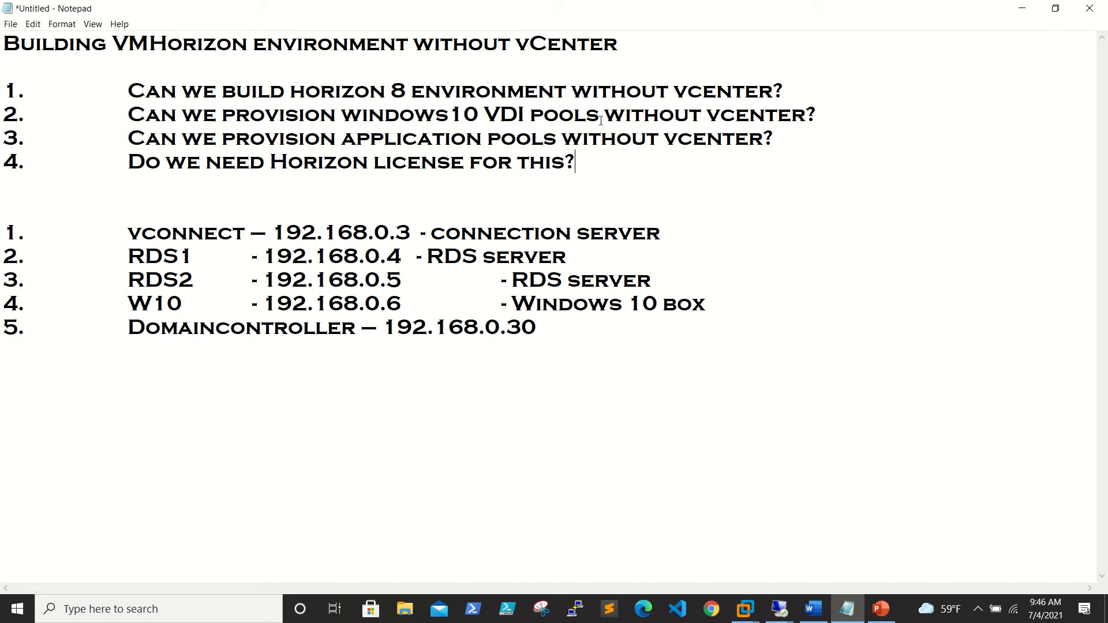
Answer the four questions: Yes (no vCenter), no (Windows 10 VDI), yes (application pools), yes (licensing).
{"action": "left_click", "coordinate": [841, 117]}
{"action": "type", "text": "no"}
{"action": "key", "text": "Up"}
{"action": "type", "text": "Yes"}
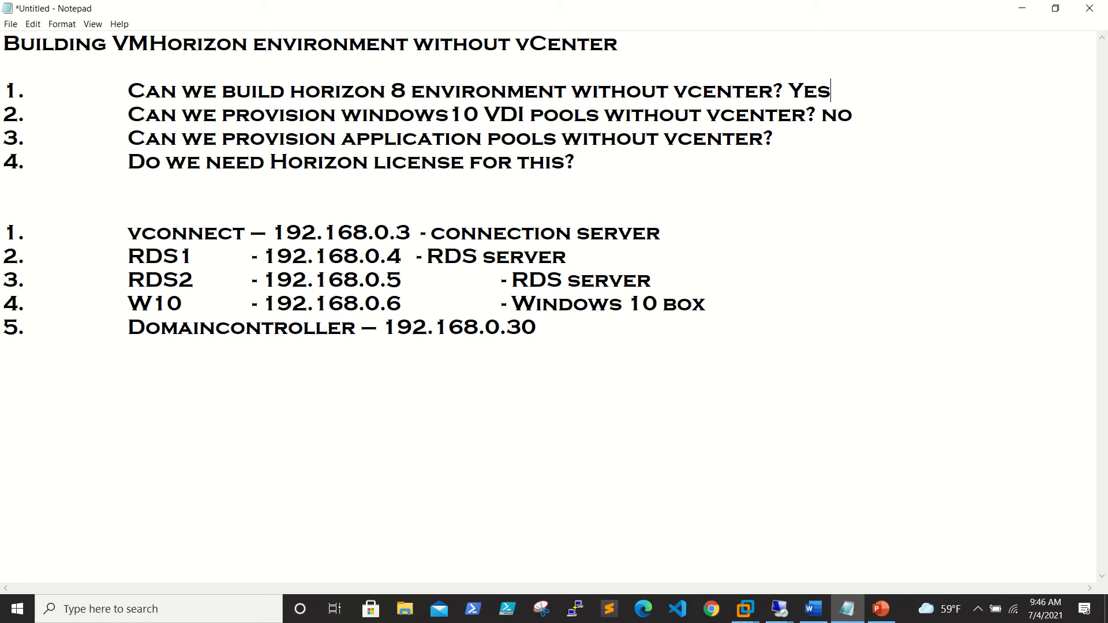
{"action": "key", "text": "Down"}
{"action": "left_click", "coordinate": [798, 148]}
{"action": "type", "text": "Yes"}
{"action": "left_click", "coordinate": [581, 158]}
{"action": "type", "text": "yes"}
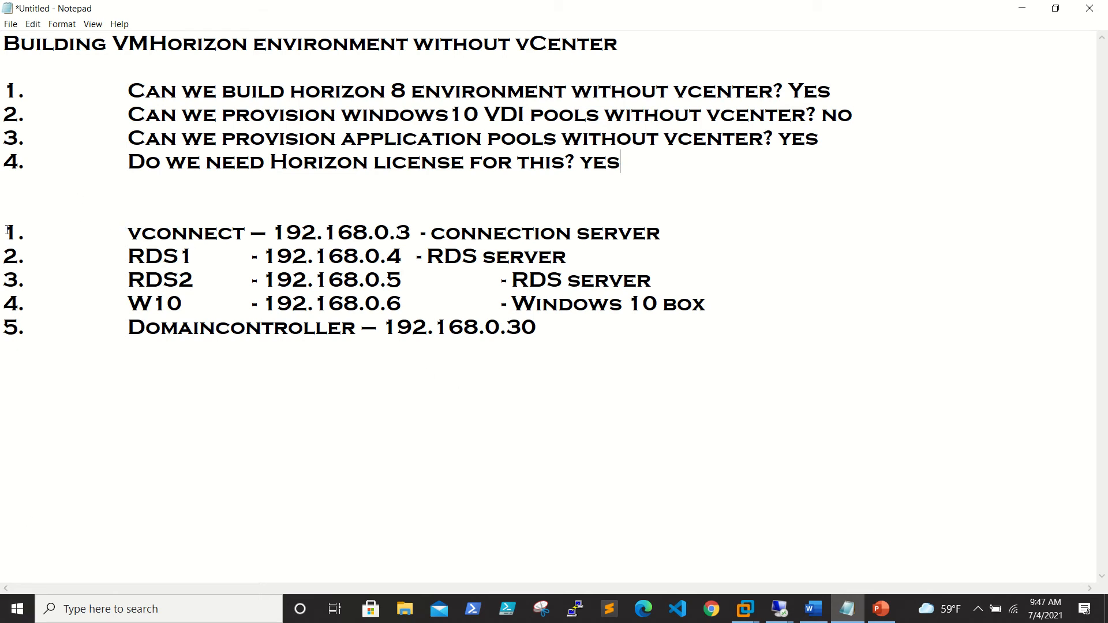
Highlight the Domaincontroller, vconnect, RDS1 and W10 entries of the server list one by one.
{"action": "left_click_drag", "start_coordinate": [7, 229], "coordinate": [854, 319]}
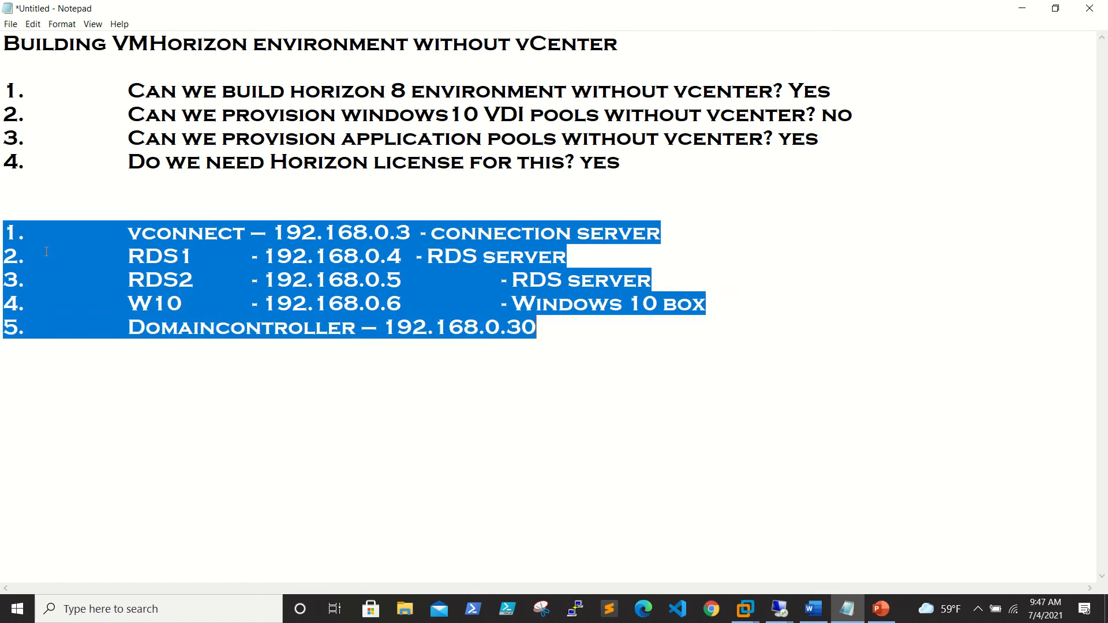
{"action": "left_click_drag", "start_coordinate": [128, 328], "coordinate": [378, 327]}
{"action": "left_click_drag", "start_coordinate": [449, 336], "coordinate": [545, 338]}
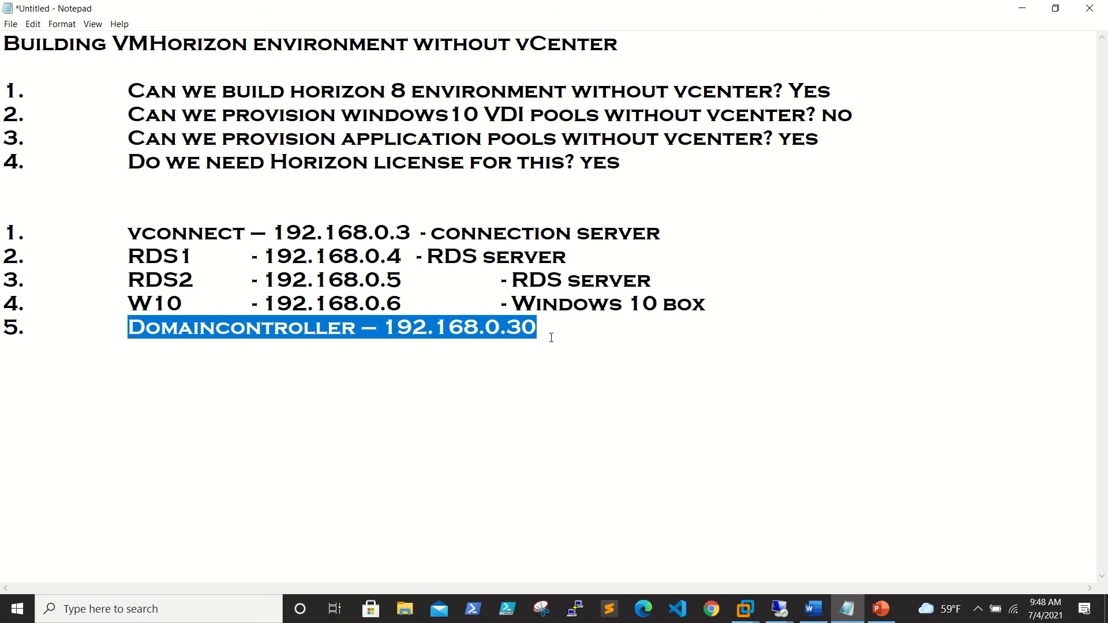
{"action": "left_click", "coordinate": [553, 327]}
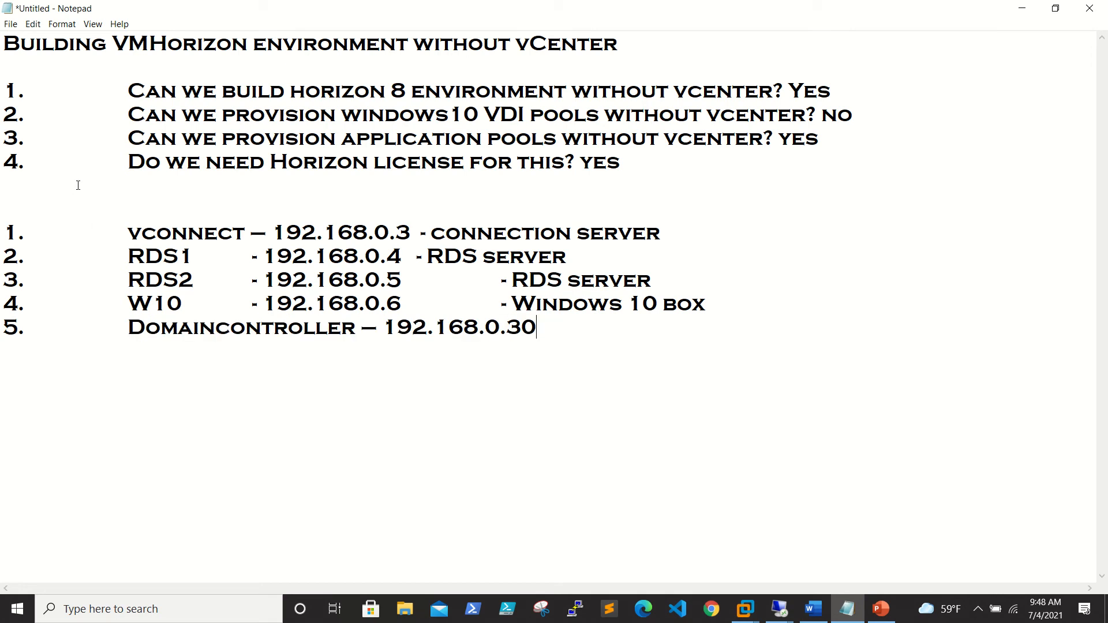
{"action": "left_click", "coordinate": [130, 231]}
{"action": "left_click_drag", "start_coordinate": [131, 231], "coordinate": [259, 231]}
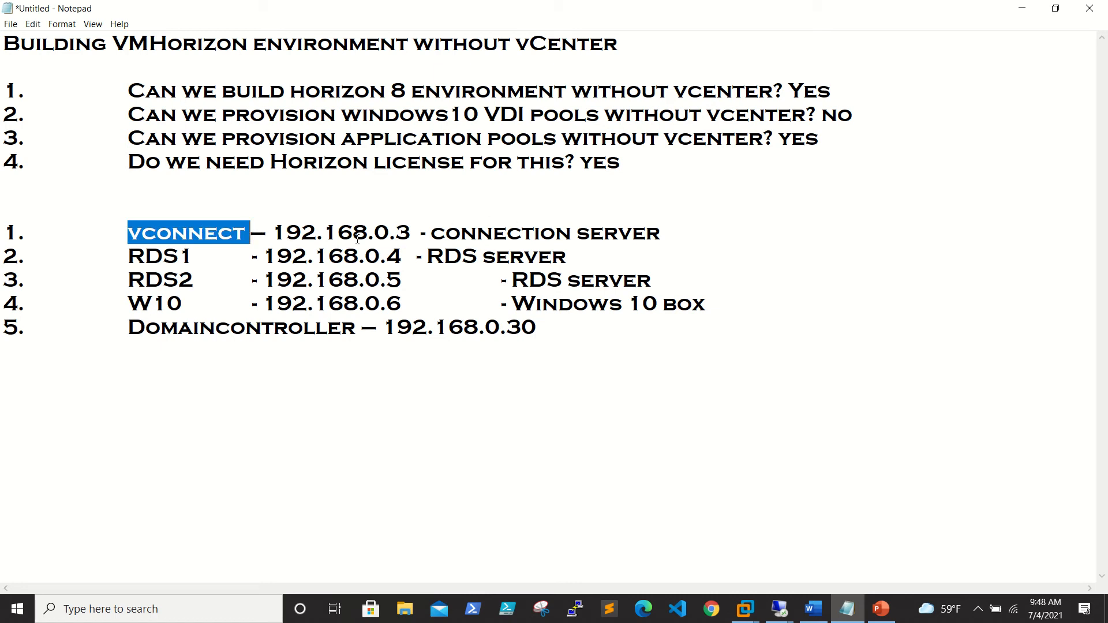
{"action": "left_click_drag", "start_coordinate": [127, 254], "coordinate": [564, 258]}
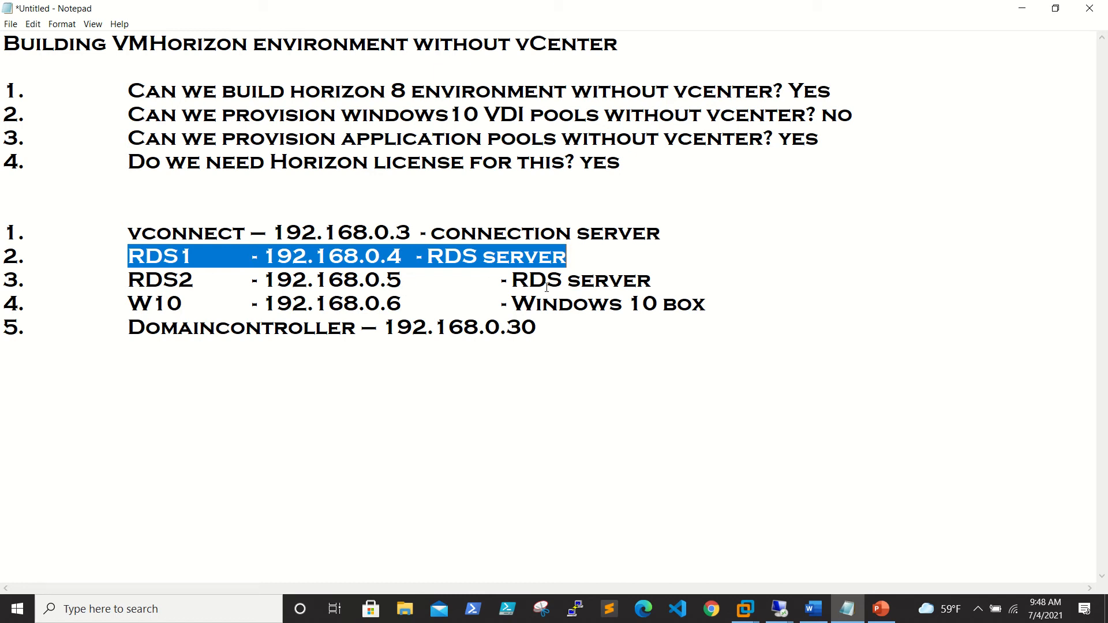
{"action": "left_click_drag", "start_coordinate": [134, 301], "coordinate": [726, 309]}
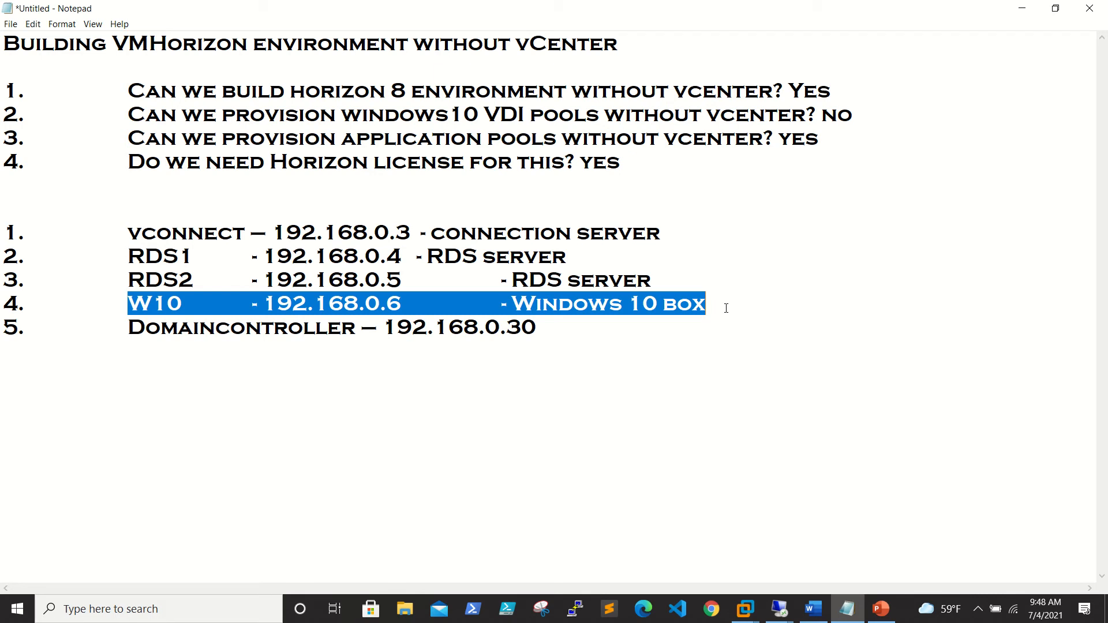
{"action": "left_click", "coordinate": [169, 304]}
{"action": "left_click_drag", "start_coordinate": [123, 304], "coordinate": [740, 305]}
Highlight the vconnect, RDS1 and RDS2 server lines, then minimize Notepad to show the desktop.
{"action": "left_click_drag", "start_coordinate": [127, 233], "coordinate": [761, 276]}
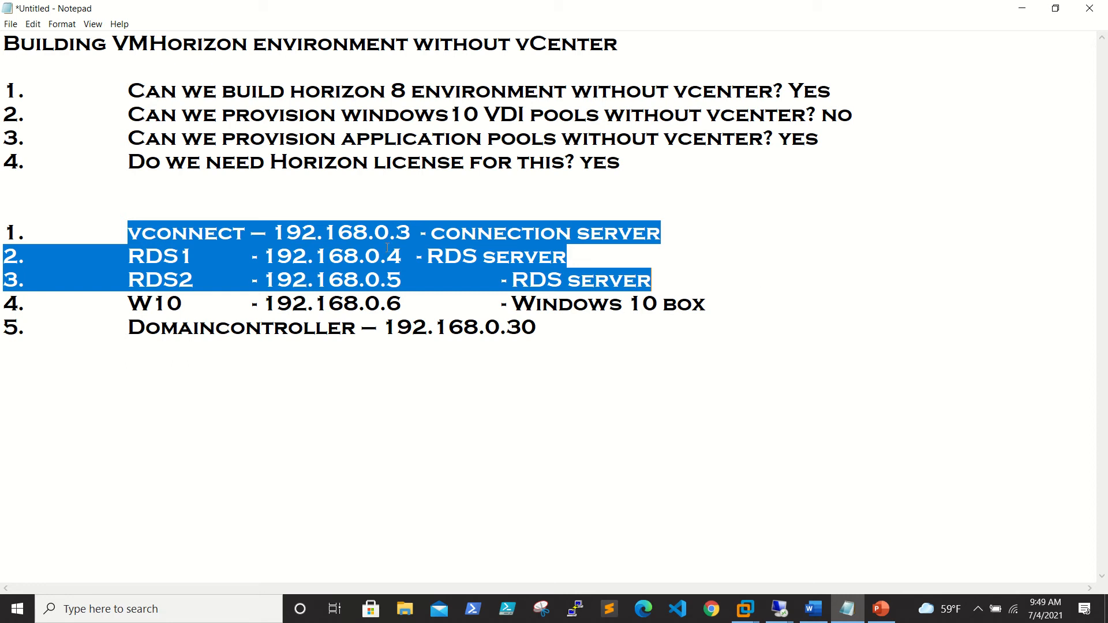
{"action": "left_click", "coordinate": [321, 232]}
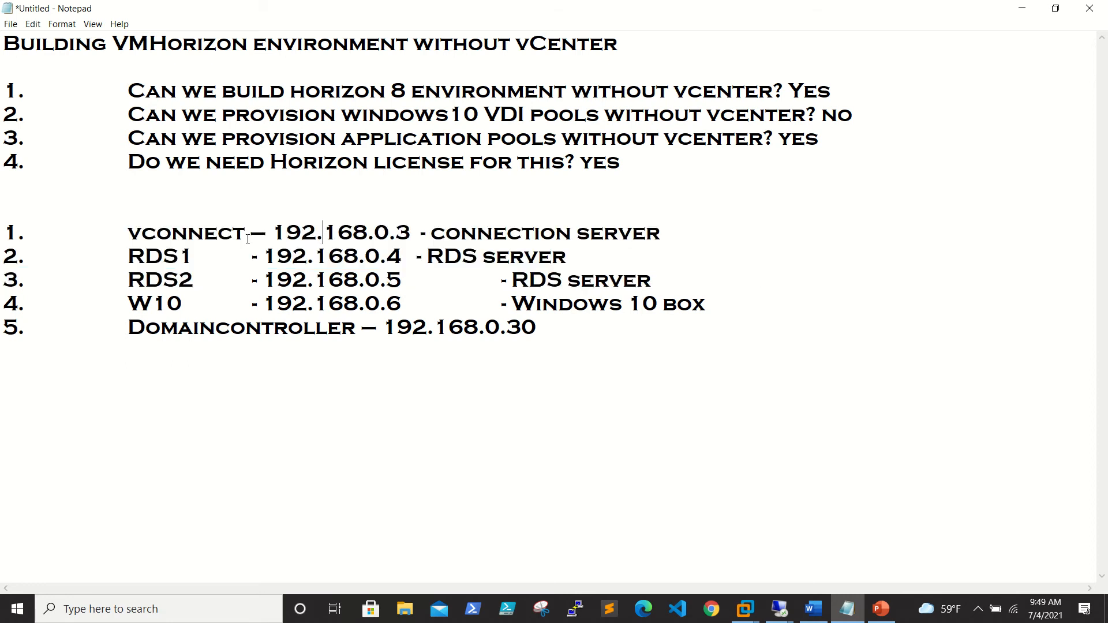
{"action": "left_click_drag", "start_coordinate": [11, 233], "coordinate": [767, 321]}
{"action": "left_click", "coordinate": [678, 229]}
{"action": "left_click_drag", "start_coordinate": [672, 232], "coordinate": [128, 234]}
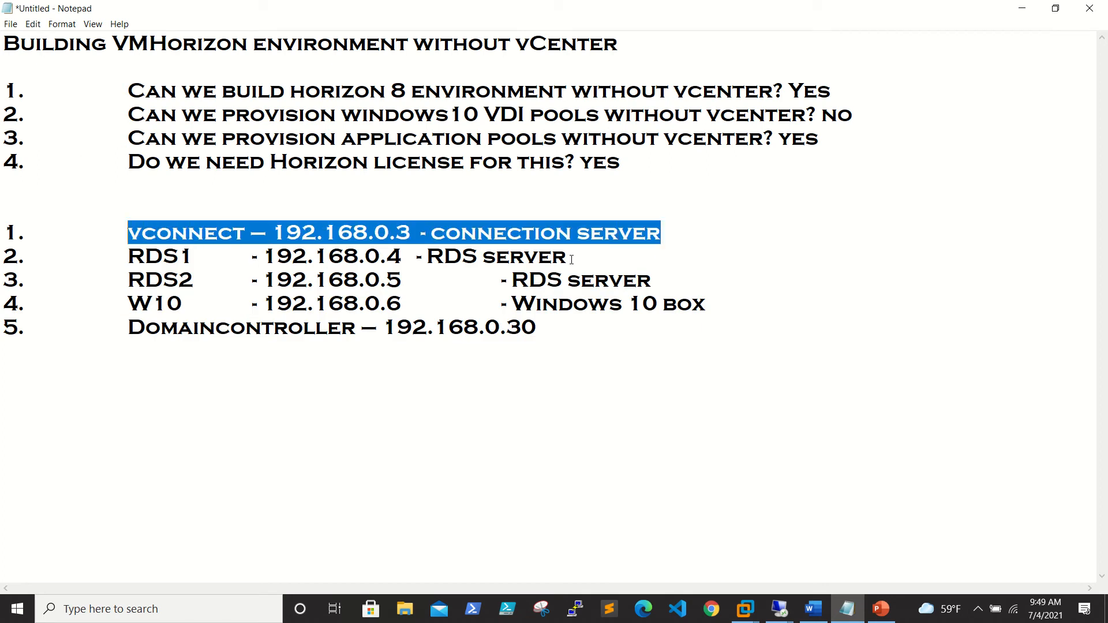
{"action": "left_click_drag", "start_coordinate": [568, 257], "coordinate": [134, 254]}
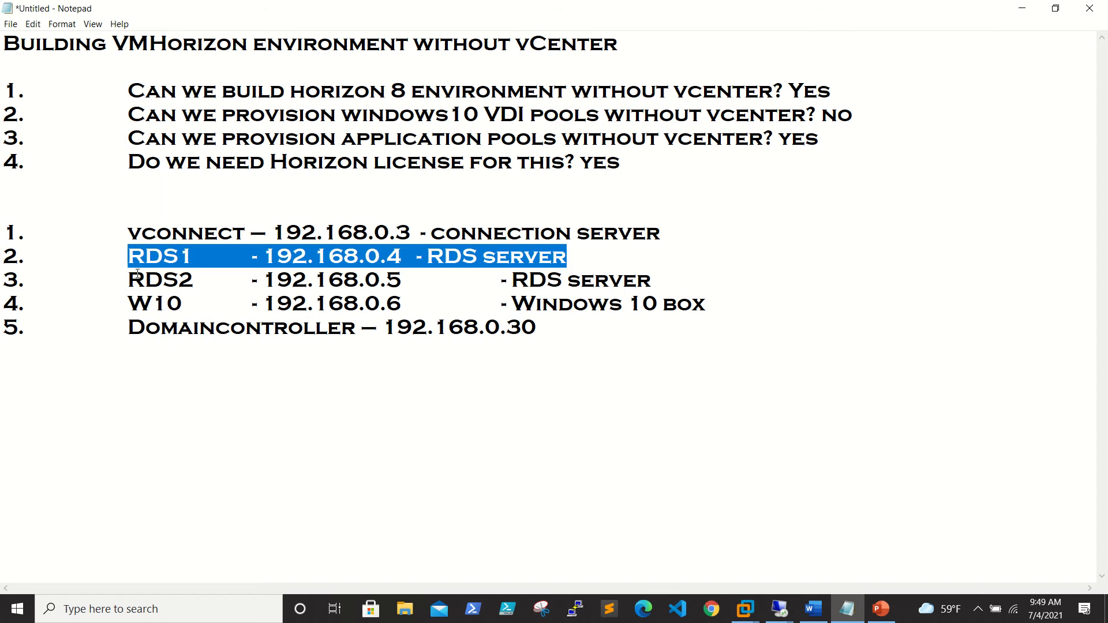
{"action": "left_click_drag", "start_coordinate": [132, 258], "coordinate": [702, 288]}
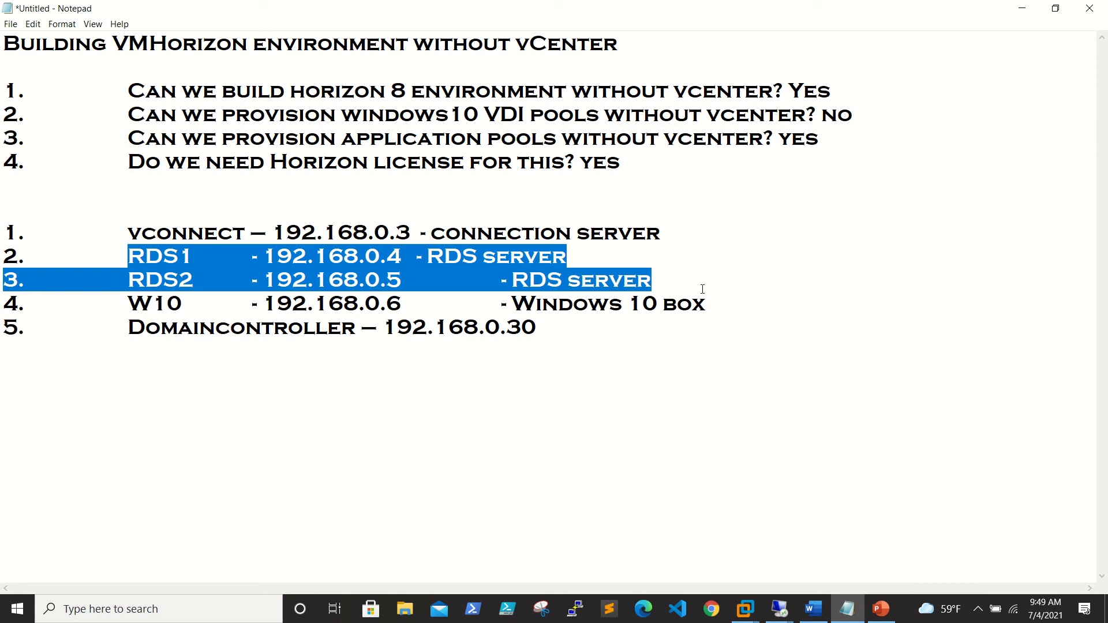
{"action": "left_click", "coordinate": [180, 257]}
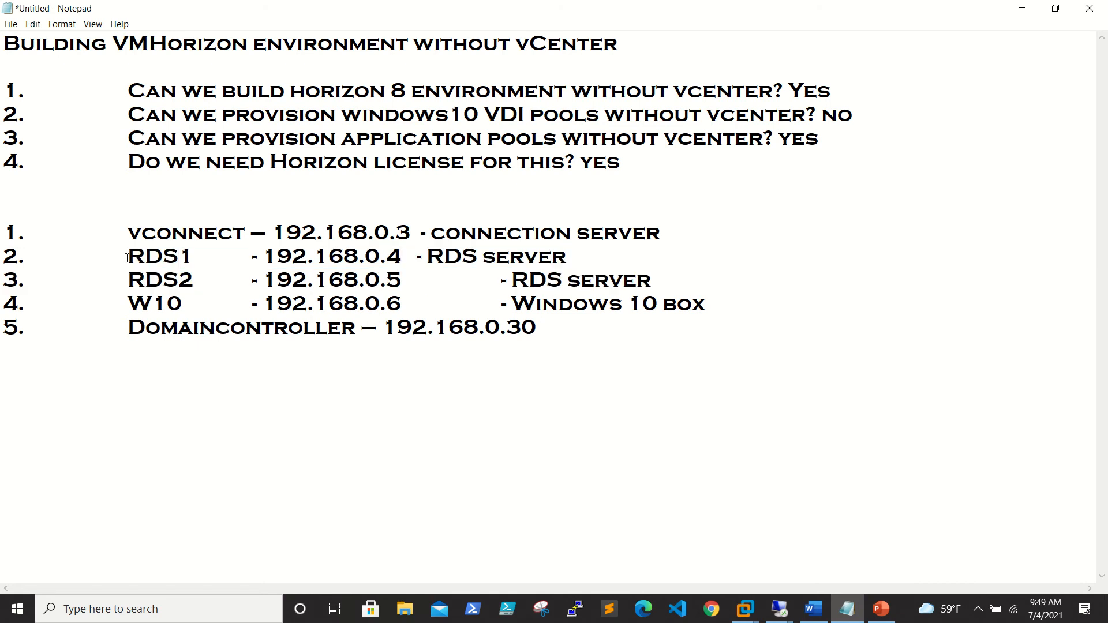
{"action": "left_click_drag", "start_coordinate": [128, 256], "coordinate": [737, 276]}
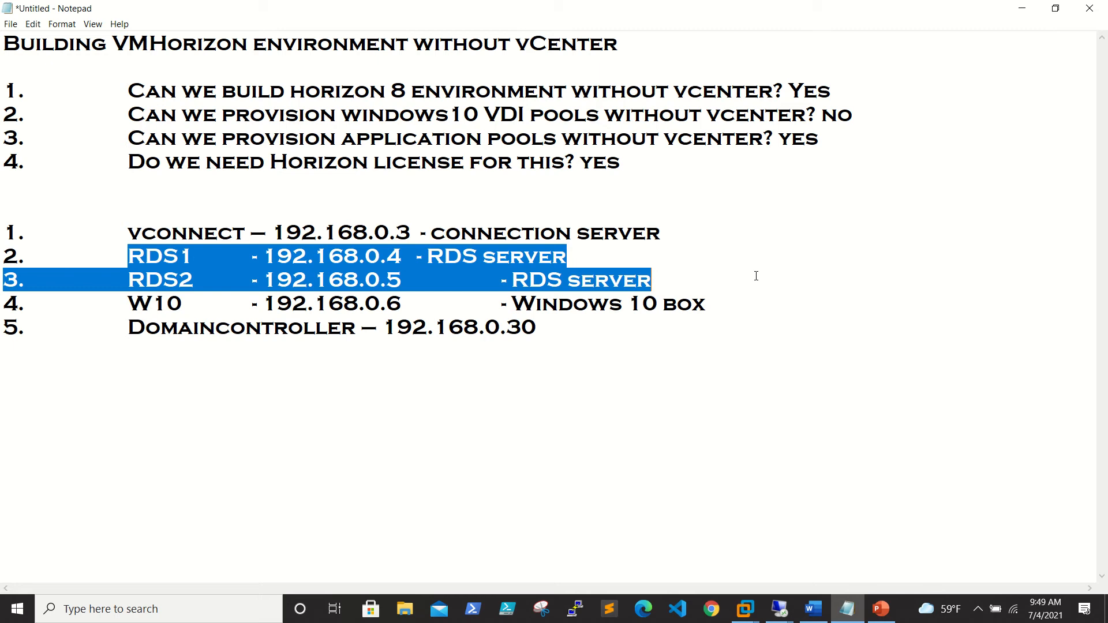
{"action": "left_click", "coordinate": [463, 340]}
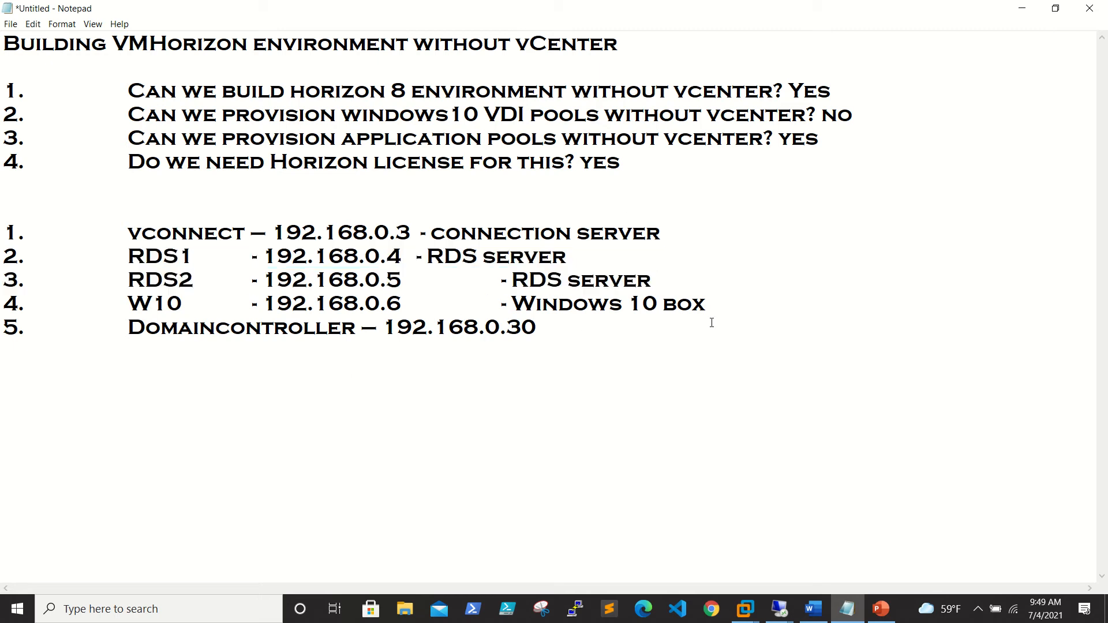
{"action": "left_click", "coordinate": [1022, 10]}
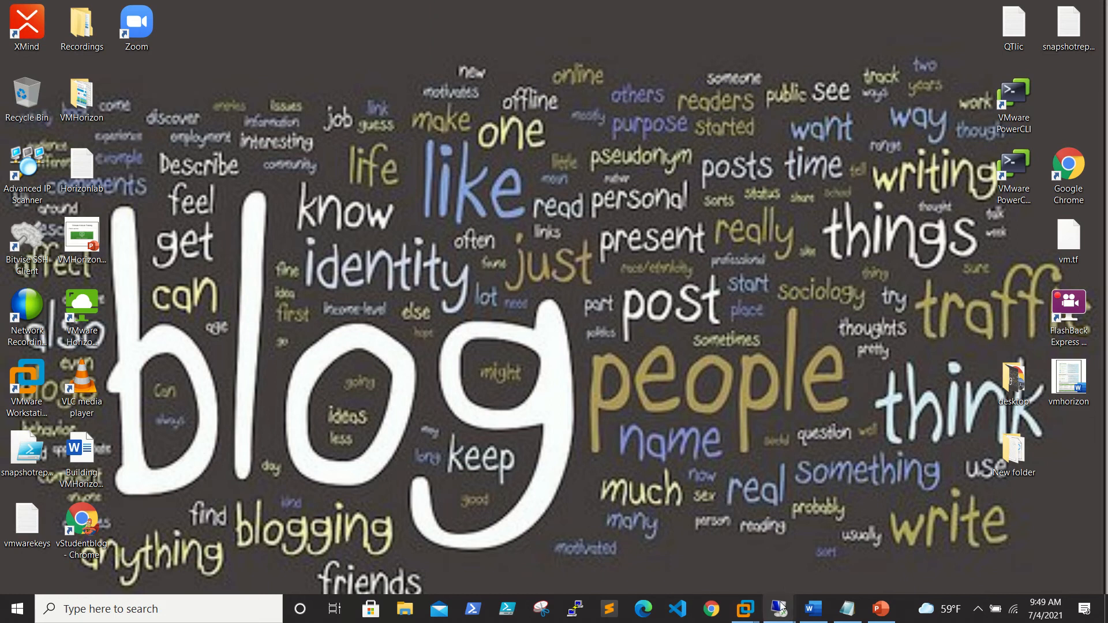
Bring up the 192.168.0.3 session and look over its desktop and C:\temp installer folder.
{"action": "mouse_move", "coordinate": [779, 609]}
{"action": "left_click", "coordinate": [596, 551]}
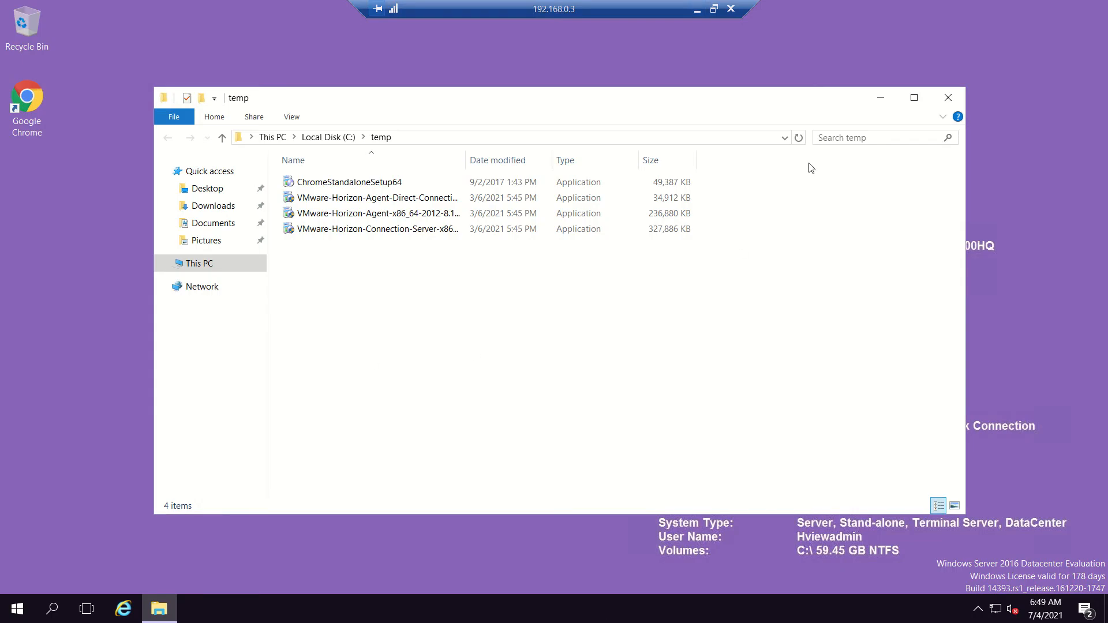
{"action": "left_click", "coordinate": [882, 97]}
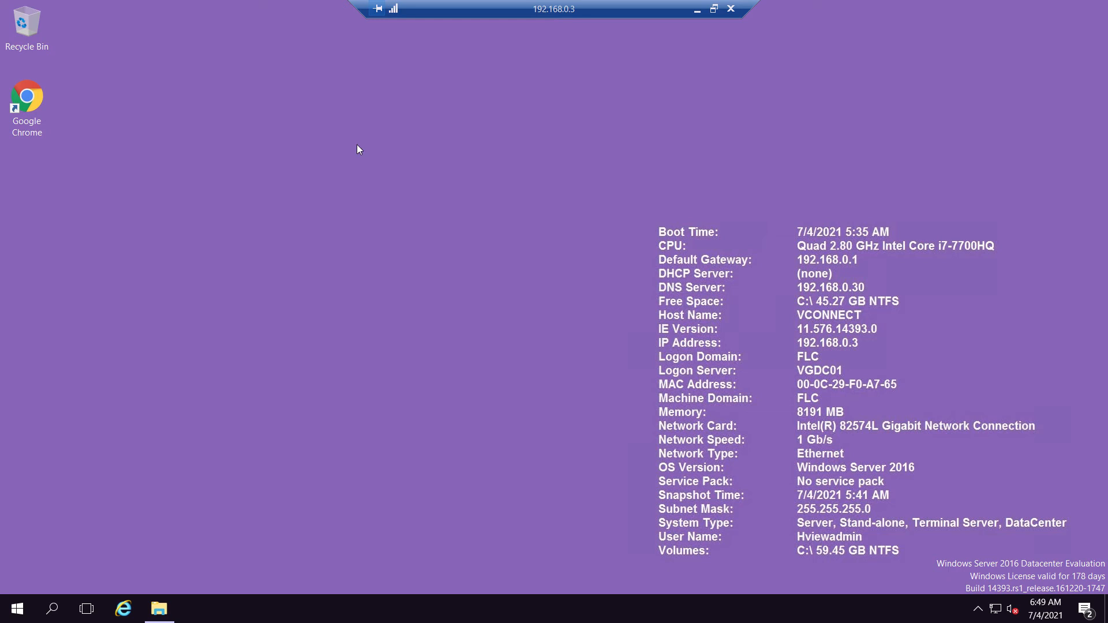
{"action": "left_click", "coordinate": [26, 104]}
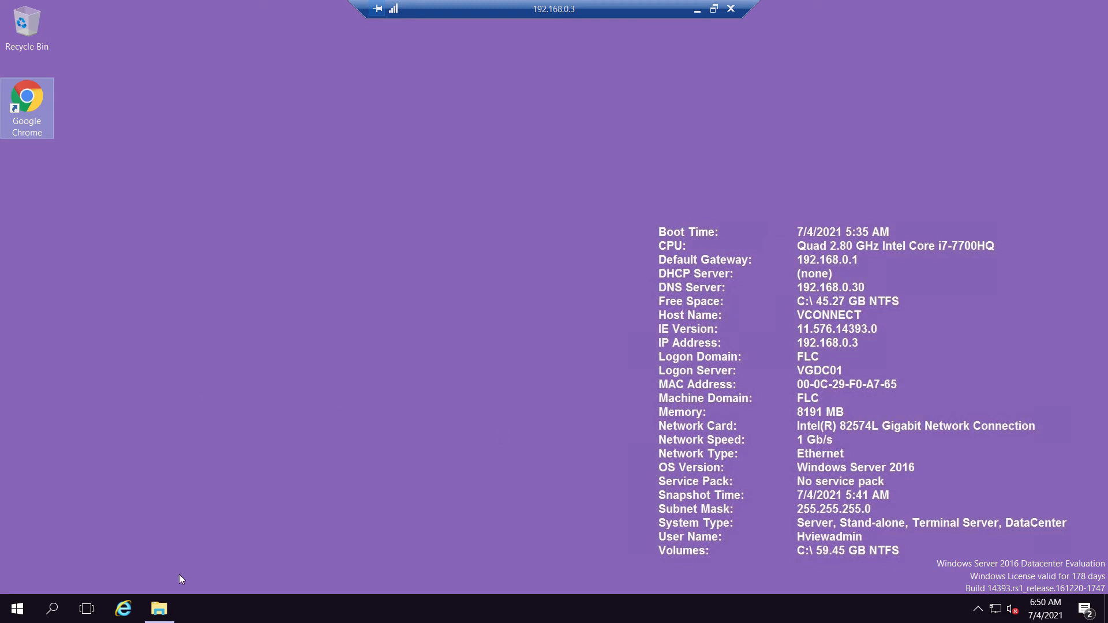
{"action": "left_click", "coordinate": [159, 609]}
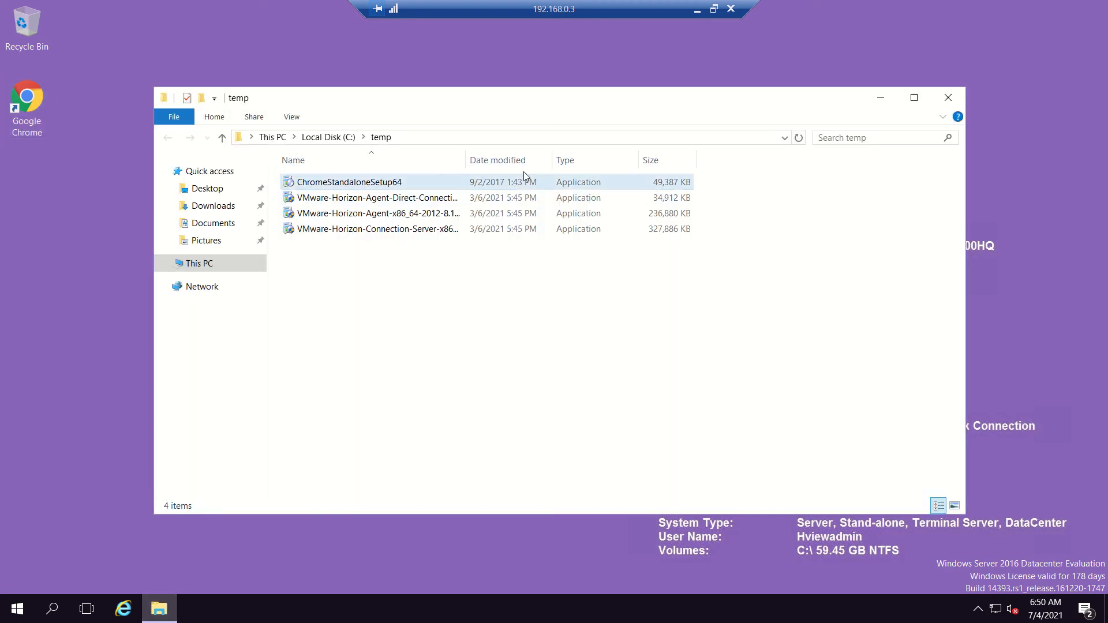
Run the Horizon Connection Server installer as administrator from C:\temp, then minimize the session.
{"action": "left_click_drag", "start_coordinate": [465, 160], "coordinate": [610, 184]}
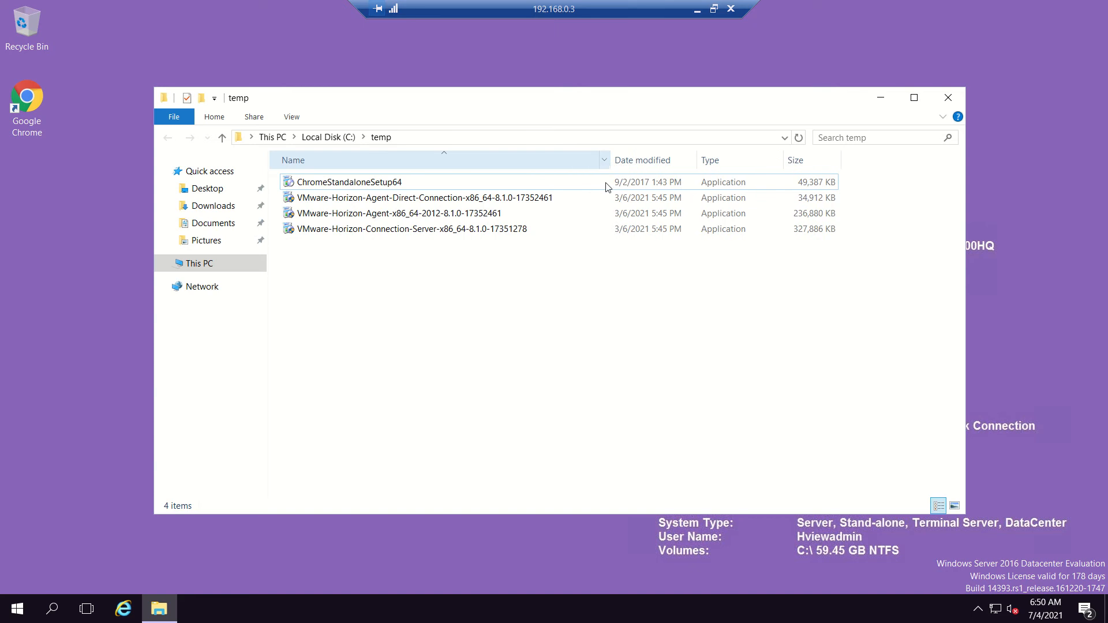
{"action": "left_click", "coordinate": [332, 230]}
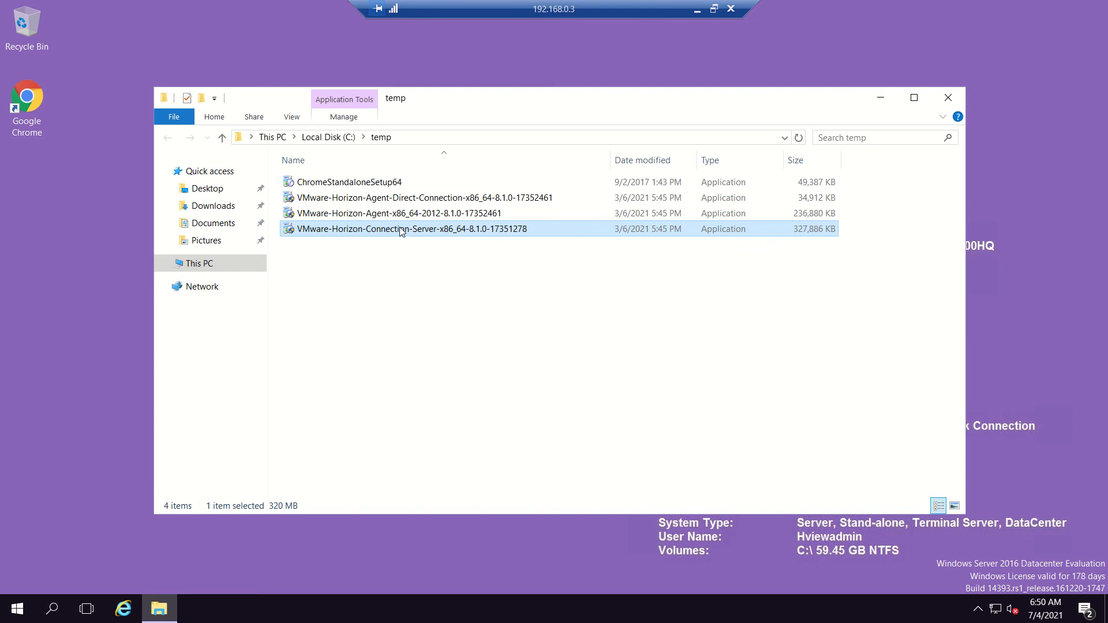
{"action": "right_click", "coordinate": [403, 231]}
{"action": "left_click", "coordinate": [471, 257]}
{"action": "left_click", "coordinate": [697, 9]}
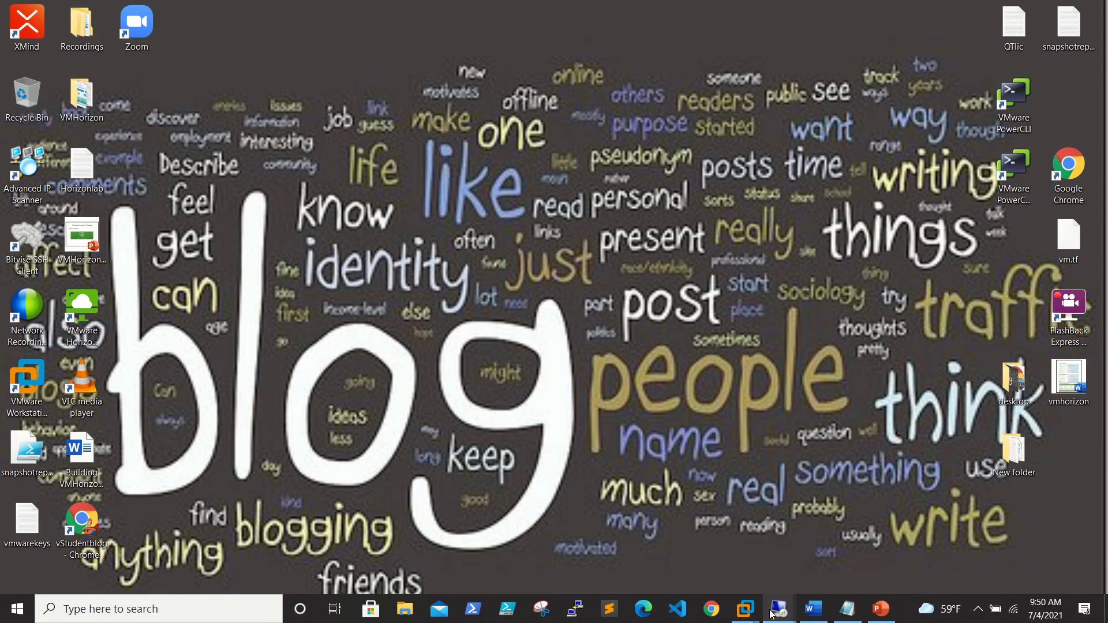
Decline the Chrome prompt on 192.168.0.4 (RDS1) and launch Server Manager there.
{"action": "mouse_move", "coordinate": [780, 609]}
{"action": "left_click", "coordinate": [708, 549]}
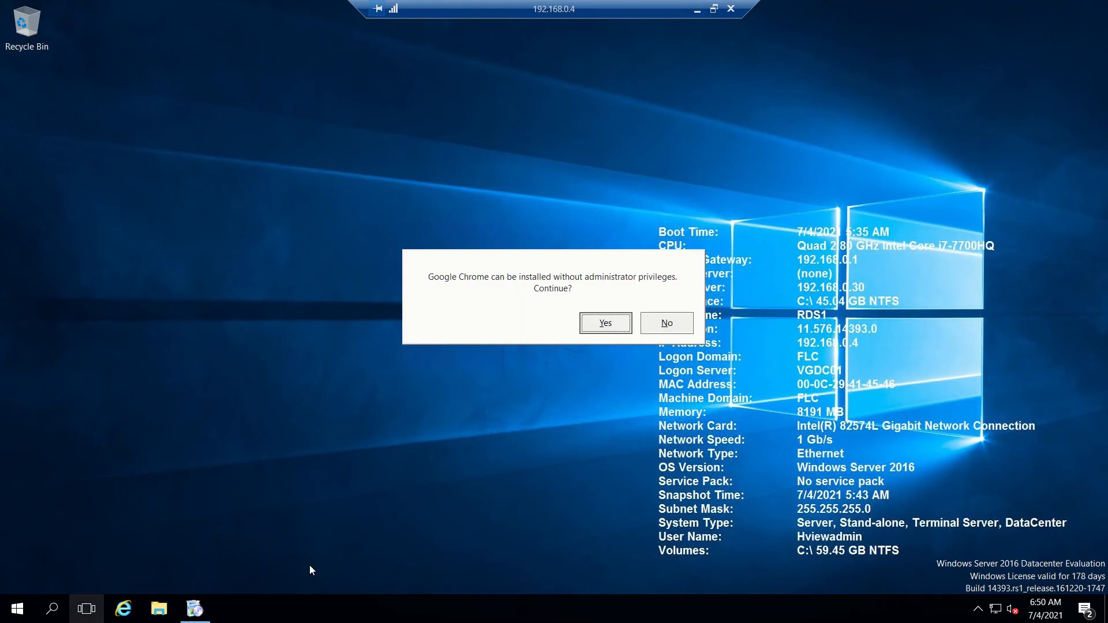
{"action": "left_click", "coordinate": [675, 321]}
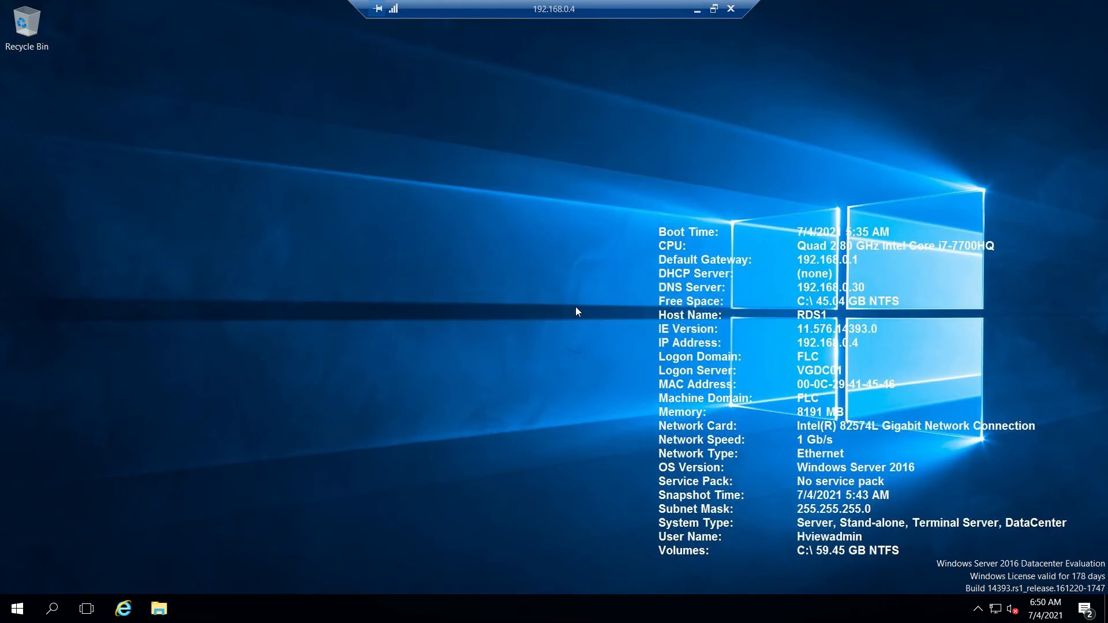
{"action": "left_click", "coordinate": [17, 609]}
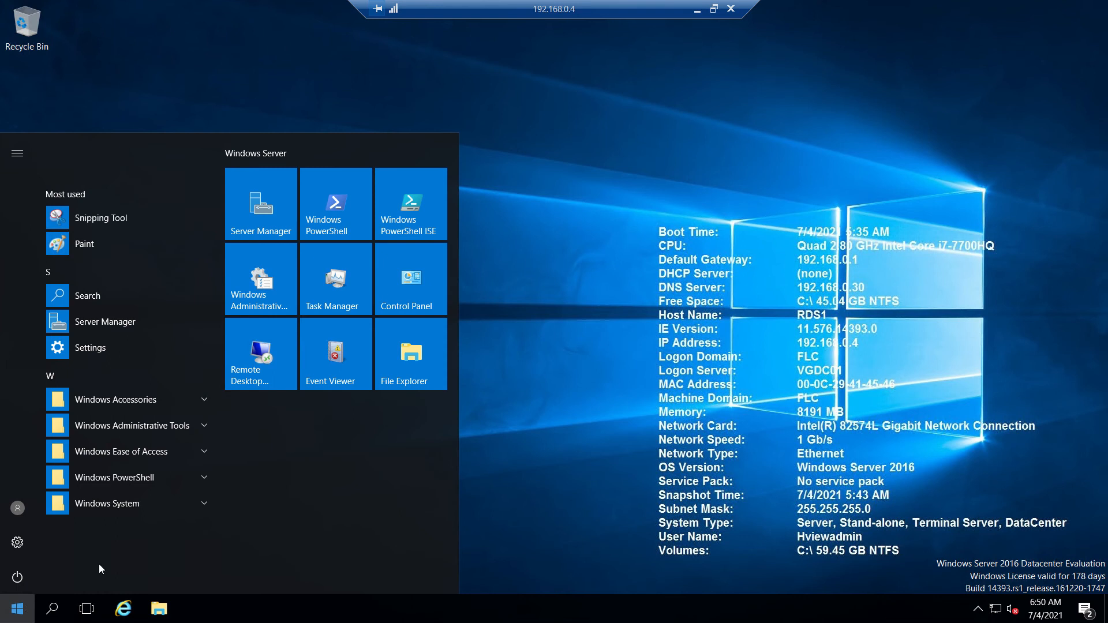
{"action": "left_click", "coordinate": [18, 609]}
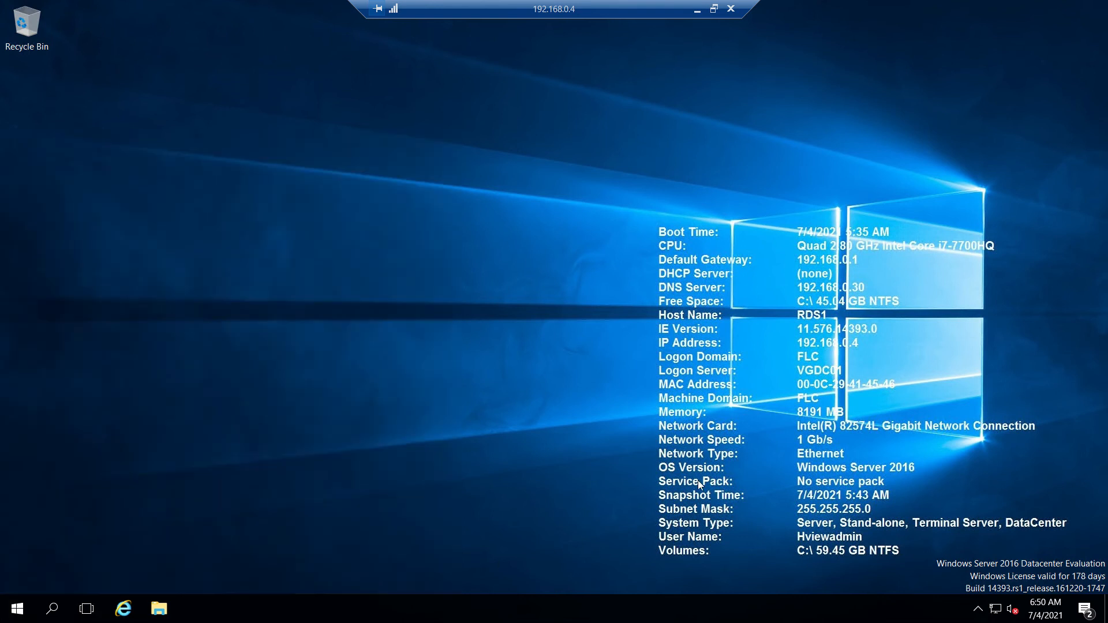
{"action": "left_click", "coordinate": [17, 609]}
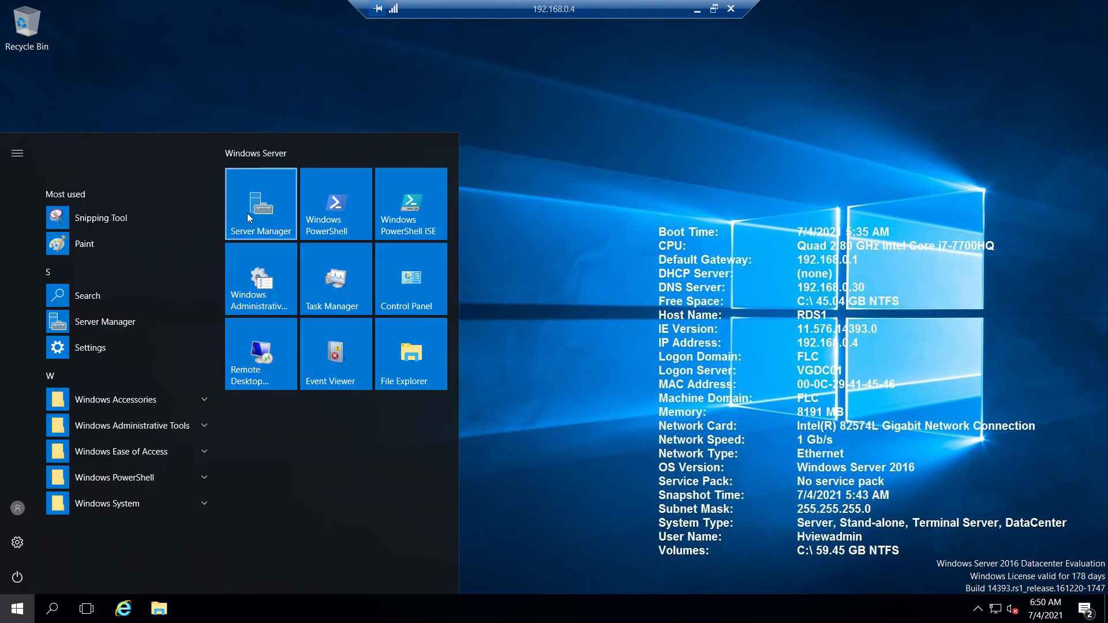
{"action": "left_click", "coordinate": [250, 219]}
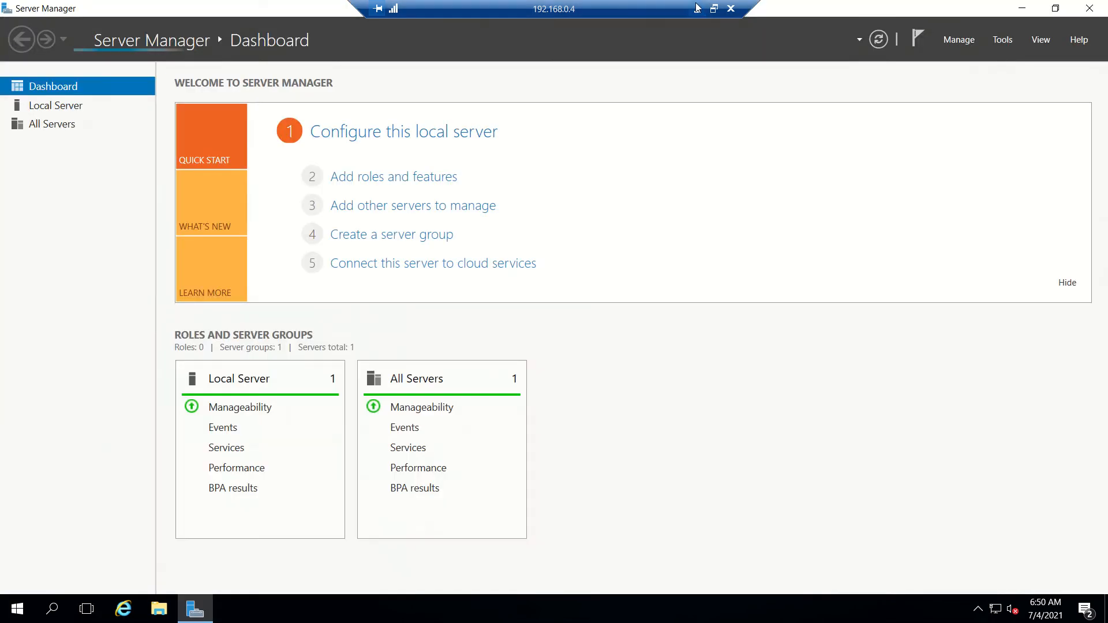
{"action": "left_click", "coordinate": [698, 9]}
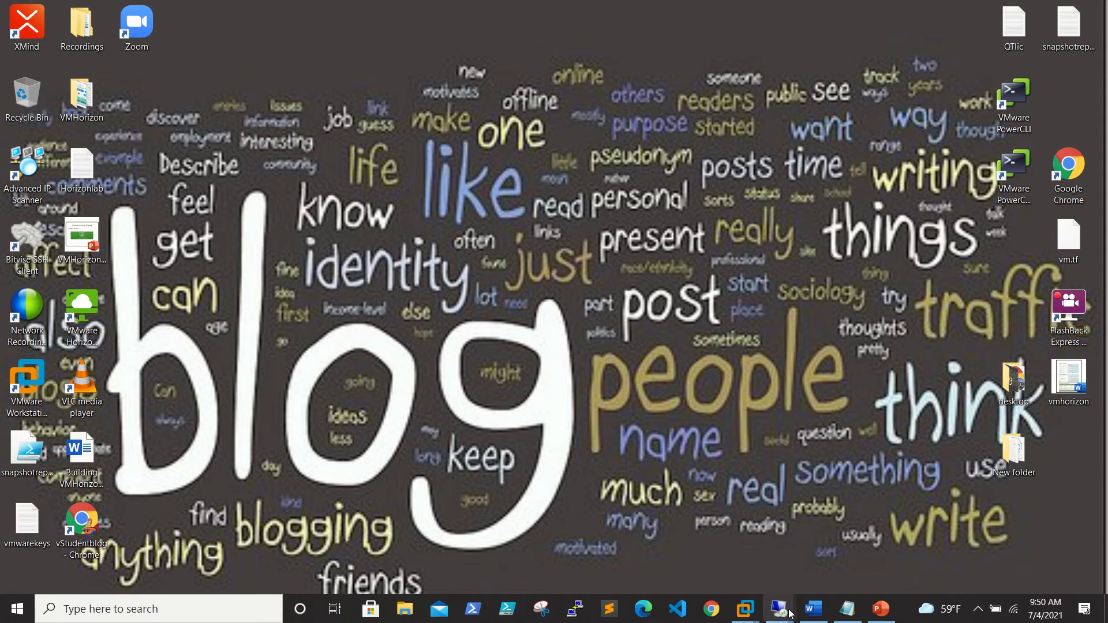
Dismiss the Chrome error on 192.168.0.5 (RDS2) and launch Server Manager there.
{"action": "mouse_move", "coordinate": [790, 615]}
{"action": "left_click", "coordinate": [859, 549]}
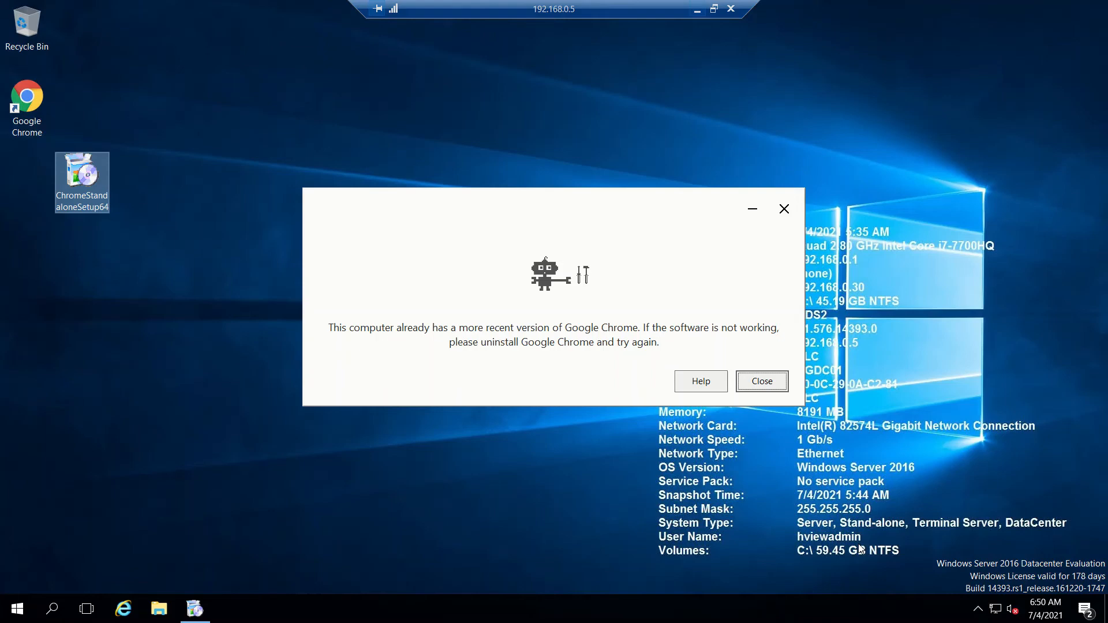
{"action": "left_click", "coordinate": [784, 209]}
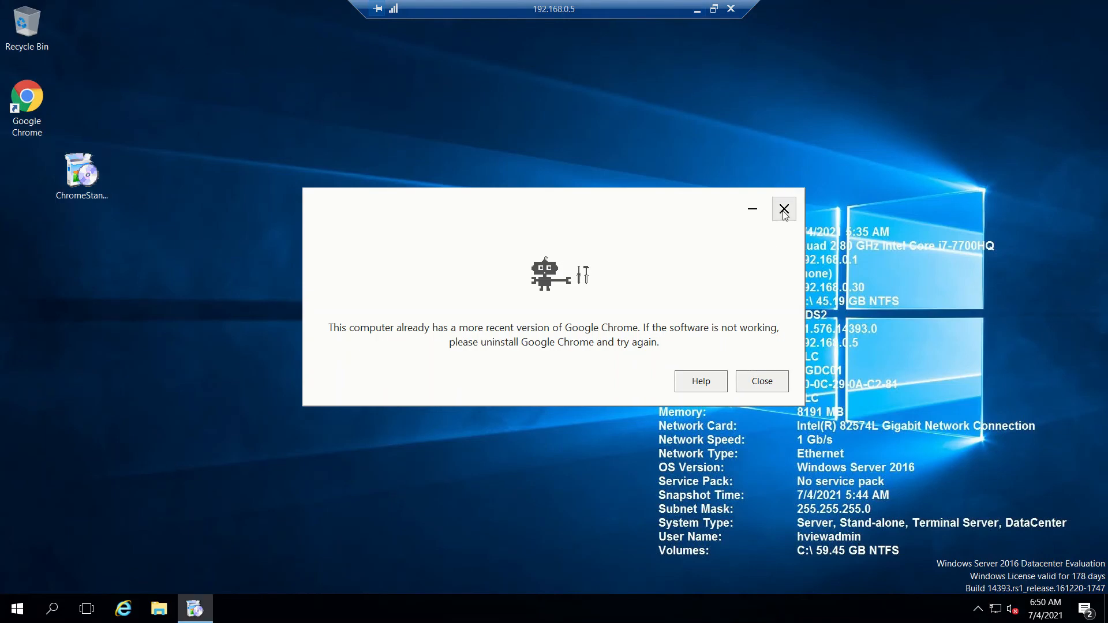
{"action": "left_click", "coordinate": [18, 609]}
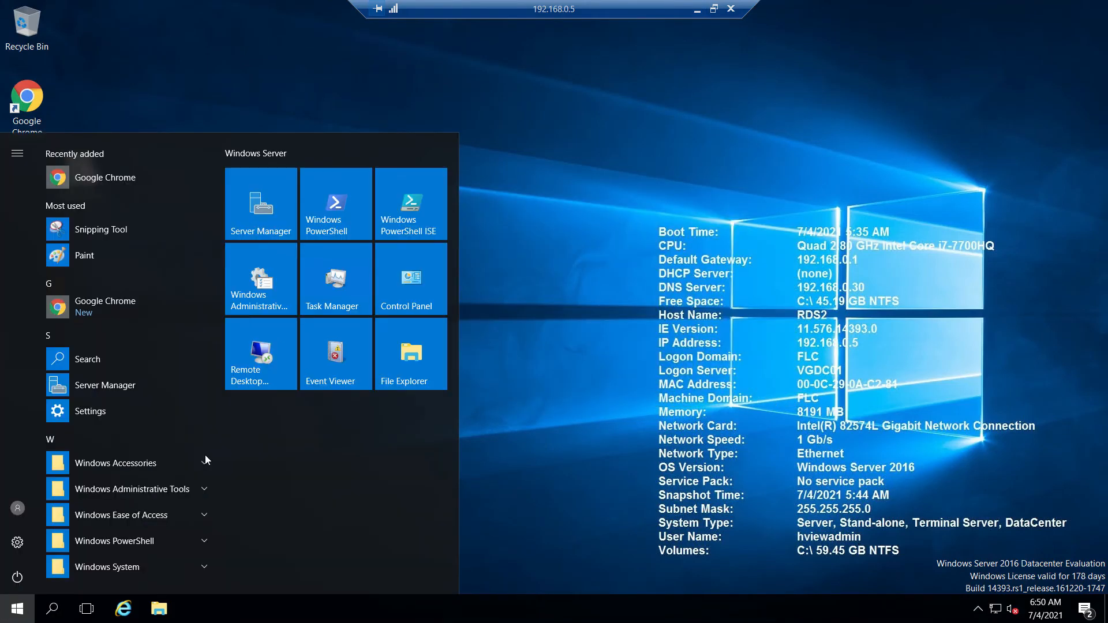
{"action": "left_click", "coordinate": [265, 232]}
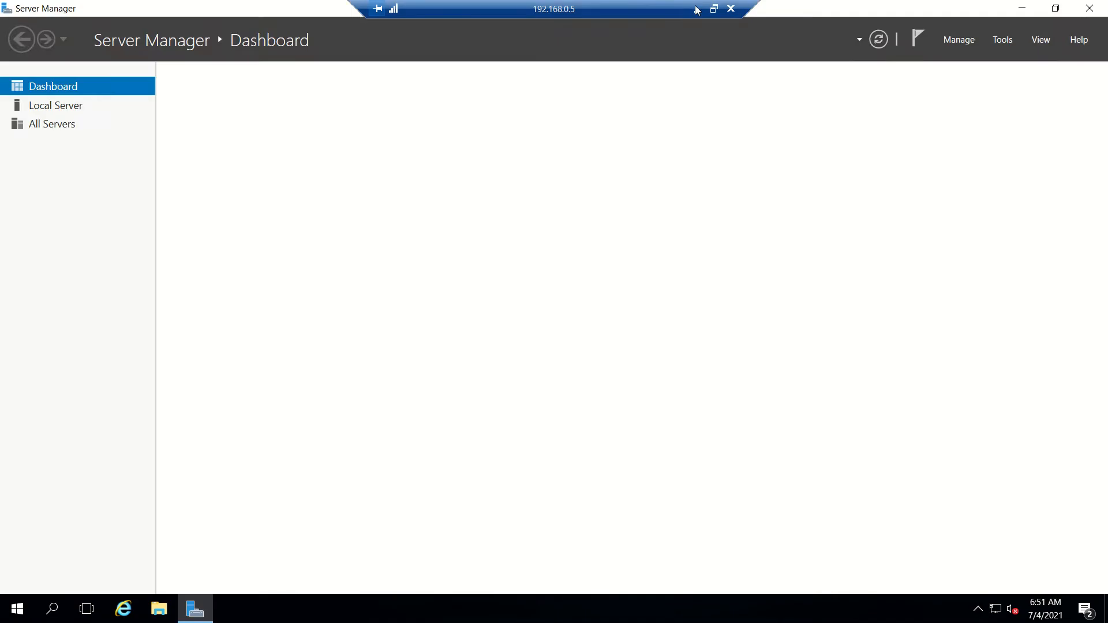
{"action": "left_click", "coordinate": [697, 8]}
Approve the UAC prompt for the Connection Server installer on 192.168.0.3.
{"action": "mouse_move", "coordinate": [779, 609]}
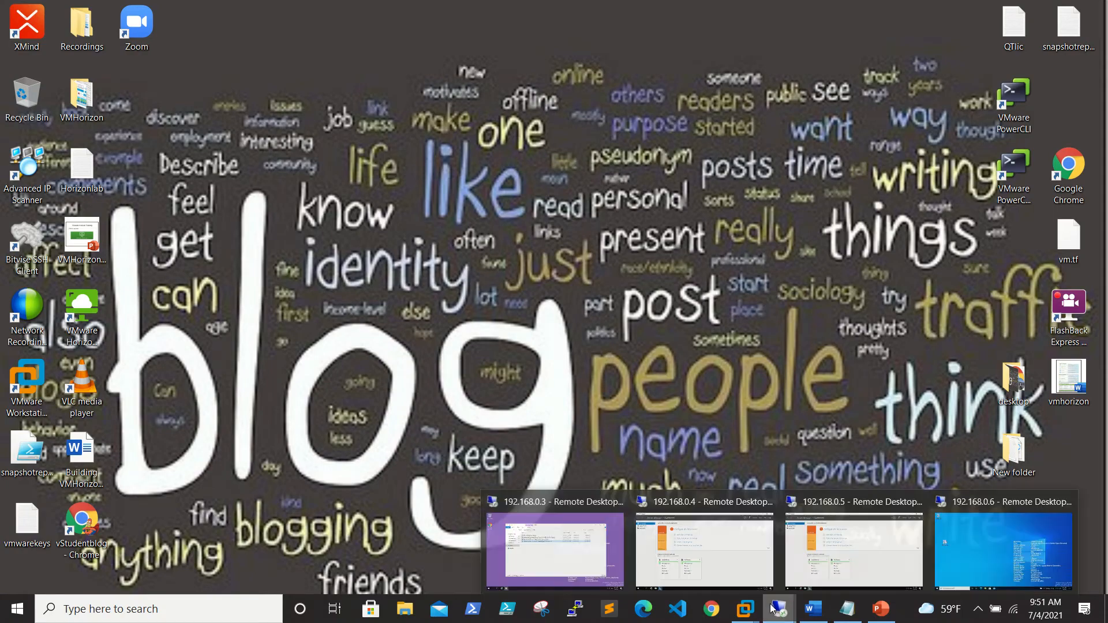
{"action": "left_click", "coordinate": [609, 549]}
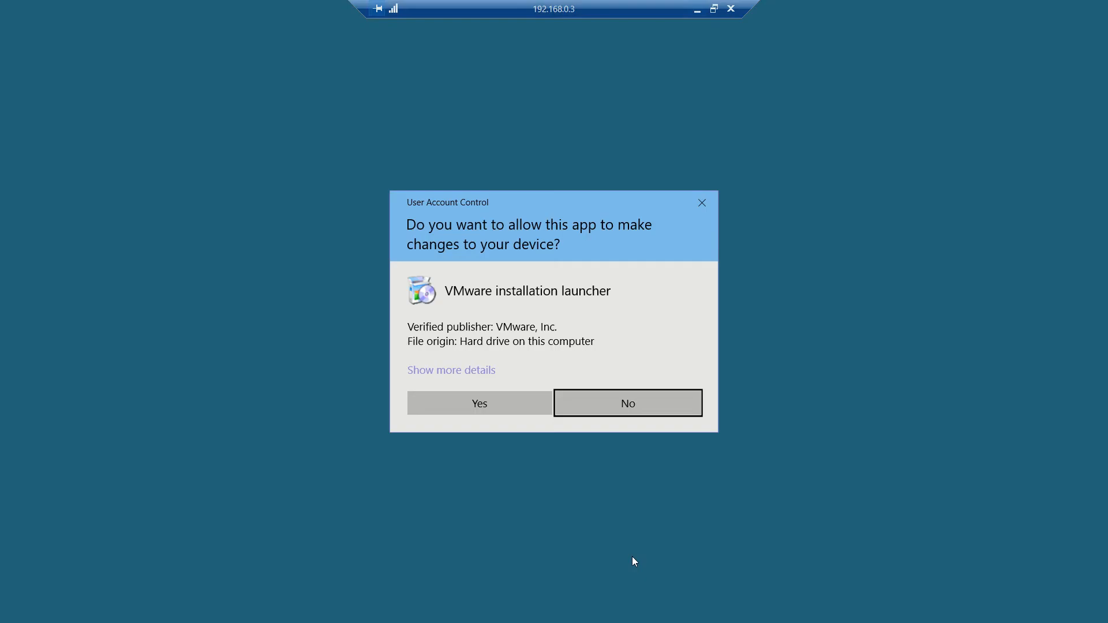
{"action": "left_click", "coordinate": [472, 401]}
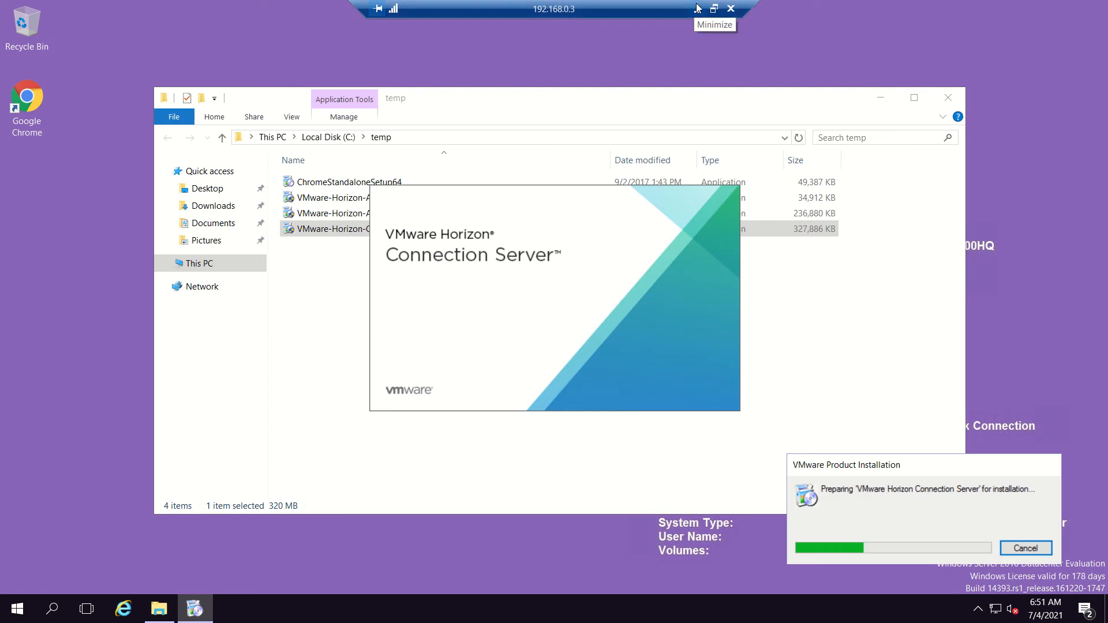
{"action": "left_click", "coordinate": [698, 8]}
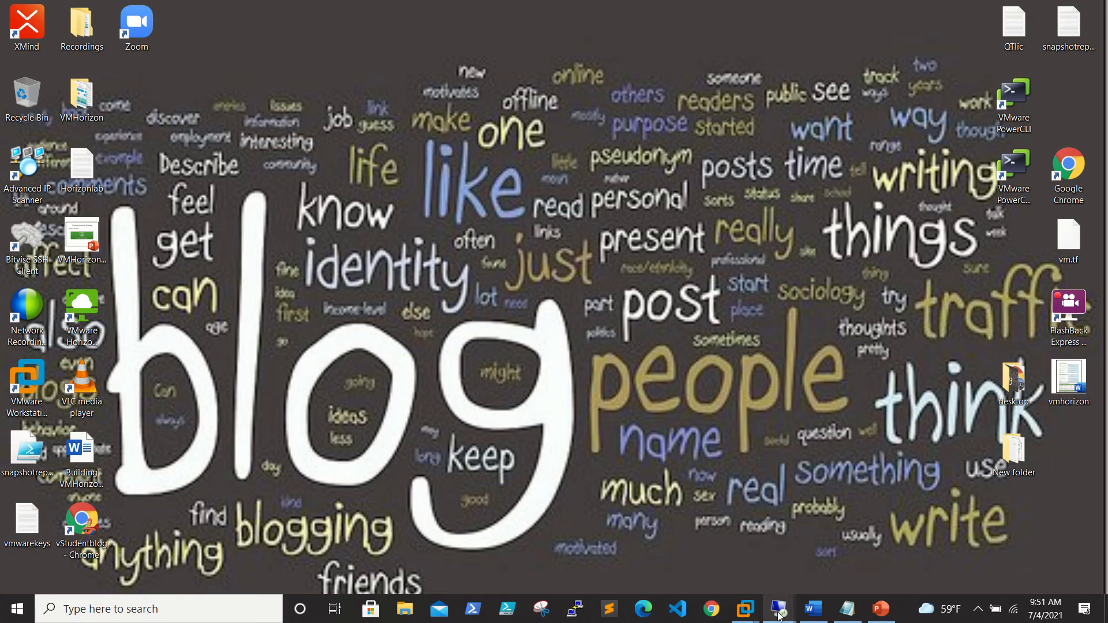
On 192.168.0.4, start a standard, session-based Remote Desktop Services installation in Add Roles and Features.
{"action": "mouse_move", "coordinate": [780, 611]}
{"action": "left_click", "coordinate": [700, 568]}
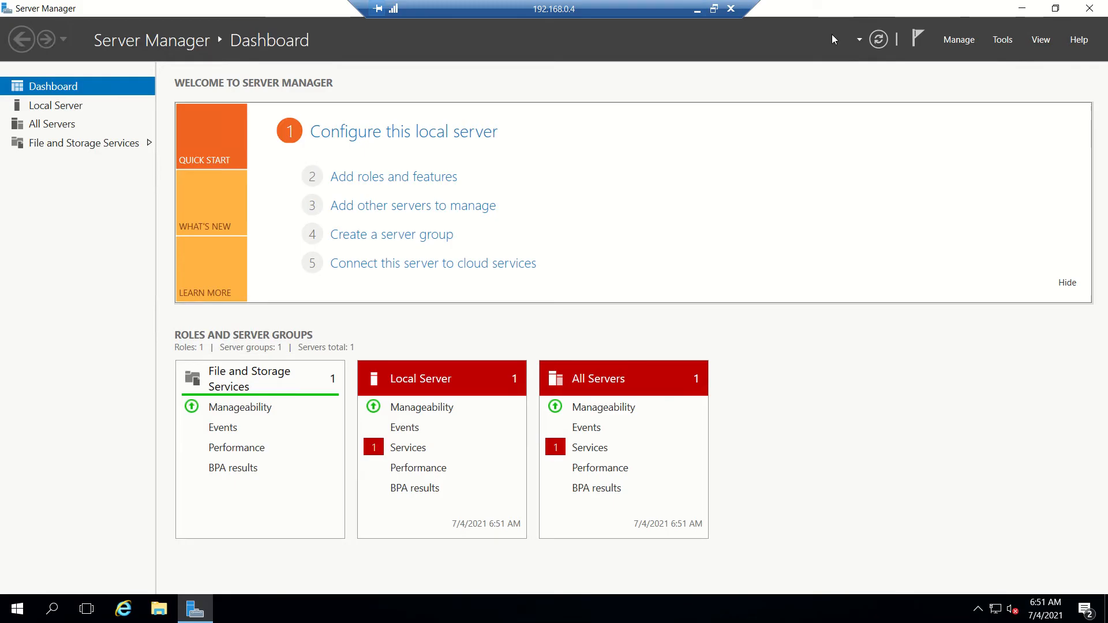
{"action": "left_click", "coordinate": [961, 42]}
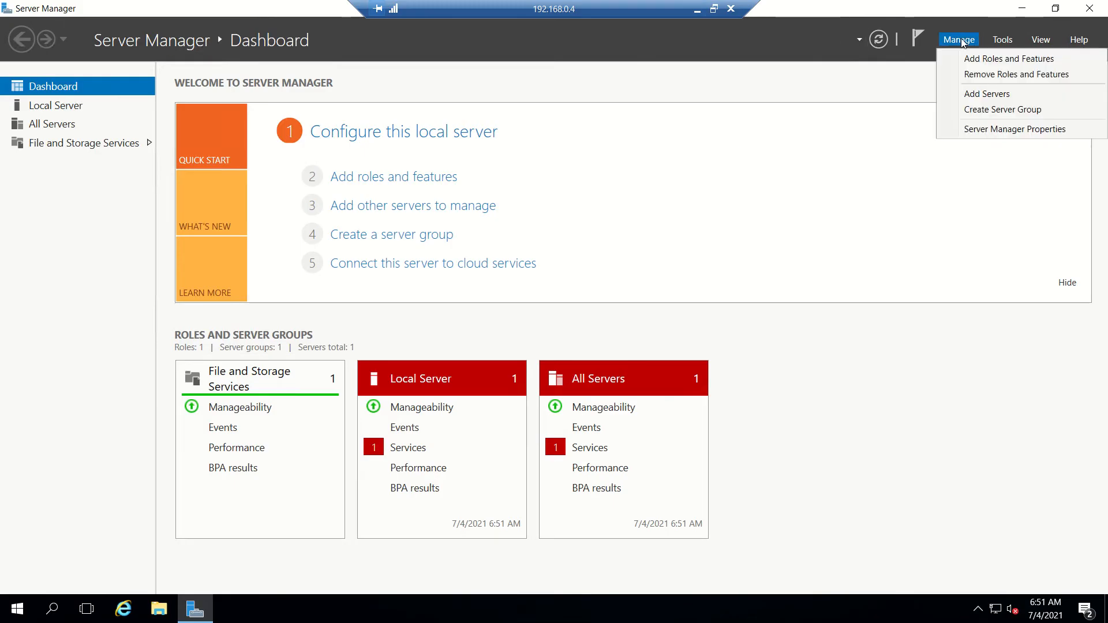
{"action": "left_click", "coordinate": [963, 43]}
{"action": "left_click", "coordinate": [962, 42]}
{"action": "left_click", "coordinate": [982, 57]}
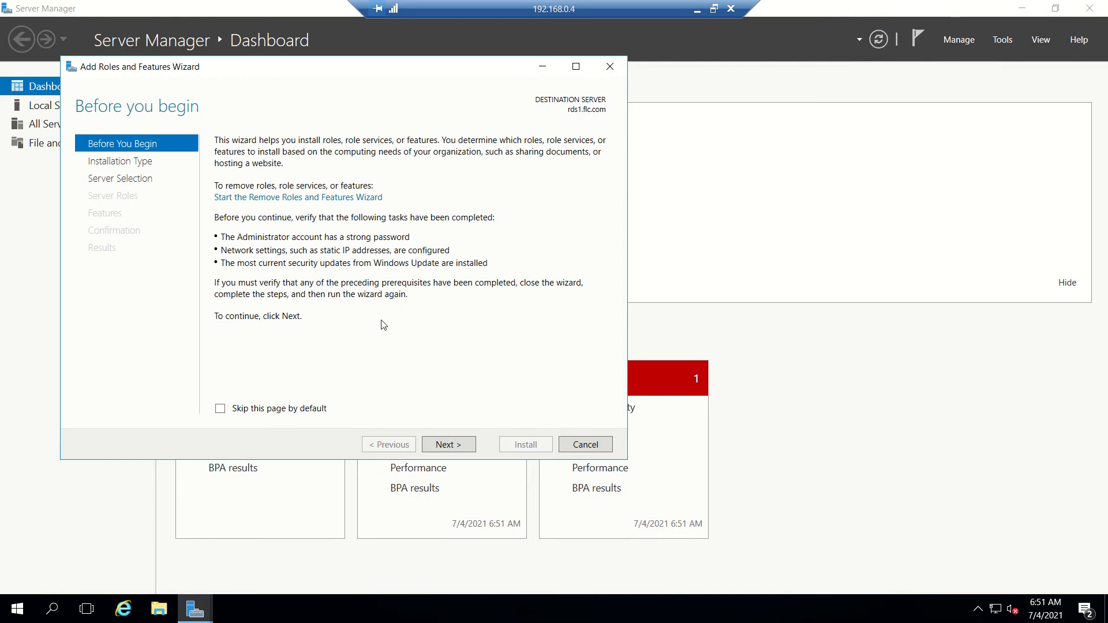
{"action": "left_click", "coordinate": [445, 449]}
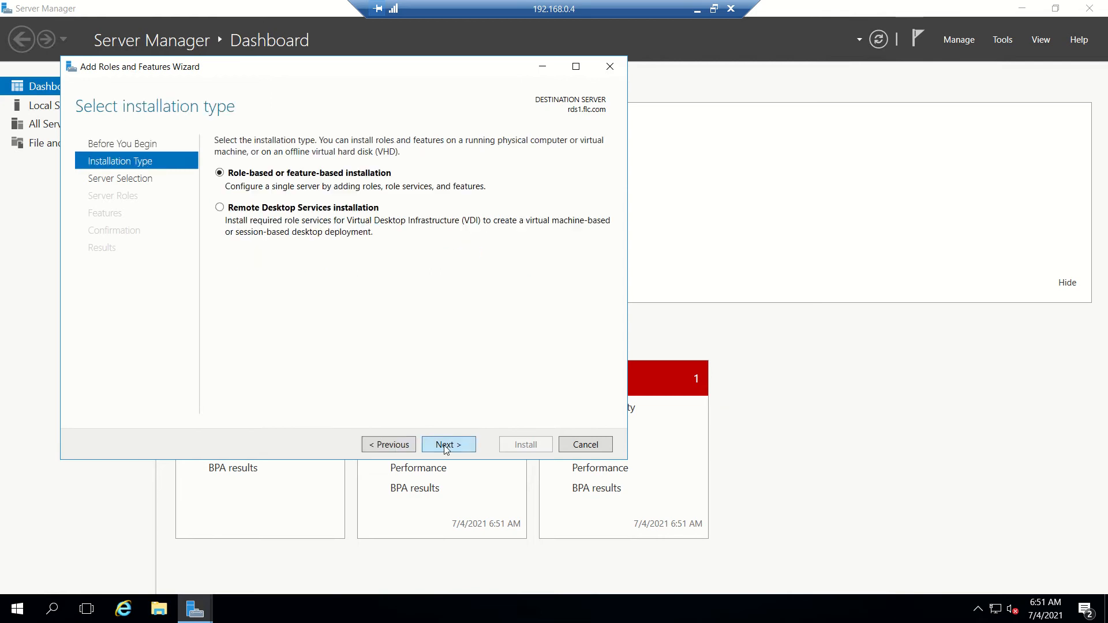
{"action": "left_click", "coordinate": [333, 210]}
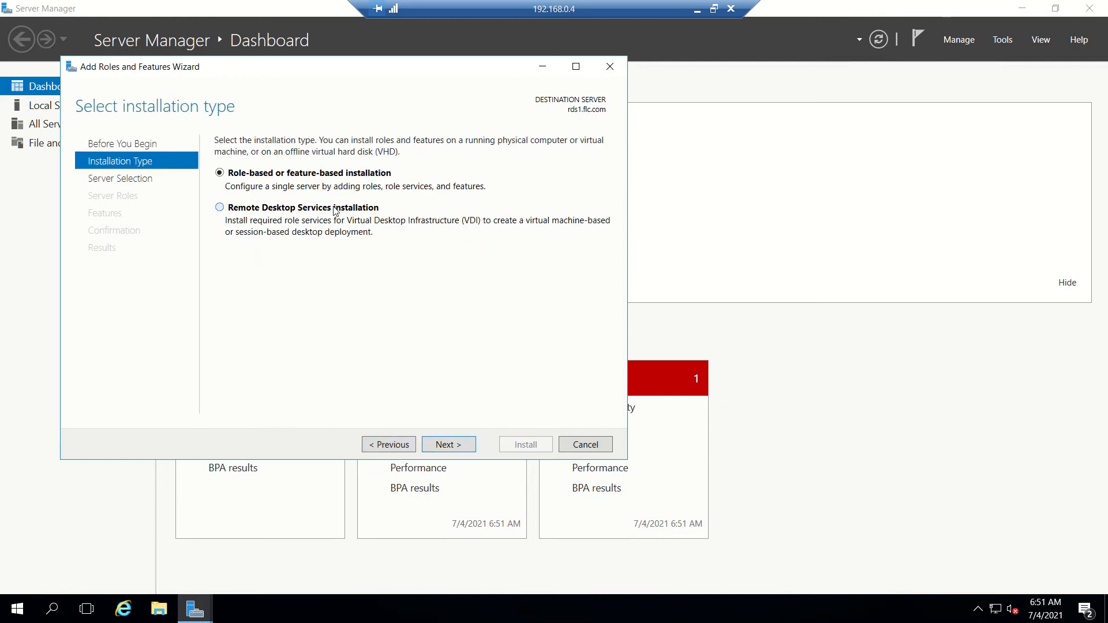
{"action": "left_click", "coordinate": [454, 444]}
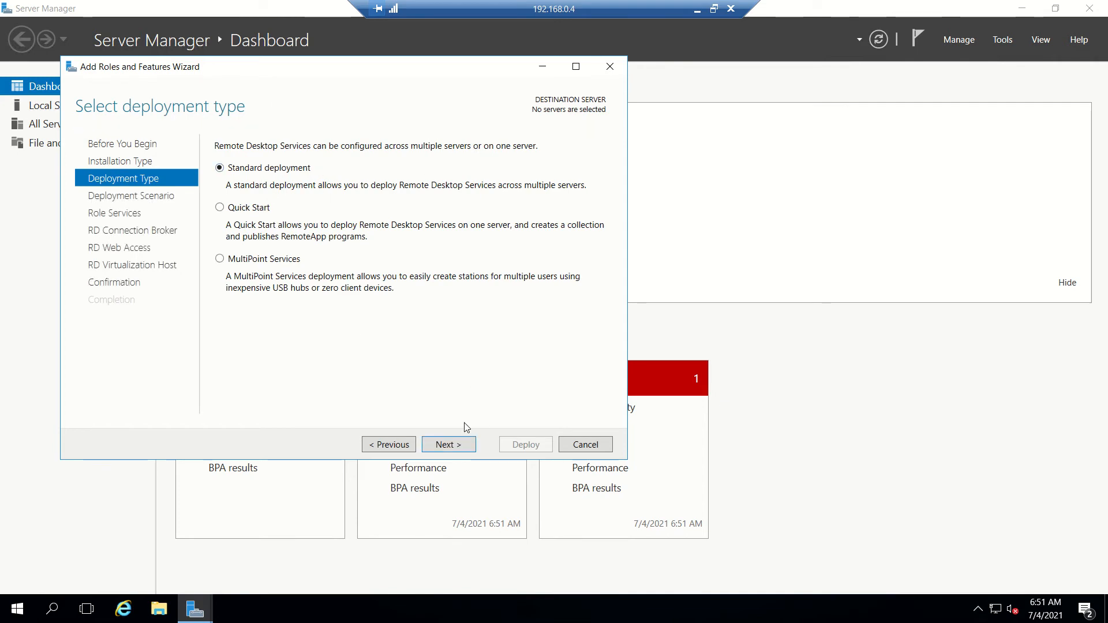
{"action": "left_click", "coordinate": [458, 445]}
{"action": "left_click", "coordinate": [312, 225]}
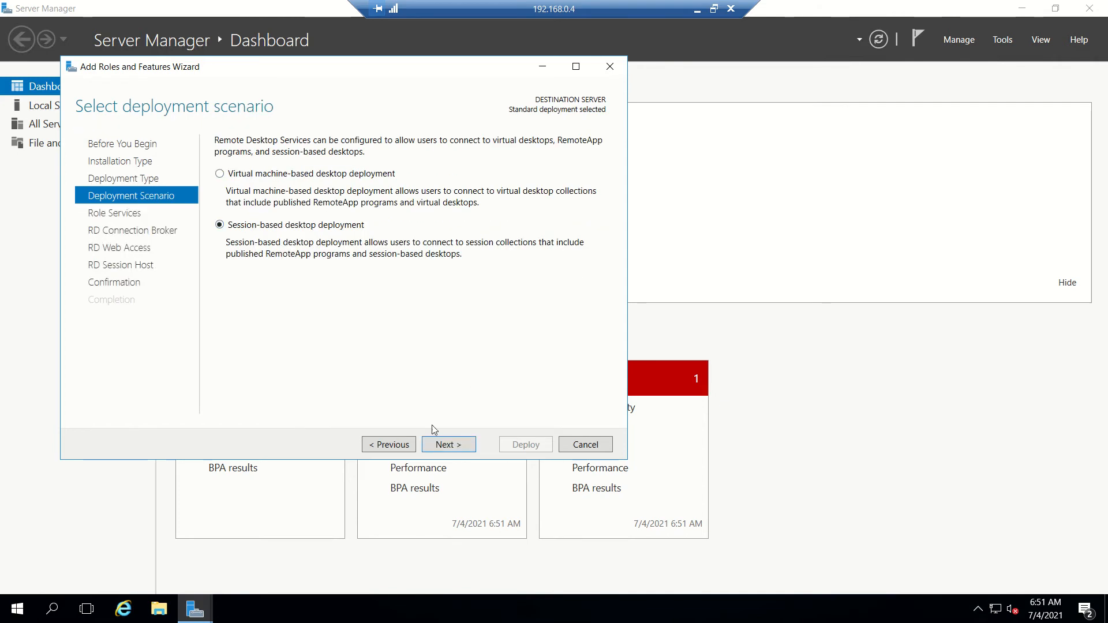
{"action": "left_click", "coordinate": [443, 445]}
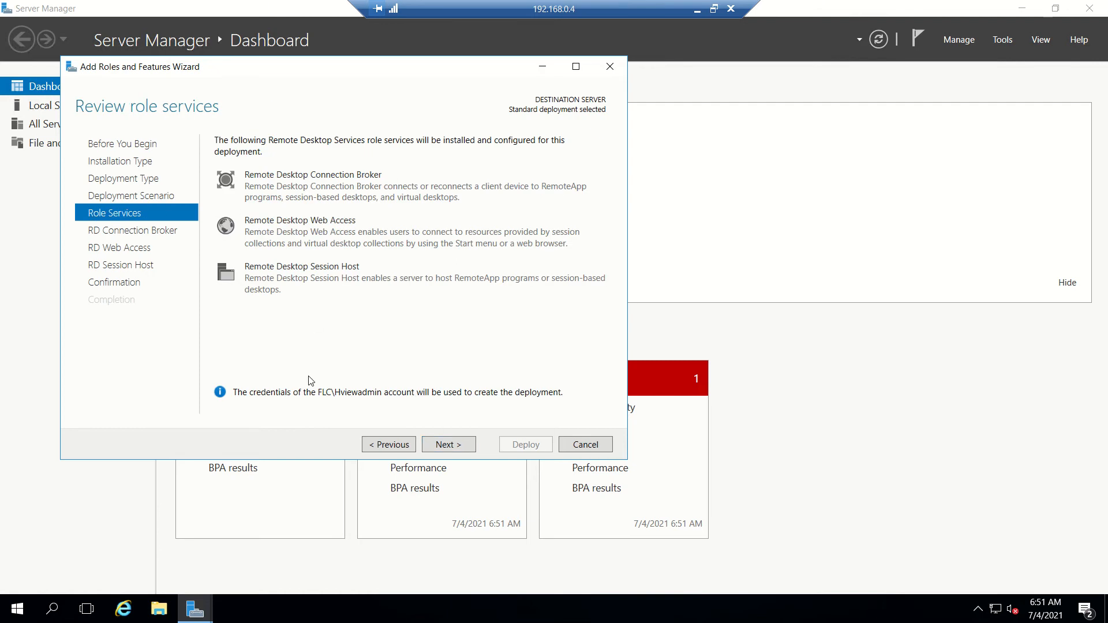
Assign rds1 as the Connection Broker, Web Access and Session Host server.
{"action": "left_click", "coordinate": [448, 444]}
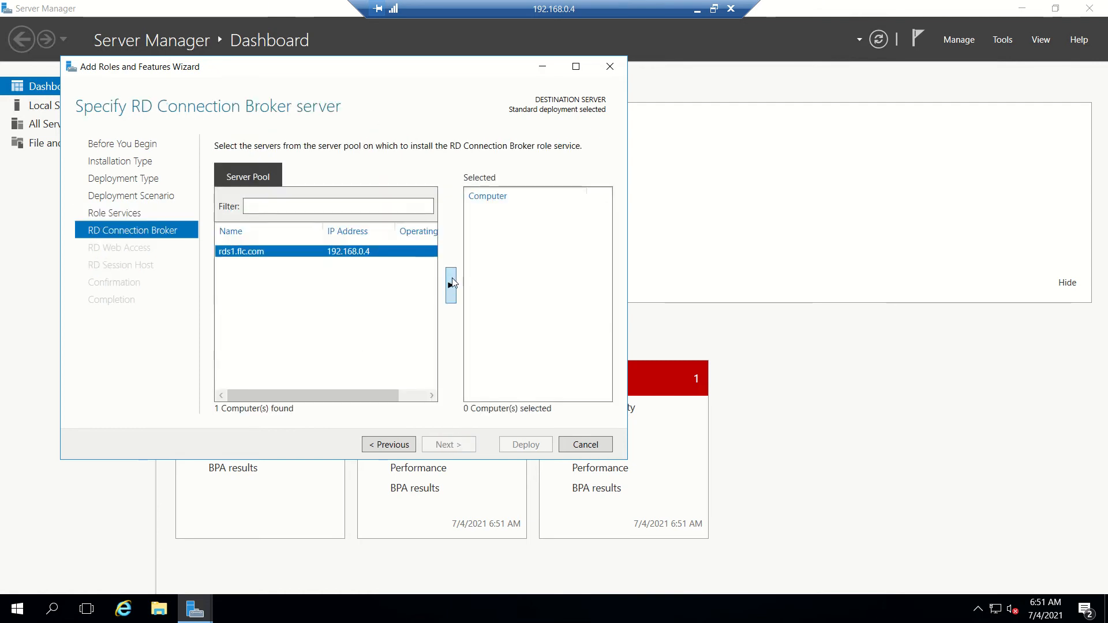
{"action": "left_click", "coordinate": [452, 283]}
{"action": "left_click", "coordinate": [456, 446]}
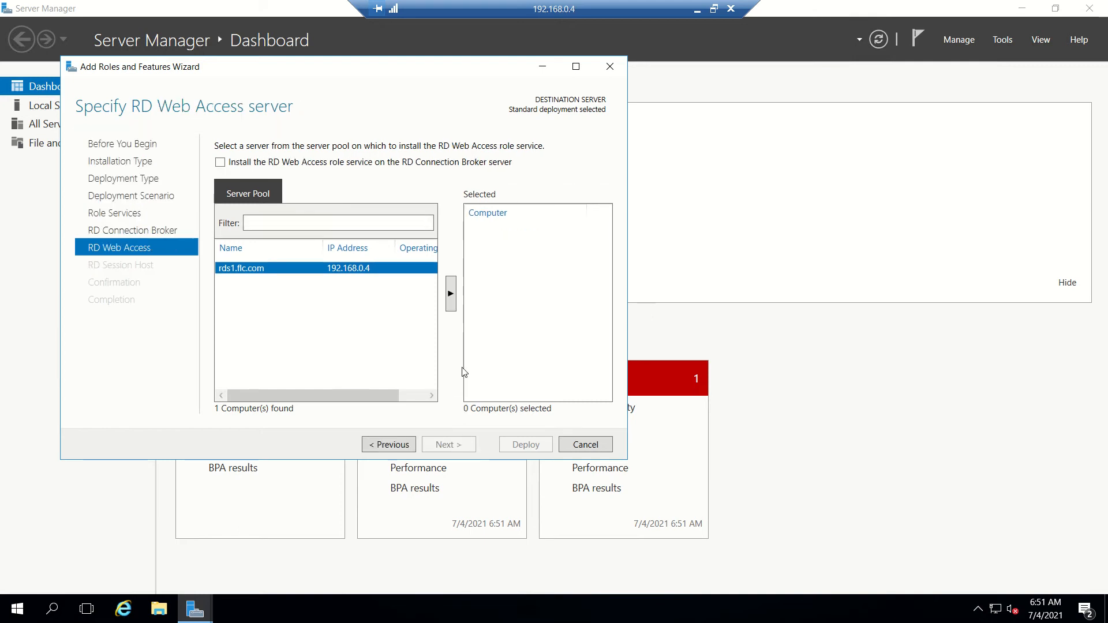
{"action": "left_click", "coordinate": [451, 293]}
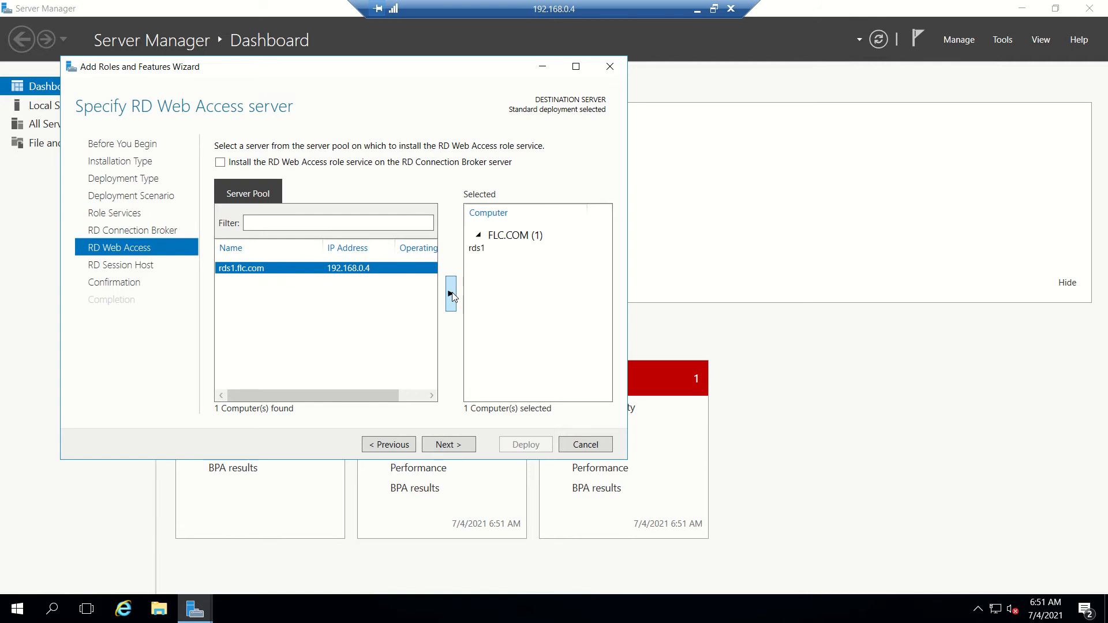
{"action": "left_click", "coordinate": [449, 445]}
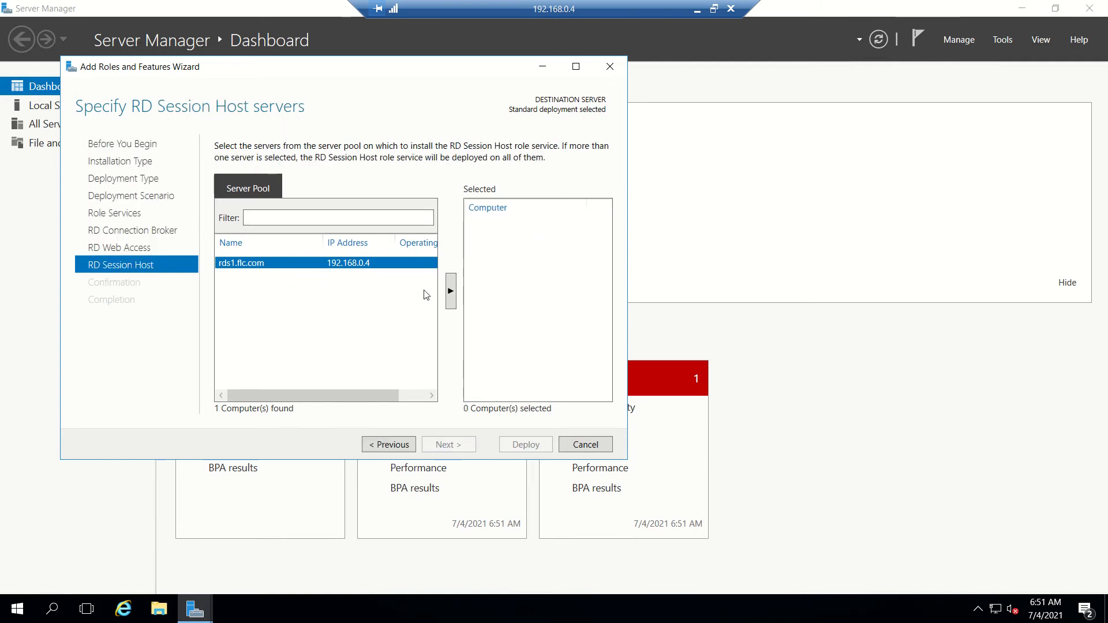
{"action": "left_click", "coordinate": [450, 291]}
{"action": "left_click", "coordinate": [446, 445]}
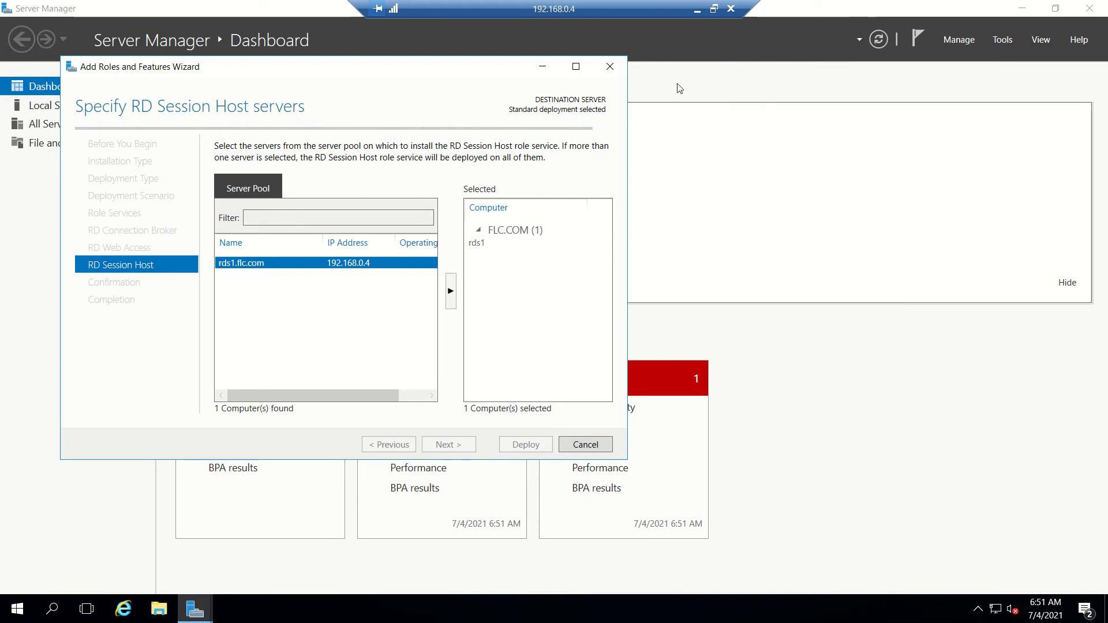
{"action": "left_click", "coordinate": [698, 11]}
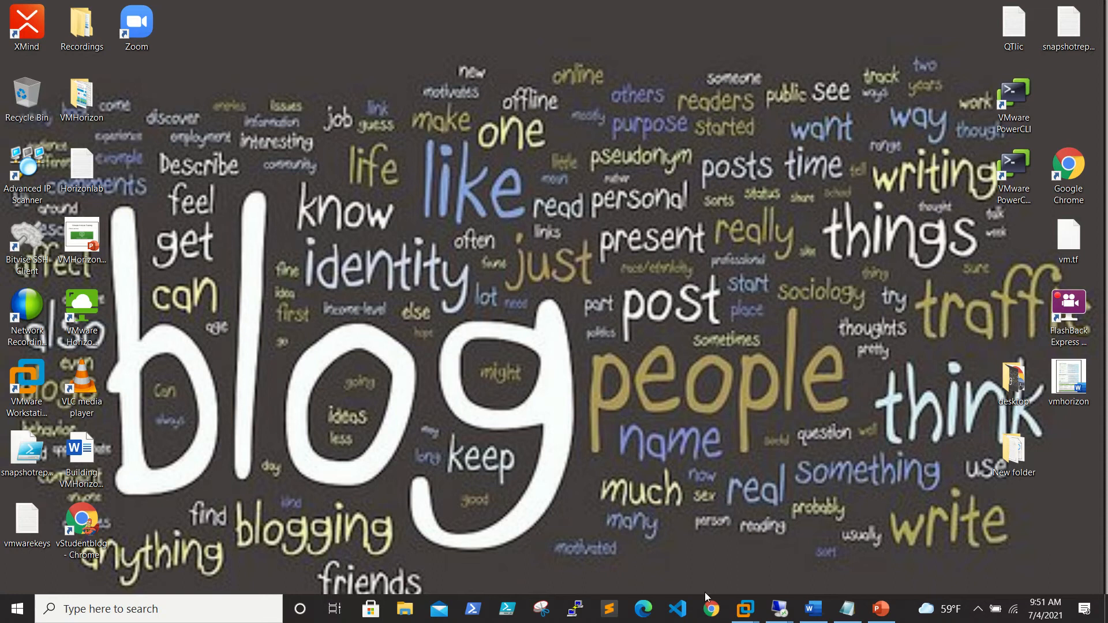
On RDS2, start a standard, session-based Remote Desktop Services installation in Add Roles and Features.
{"action": "mouse_move", "coordinate": [779, 609]}
{"action": "left_click", "coordinate": [855, 554]}
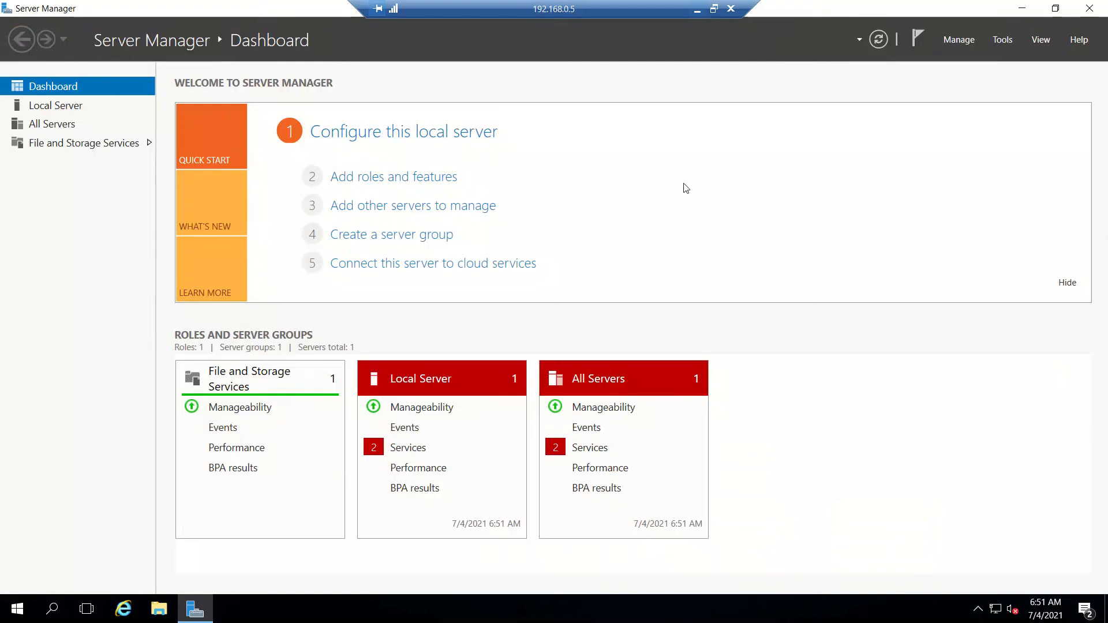
{"action": "left_click", "coordinate": [960, 42]}
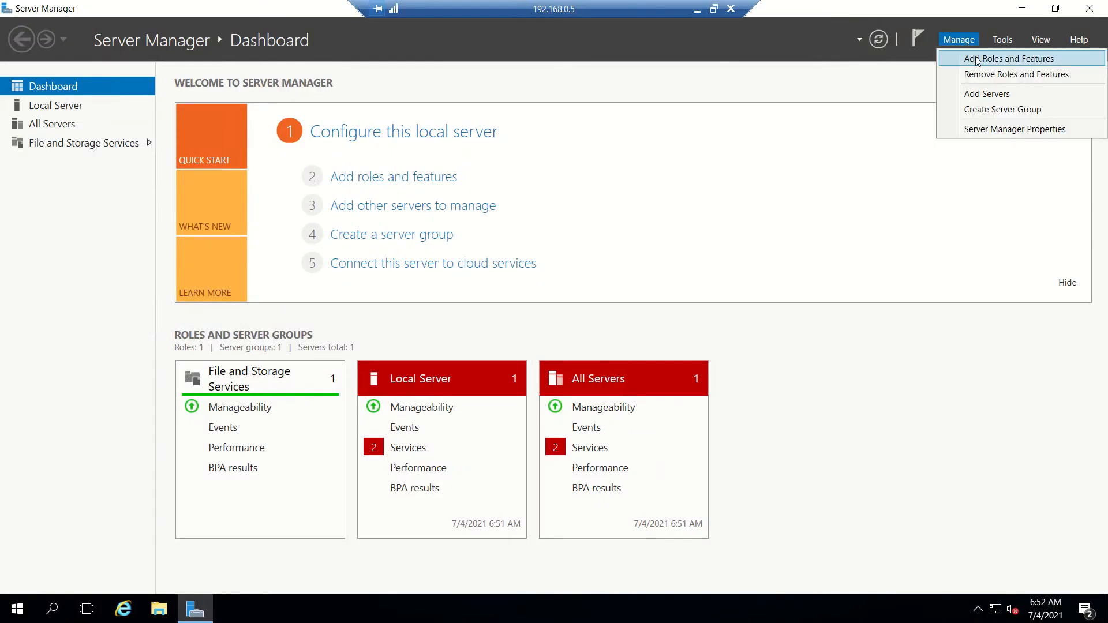
{"action": "left_click", "coordinate": [978, 62]}
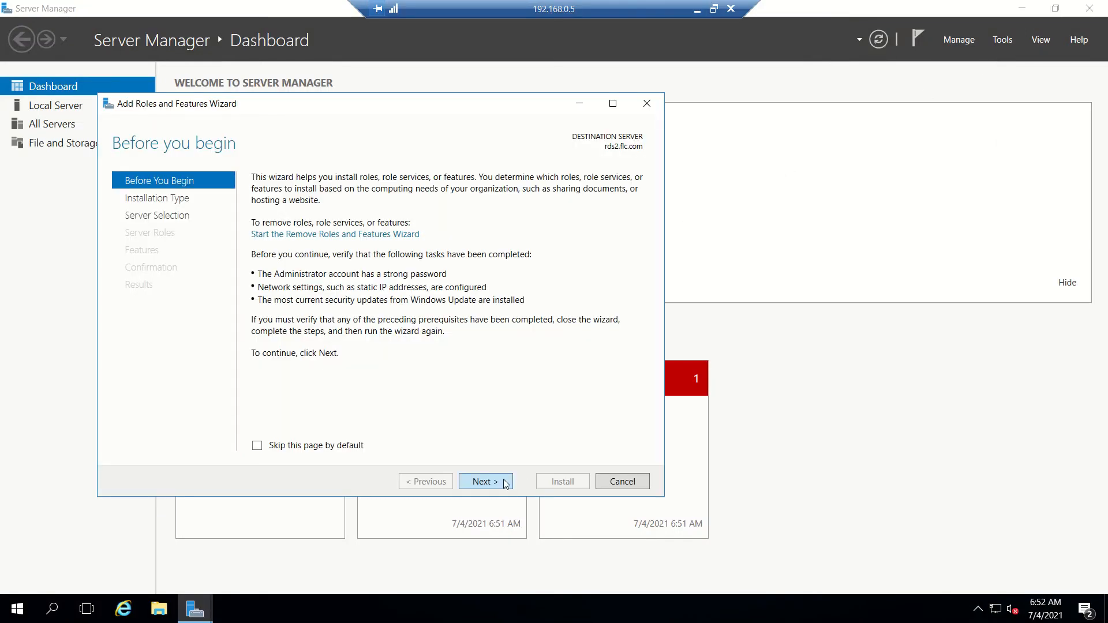
{"action": "left_click", "coordinate": [500, 482]}
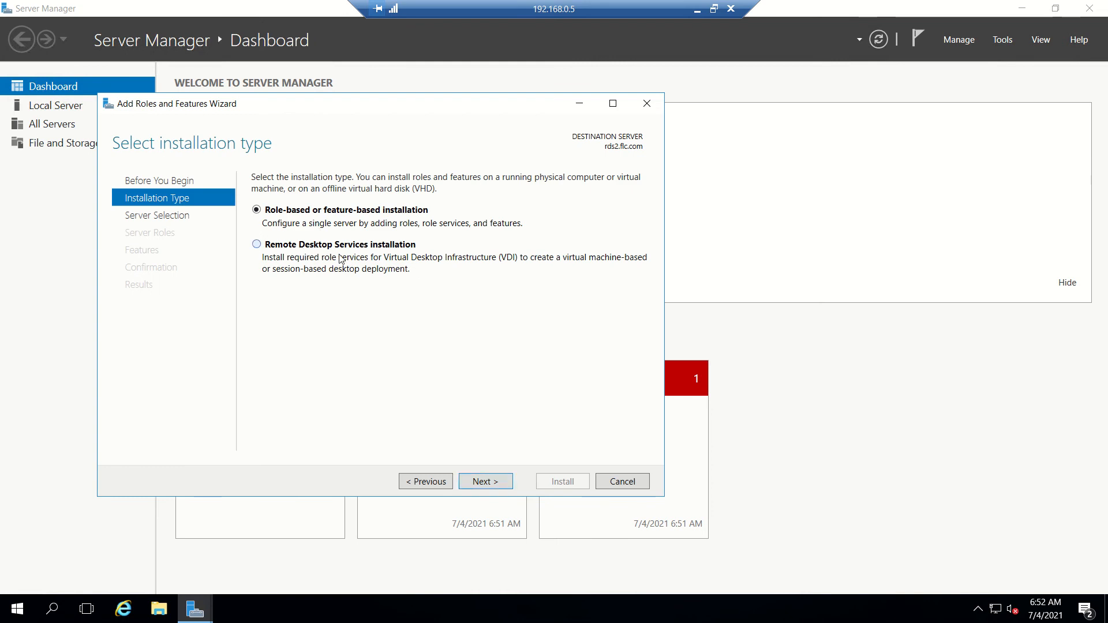
{"action": "left_click", "coordinate": [277, 247]}
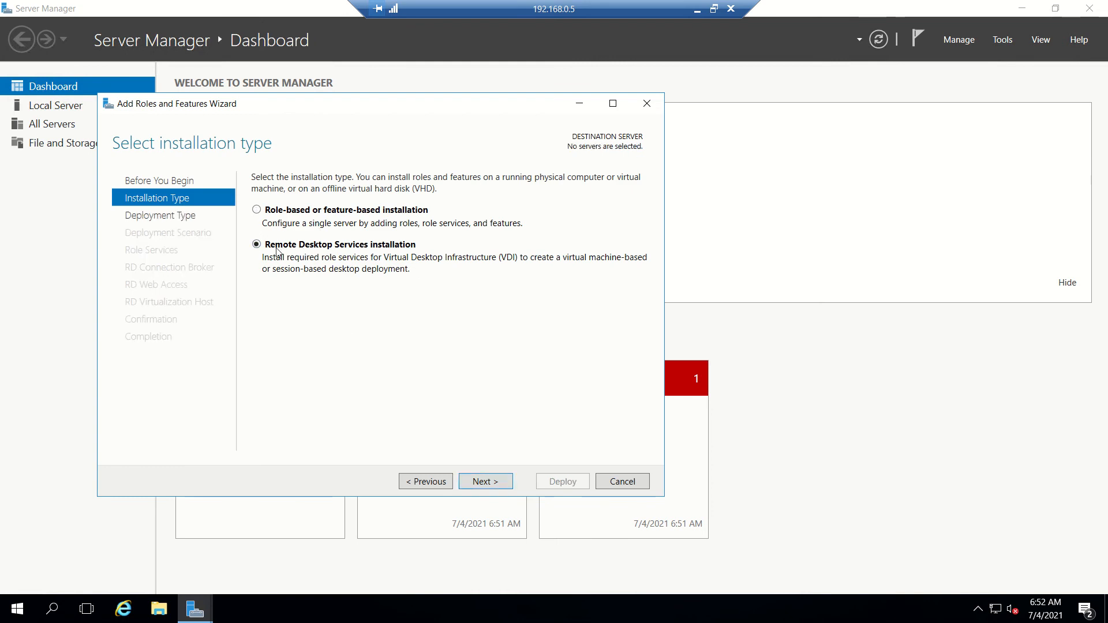
{"action": "left_click", "coordinate": [484, 482]}
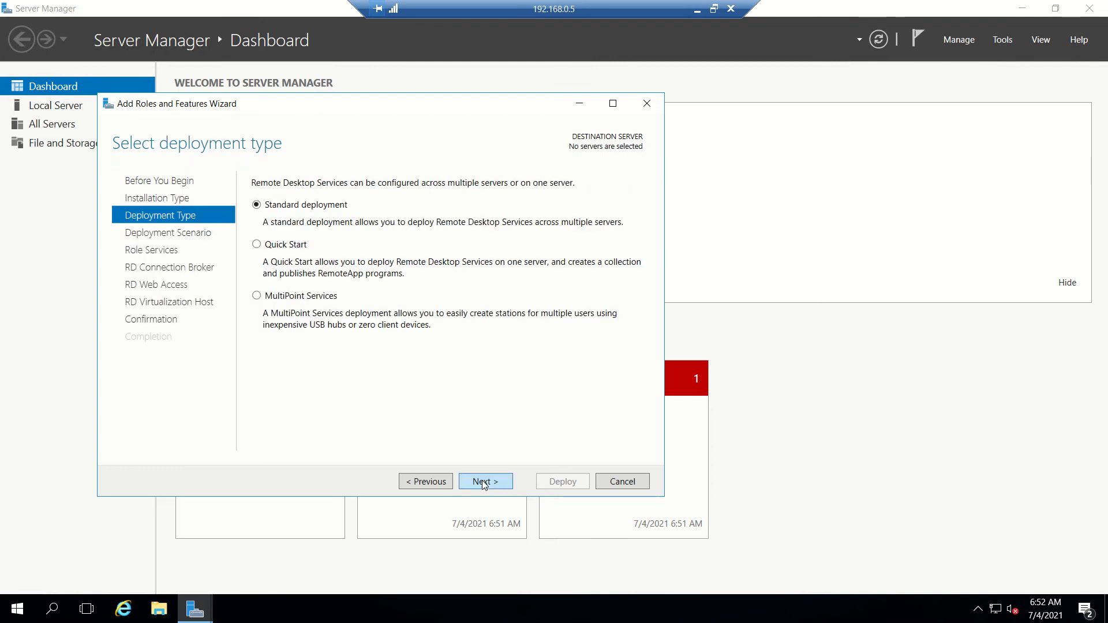
{"action": "left_click", "coordinate": [484, 483]}
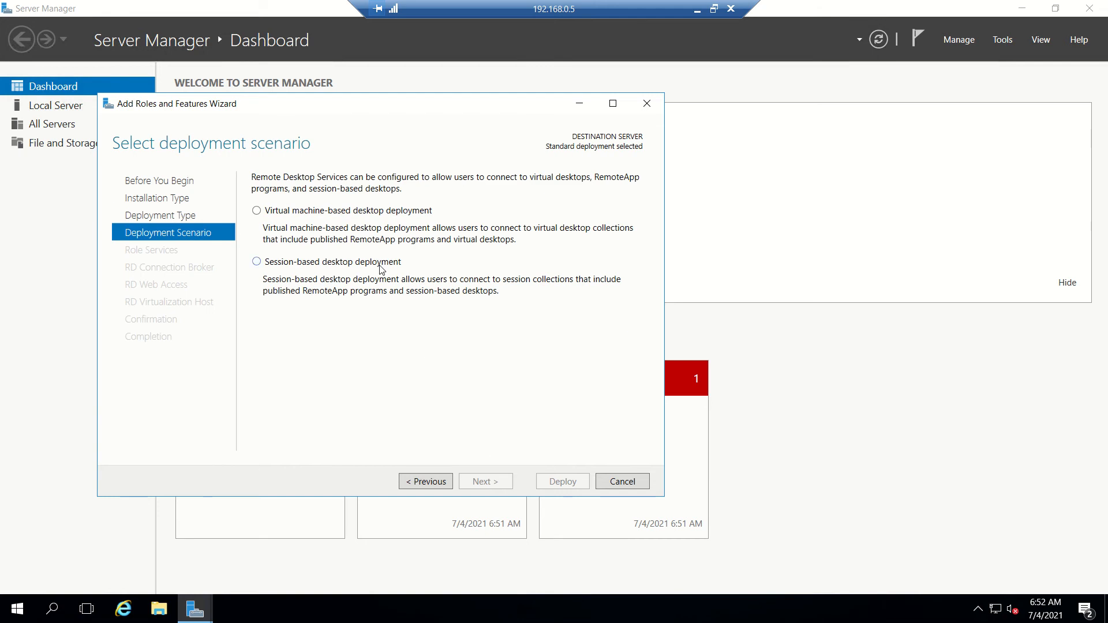
{"action": "left_click", "coordinate": [380, 267]}
{"action": "left_click", "coordinate": [490, 483]}
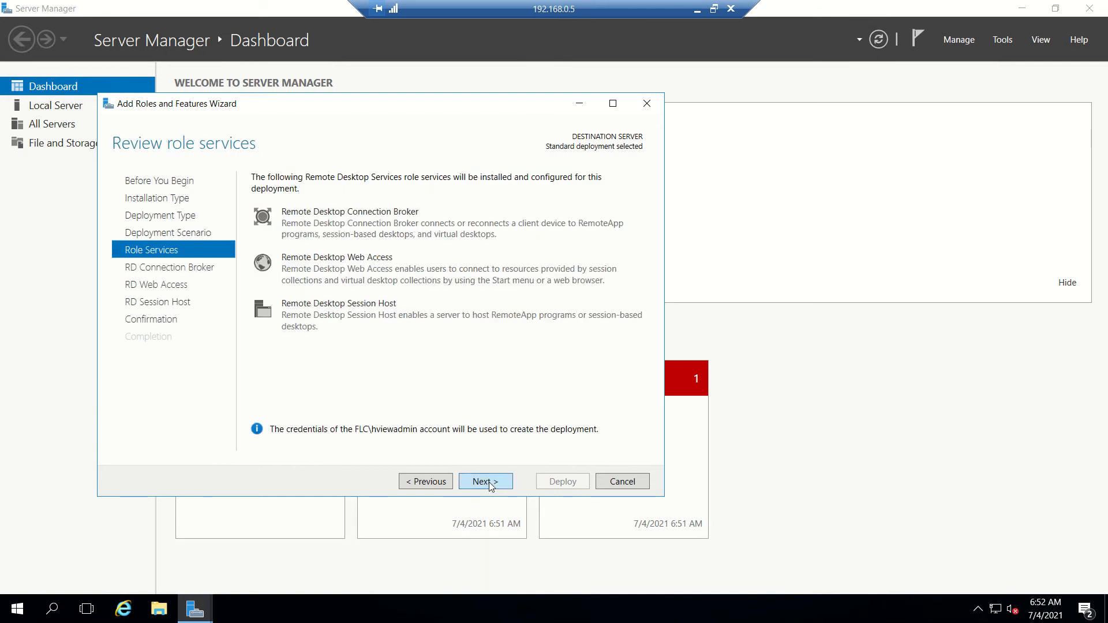
Assign rds2 to Connection Broker, Web Access and Session Host, allow automatic restart, and deploy.
{"action": "left_click", "coordinate": [489, 482]}
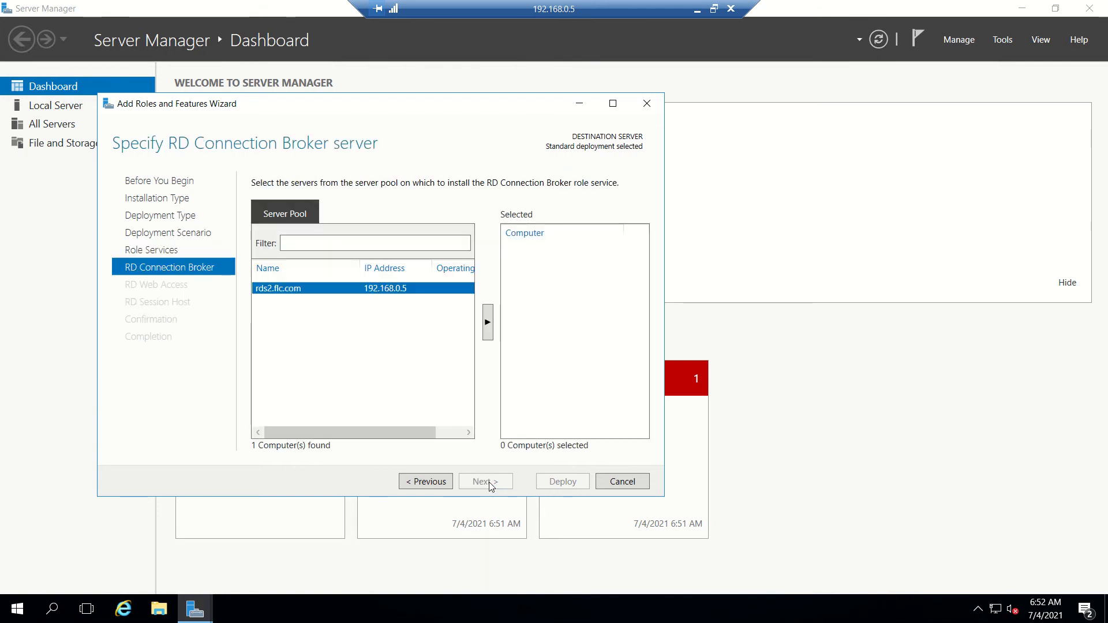
{"action": "left_click", "coordinate": [488, 326]}
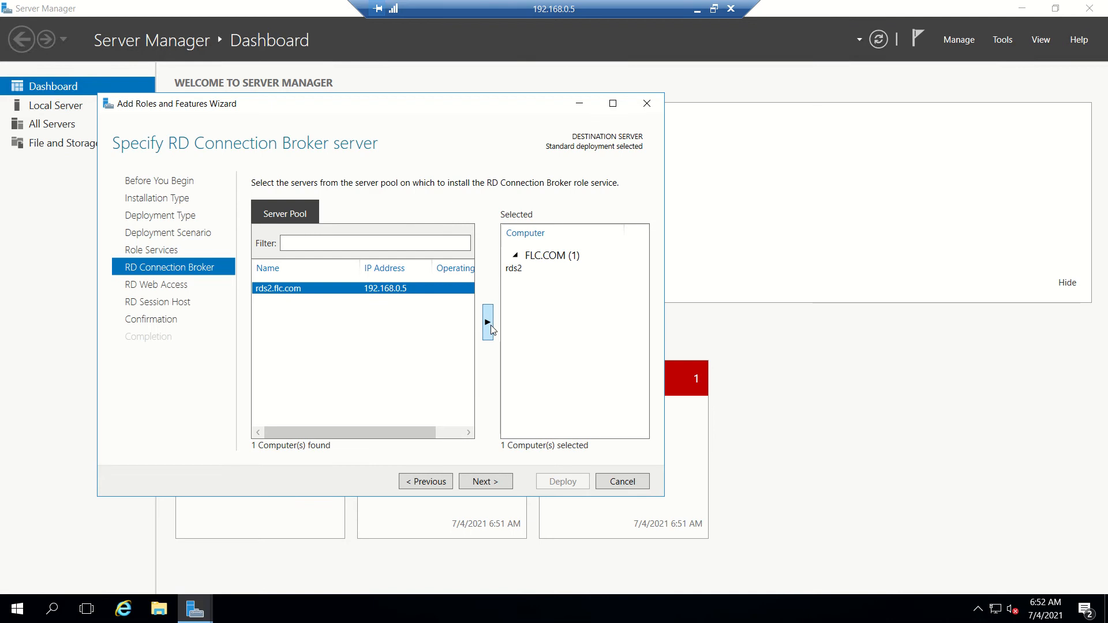
{"action": "left_click", "coordinate": [490, 480]}
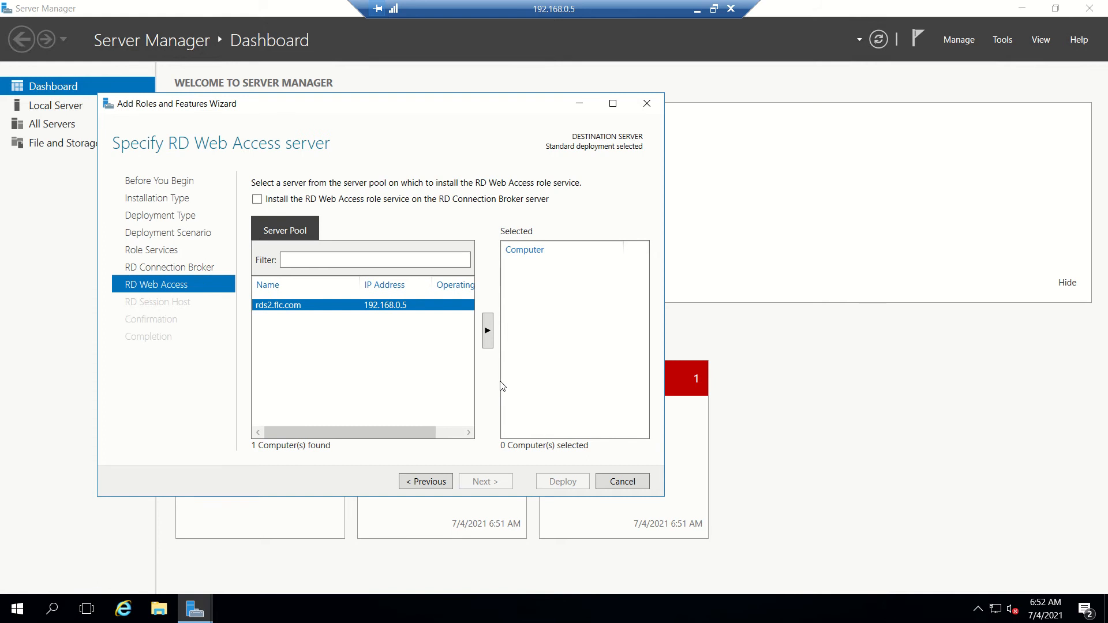
{"action": "left_click", "coordinate": [488, 330]}
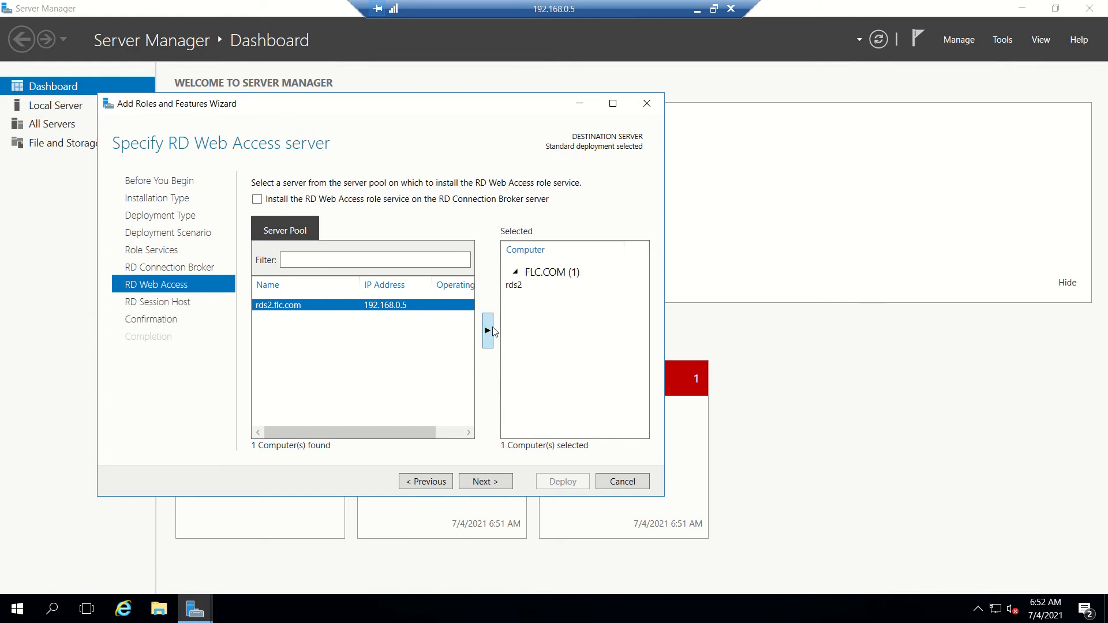
{"action": "left_click", "coordinate": [490, 480]}
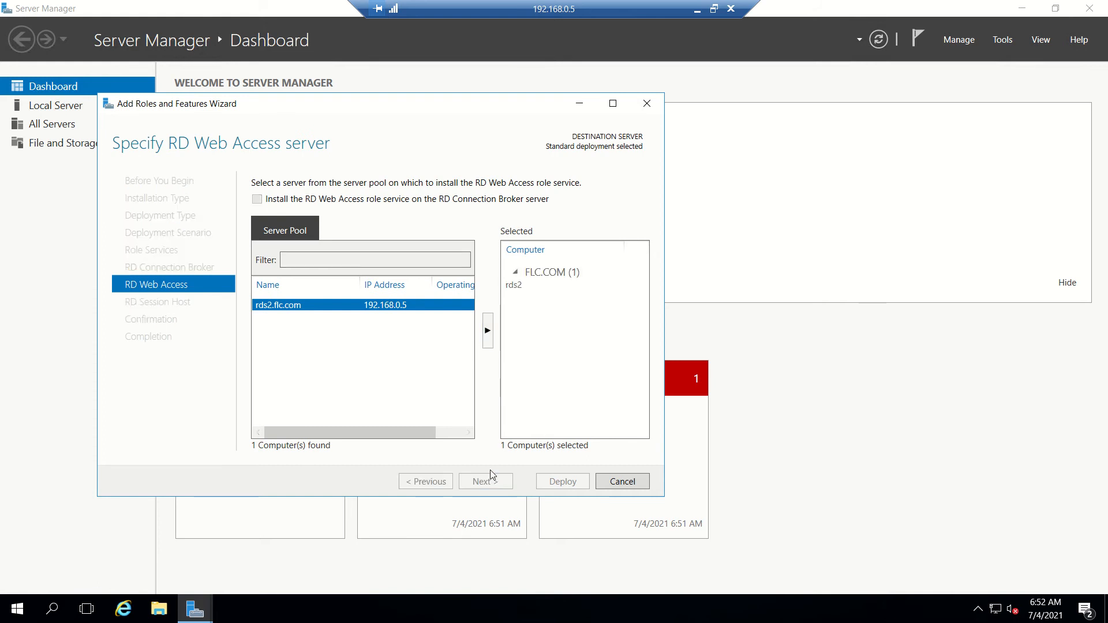
{"action": "left_click", "coordinate": [487, 330]}
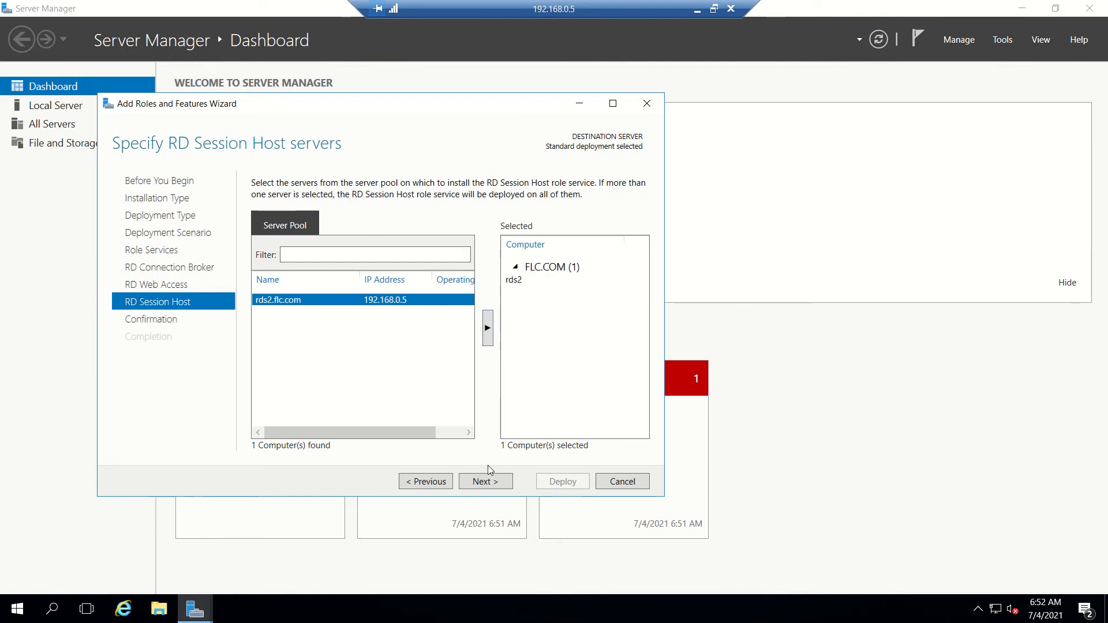
{"action": "left_click", "coordinate": [483, 482]}
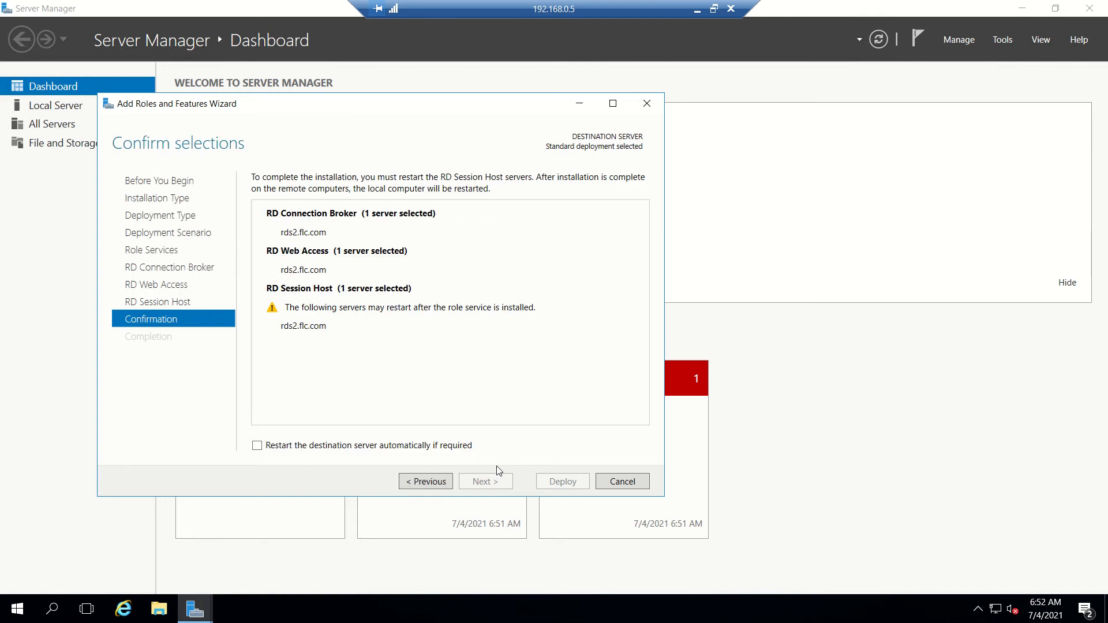
{"action": "left_click", "coordinate": [351, 451]}
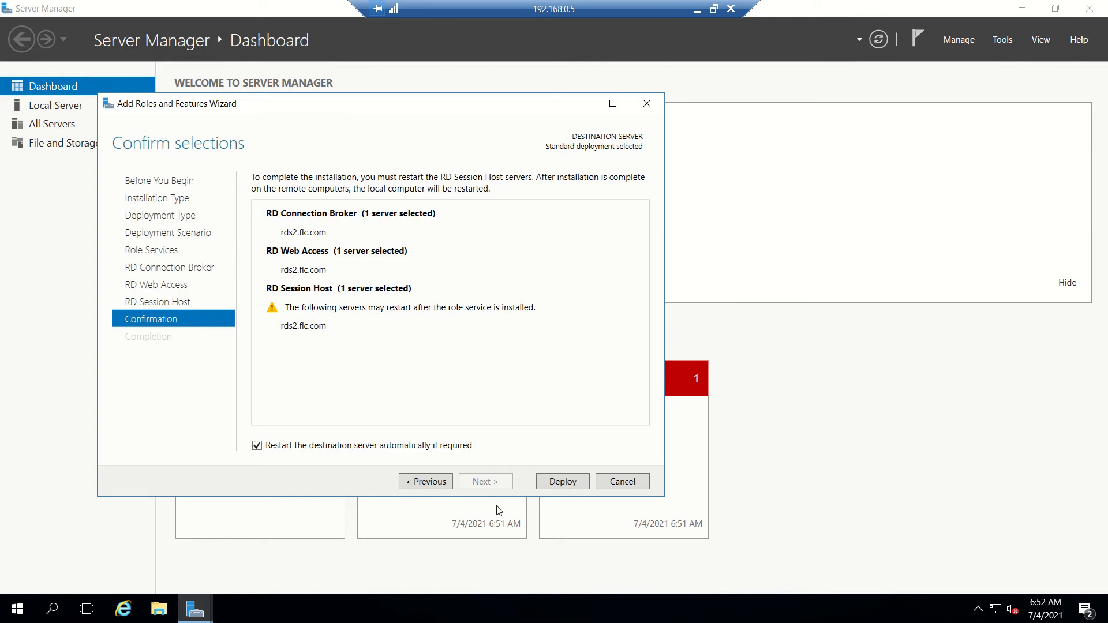
{"action": "left_click", "coordinate": [562, 480]}
{"action": "left_click", "coordinate": [696, 10]}
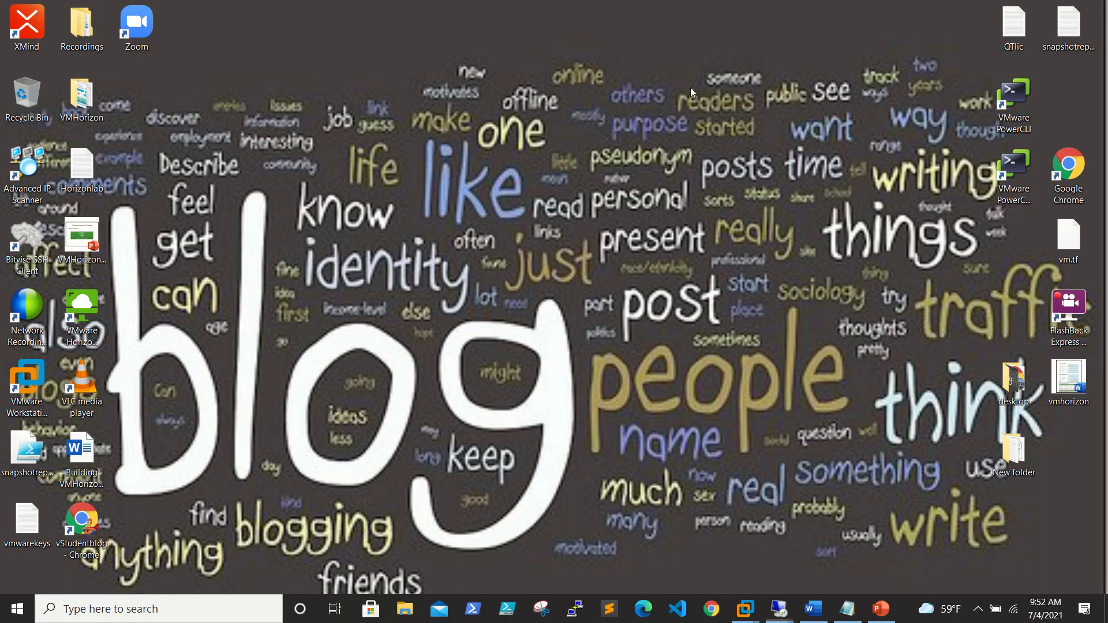
Deploy the RDS roles on rds1.flc.com with automatic restart of the destination server enabled.
{"action": "mouse_move", "coordinate": [780, 609]}
{"action": "left_click", "coordinate": [735, 527]}
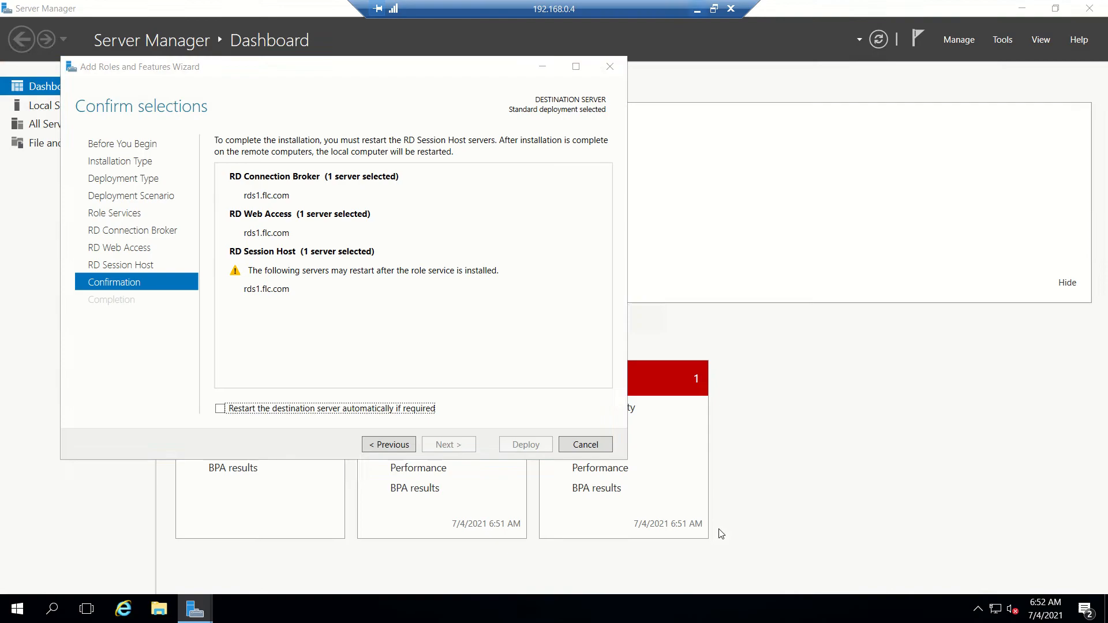
{"action": "left_click", "coordinate": [368, 409]}
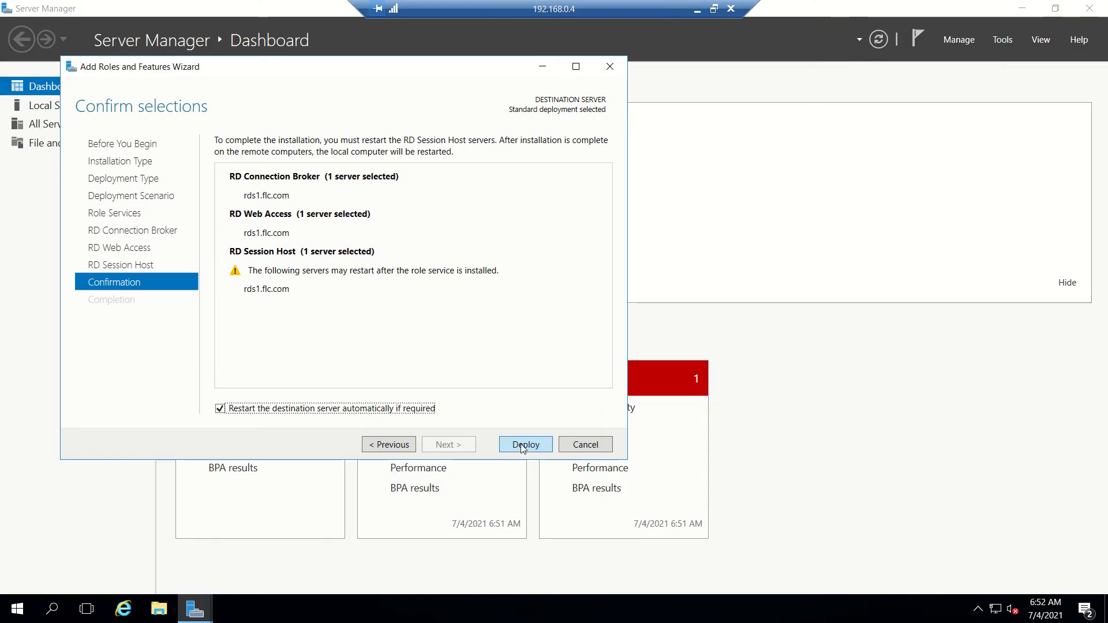
{"action": "left_click", "coordinate": [525, 444]}
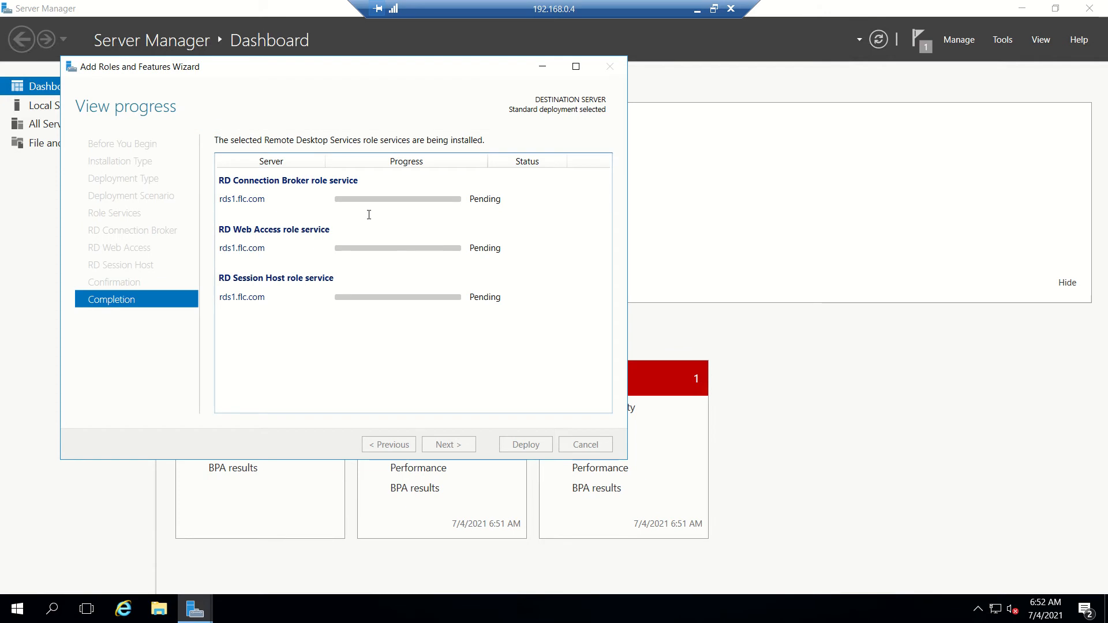
{"action": "left_click", "coordinate": [695, 9]}
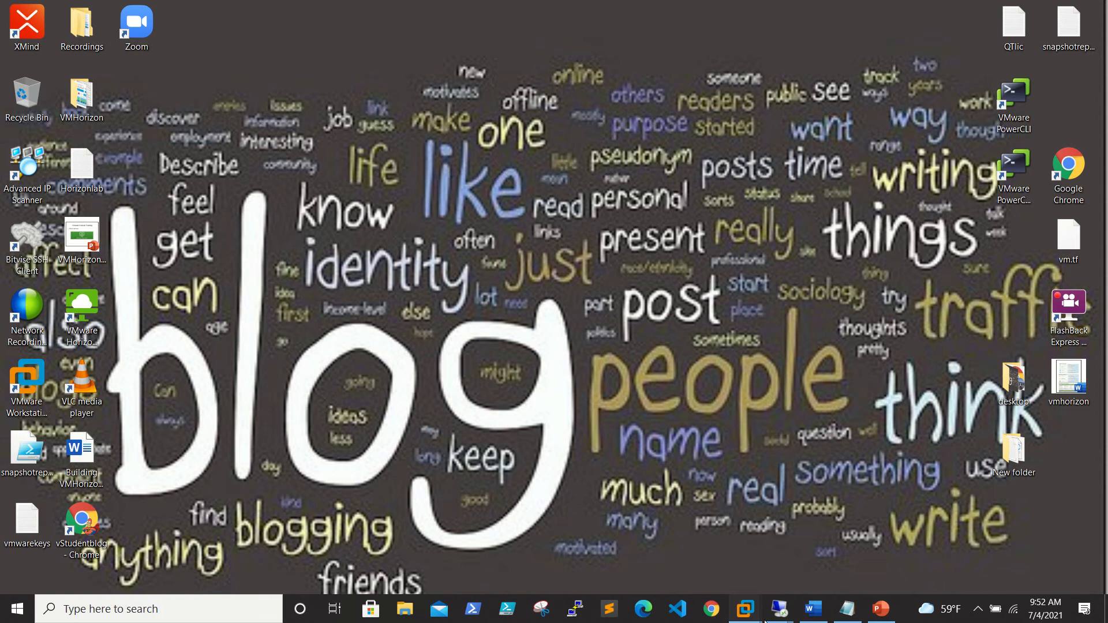
Accept the Connection Server licence, keeping the default folder and Standard Server over IPv4.
{"action": "mouse_move", "coordinate": [786, 610]}
{"action": "left_click", "coordinate": [520, 573]}
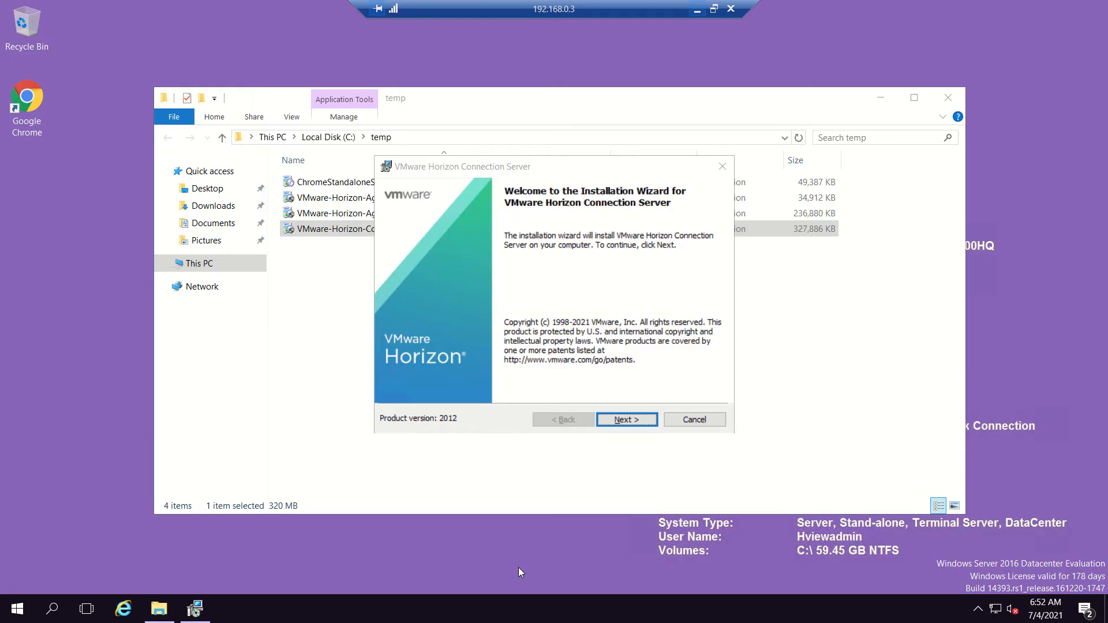
{"action": "left_click", "coordinate": [621, 420]}
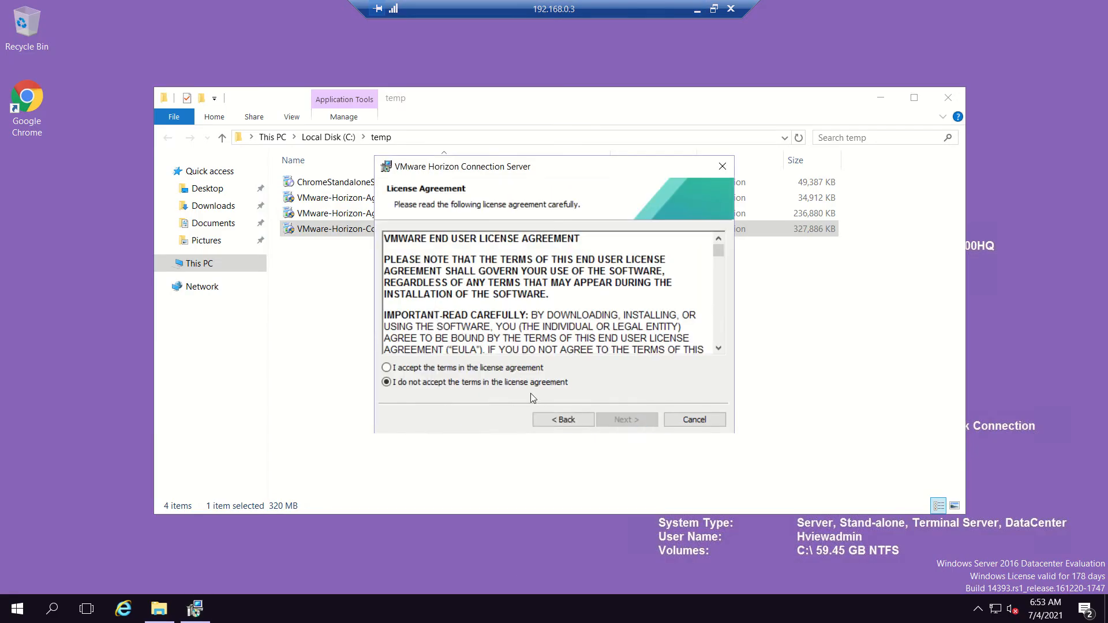
{"action": "left_click", "coordinate": [527, 370]}
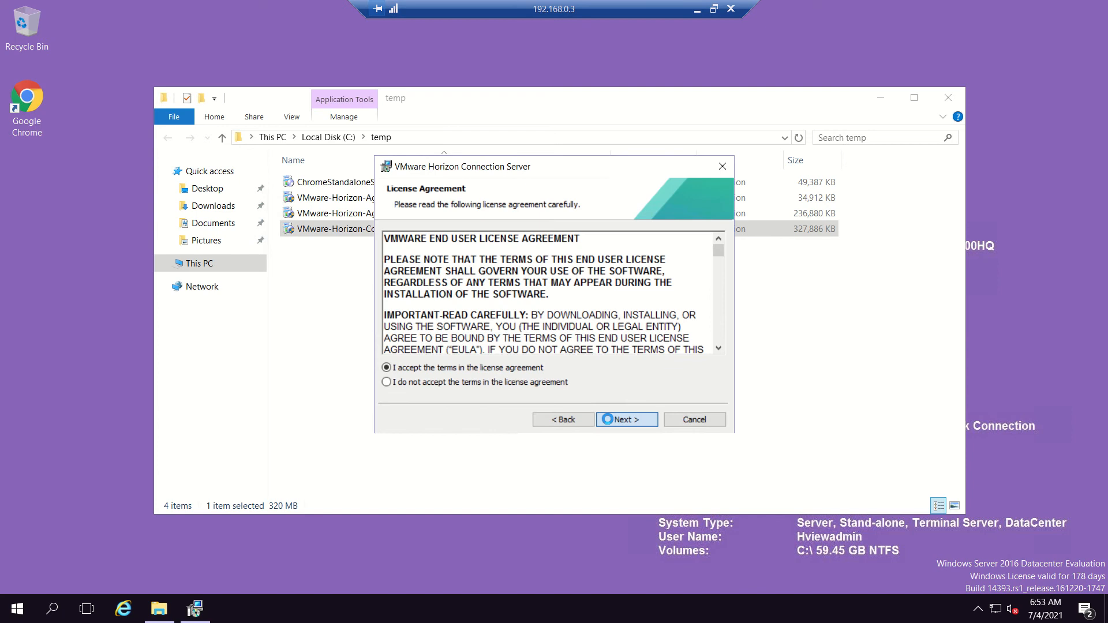
{"action": "left_click", "coordinate": [609, 419]}
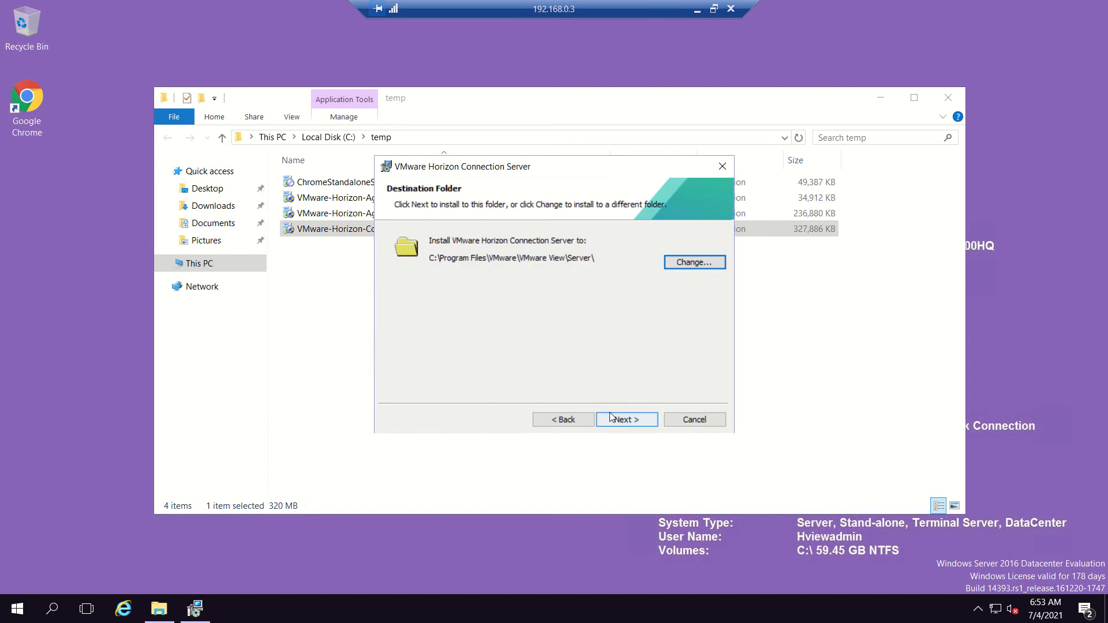
{"action": "left_click", "coordinate": [611, 418]}
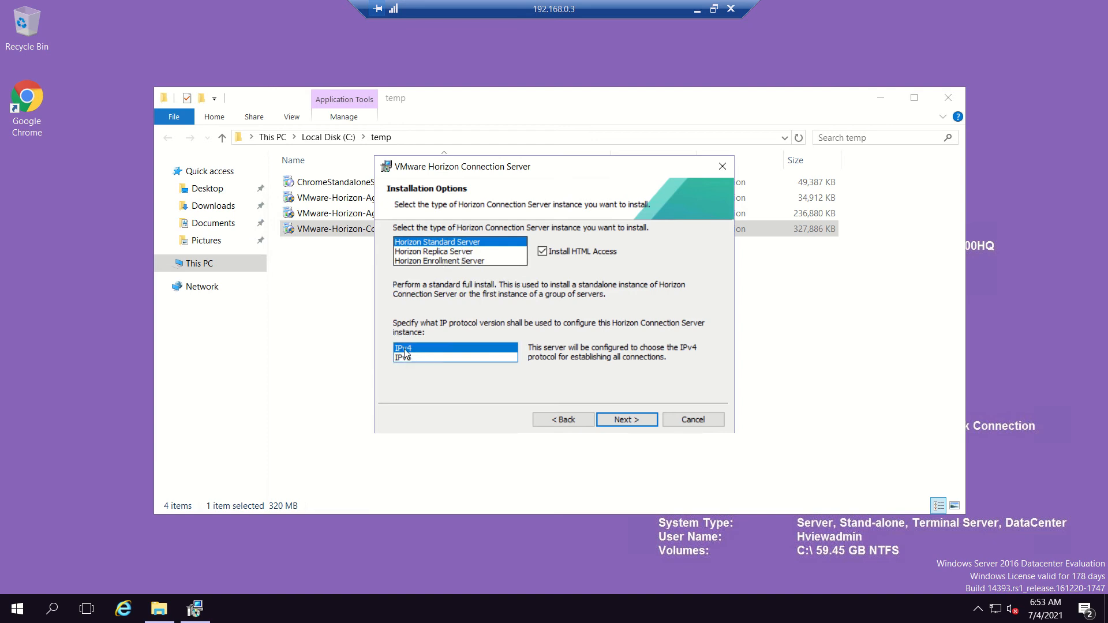
{"action": "left_click", "coordinate": [638, 421]}
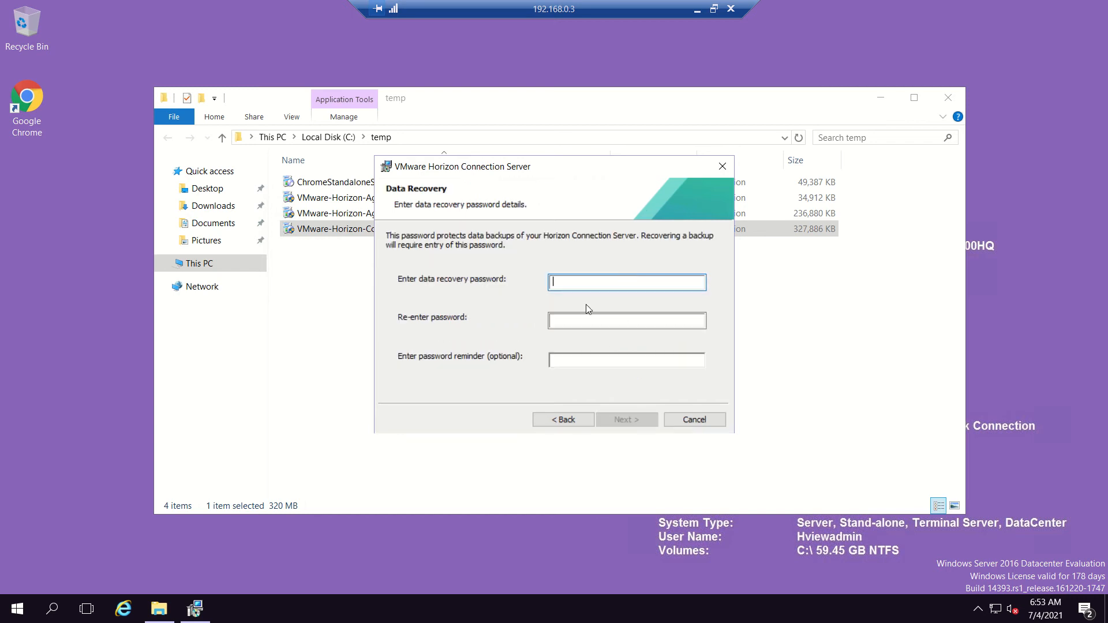
Enter and confirm the data recovery password.
{"action": "type", "text": "P"}
{"action": "key", "text": "Tab"}
{"action": "type", "text": "Pa"}
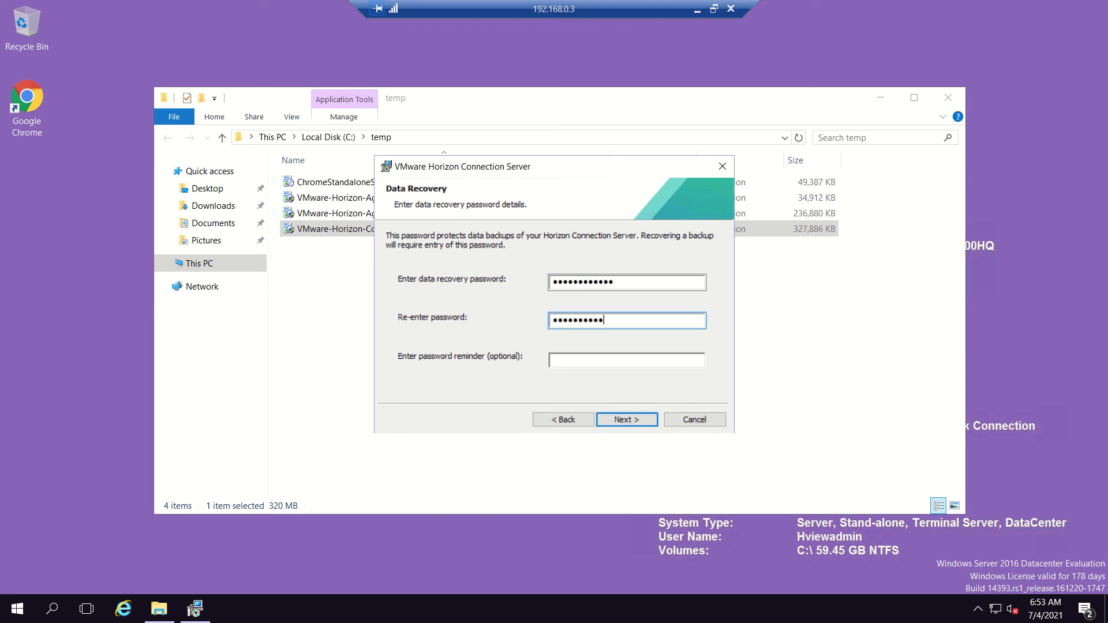
{"action": "left_click", "coordinate": [628, 419]}
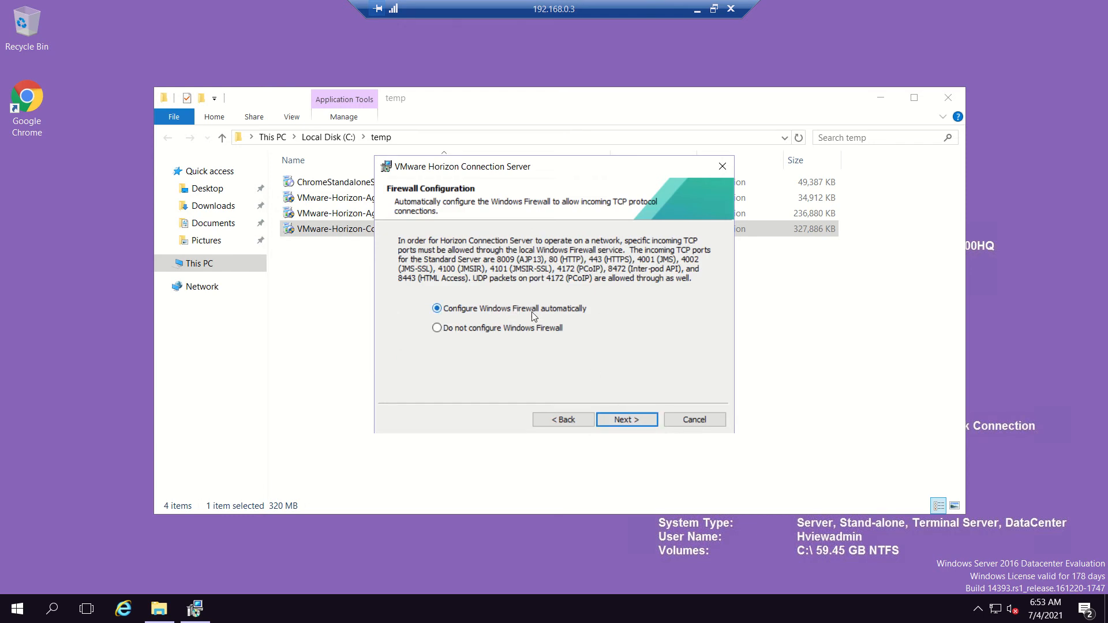
Keep automatic firewall setup, authorize the domain administrator, skip CEIP, and install with General deployment.
{"action": "left_click", "coordinate": [639, 421]}
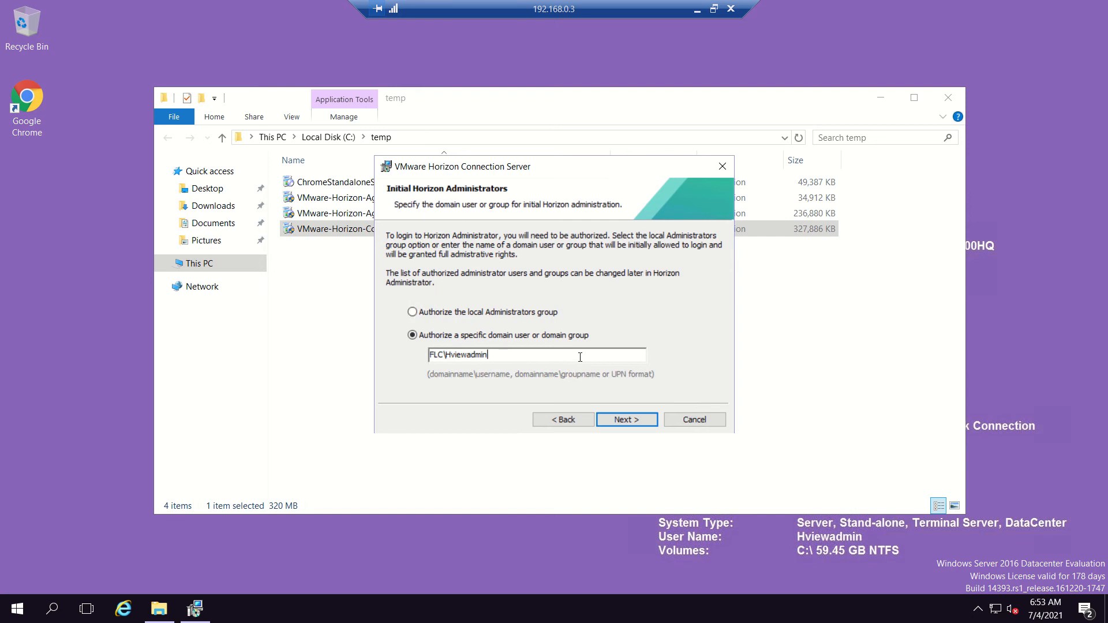
{"action": "left_click", "coordinate": [623, 419]}
{"action": "left_click", "coordinate": [401, 299]}
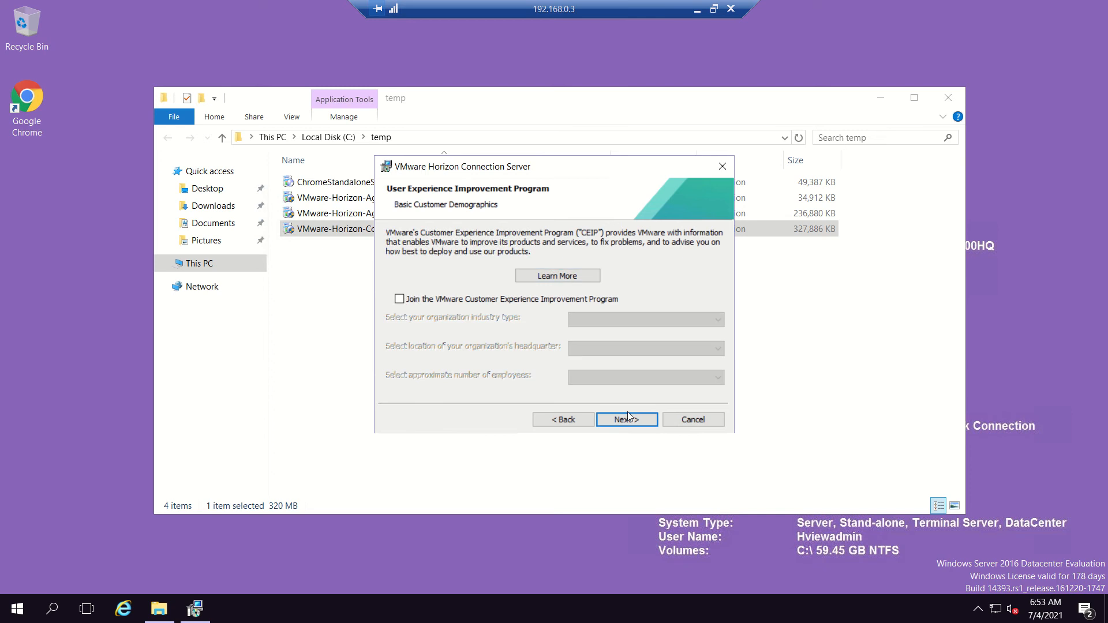
{"action": "left_click", "coordinate": [635, 420]}
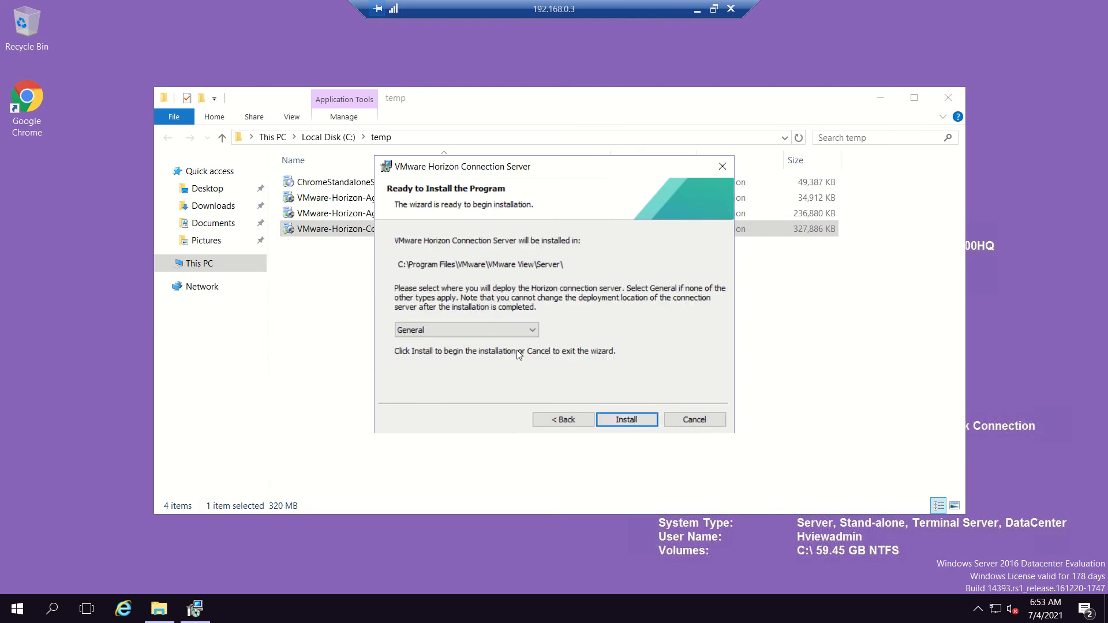
{"action": "left_click", "coordinate": [515, 334]}
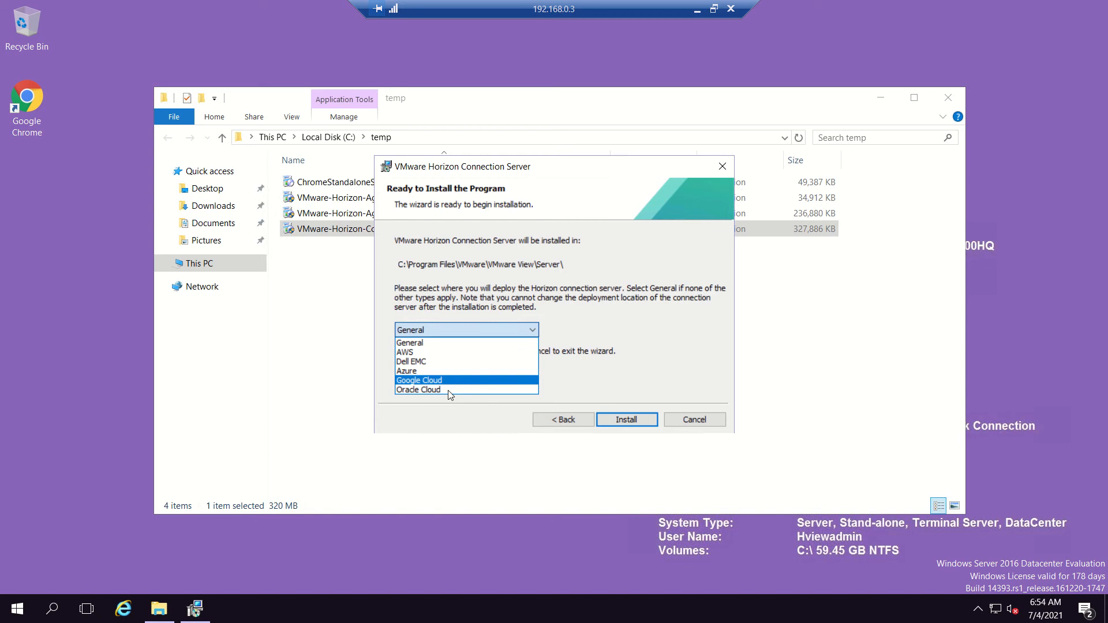
{"action": "left_click", "coordinate": [452, 343]}
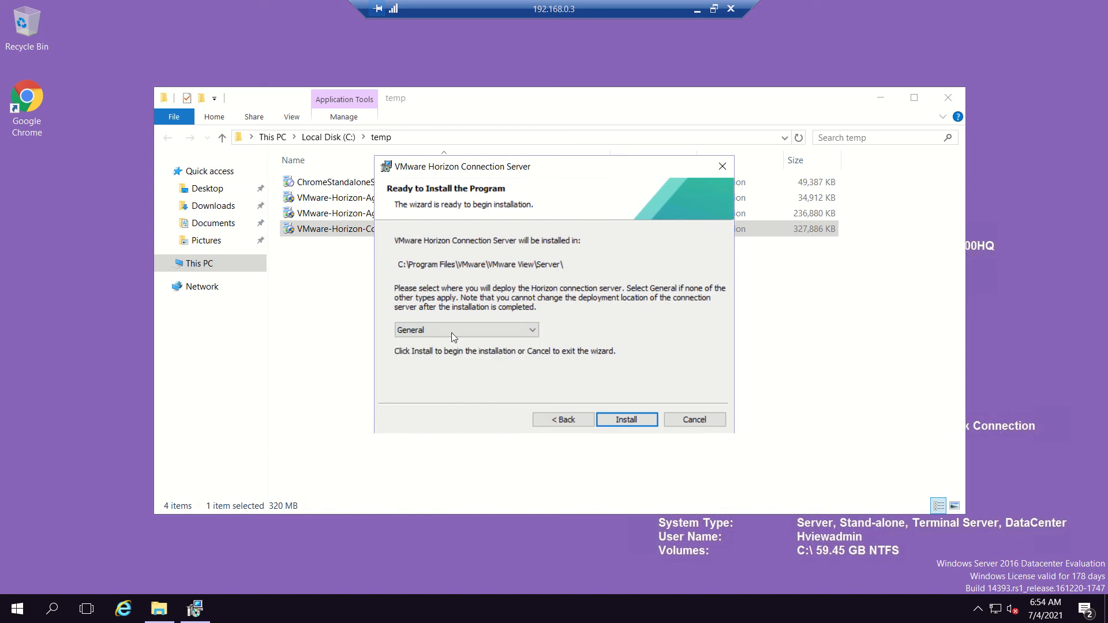
{"action": "left_click", "coordinate": [626, 419]}
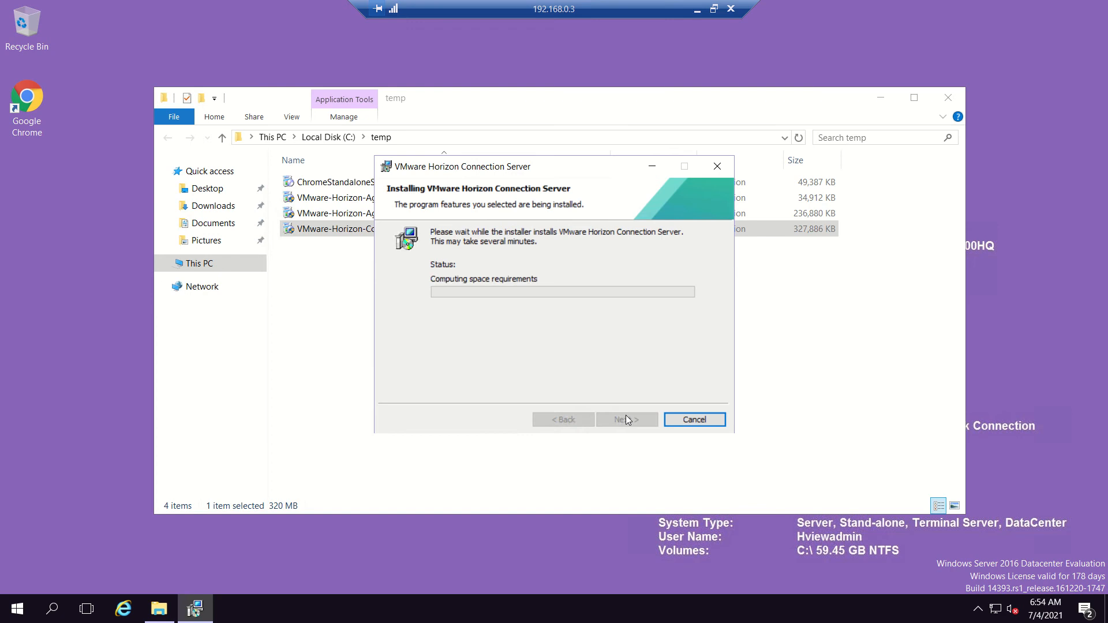
{"action": "left_click", "coordinate": [697, 9]}
{"action": "mouse_move", "coordinate": [783, 611]}
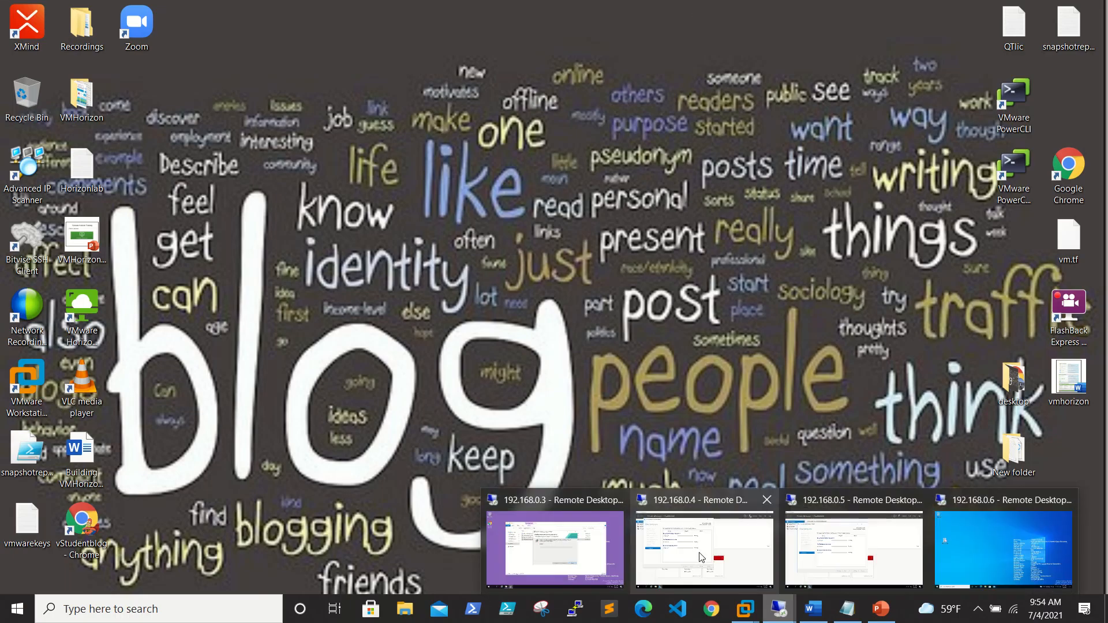
{"action": "left_click", "coordinate": [658, 555]}
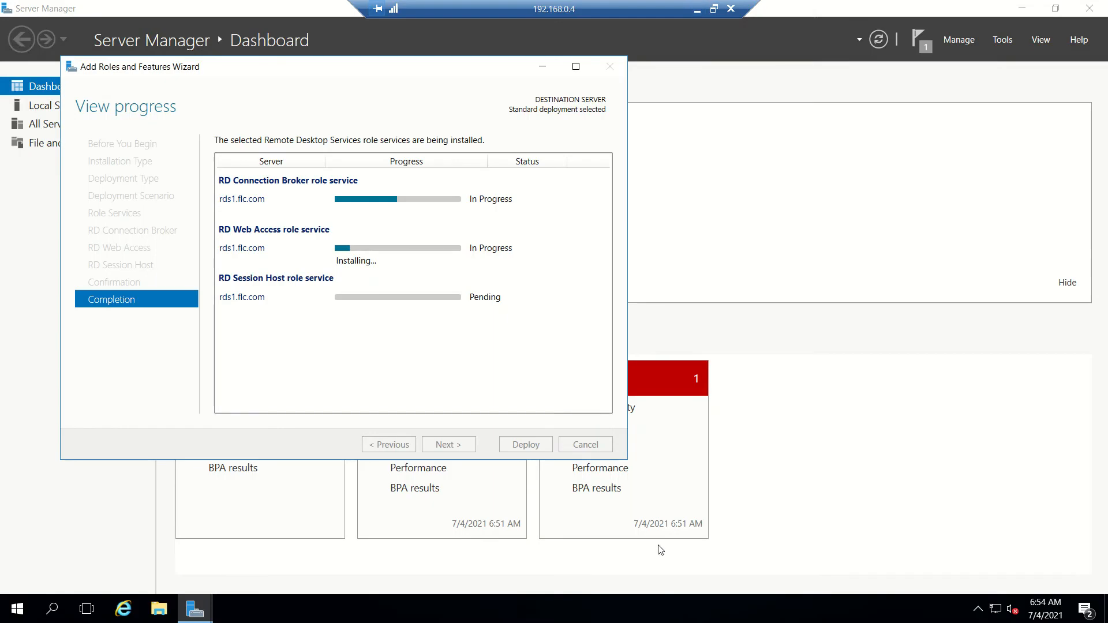
{"action": "left_click", "coordinate": [697, 9]}
{"action": "mouse_move", "coordinate": [778, 614]}
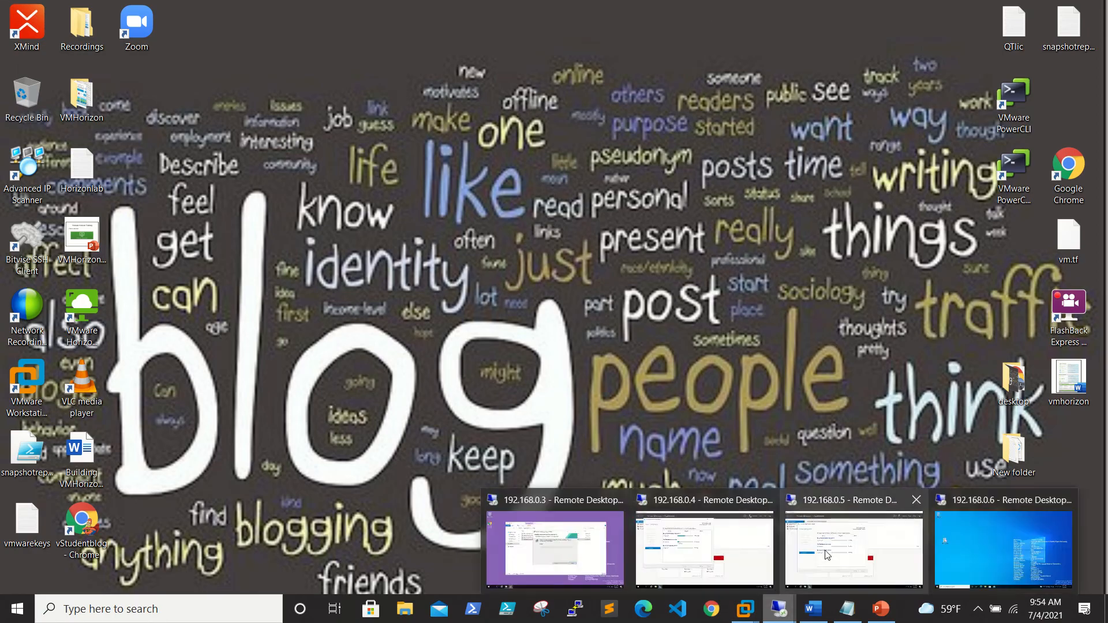
{"action": "left_click", "coordinate": [853, 553]}
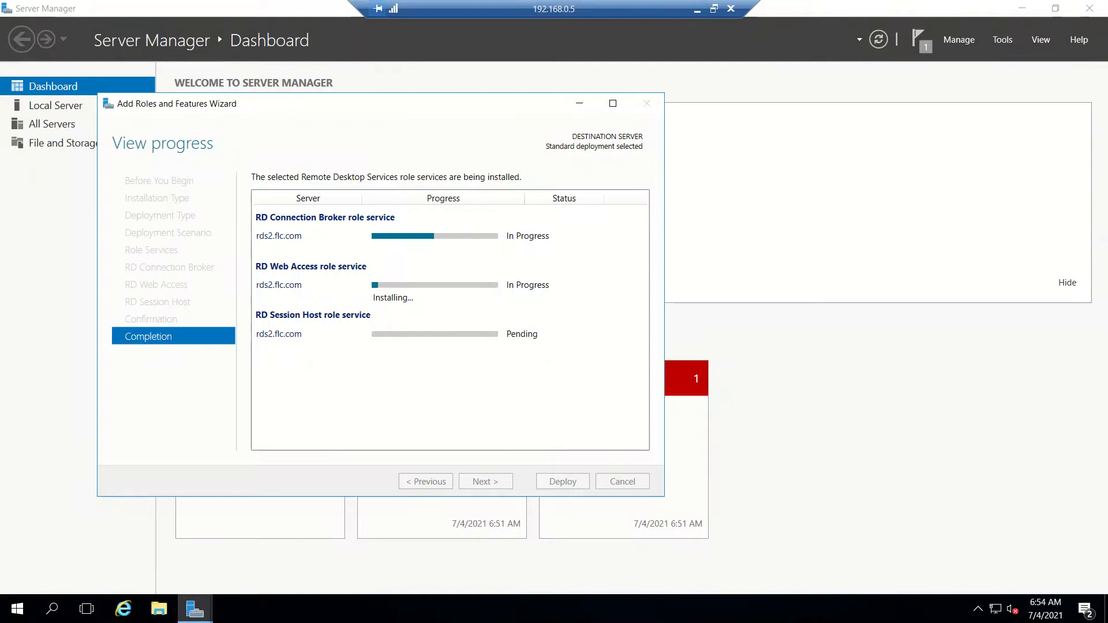
{"action": "left_click", "coordinate": [697, 8]}
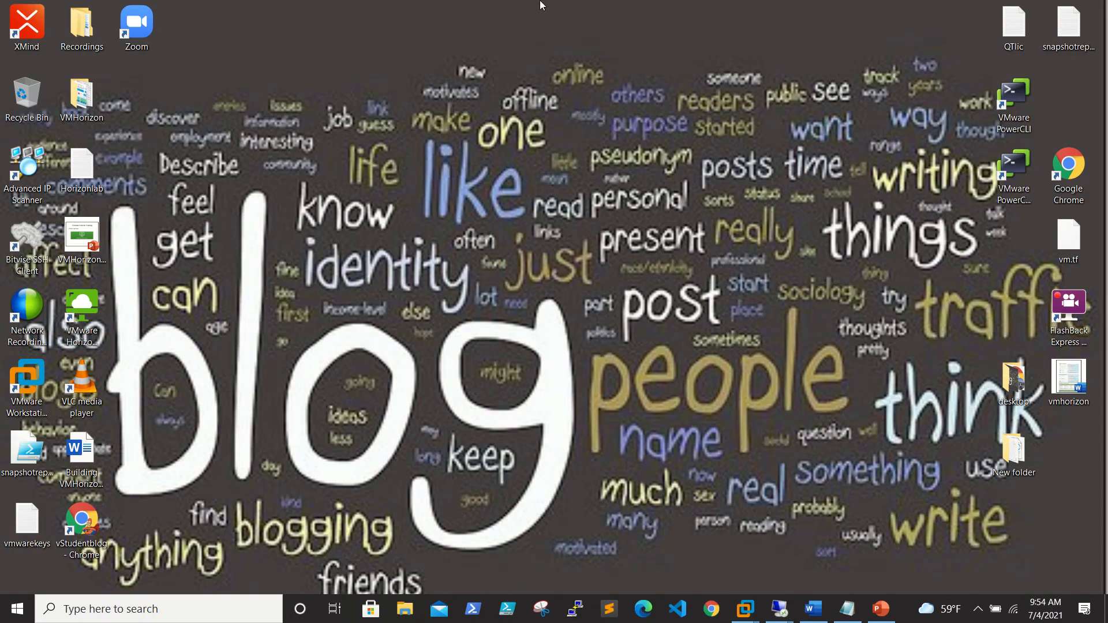
{"action": "mouse_move", "coordinate": [542, 4]}
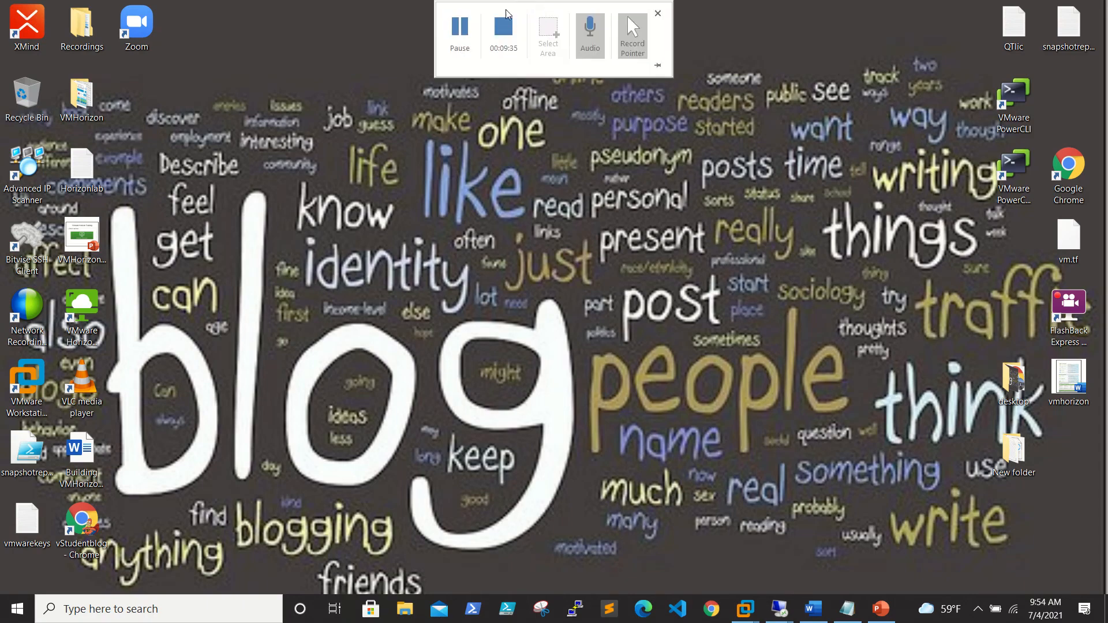
Close the completed VMware Horizon Connection Server installer with Finish.
{"action": "left_click", "coordinate": [460, 45]}
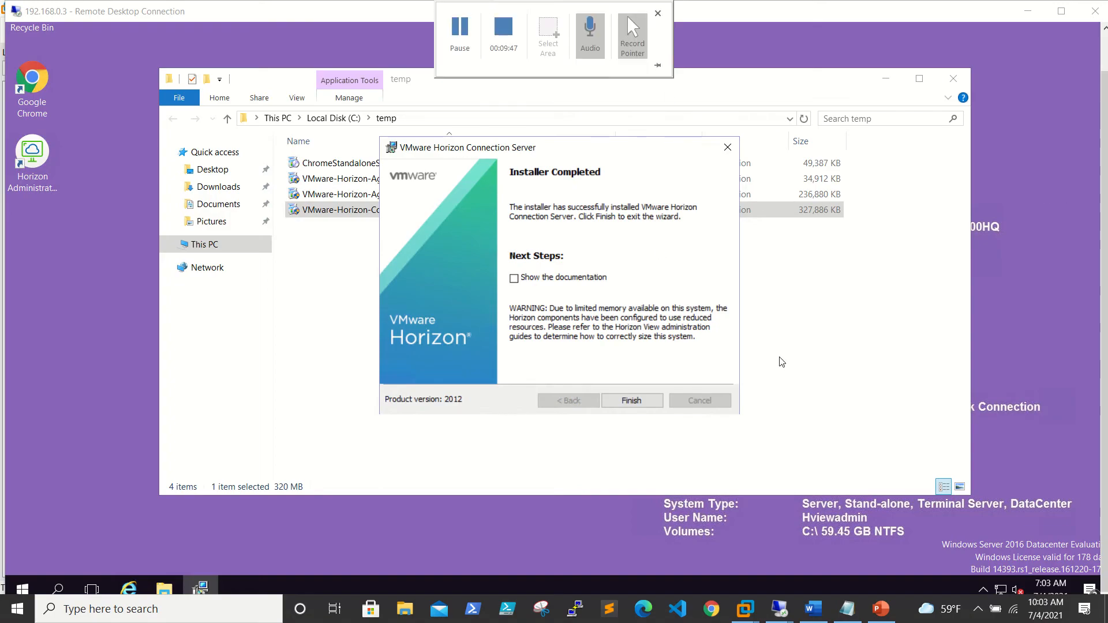
{"action": "left_click", "coordinate": [635, 404]}
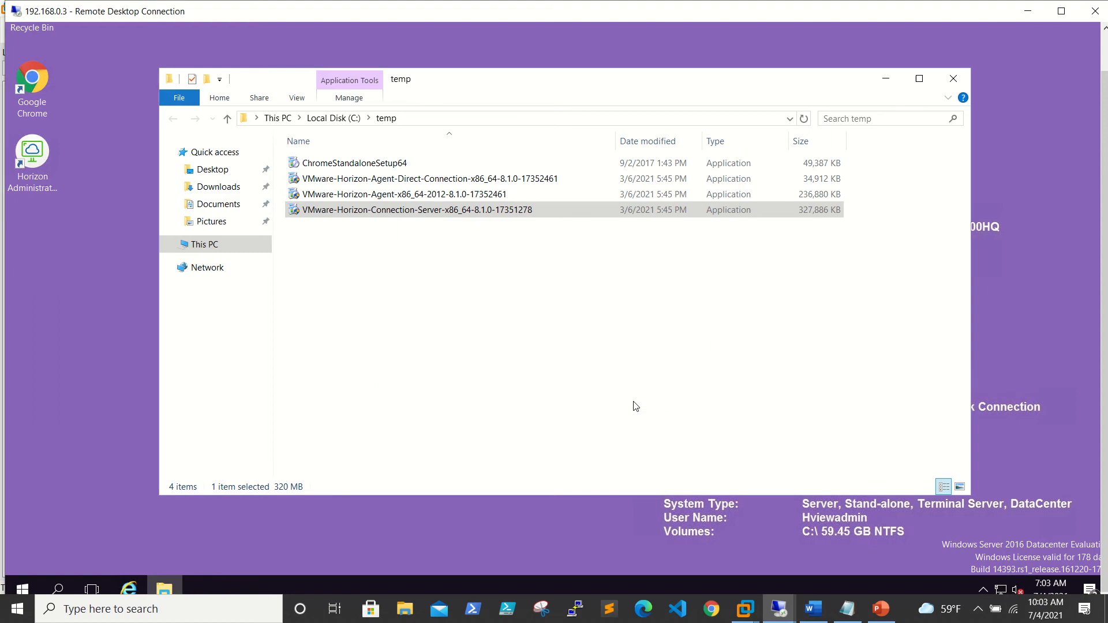
Close the temp folder, then close the finished Add Roles wizard and Server Manager on rds1 (192.168.0.4).
{"action": "left_click", "coordinate": [949, 81]}
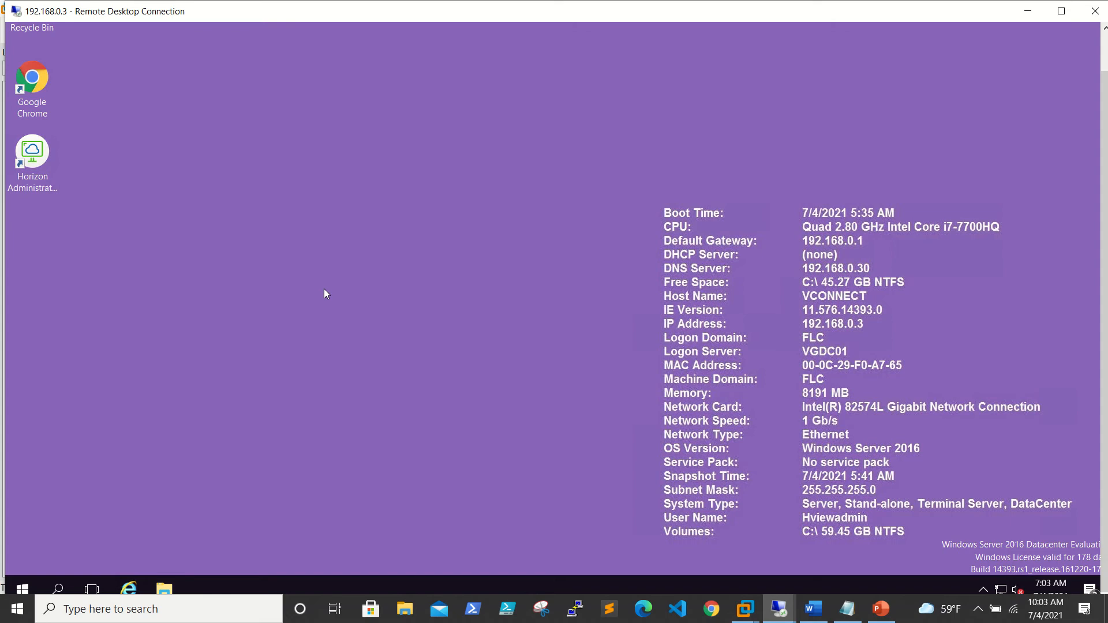
{"action": "left_click", "coordinate": [785, 610]}
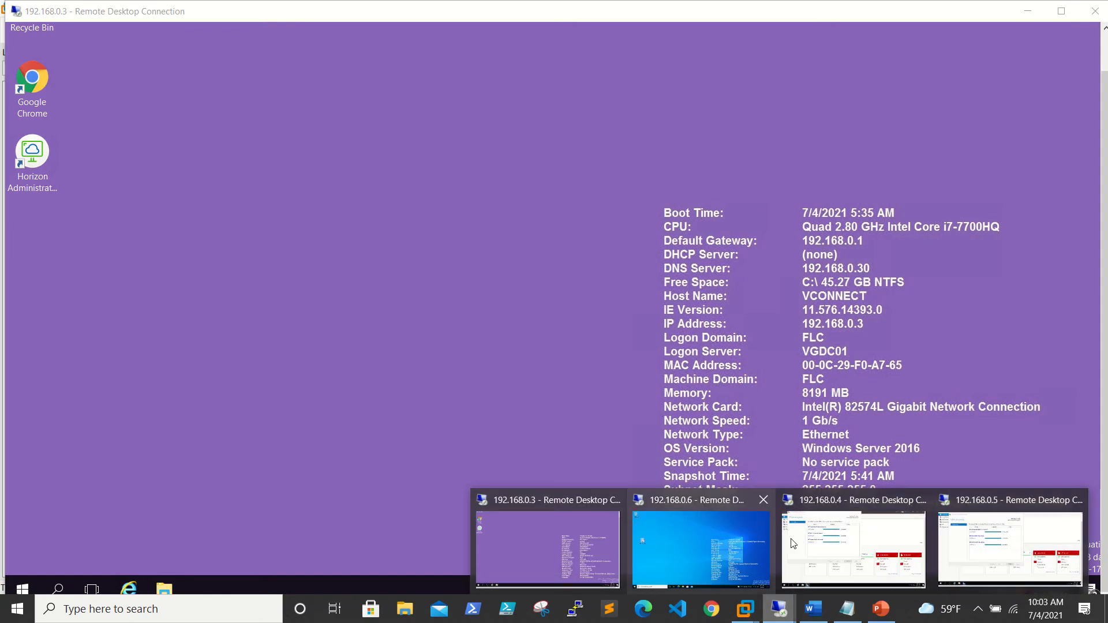
{"action": "left_click", "coordinate": [838, 541]}
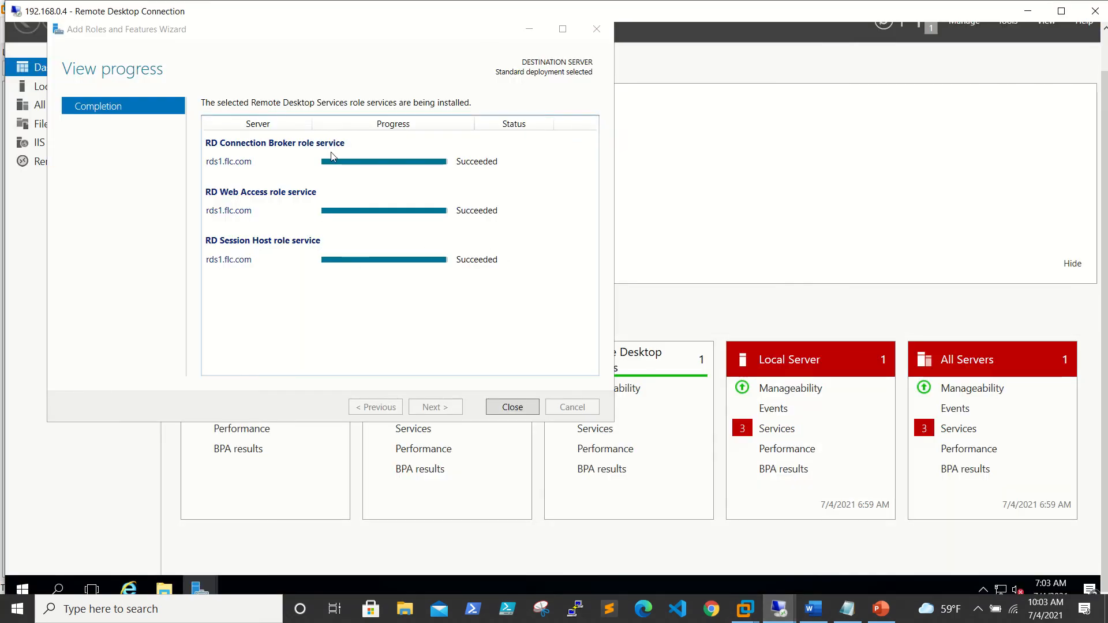
{"action": "left_click", "coordinate": [513, 408]}
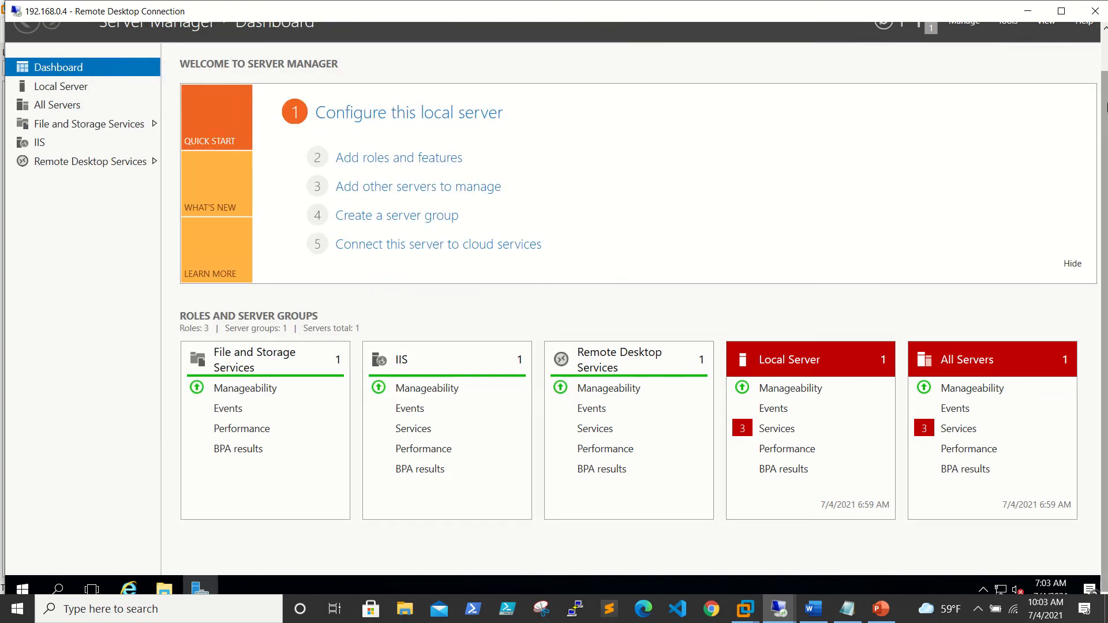
{"action": "left_click_drag", "start_coordinate": [1107, 108], "coordinate": [1105, 68]}
{"action": "left_click", "coordinate": [1092, 32]}
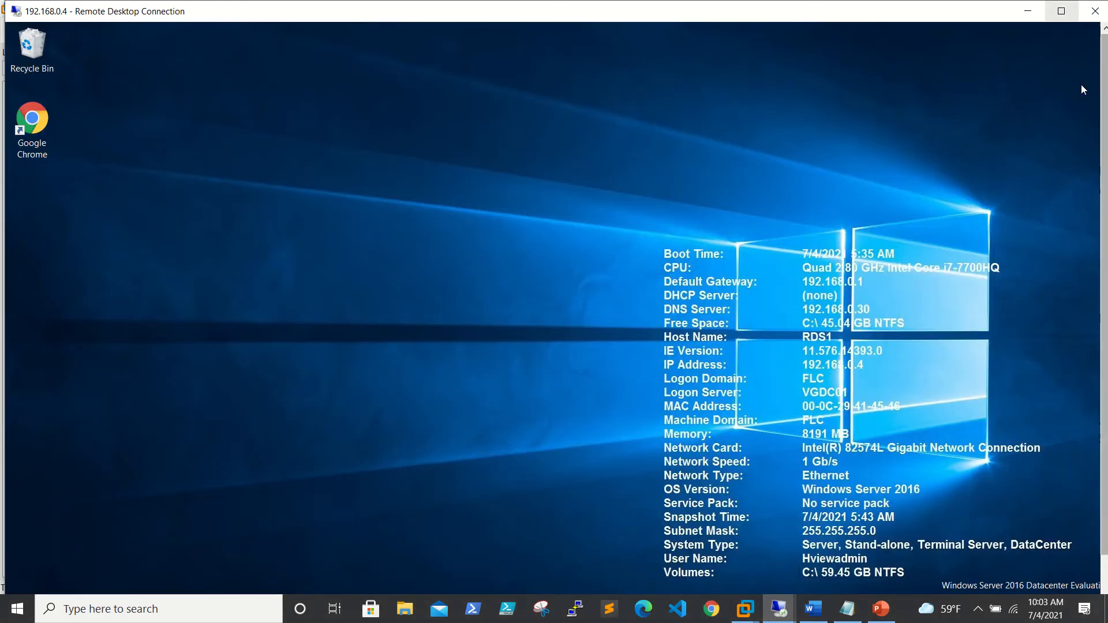
{"action": "left_click", "coordinate": [1028, 11]}
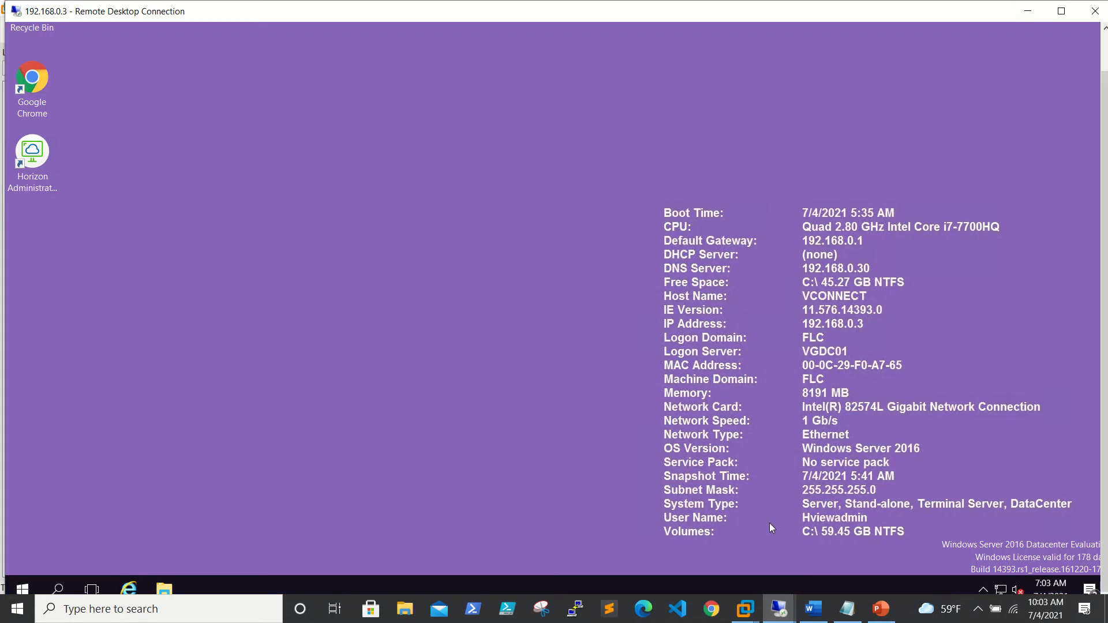
Close the finished Add Roles wizard and Server Manager on rds2 (192.168.0.5).
{"action": "mouse_move", "coordinate": [779, 609]}
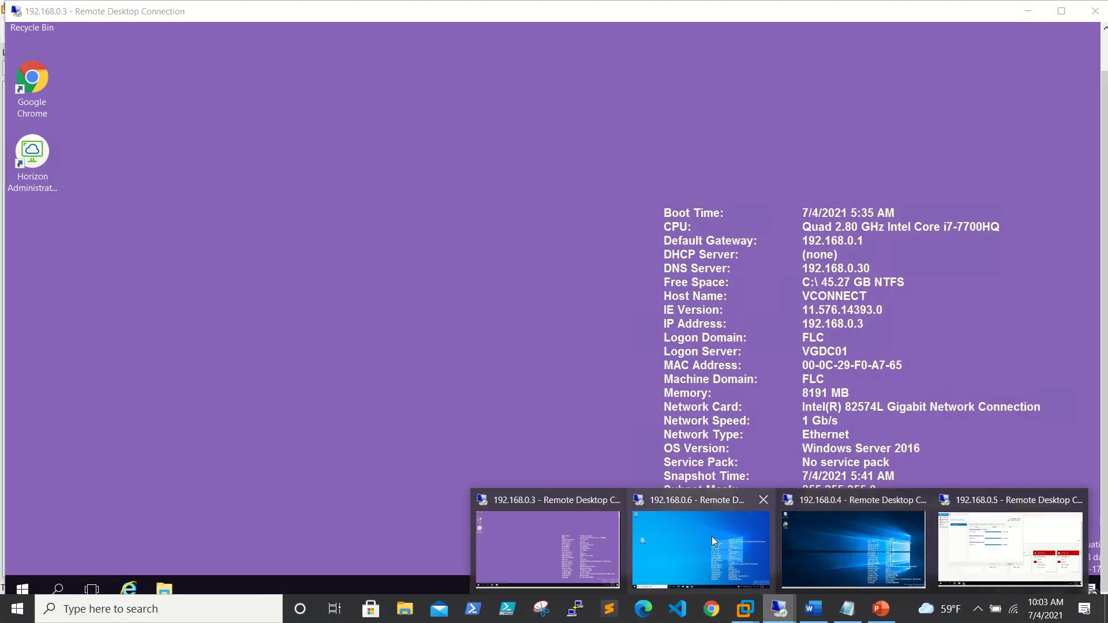
{"action": "left_click", "coordinate": [1011, 546]}
{"action": "left_click", "coordinate": [558, 418]}
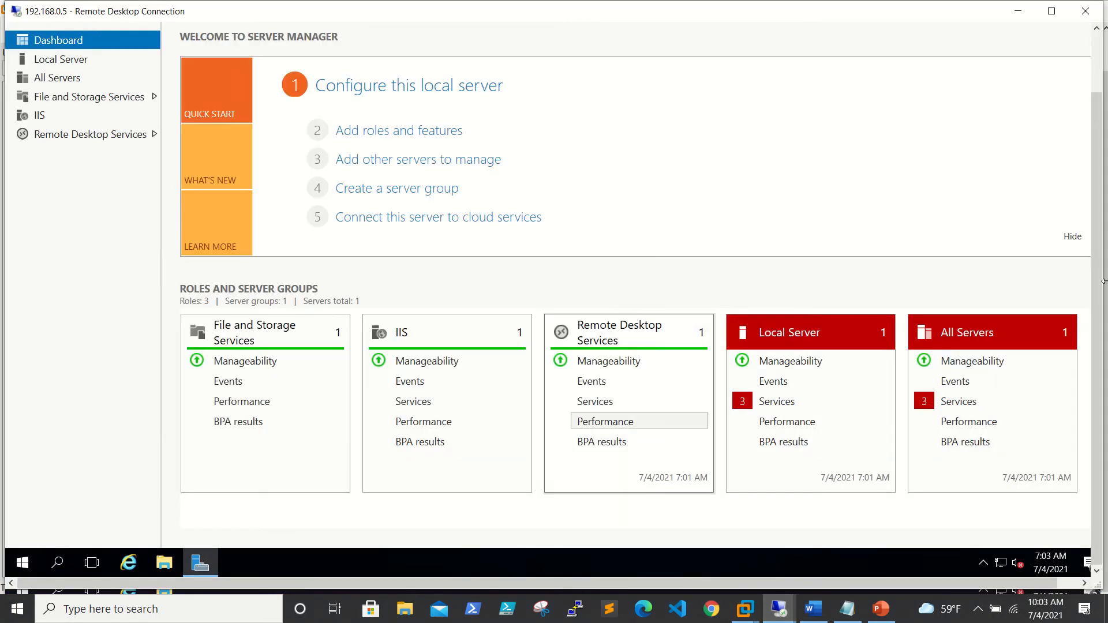
{"action": "left_click_drag", "start_coordinate": [1100, 257], "coordinate": [1098, 185]}
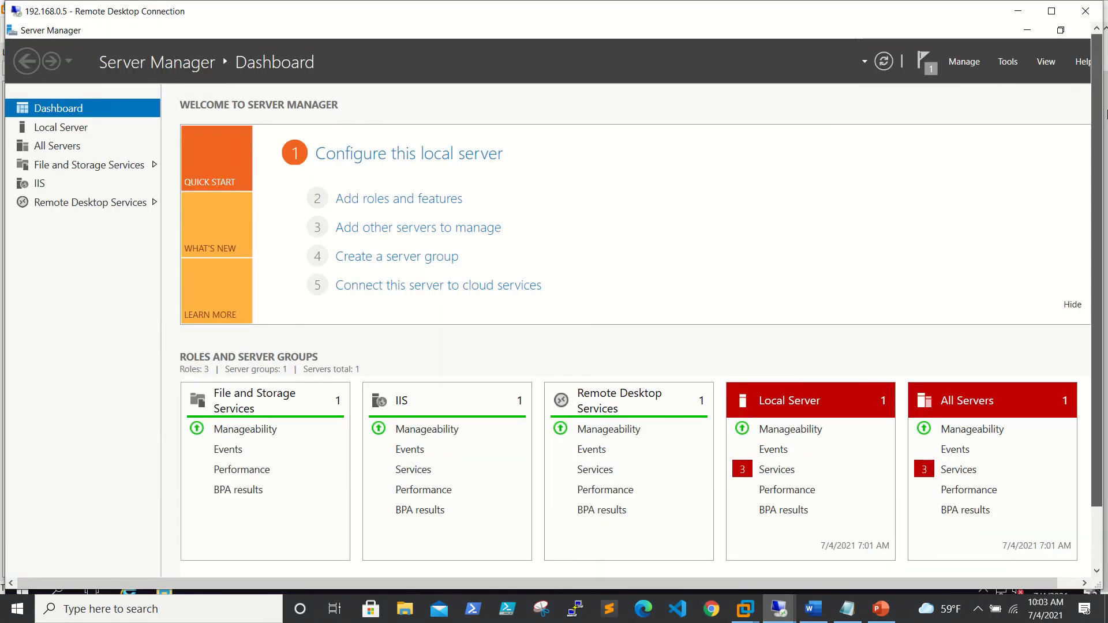
{"action": "left_click", "coordinate": [1060, 30]}
{"action": "left_click", "coordinate": [1040, 50]}
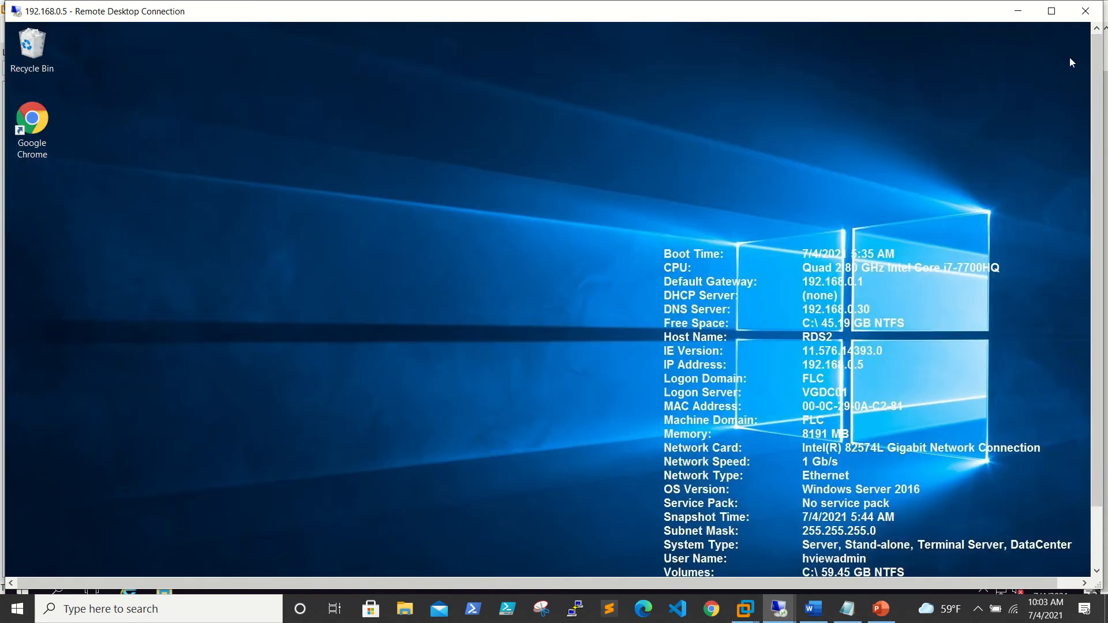
{"action": "left_click_drag", "start_coordinate": [1098, 75], "coordinate": [1097, 149]}
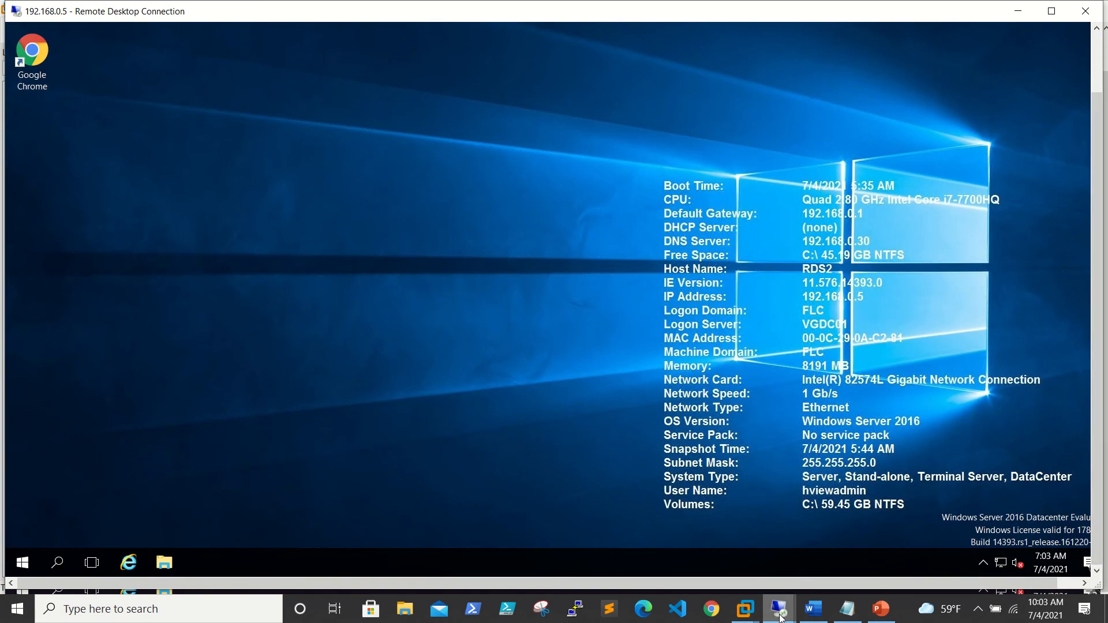
On 192.168.0.3, launch the Horizon Administrator Console shortcut in Google Chrome.
{"action": "mouse_move", "coordinate": [780, 616]}
{"action": "left_click", "coordinate": [573, 549]}
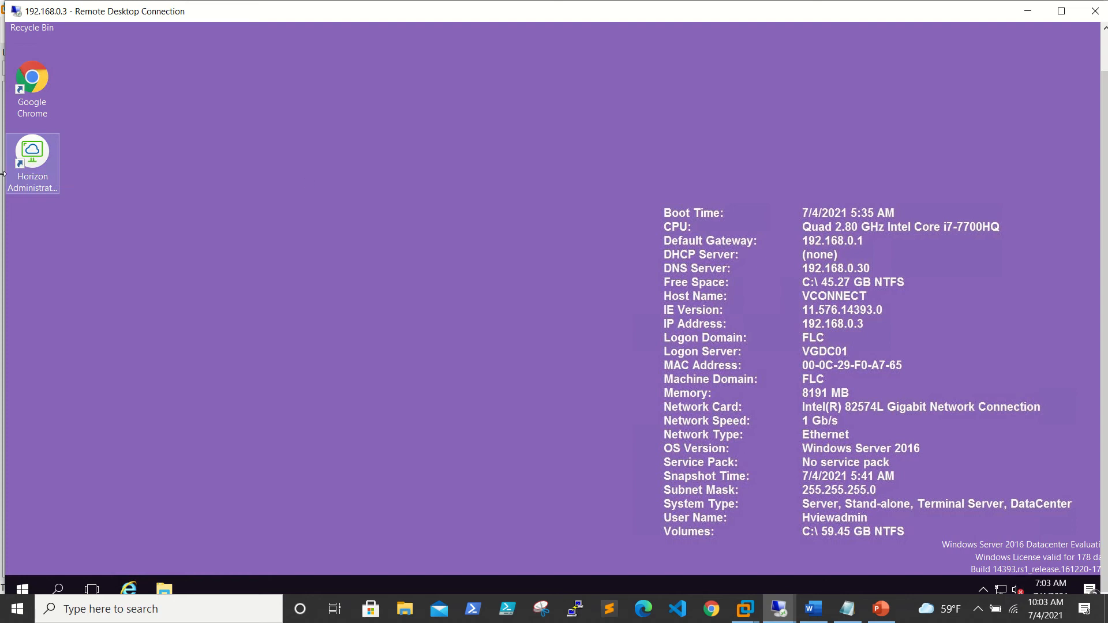
{"action": "left_click", "coordinate": [30, 157]}
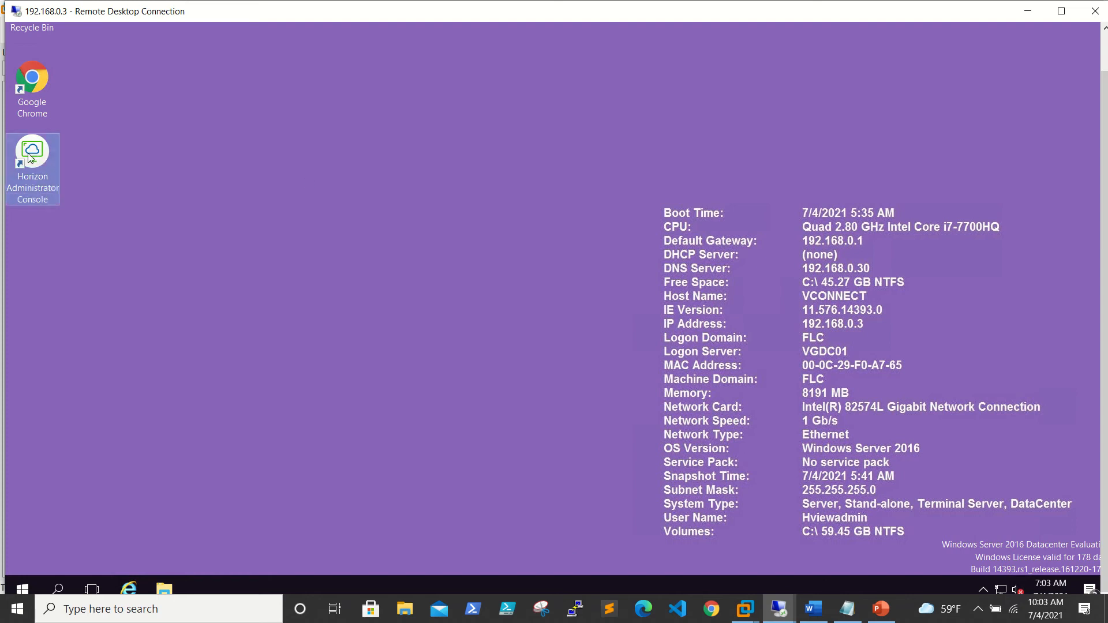
{"action": "double_click", "coordinate": [30, 157]}
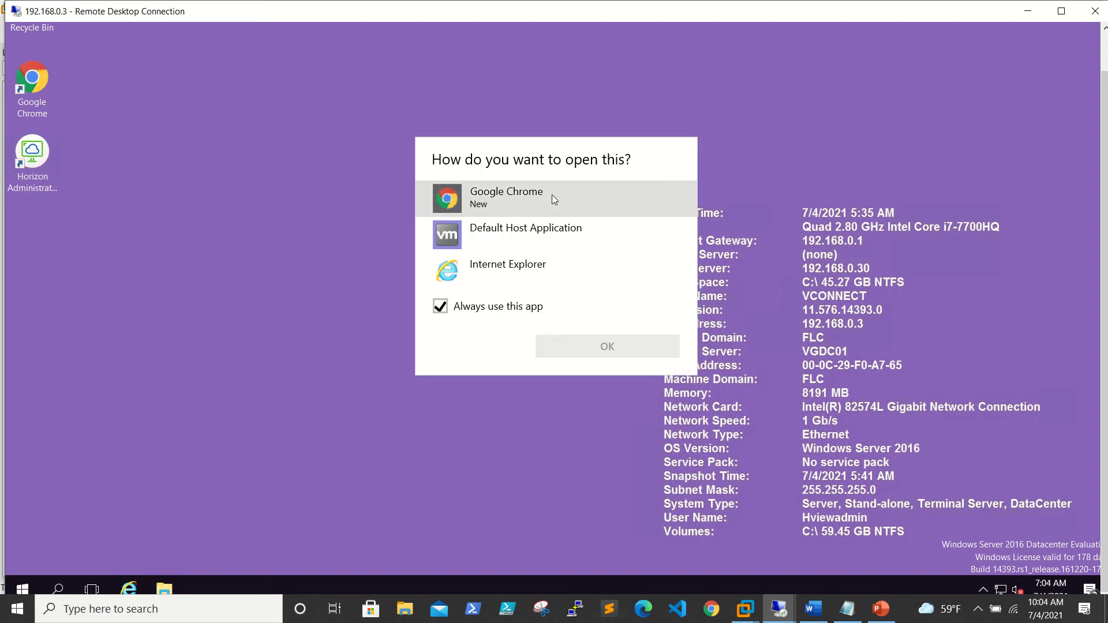
{"action": "left_click", "coordinate": [532, 200]}
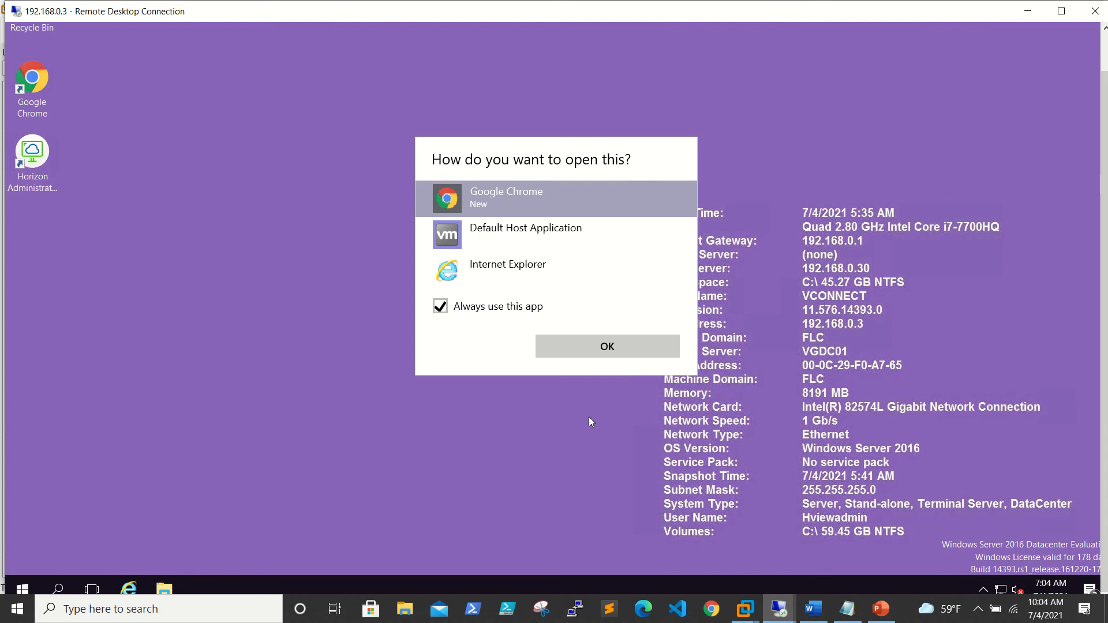
{"action": "left_click", "coordinate": [602, 348]}
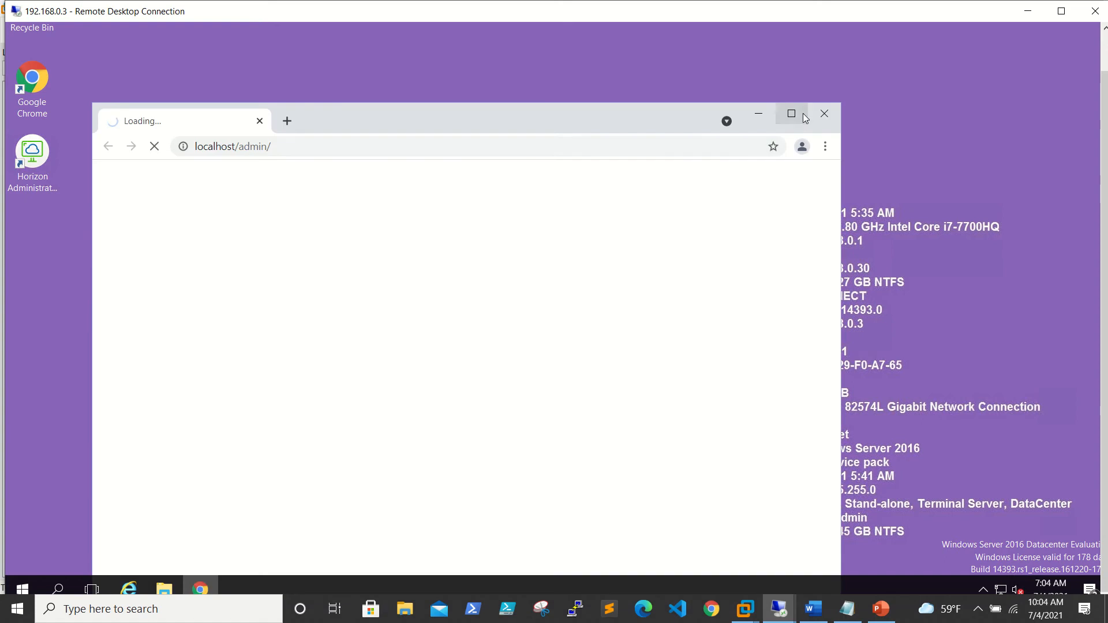
Maximize Chrome and proceed past the certificate warning to localhost (unsafe).
{"action": "left_click", "coordinate": [791, 114]}
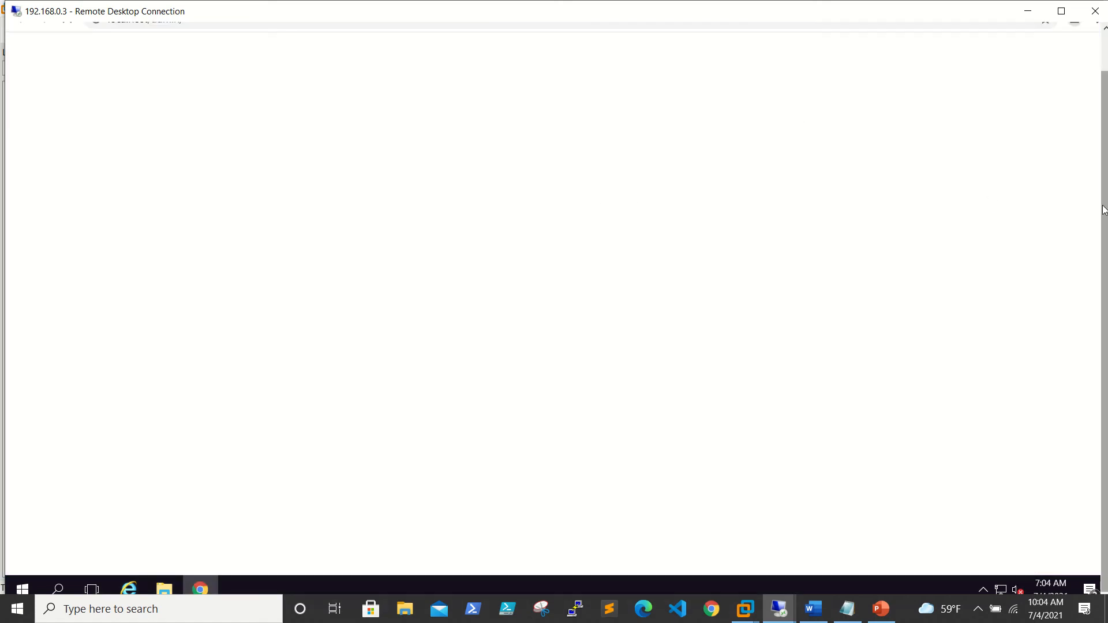
{"action": "left_click", "coordinate": [360, 443]}
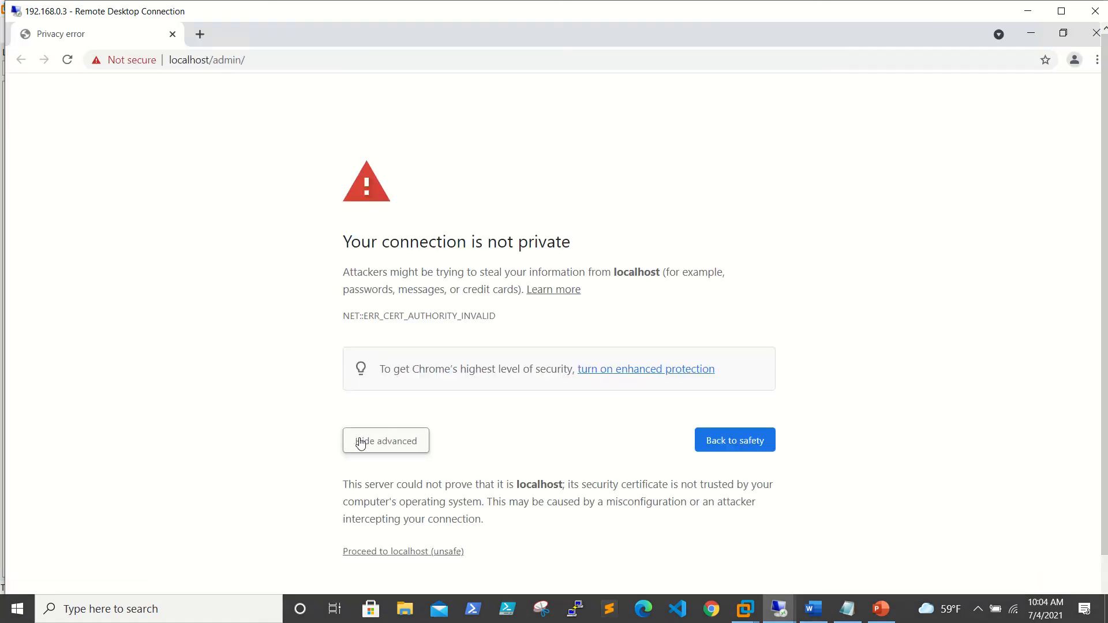
{"action": "left_click", "coordinate": [425, 555]}
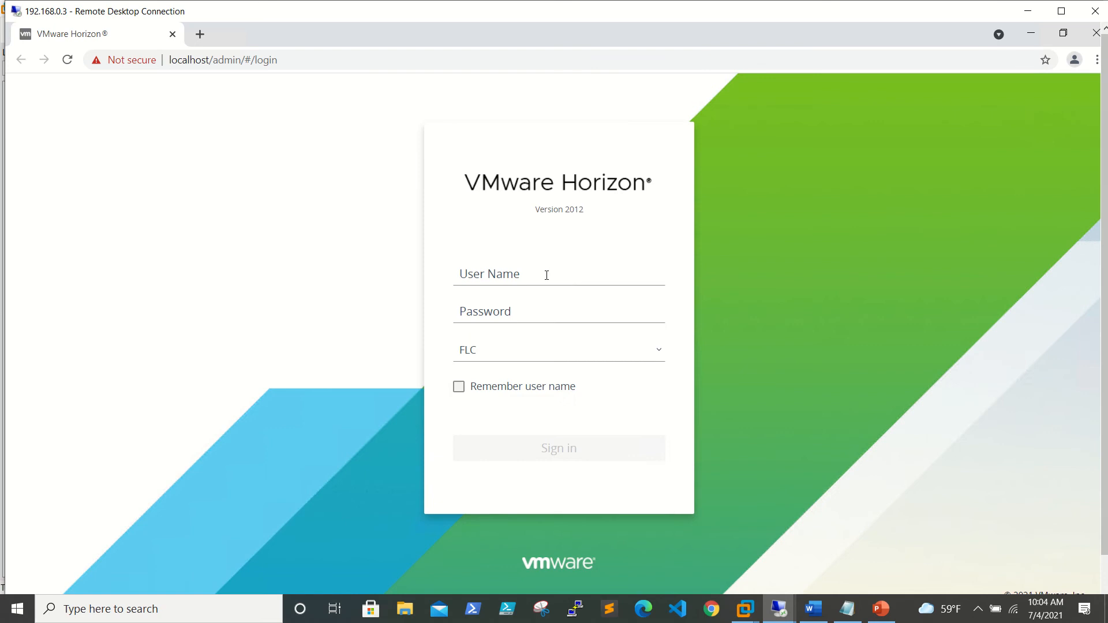
Enter the Horizon administrator user name and password to sign in.
{"action": "left_click", "coordinate": [544, 276]}
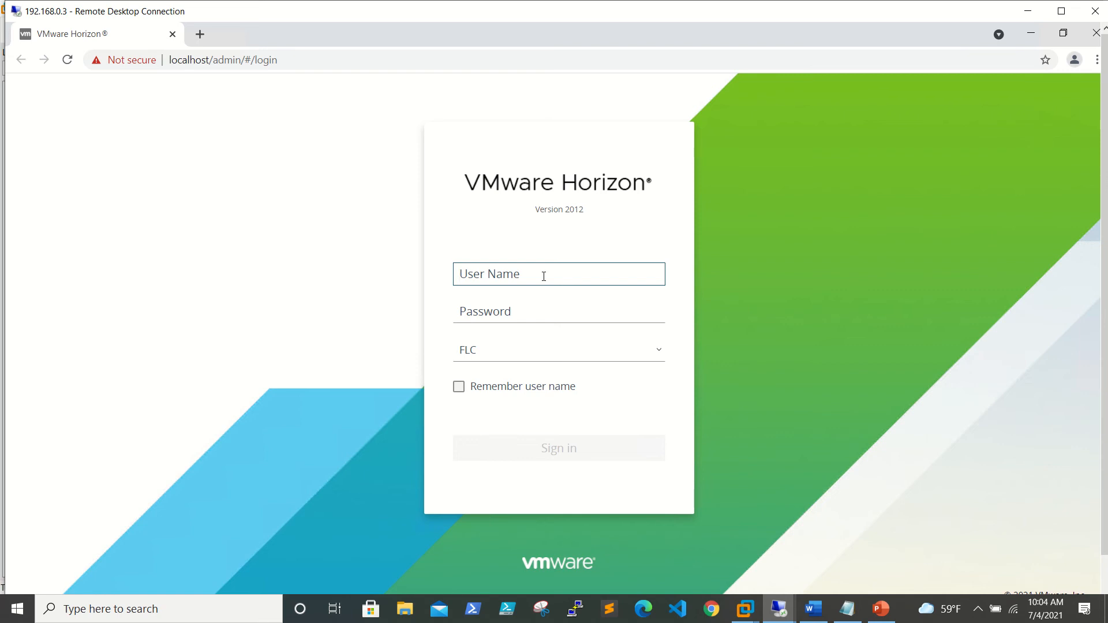
{"action": "type", "text": "hviewadmin"}
{"action": "key", "text": "Tab"}
{"action": "type", "text": "••••"}
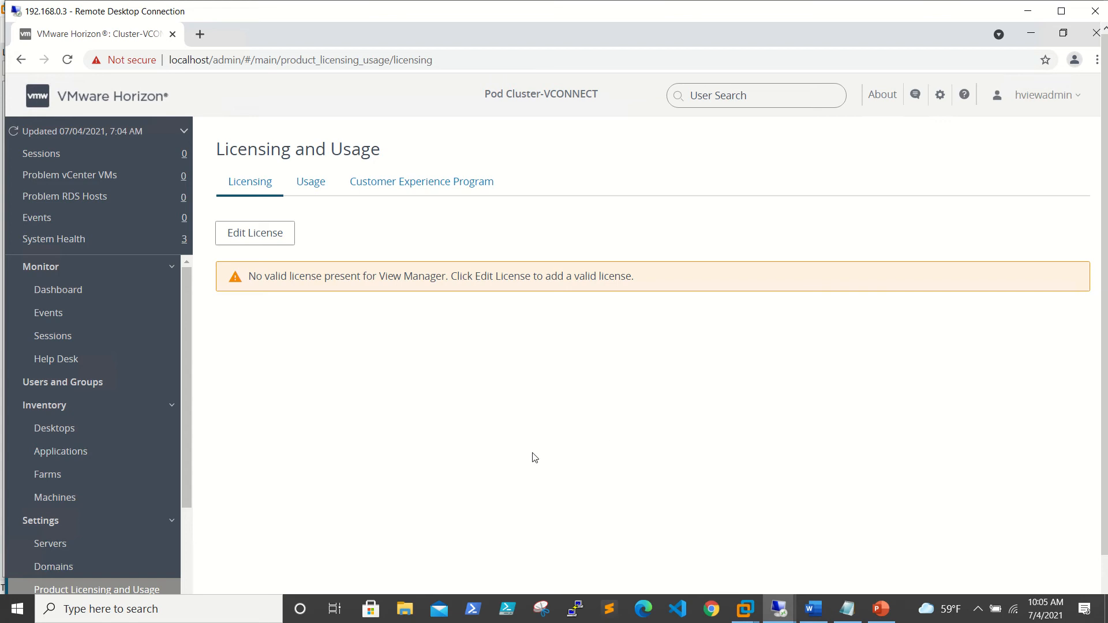
{"action": "mouse_move", "coordinate": [559, 10]}
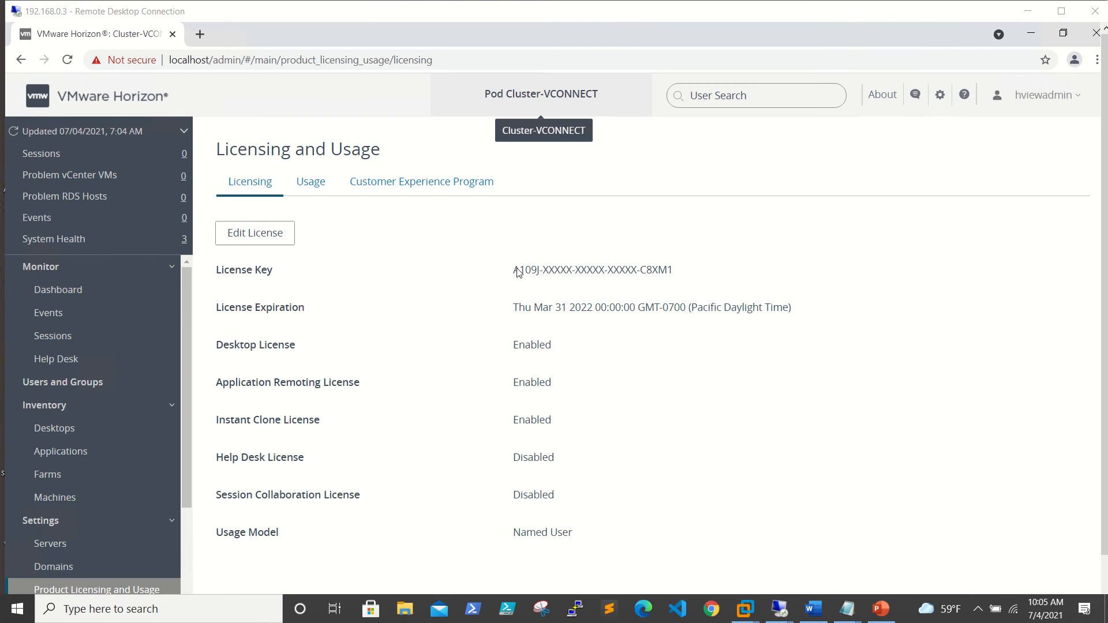
{"action": "left_click", "coordinate": [314, 184]}
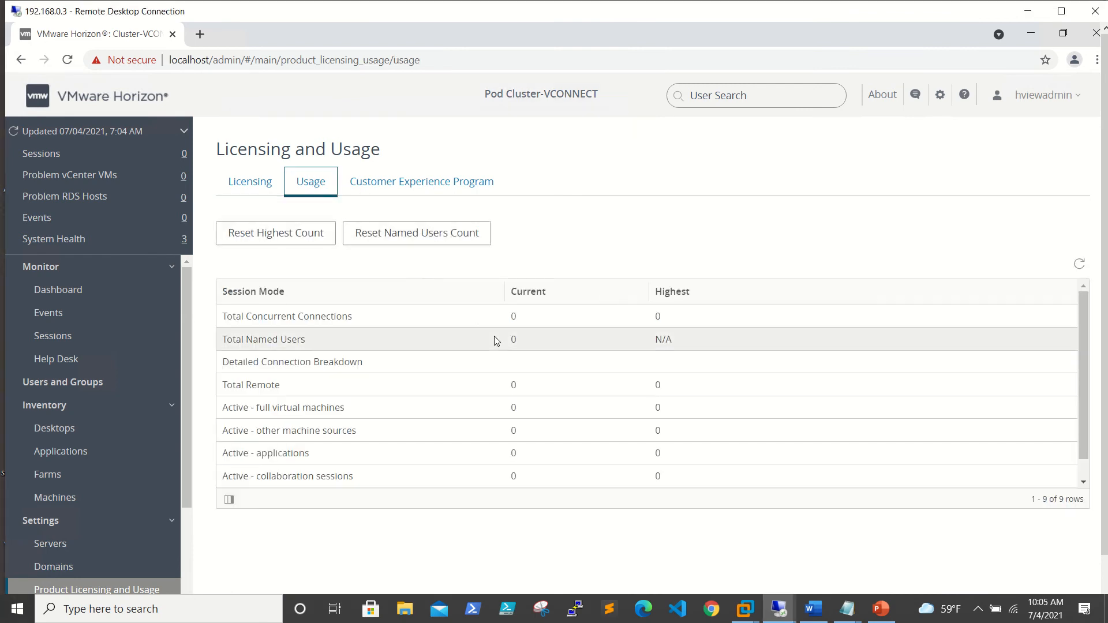
{"action": "scroll", "coordinate": [494, 341], "scroll_direction": "down", "scroll_amount": 1}
{"action": "scroll", "coordinate": [494, 341], "scroll_direction": "up", "scroll_amount": 1}
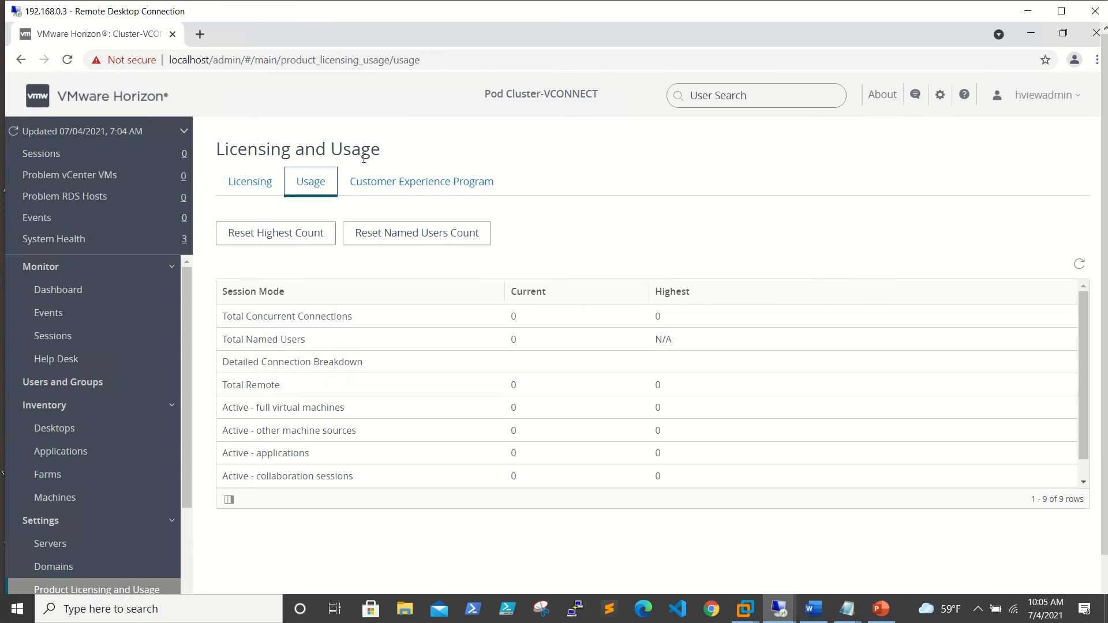
{"action": "left_click", "coordinate": [410, 188]}
{"action": "left_click", "coordinate": [306, 181]}
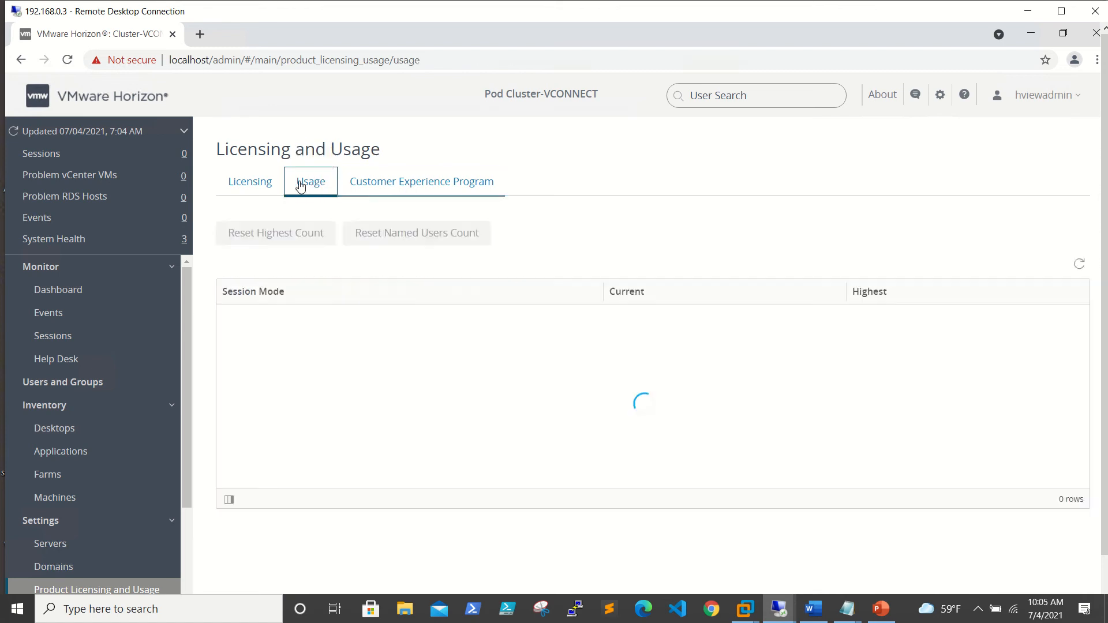
{"action": "left_click", "coordinate": [242, 180]}
{"action": "scroll", "coordinate": [121, 380], "scroll_direction": "down", "scroll_amount": 3}
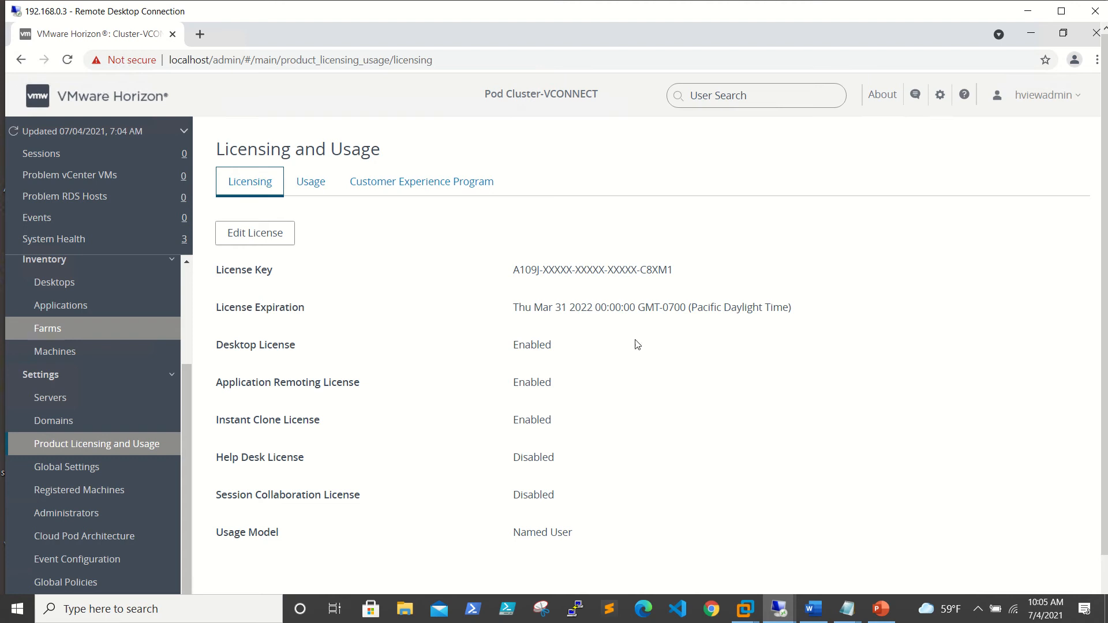
{"action": "left_click", "coordinate": [1028, 10]}
Open the C:\temp folder on RDS1 (192.168.0.4) through the Win+X Run prompt.
{"action": "mouse_move", "coordinate": [786, 618]}
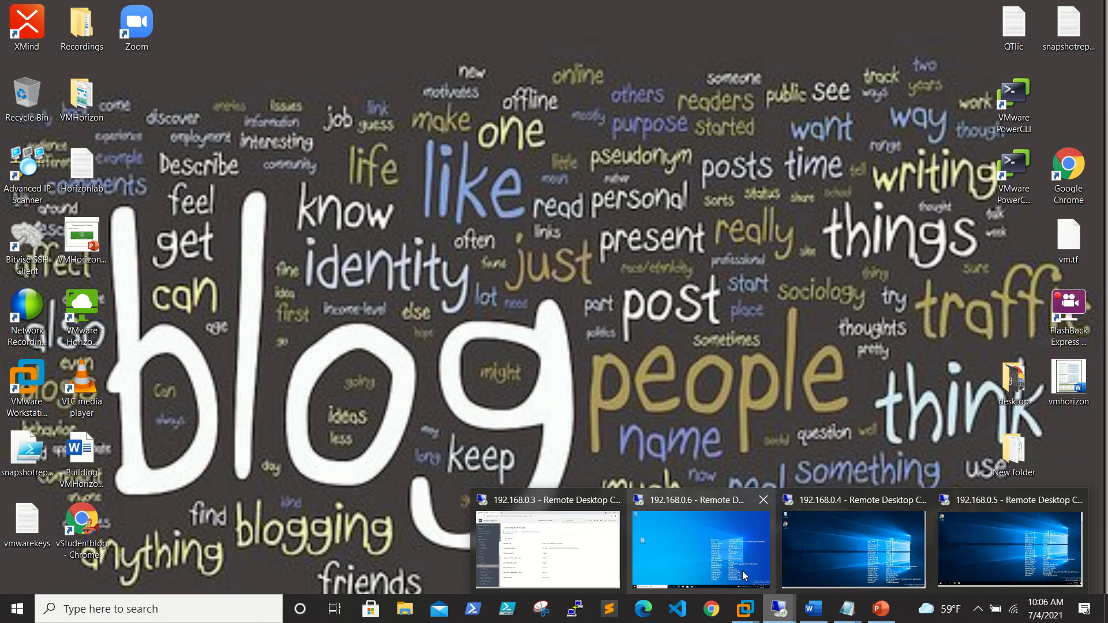
{"action": "left_click", "coordinate": [823, 550]}
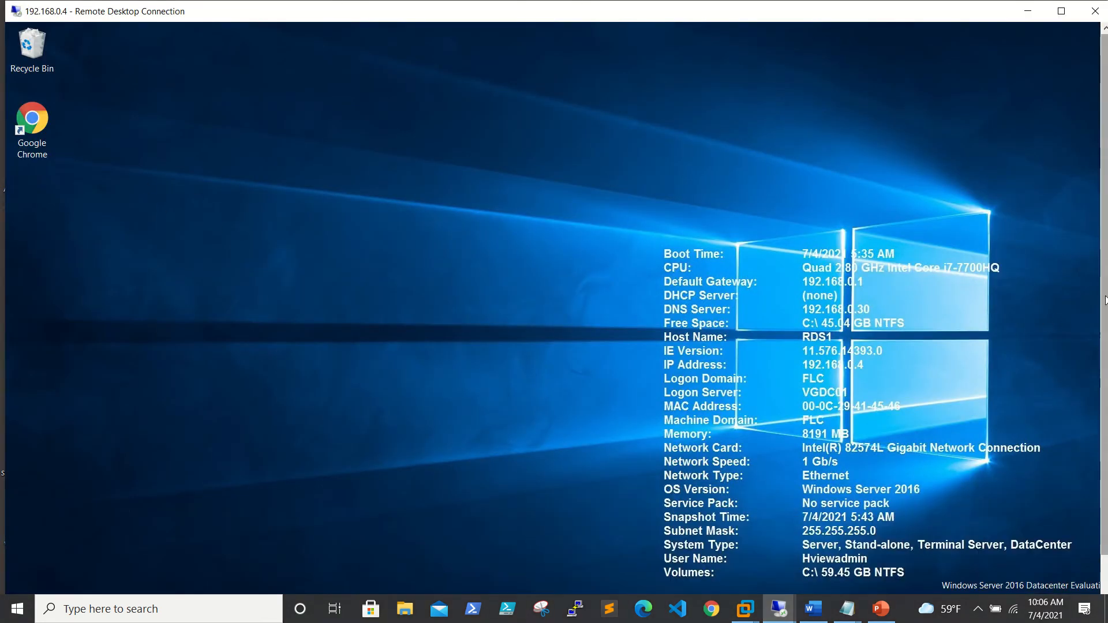
{"action": "left_click_drag", "start_coordinate": [1104, 330], "coordinate": [1104, 378]}
{"action": "right_click", "coordinate": [28, 586]}
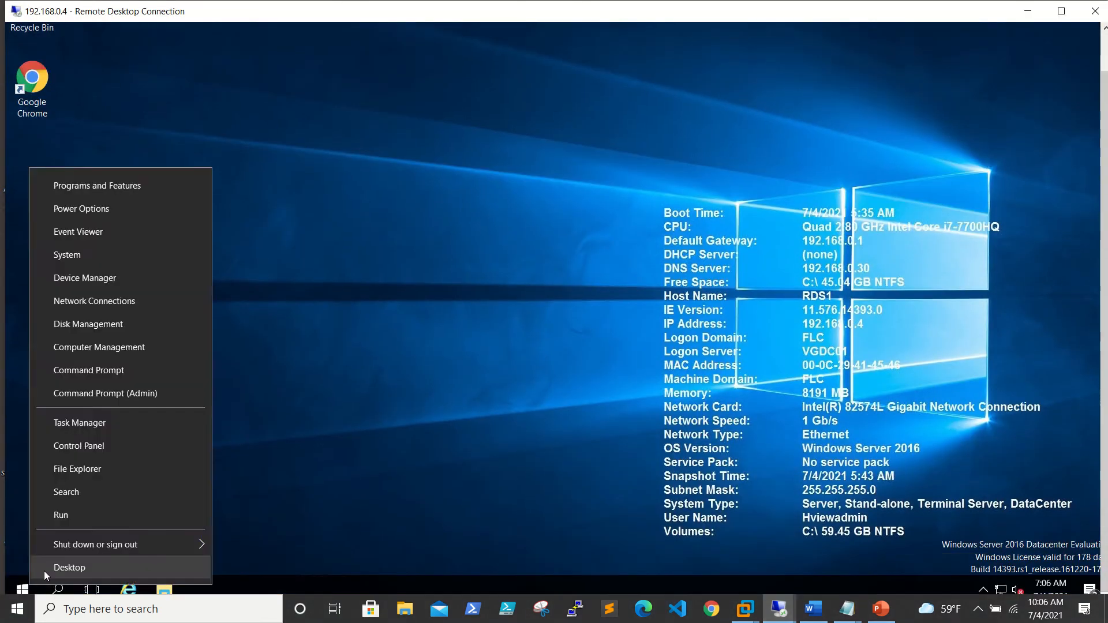
{"action": "left_click", "coordinate": [110, 514]}
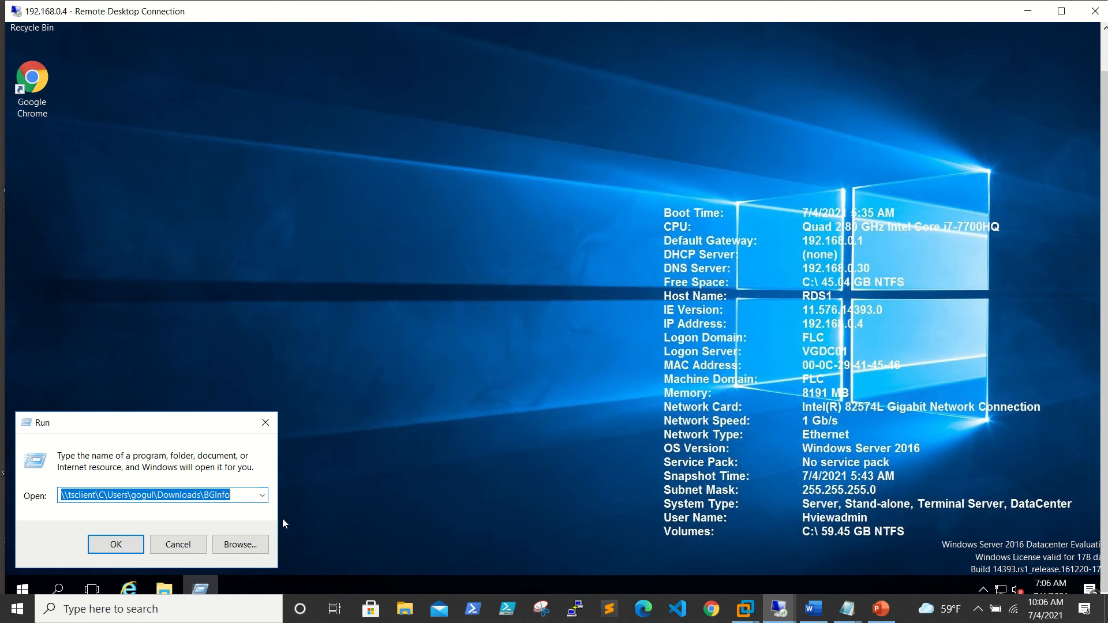
{"action": "type", "text": "c:\temp"}
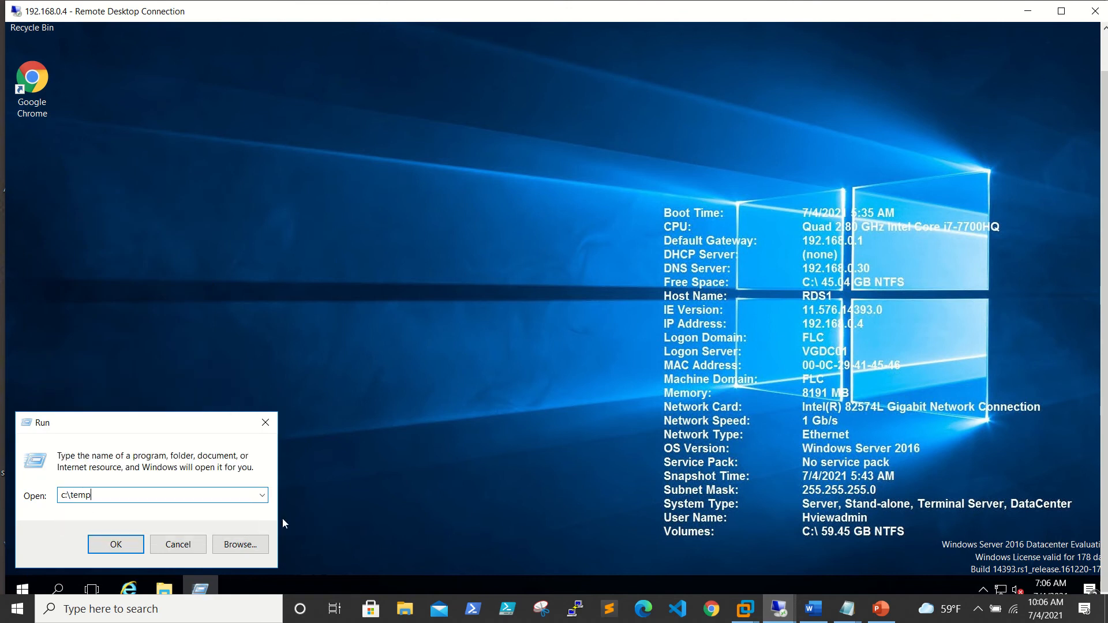
{"action": "key", "text": "Return"}
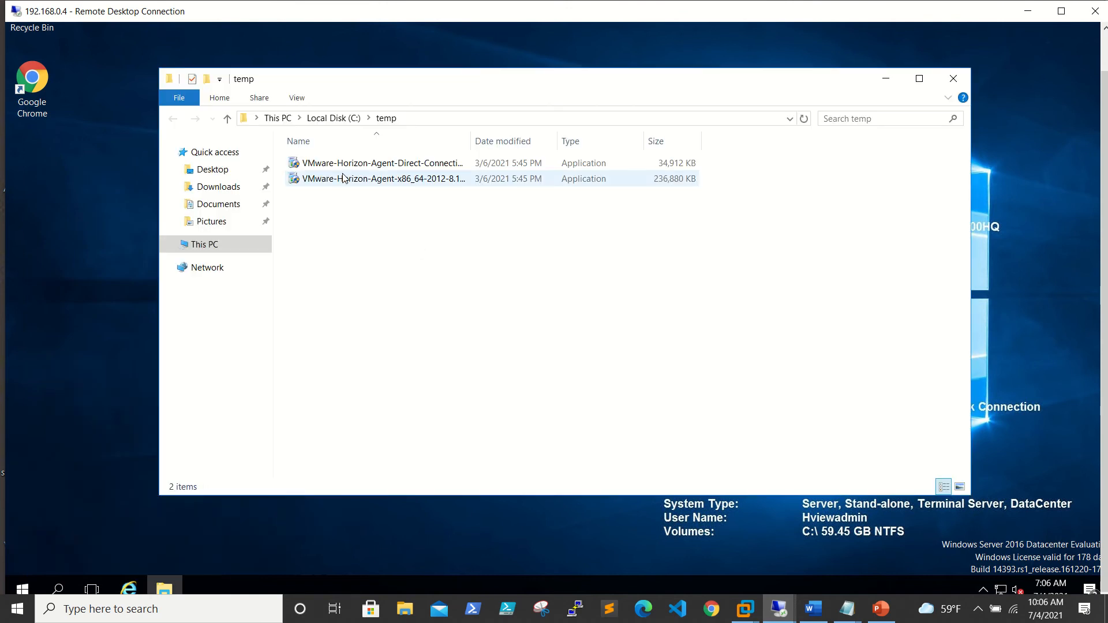
Run the Horizon Agent x86_64 installer as administrator and approve the UAC prompt.
{"action": "left_click_drag", "start_coordinate": [470, 142], "coordinate": [732, 151]}
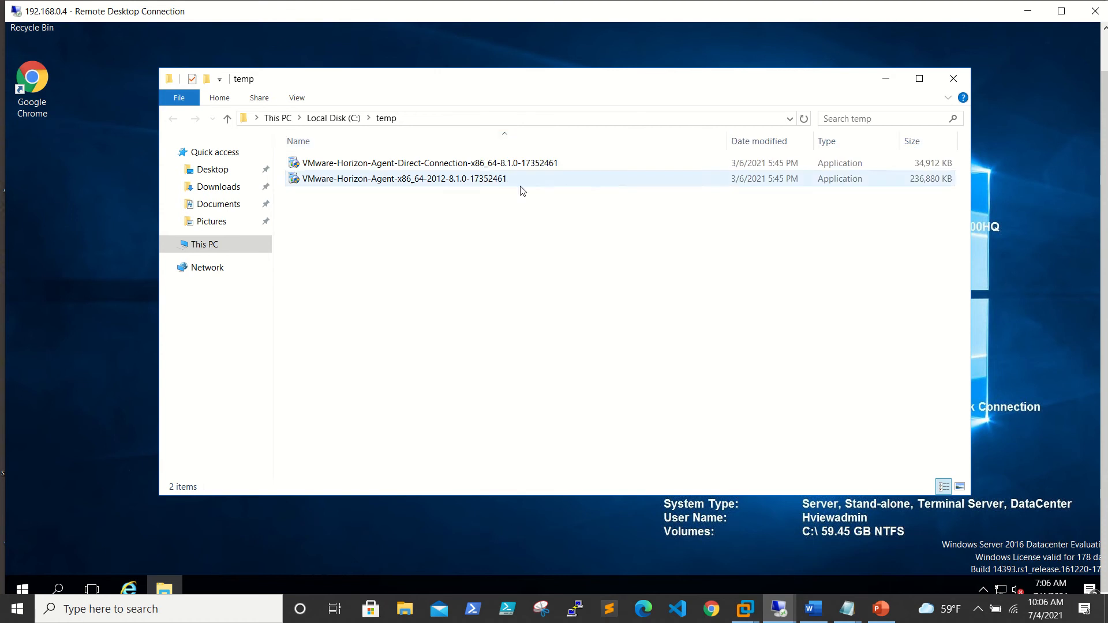
{"action": "left_click", "coordinate": [470, 184]}
{"action": "right_click", "coordinate": [468, 181]}
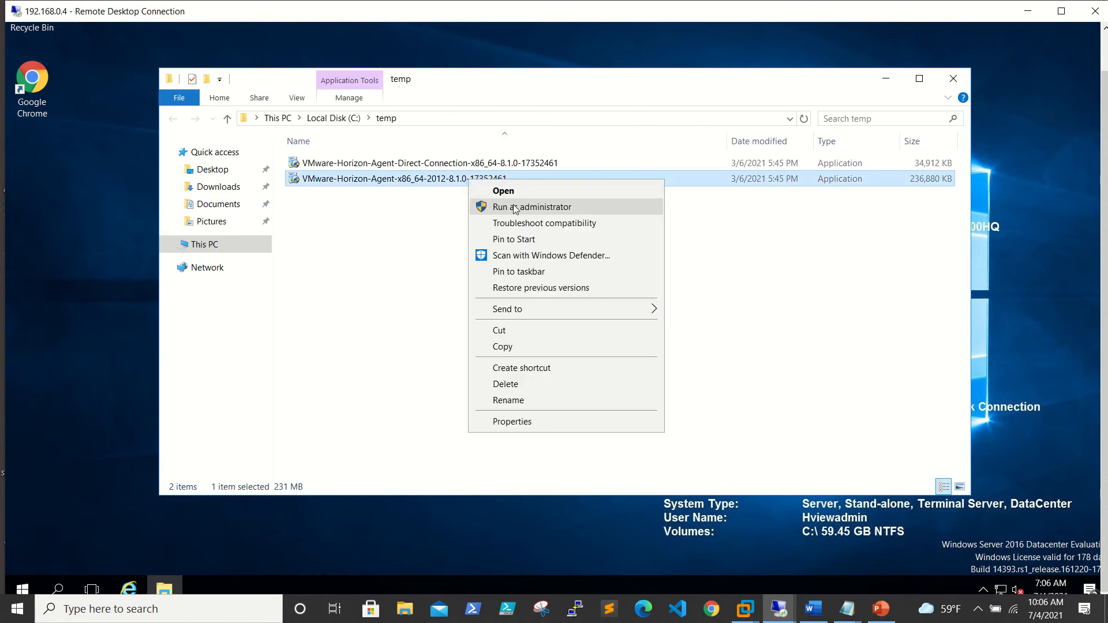
{"action": "left_click", "coordinate": [516, 208]}
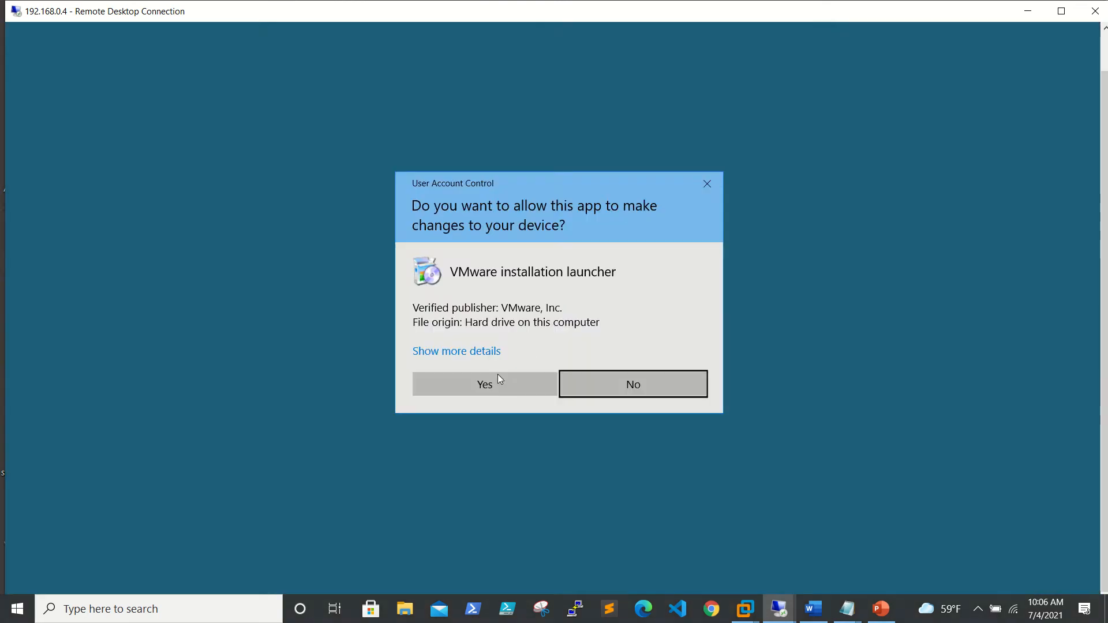
{"action": "left_click", "coordinate": [495, 384]}
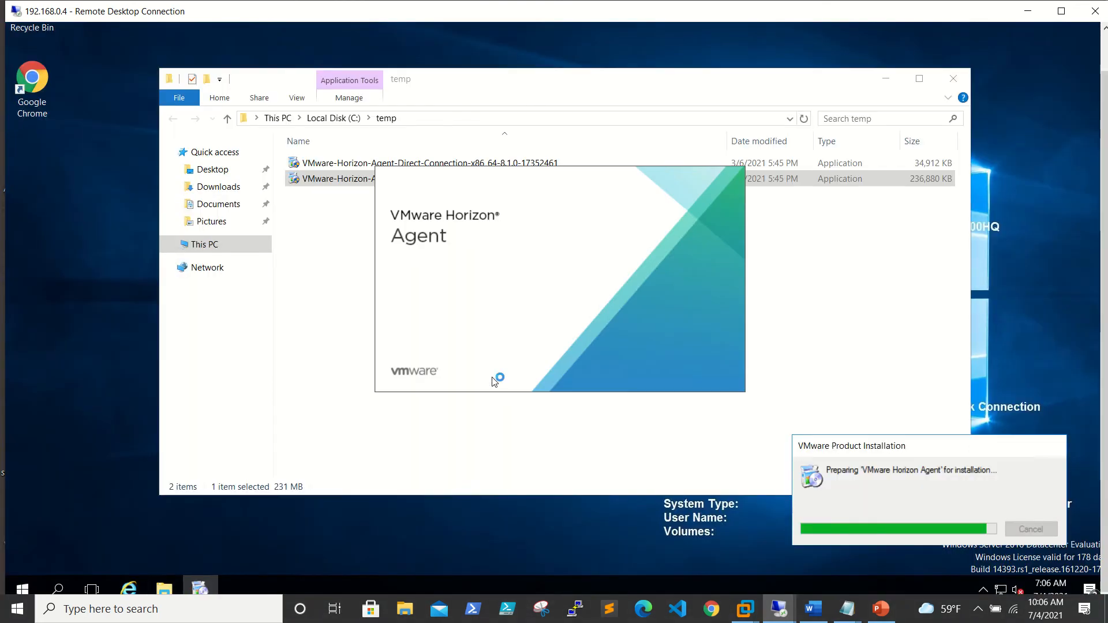
{"action": "left_click", "coordinate": [1028, 11]}
Open the C:\temp folder on RDS2 (192.168.0.5) through the Win+X Run prompt.
{"action": "mouse_move", "coordinate": [778, 597]}
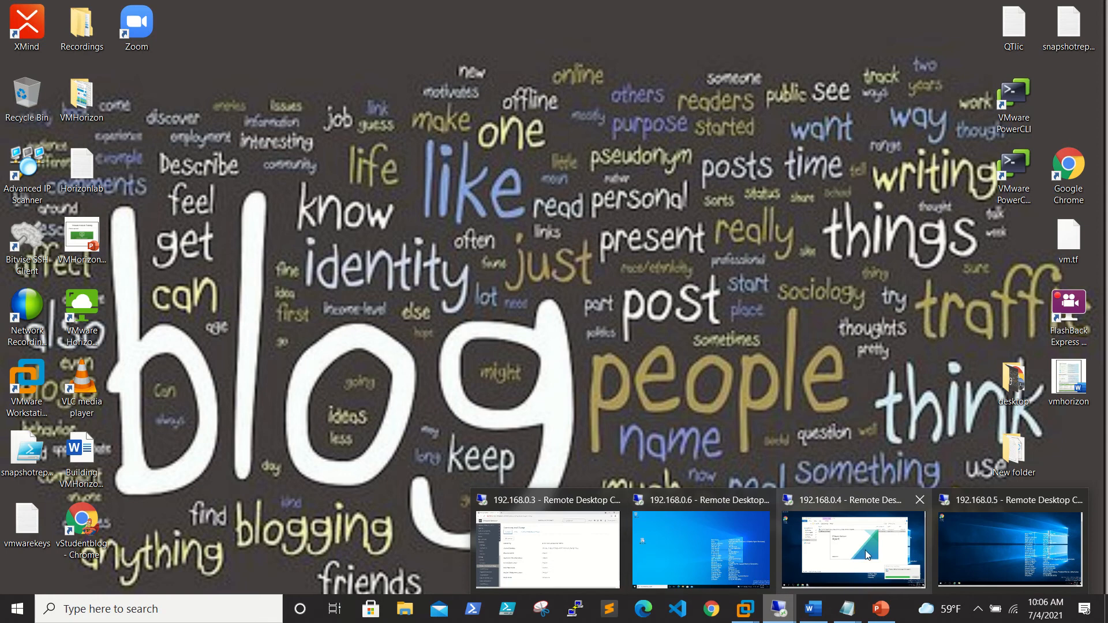
{"action": "left_click", "coordinate": [1010, 548]}
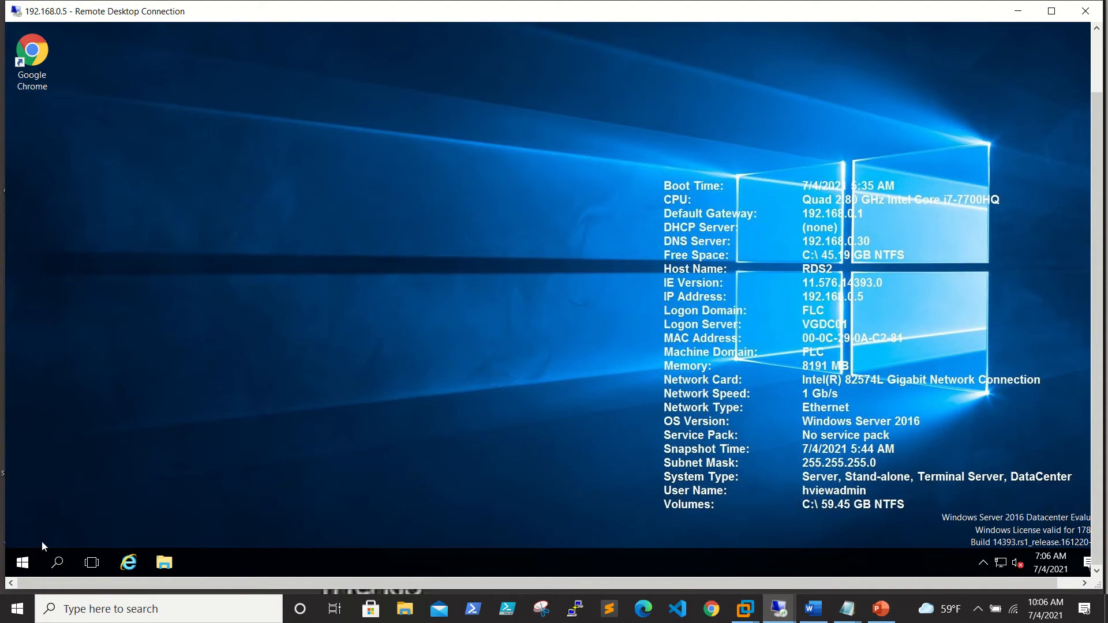
{"action": "right_click", "coordinate": [22, 563]}
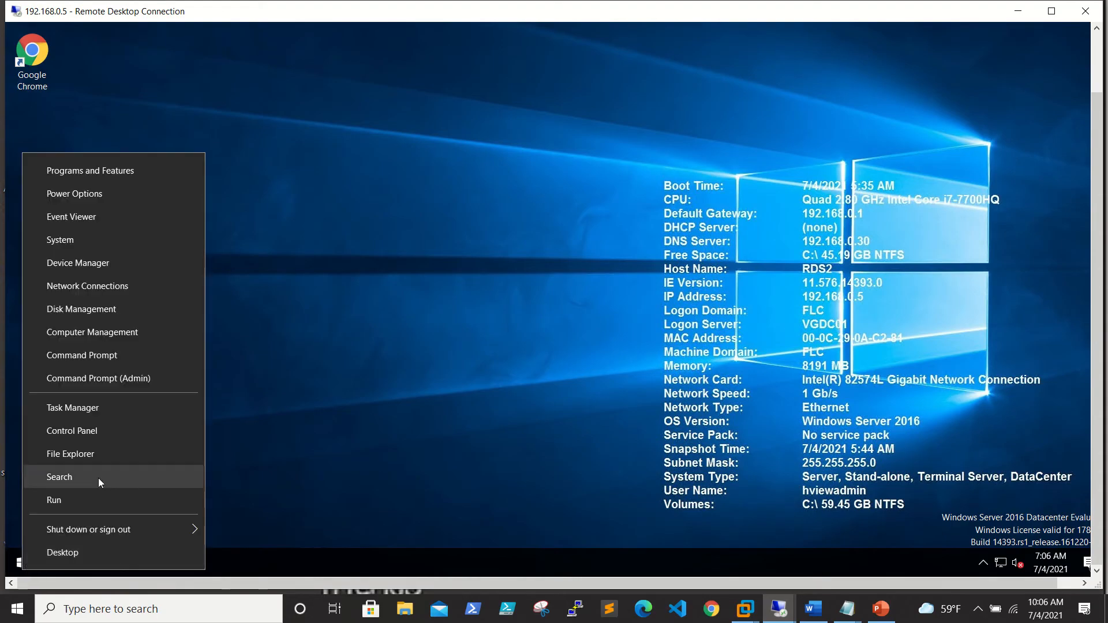
{"action": "left_click", "coordinate": [88, 503]}
{"action": "type", "text": "c:\\"}
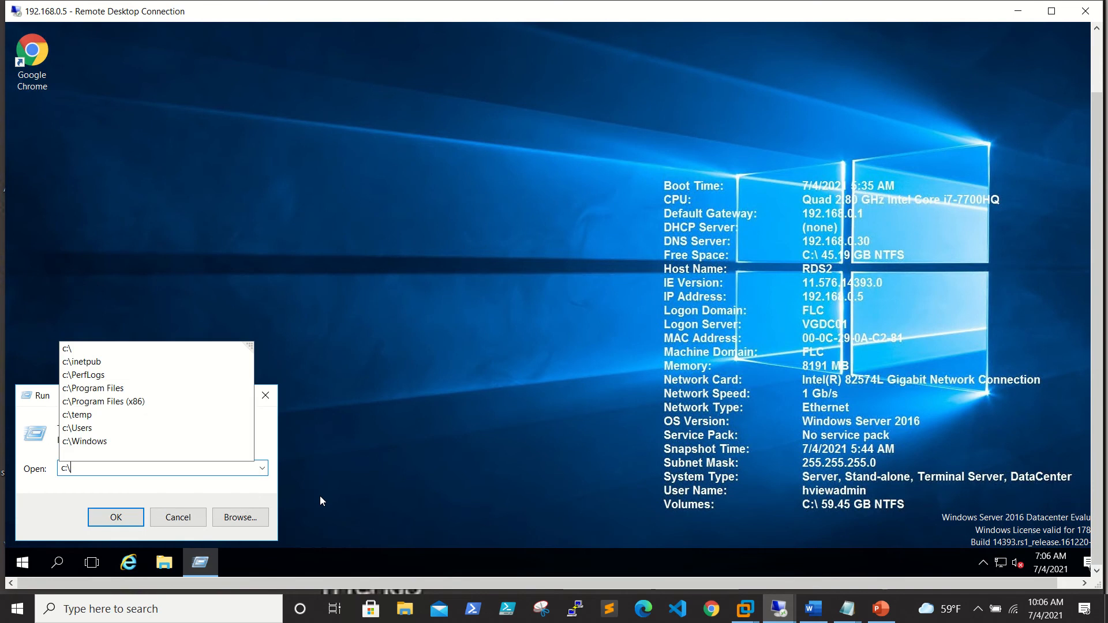
{"action": "type", "text": "temp"}
{"action": "key", "text": "Return"}
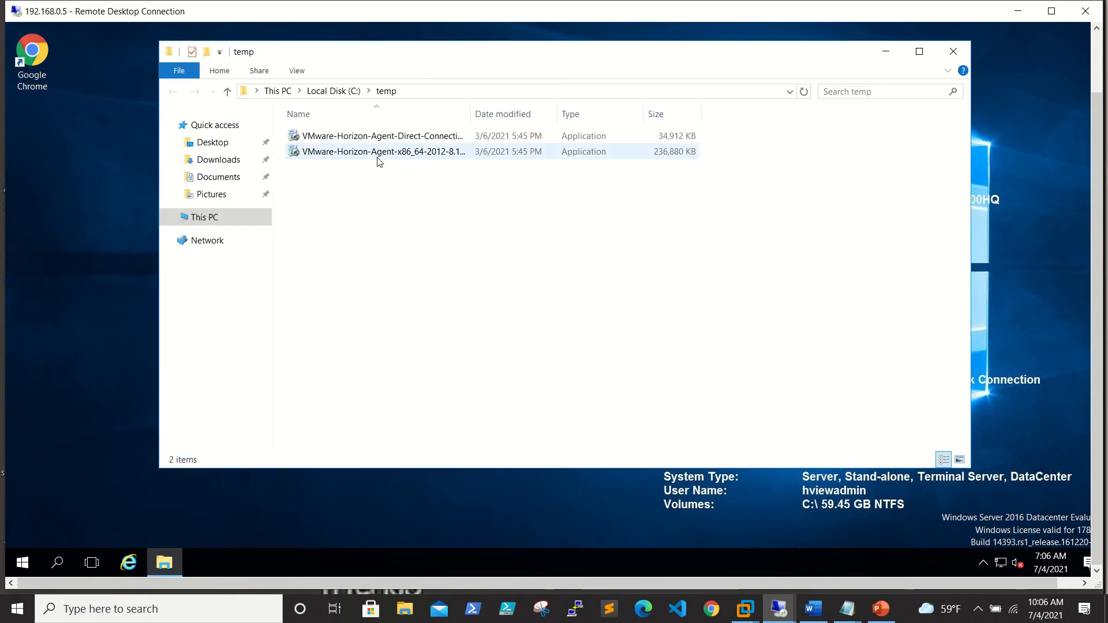
Run the Horizon Agent installer there as administrator.
{"action": "left_click", "coordinate": [378, 155]}
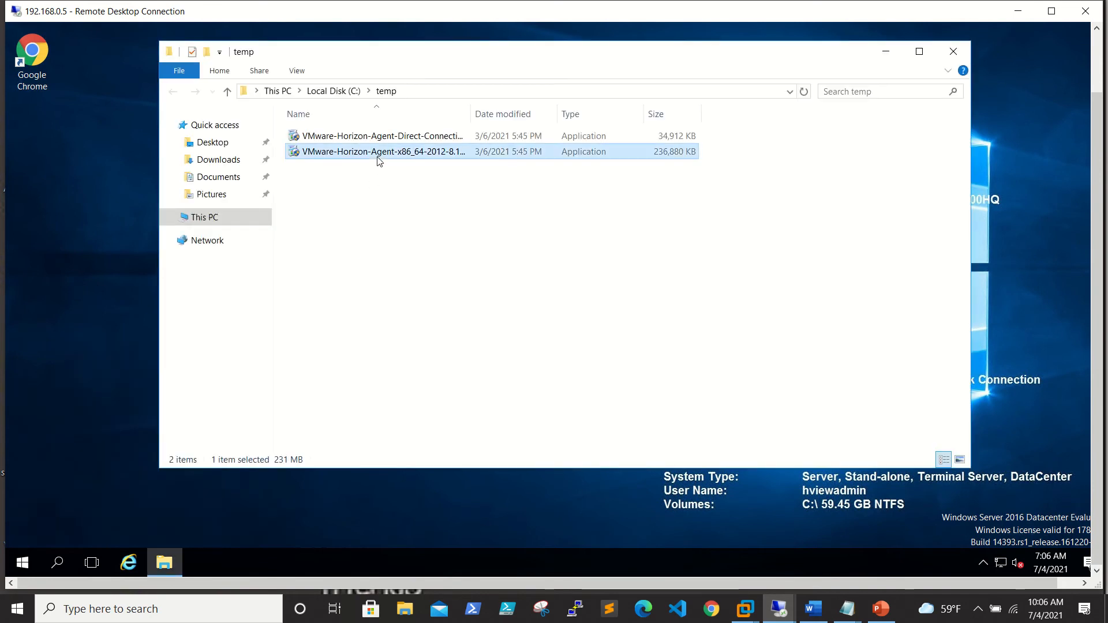
{"action": "right_click", "coordinate": [377, 157]}
{"action": "left_click", "coordinate": [430, 183]}
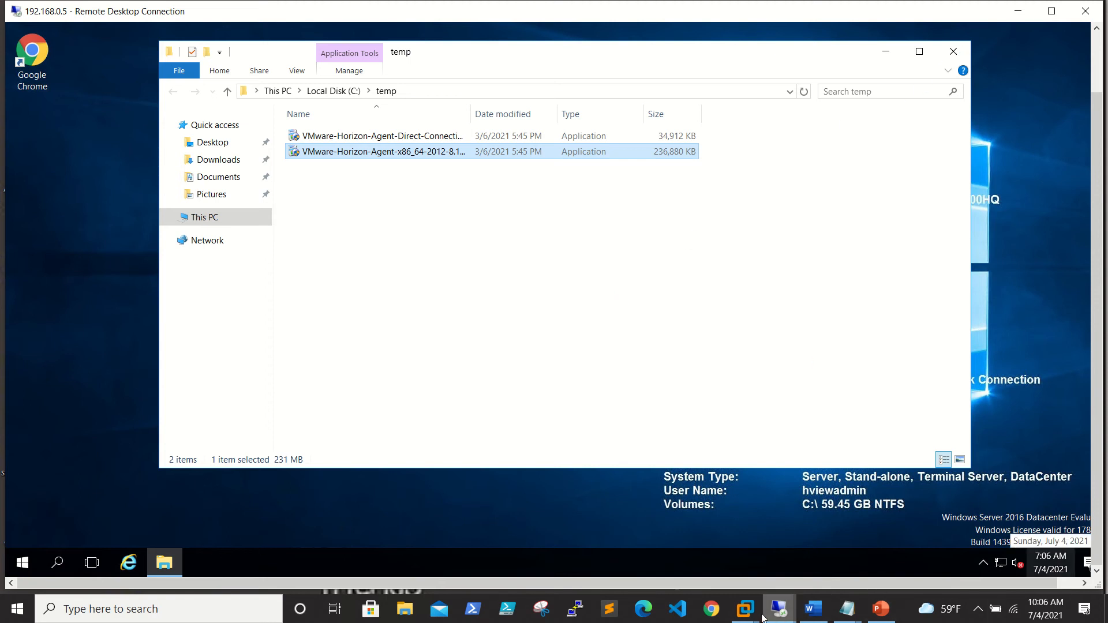
{"action": "left_click", "coordinate": [775, 612]}
On 192.168.0.4, accept the Horizon Agent license and keep the default protocol settings.
{"action": "left_click", "coordinate": [814, 551]}
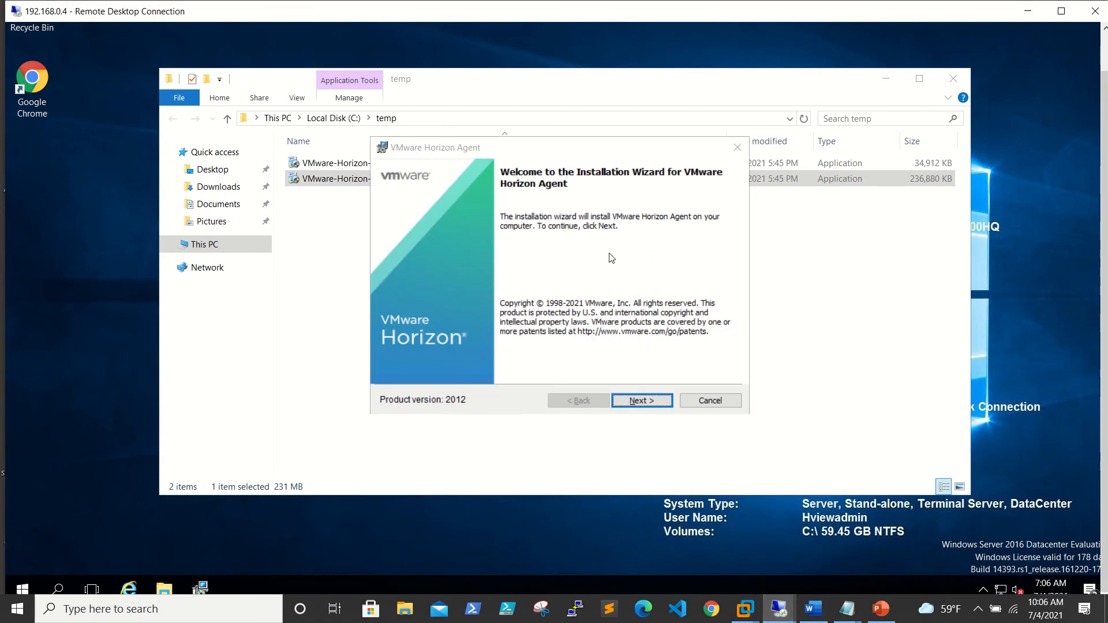
{"action": "left_click", "coordinate": [642, 401]}
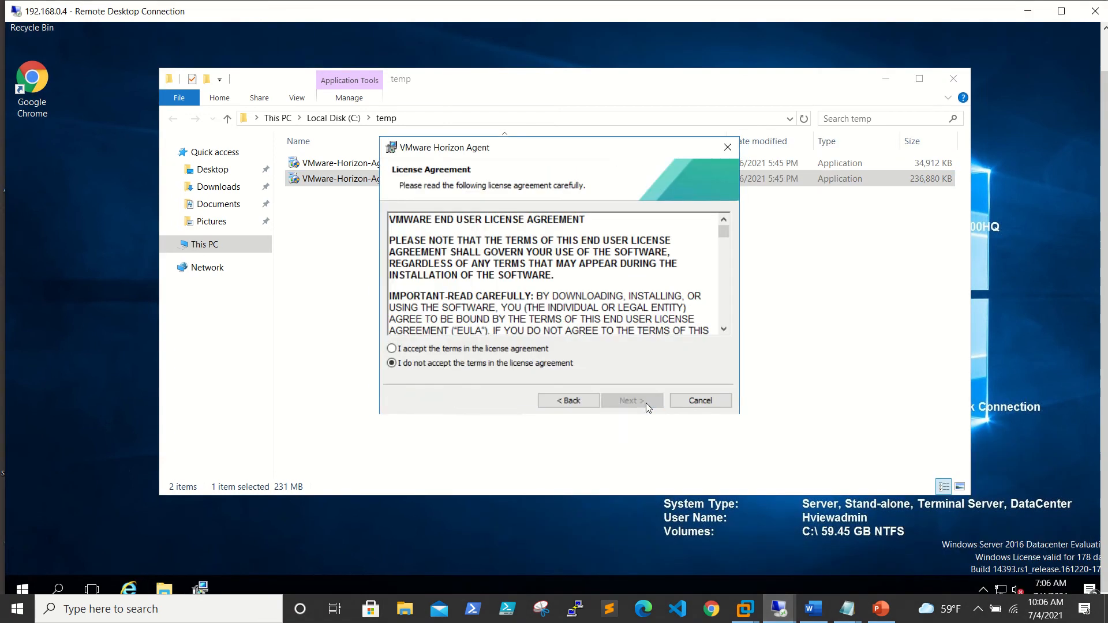
{"action": "left_click", "coordinate": [513, 348]}
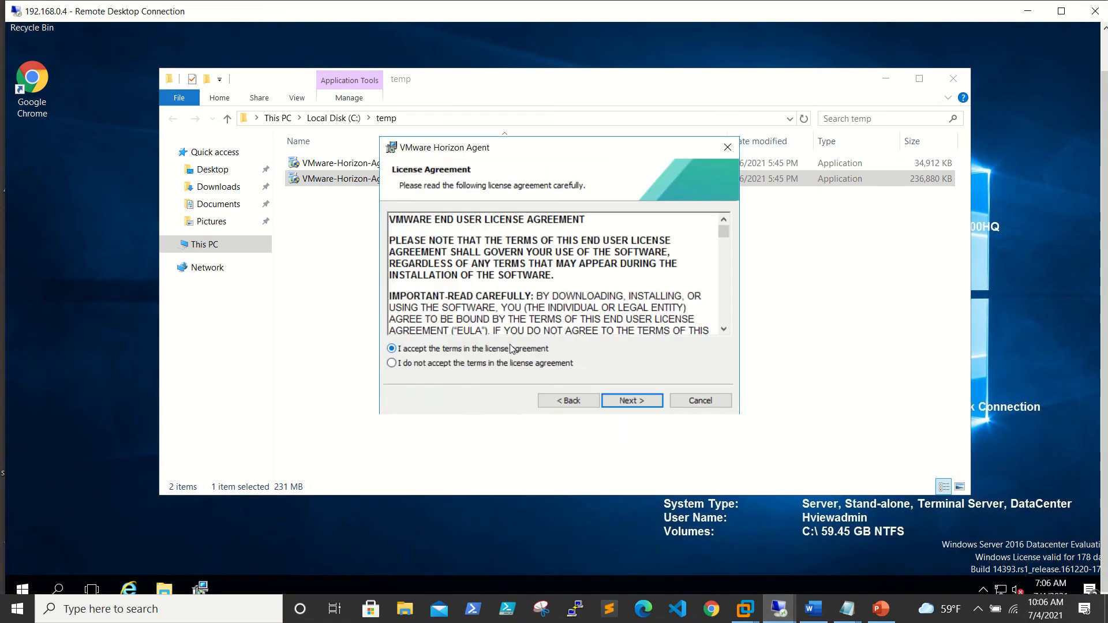
{"action": "left_click", "coordinate": [628, 405]}
{"action": "left_click", "coordinate": [629, 402]}
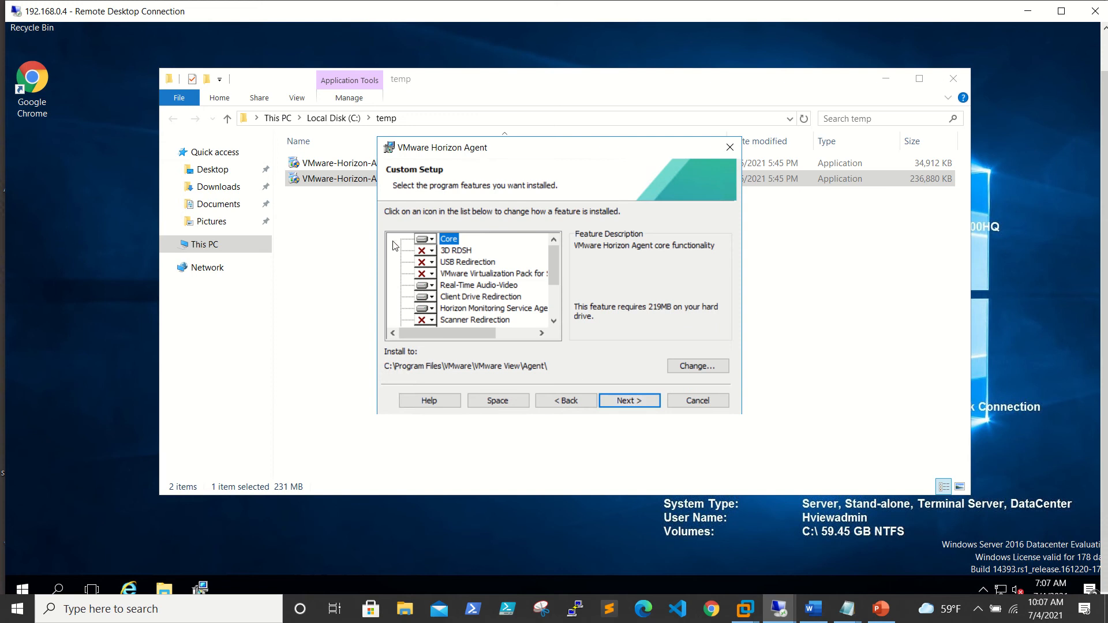
Include 3D RDSH, confirm registration with 192.168.0.3, and start the agent install.
{"action": "left_click", "coordinate": [427, 251]}
{"action": "left_click", "coordinate": [490, 263]}
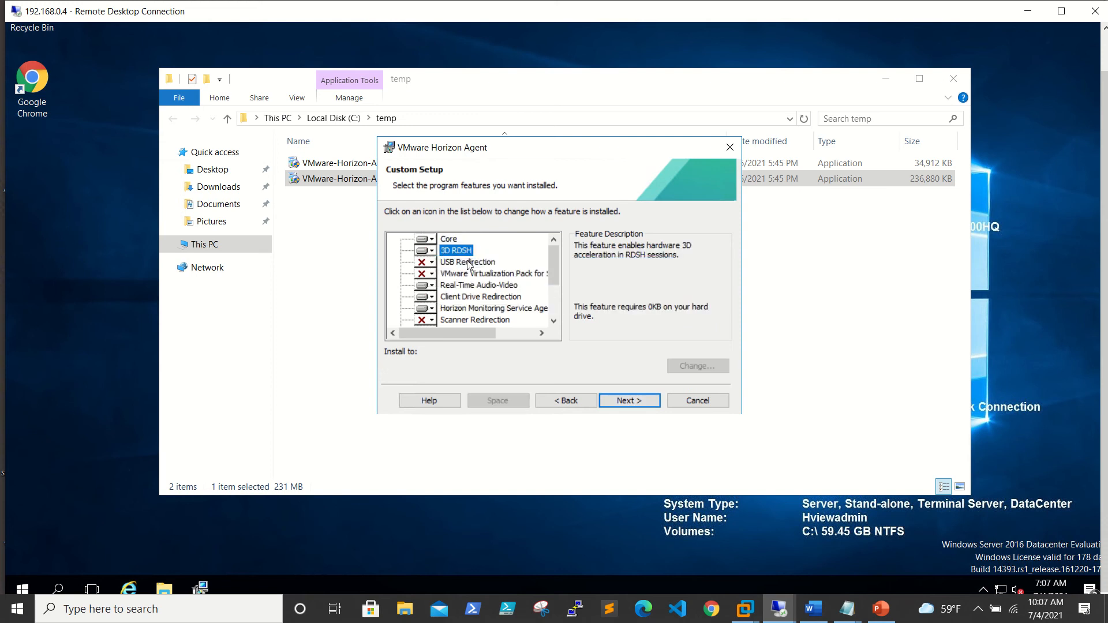
{"action": "left_click", "coordinate": [629, 403]}
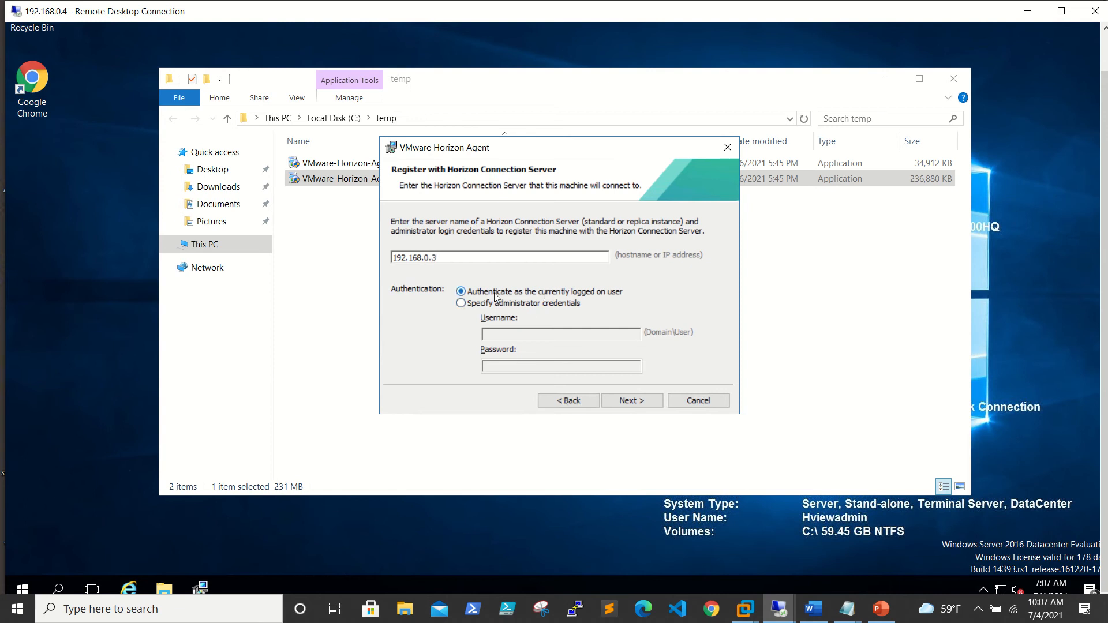
{"action": "left_click", "coordinate": [617, 403]}
{"action": "left_click", "coordinate": [616, 402]}
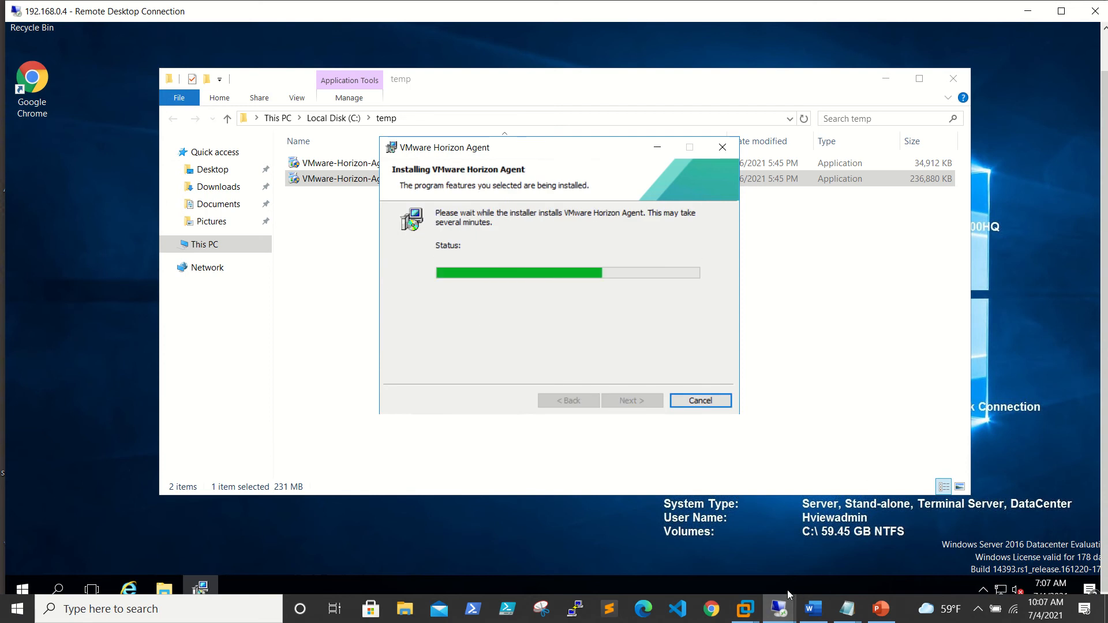
{"action": "mouse_move", "coordinate": [781, 609]}
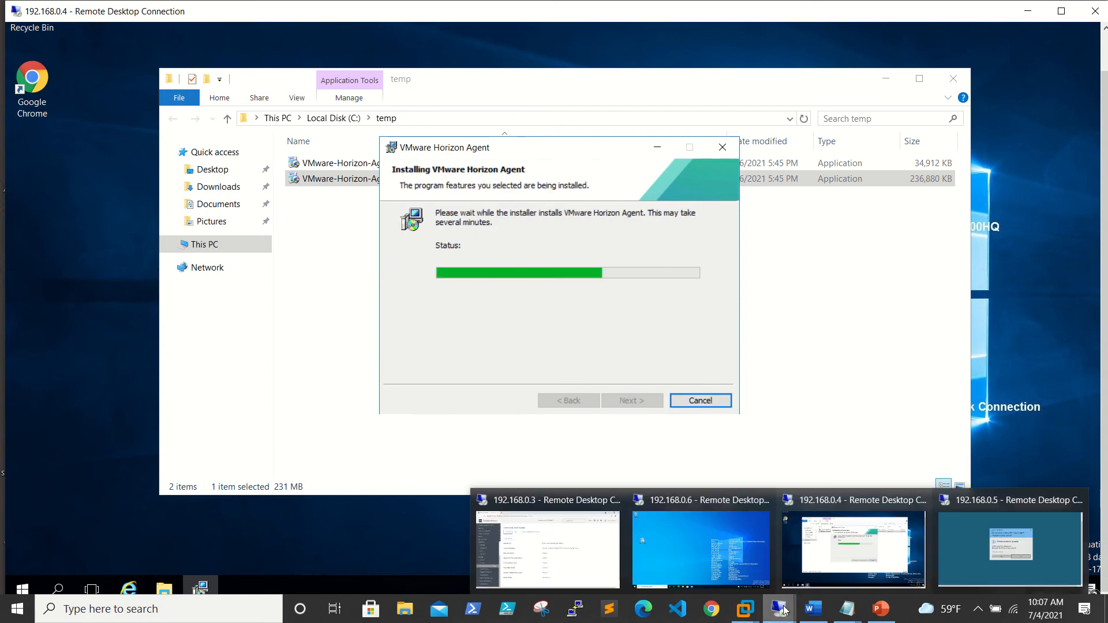
{"action": "left_click", "coordinate": [1000, 517]}
Approve the installer's UAC prompt, close the temp folder, accept the license and keep IPv4.
{"action": "left_click", "coordinate": [472, 354]}
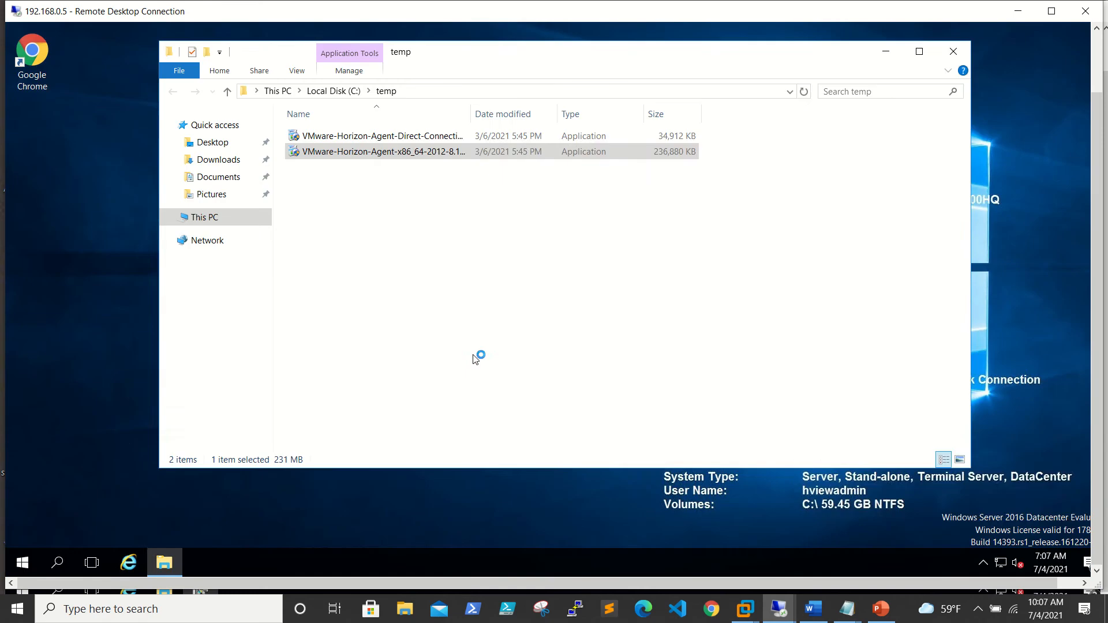
{"action": "left_click", "coordinate": [949, 51]}
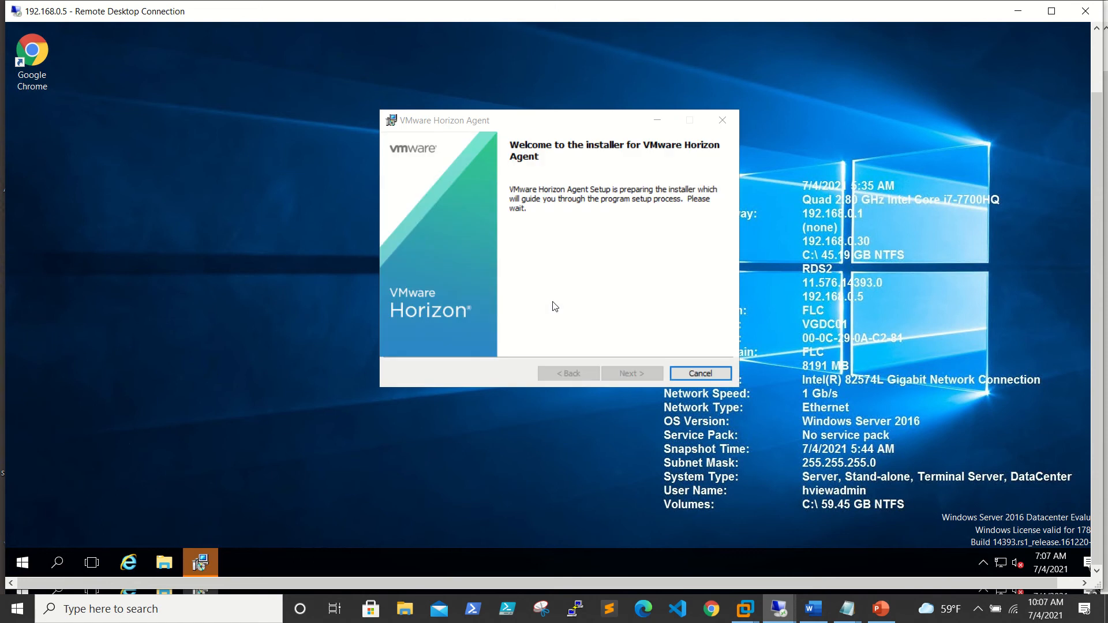
{"action": "left_click", "coordinate": [629, 376]}
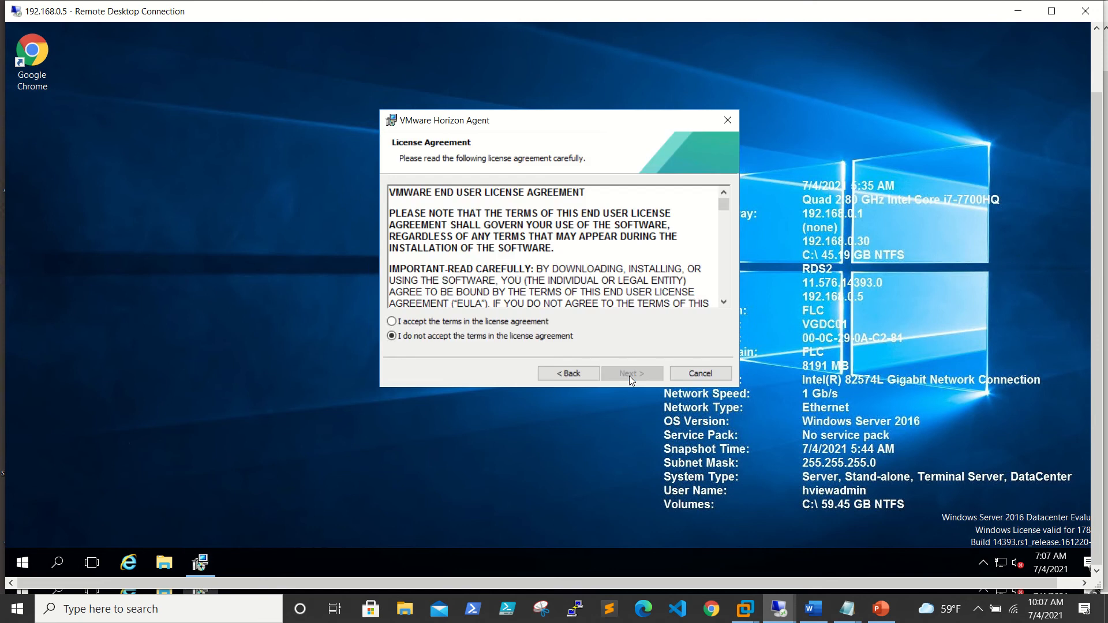
{"action": "left_click", "coordinate": [489, 322]}
{"action": "left_click", "coordinate": [640, 376]}
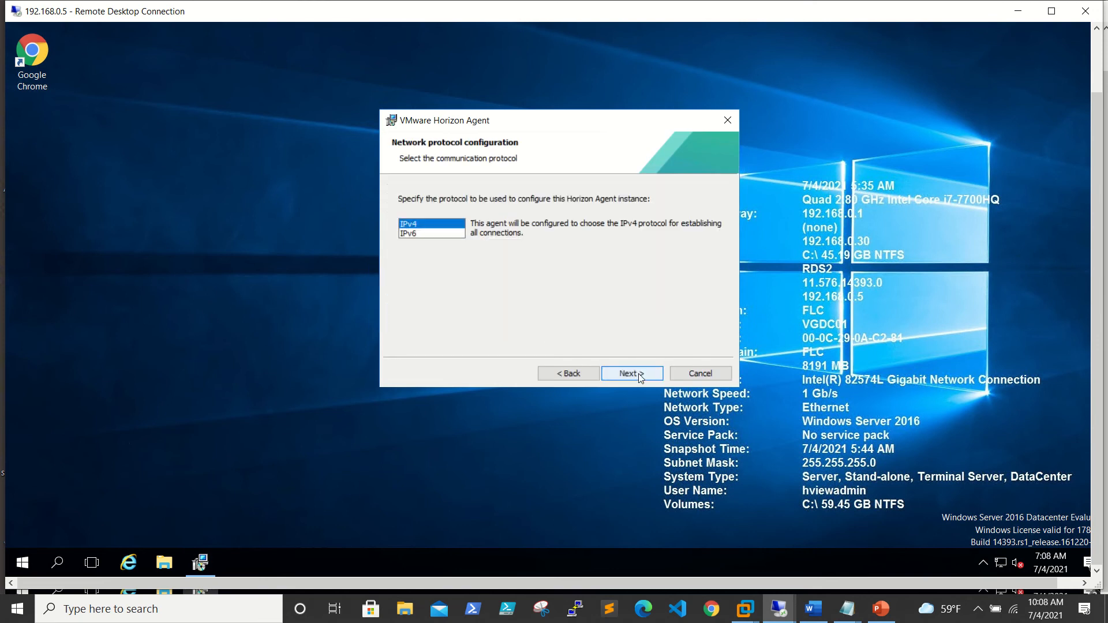
{"action": "left_click", "coordinate": [640, 376]}
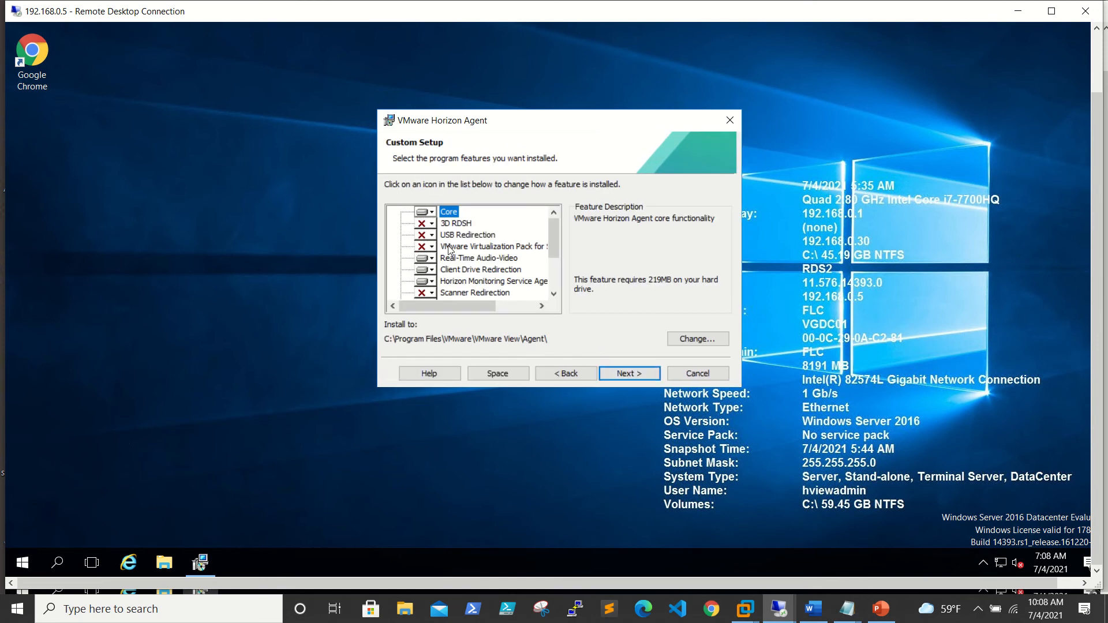
Enable 3D RDSH, register with connection server 192.168.0.3, and start the install.
{"action": "left_click", "coordinate": [433, 225]}
{"action": "left_click", "coordinate": [448, 237]}
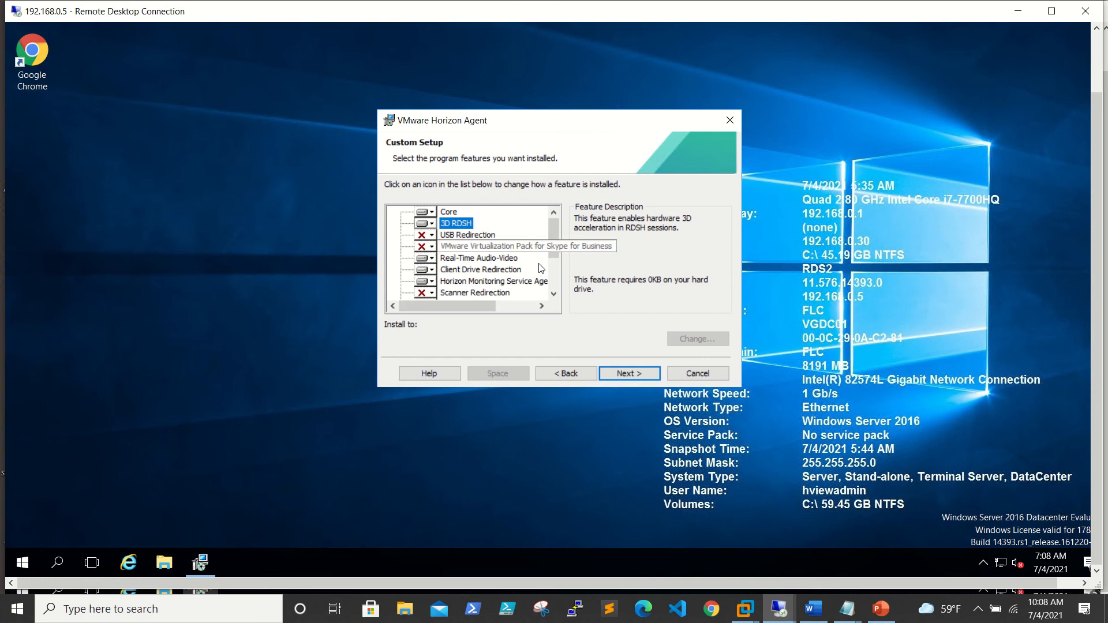
{"action": "left_click", "coordinate": [624, 377]}
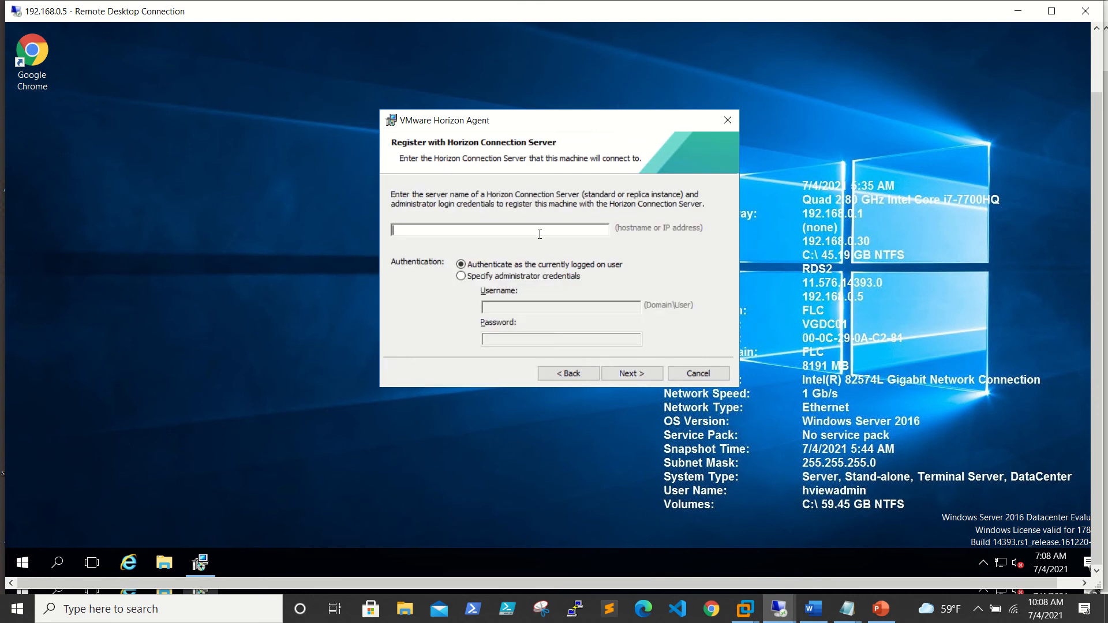
{"action": "type", "text": "192.168.0.3"}
{"action": "left_click", "coordinate": [636, 373]}
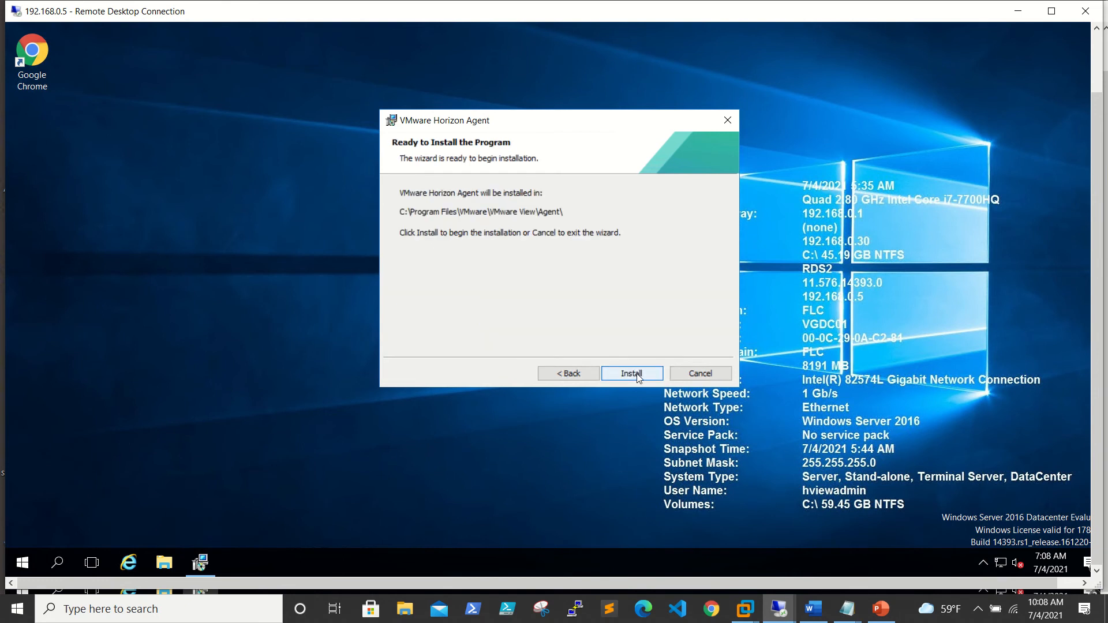
{"action": "left_click", "coordinate": [630, 374]}
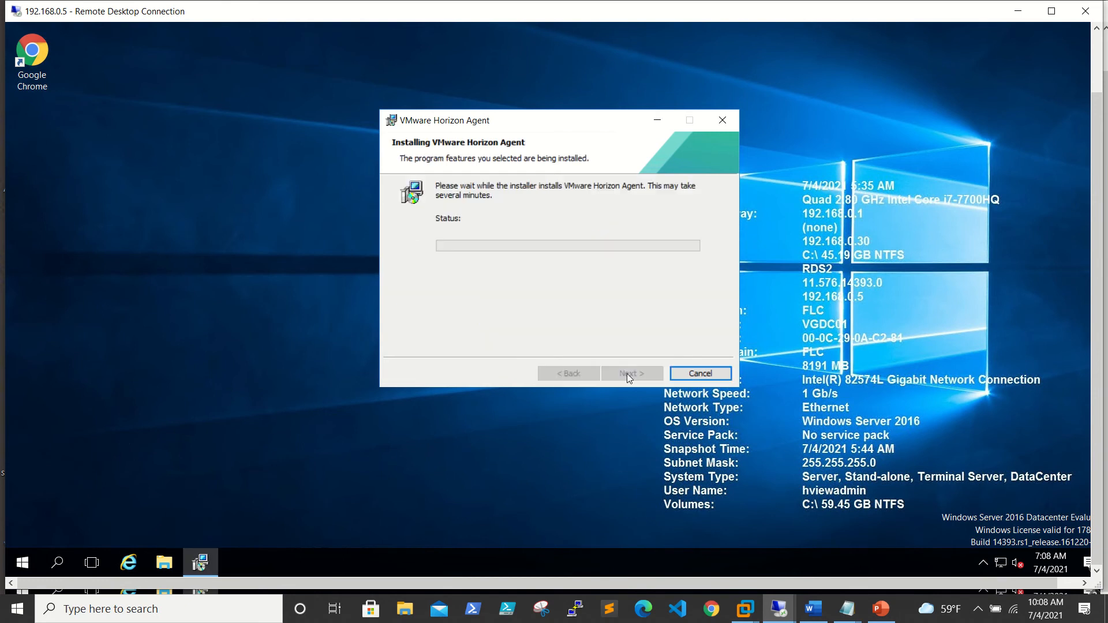
Check the 192.168.0.4 install, then run the Horizon Agent installer as administrator on 192.168.0.6.
{"action": "mouse_move", "coordinate": [779, 606]}
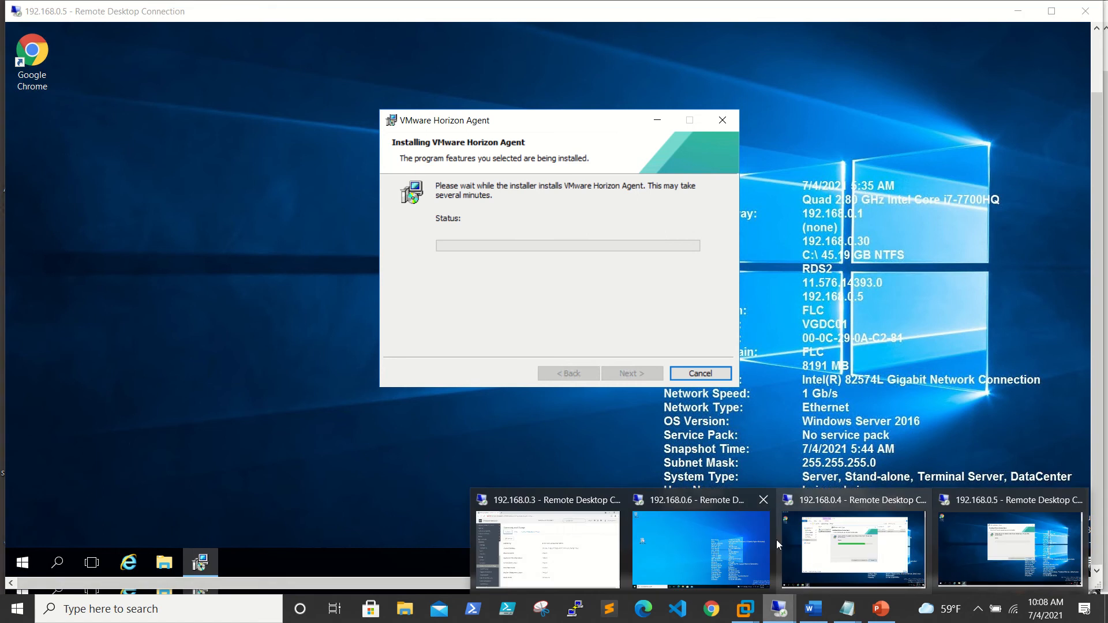
{"action": "left_click", "coordinate": [876, 546]}
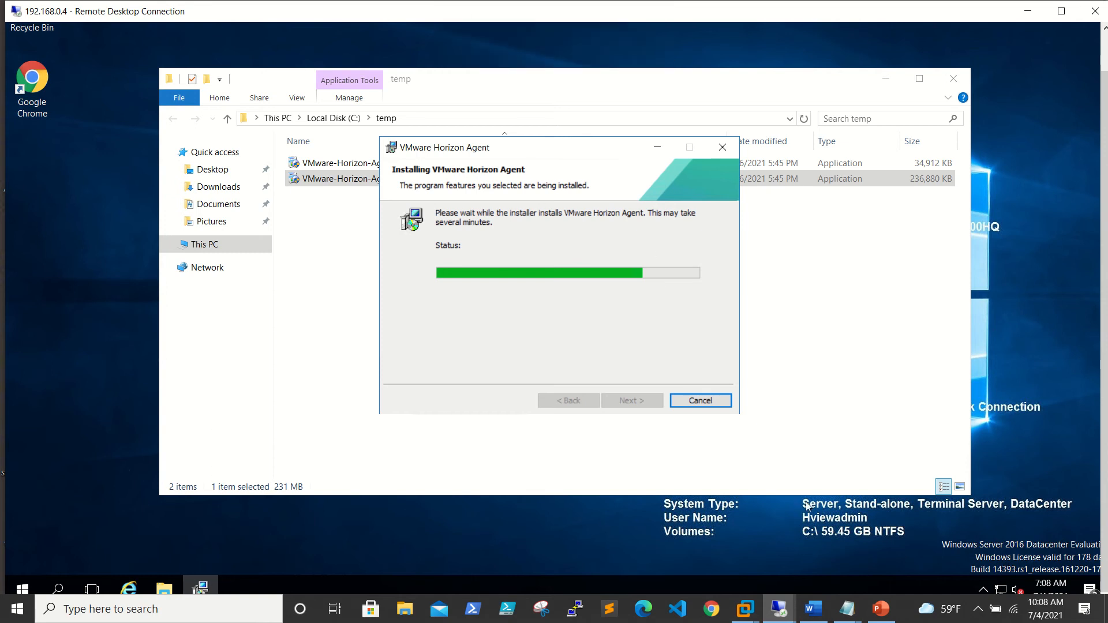
{"action": "mouse_move", "coordinate": [780, 606]}
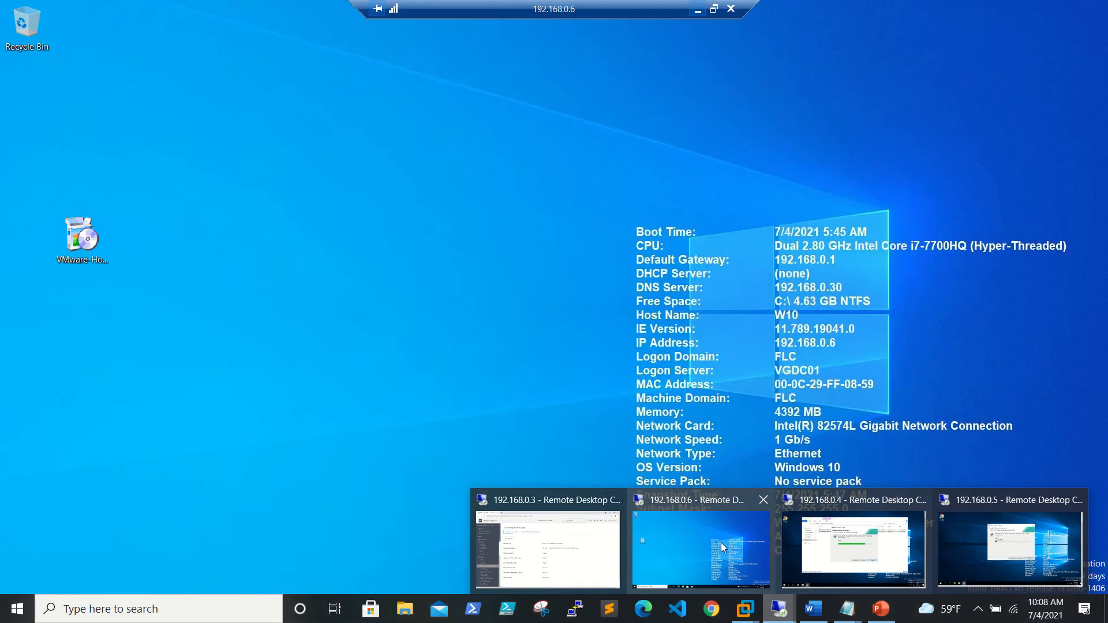
{"action": "left_click", "coordinate": [722, 542]}
{"action": "left_click", "coordinate": [82, 246]}
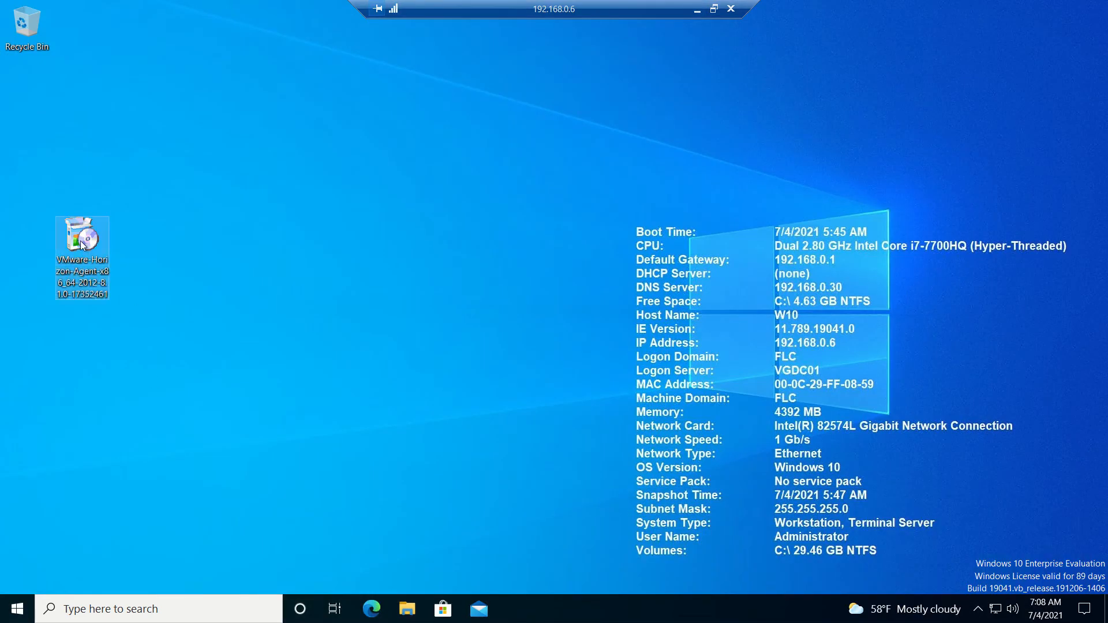
{"action": "right_click", "coordinate": [81, 241]}
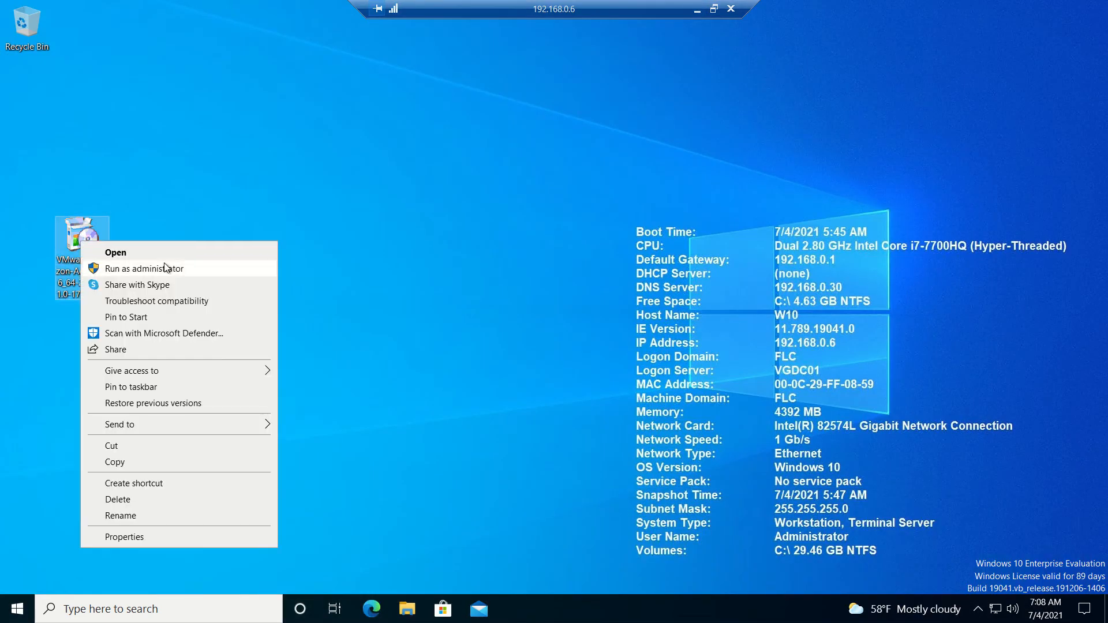
{"action": "left_click", "coordinate": [229, 268]}
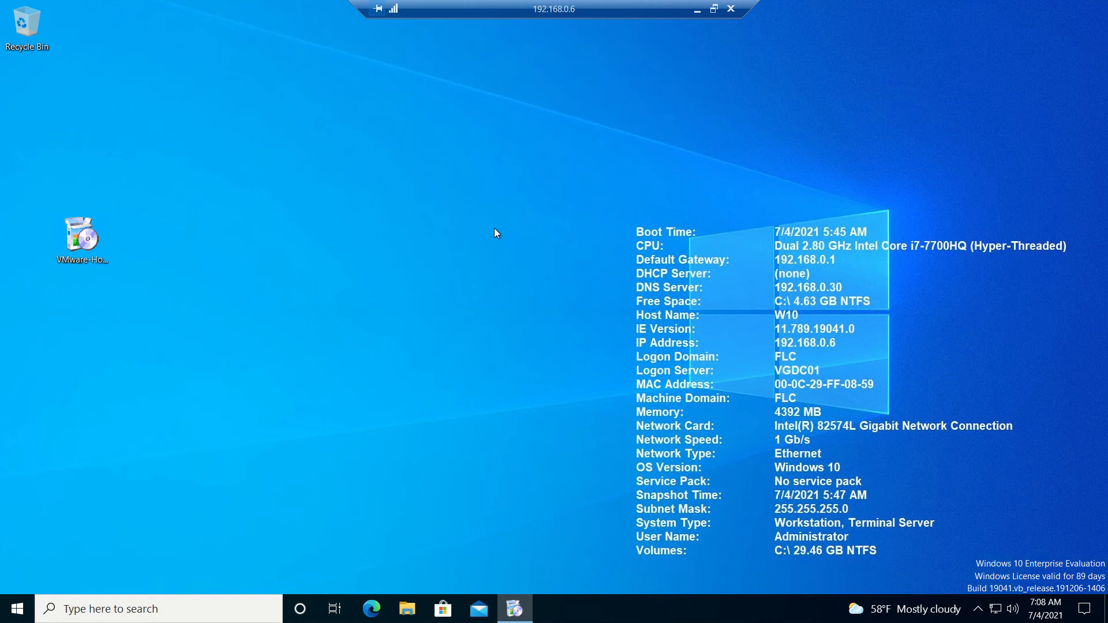
{"action": "left_click", "coordinate": [698, 9]}
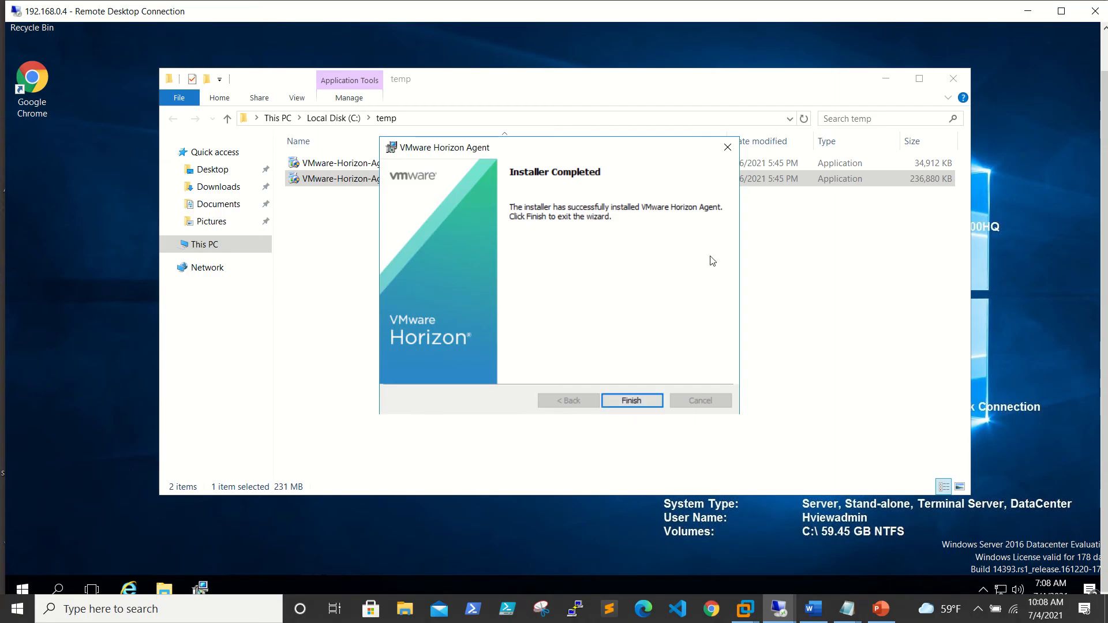
Finish the 192.168.0.4 agent install and restart that server now.
{"action": "left_click", "coordinate": [635, 401]}
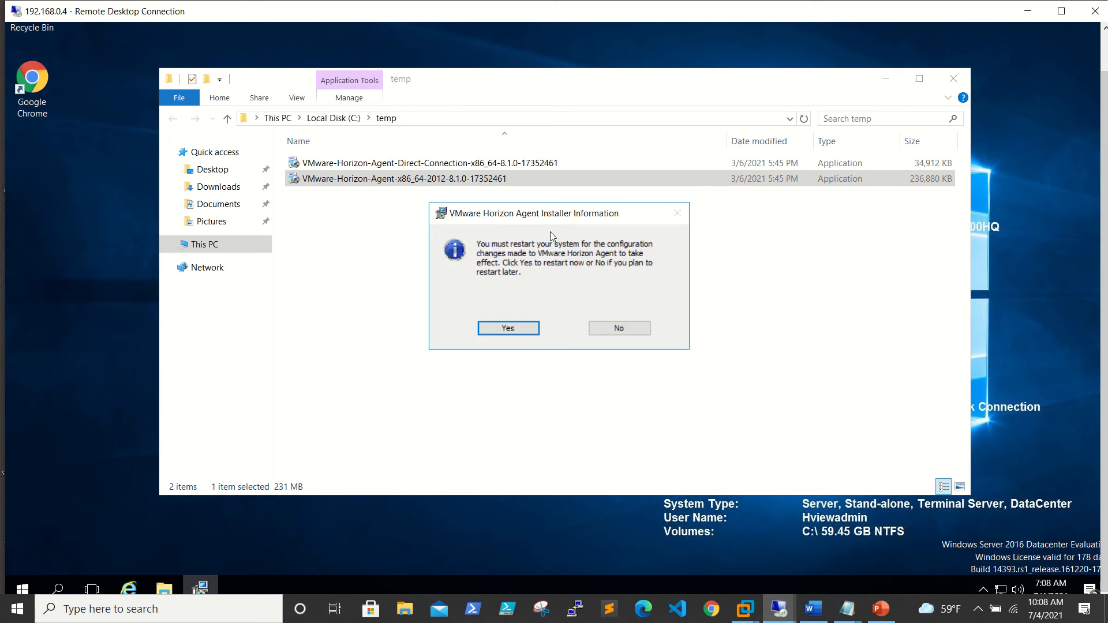
{"action": "left_click", "coordinate": [509, 328]}
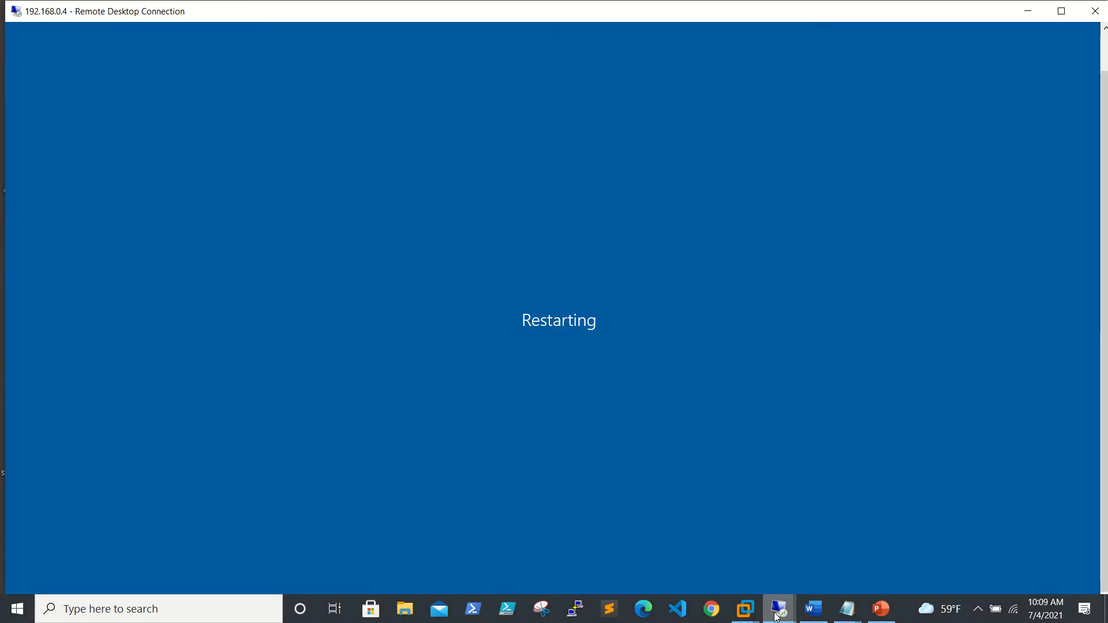
{"action": "mouse_move", "coordinate": [777, 615]}
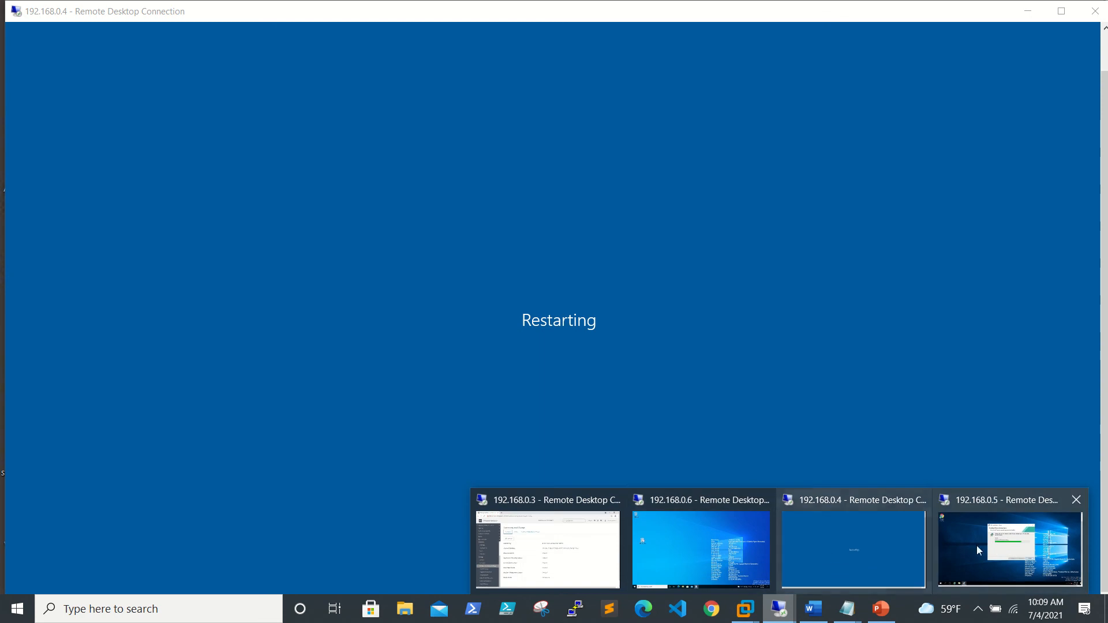
{"action": "left_click", "coordinate": [999, 545]}
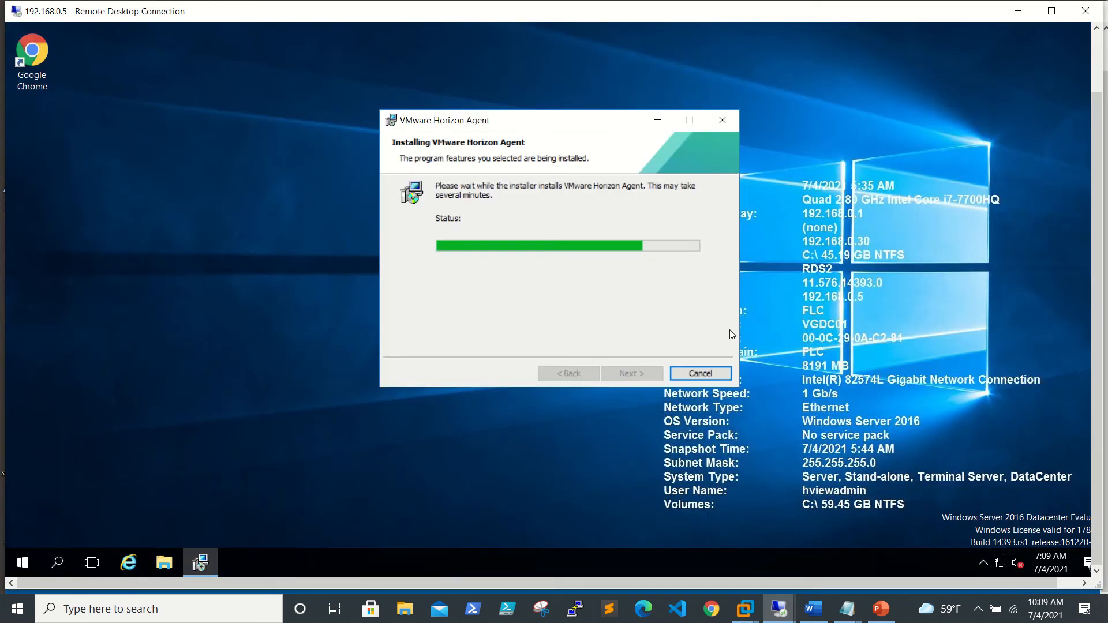
Check the 192.168.0.5 install progress, then bring up the 192.168.0.6 session.
{"action": "mouse_move", "coordinate": [779, 611]}
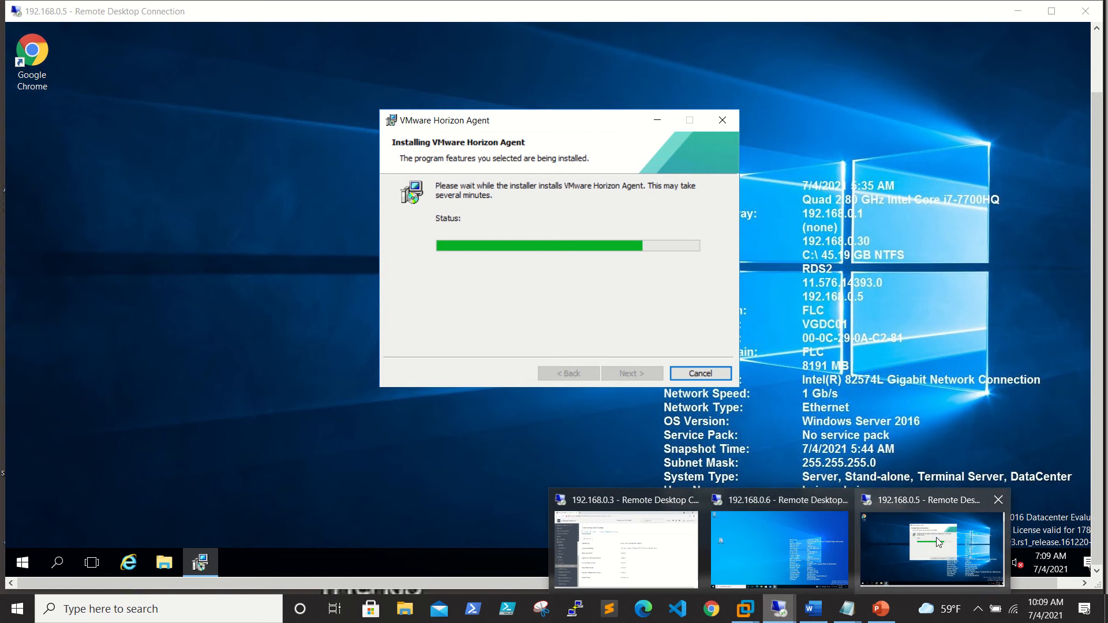
{"action": "left_click", "coordinate": [937, 543]}
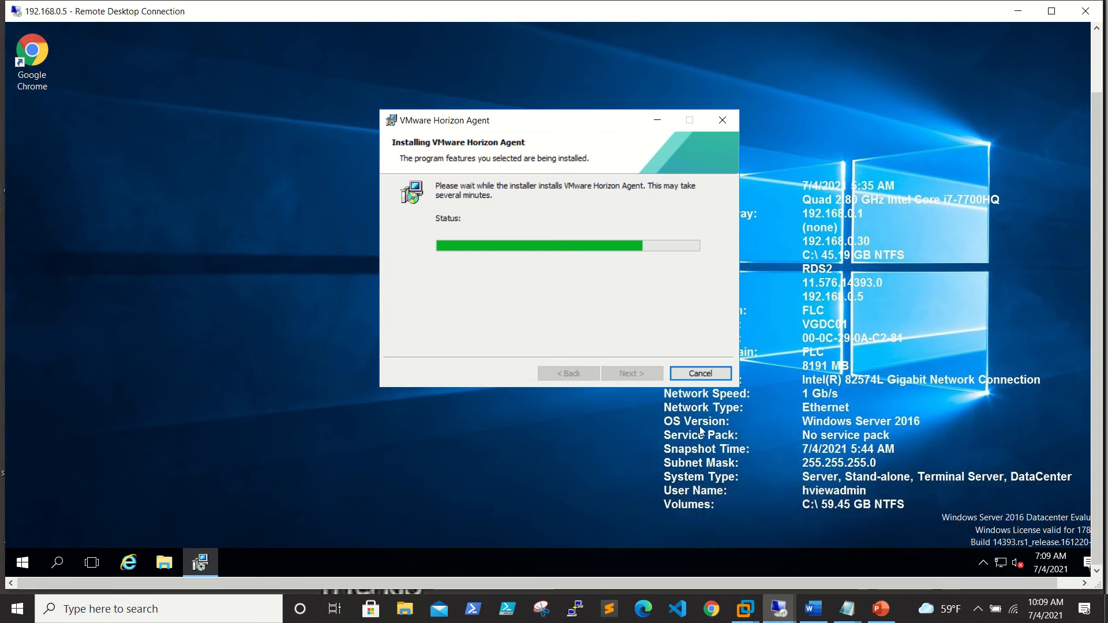
{"action": "mouse_move", "coordinate": [778, 611]}
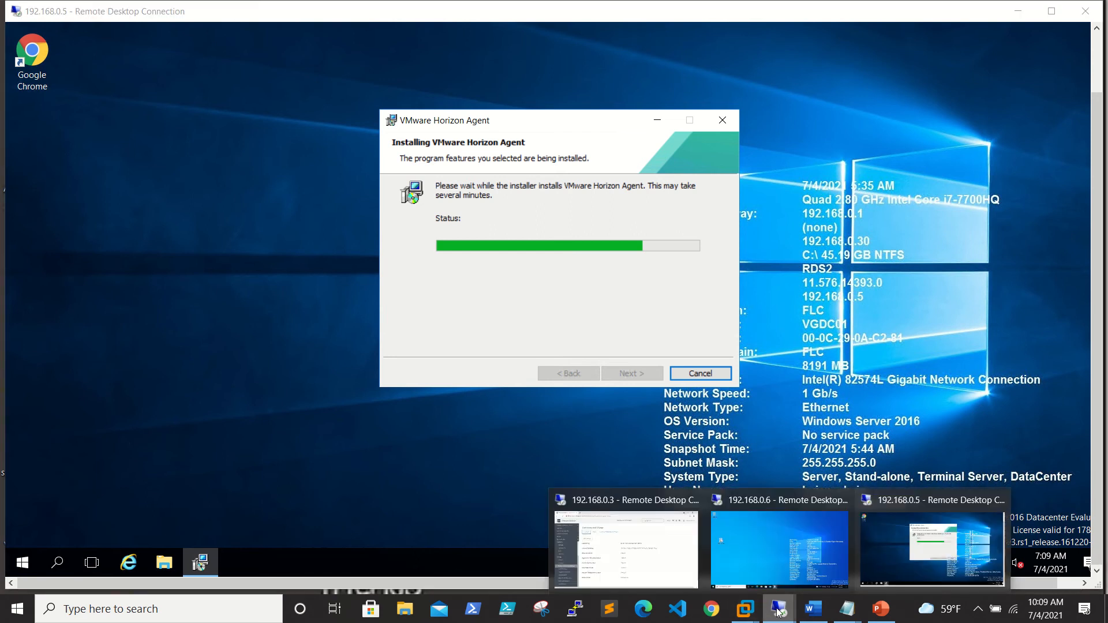
{"action": "left_click", "coordinate": [774, 523]}
Accept the license on 192.168.0.6, keeping IPv4 and the default features.
{"action": "left_click", "coordinate": [637, 418]}
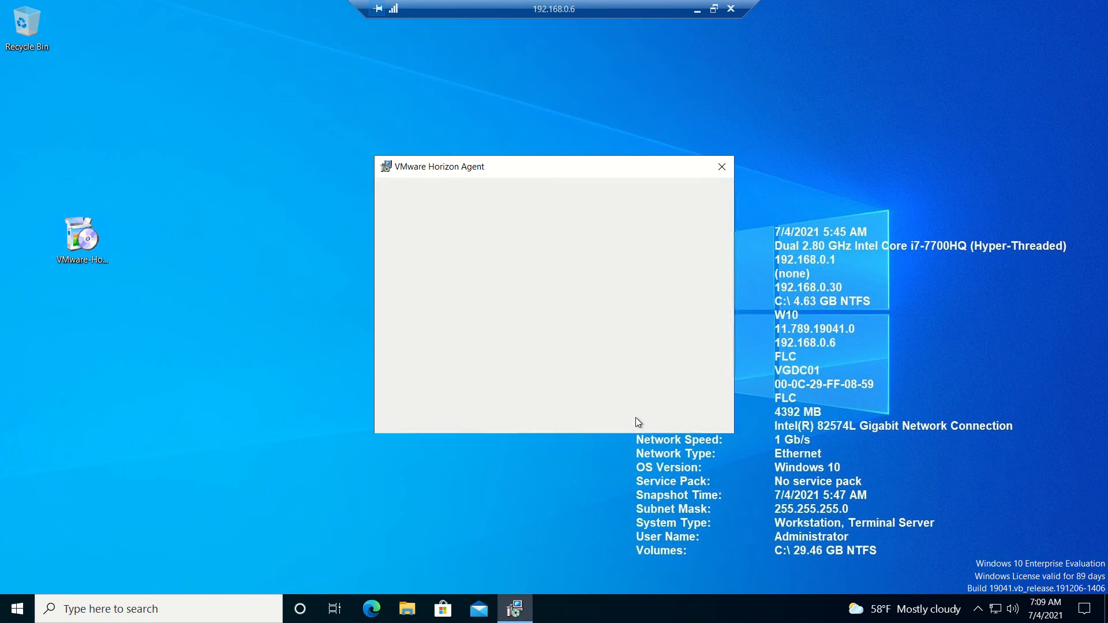
{"action": "left_click", "coordinate": [491, 369]}
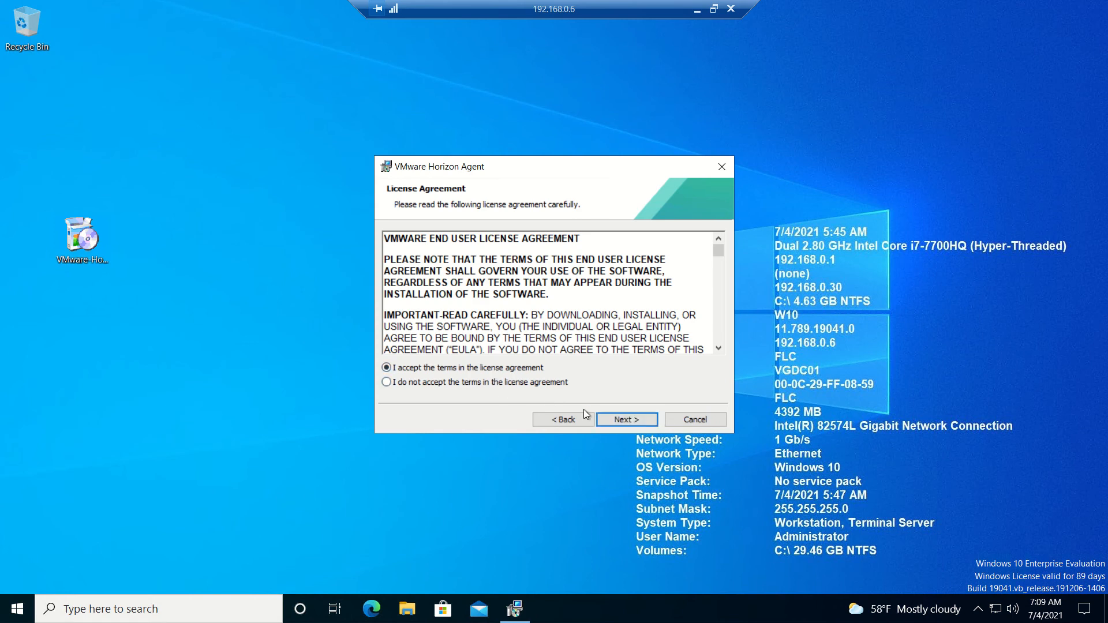
{"action": "left_click", "coordinate": [624, 418]}
{"action": "left_click", "coordinate": [625, 418]}
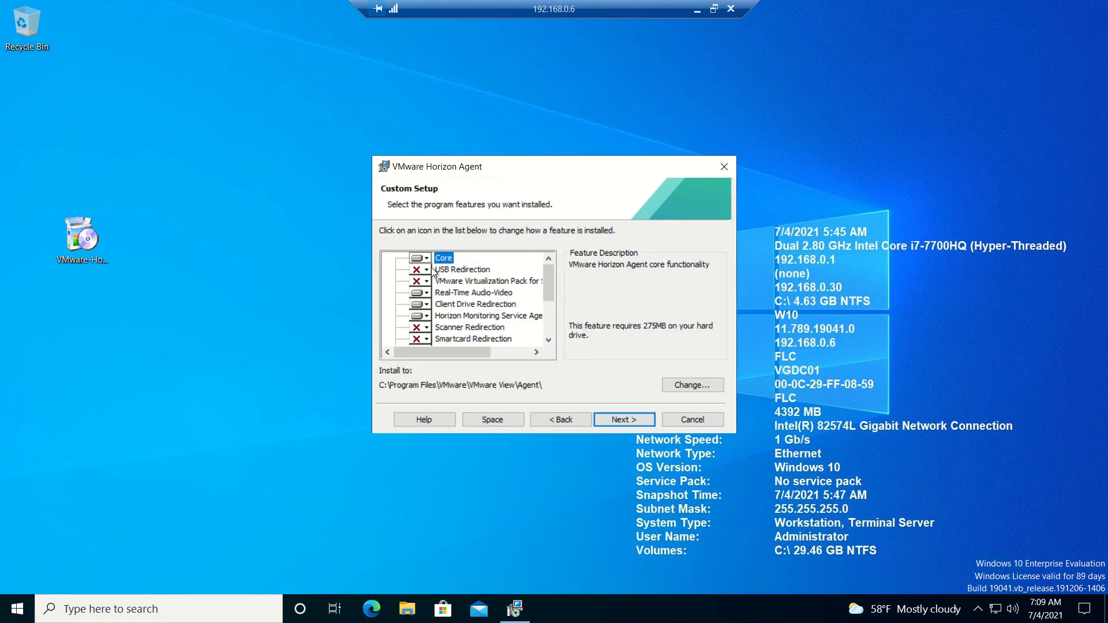
{"action": "left_click", "coordinate": [625, 420]}
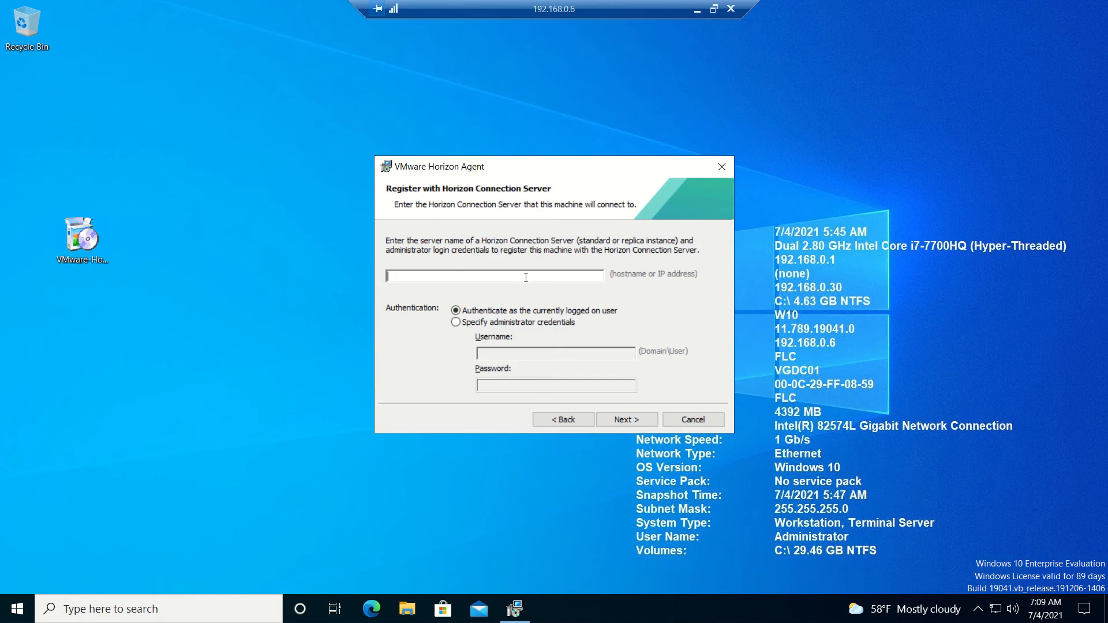
Enter connection server 192.168.0.3 and dismiss the resulting LDAP Access Denied error.
{"action": "type", "text": "192.168.0.3"}
{"action": "left_click", "coordinate": [626, 426]}
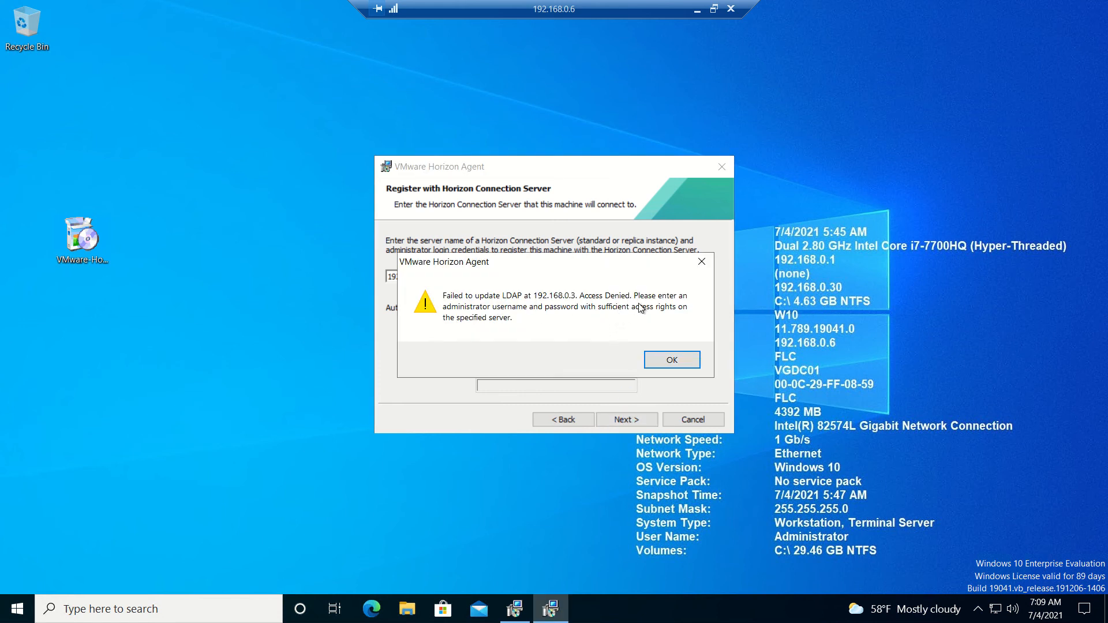
{"action": "left_click", "coordinate": [665, 360]}
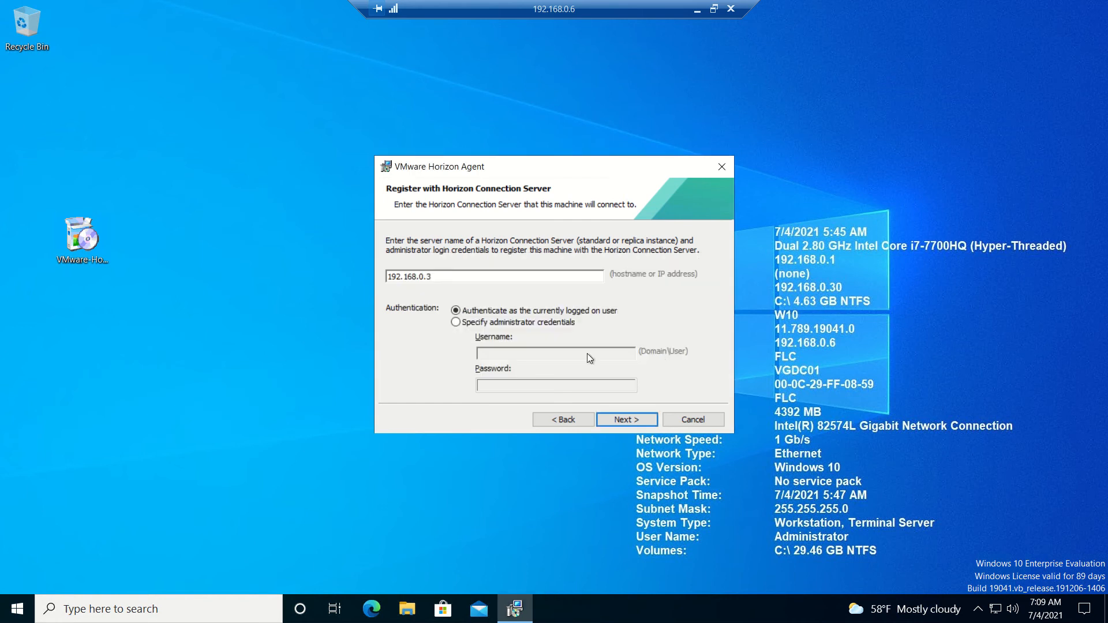
Register the agent with Connection Server 192.168.0.3 using the domain administrator account, then start installing.
{"action": "left_click", "coordinate": [488, 322]}
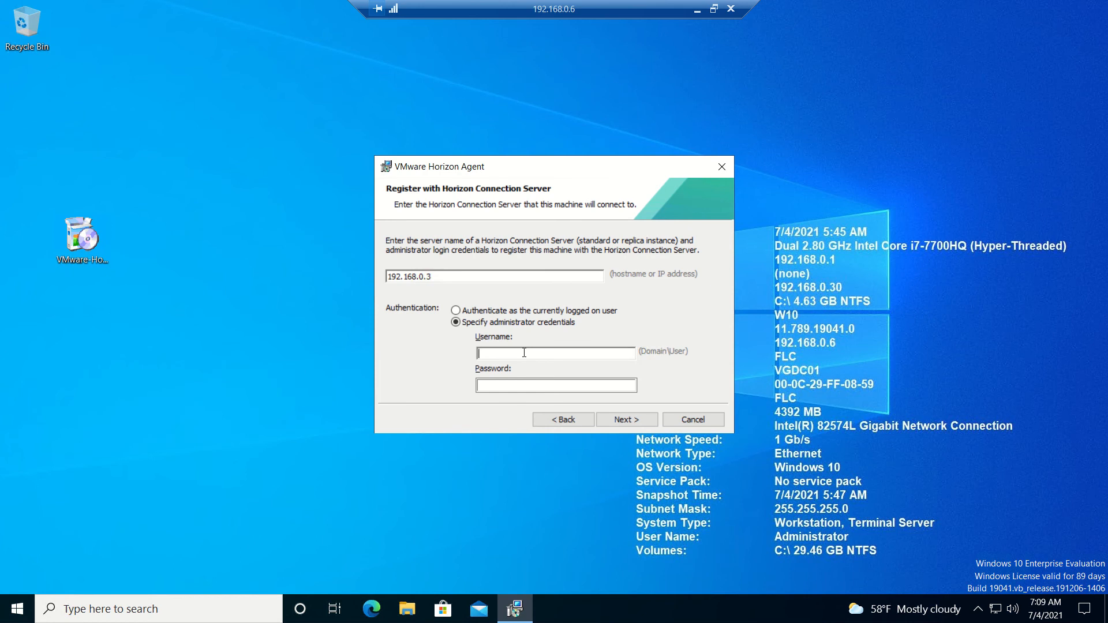
{"action": "type", "text": "flc\\hviewadmin"}
{"action": "key", "text": "Tab"}
{"action": "type", "text": "•••••••••"}
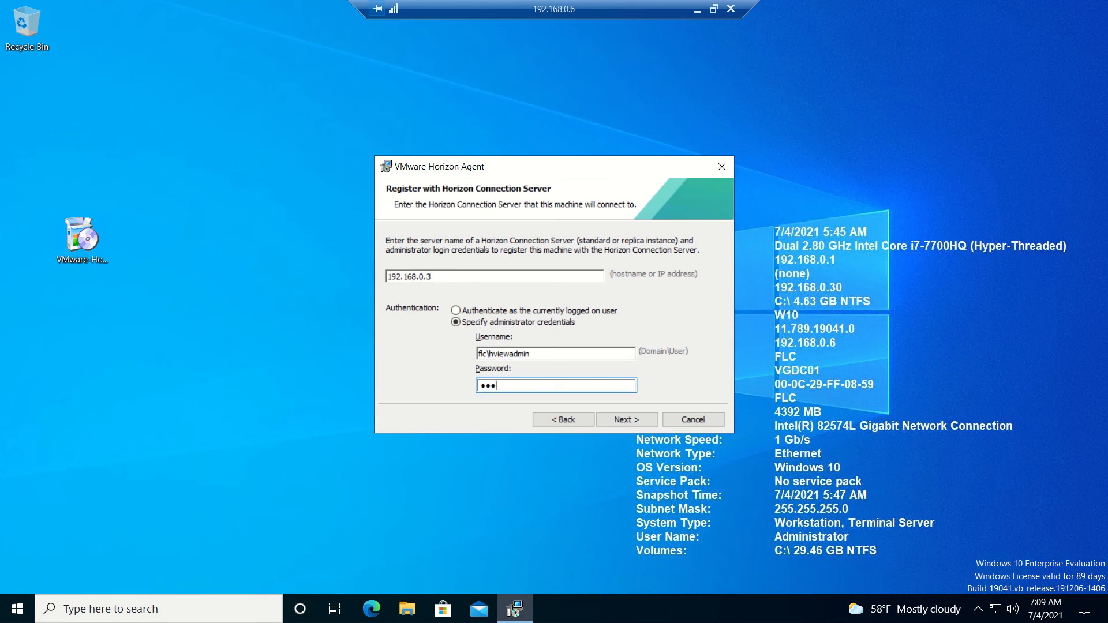
{"action": "type", "text": "•••"}
{"action": "left_click", "coordinate": [642, 416]}
{"action": "left_click", "coordinate": [642, 418]}
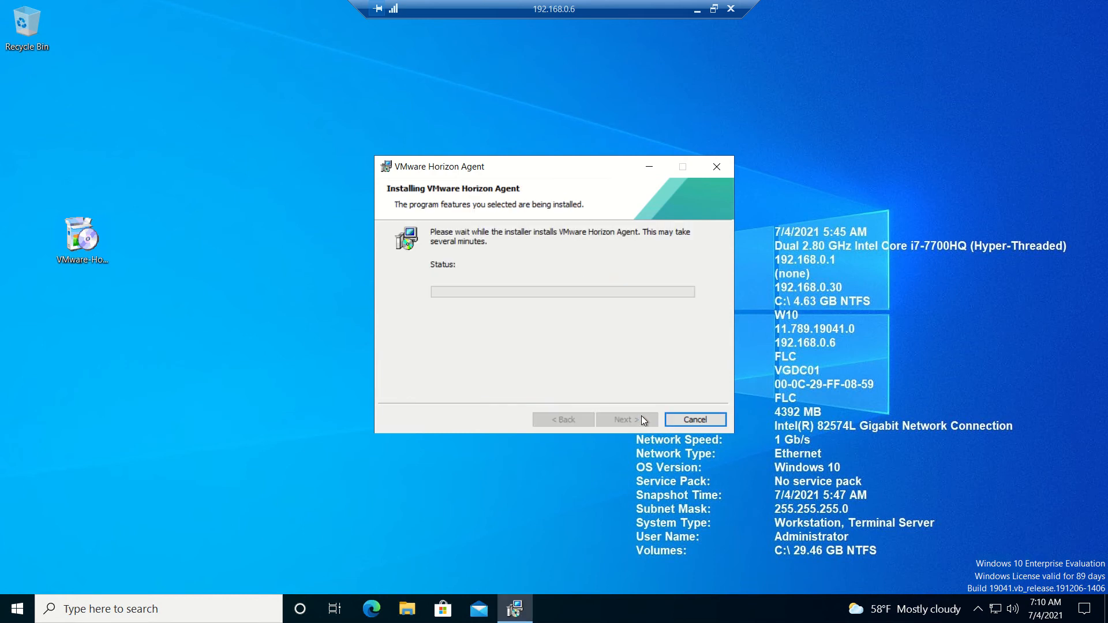
Finish the Horizon Agent install on 192.168.0.5 and restart that server now.
{"action": "left_click", "coordinate": [700, 10]}
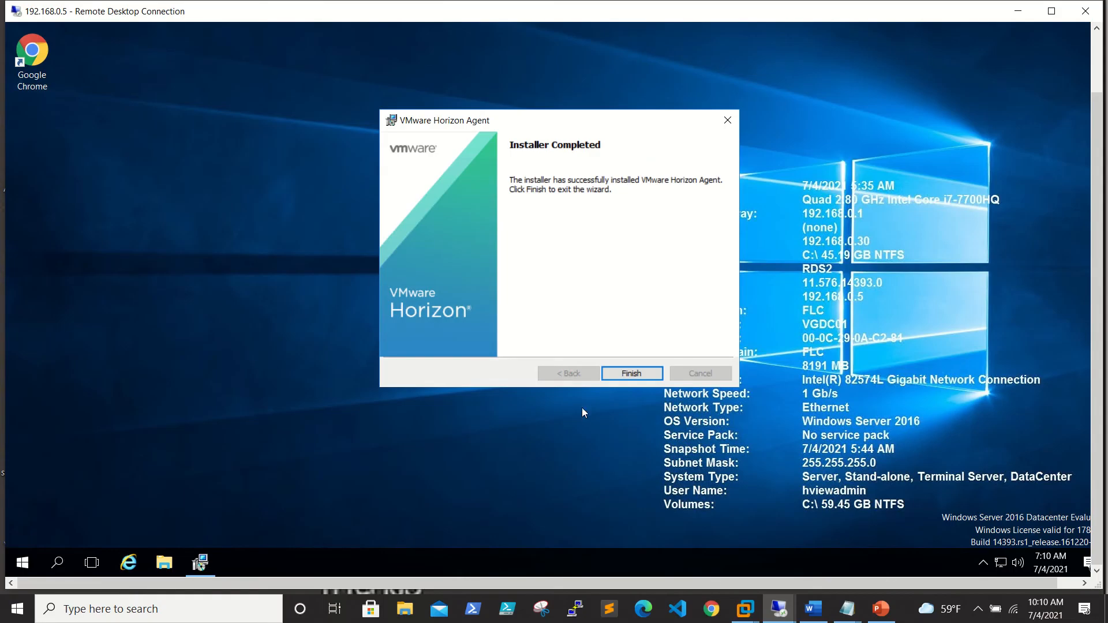
{"action": "left_click", "coordinate": [646, 376]}
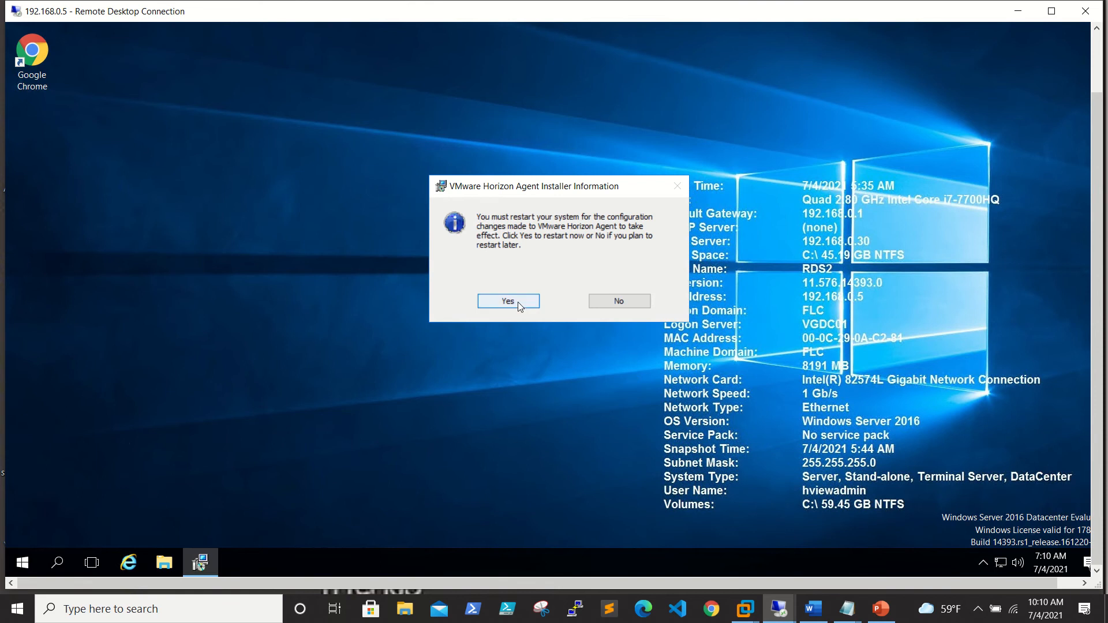
{"action": "left_click", "coordinate": [518, 302]}
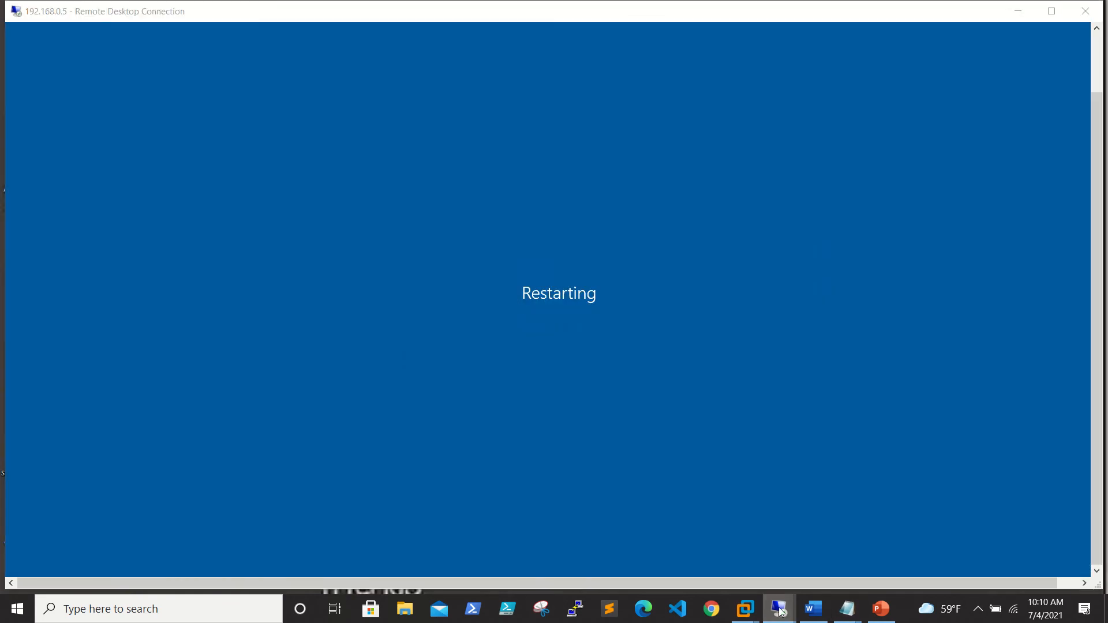
Switch between the remote sessions and return to the 192.168.0.3 Horizon Console window.
{"action": "left_click", "coordinate": [780, 609]}
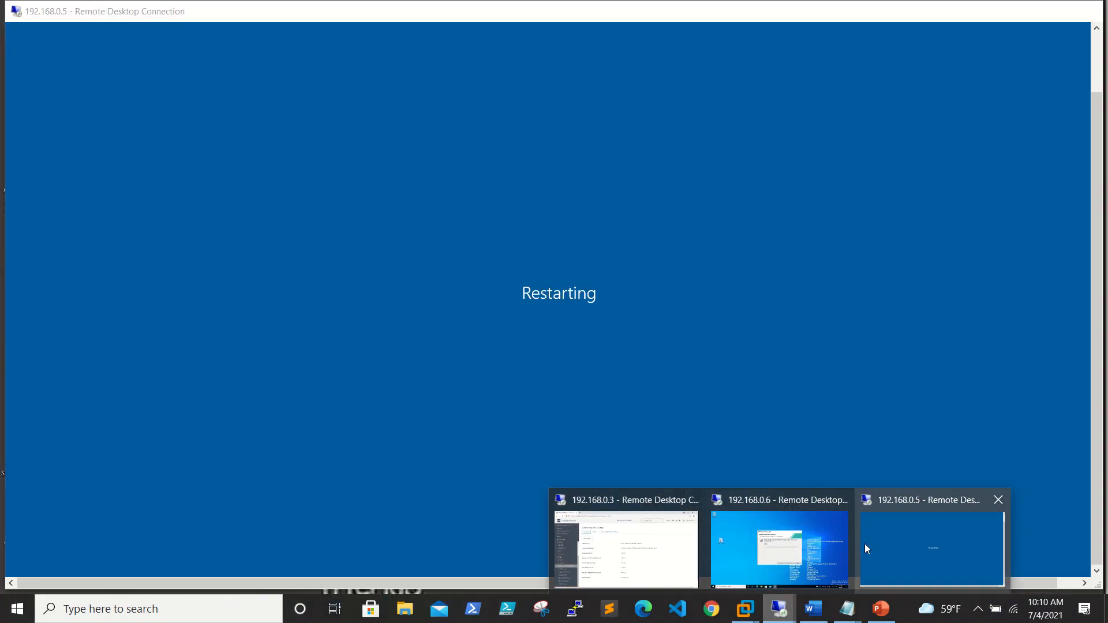
{"action": "left_click", "coordinate": [899, 547]}
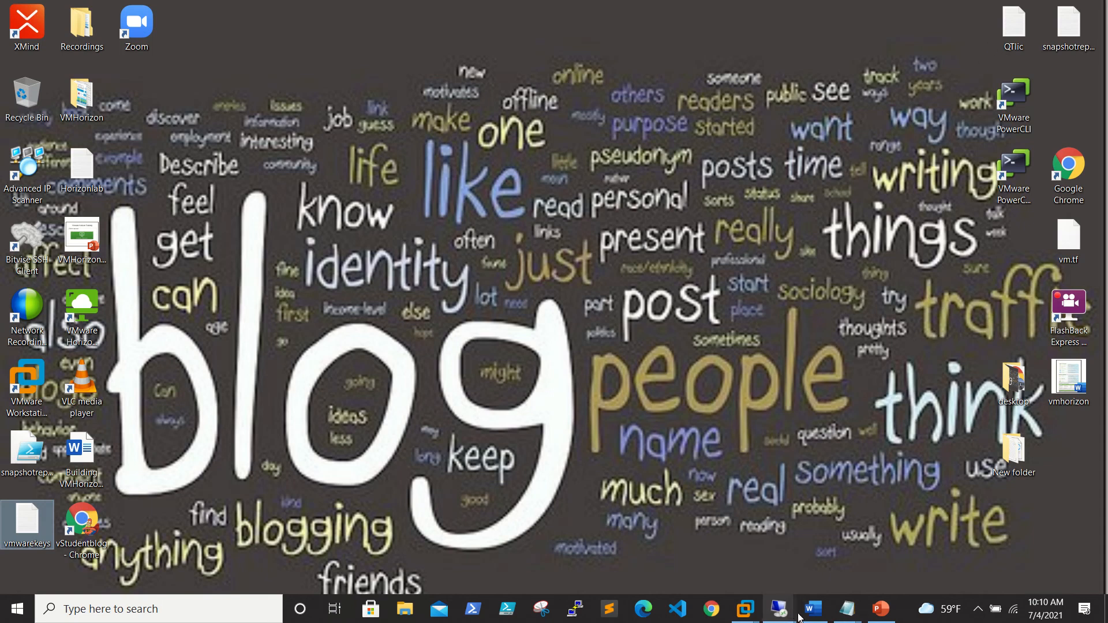
{"action": "left_click", "coordinate": [781, 612]}
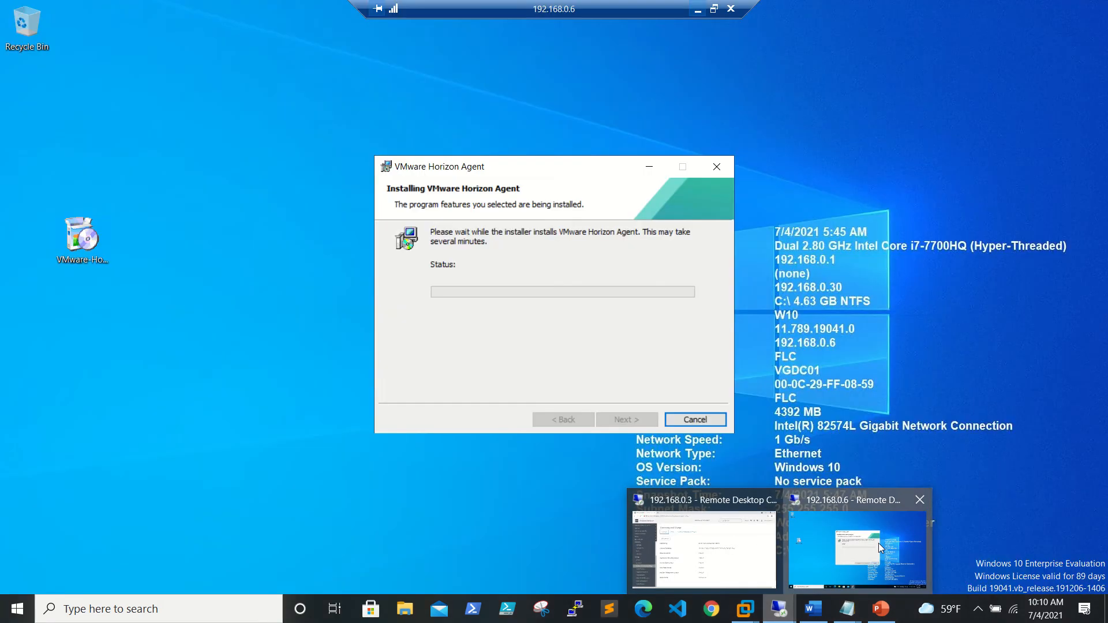
{"action": "left_click", "coordinate": [882, 548]}
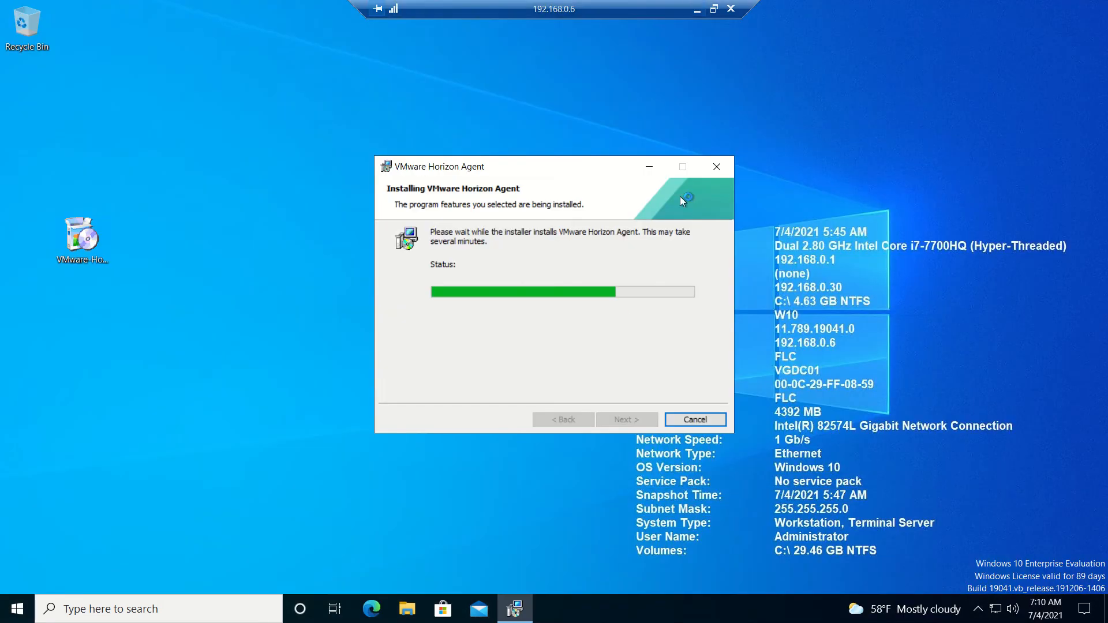
{"action": "left_click", "coordinate": [698, 9]}
{"action": "left_click", "coordinate": [780, 609]}
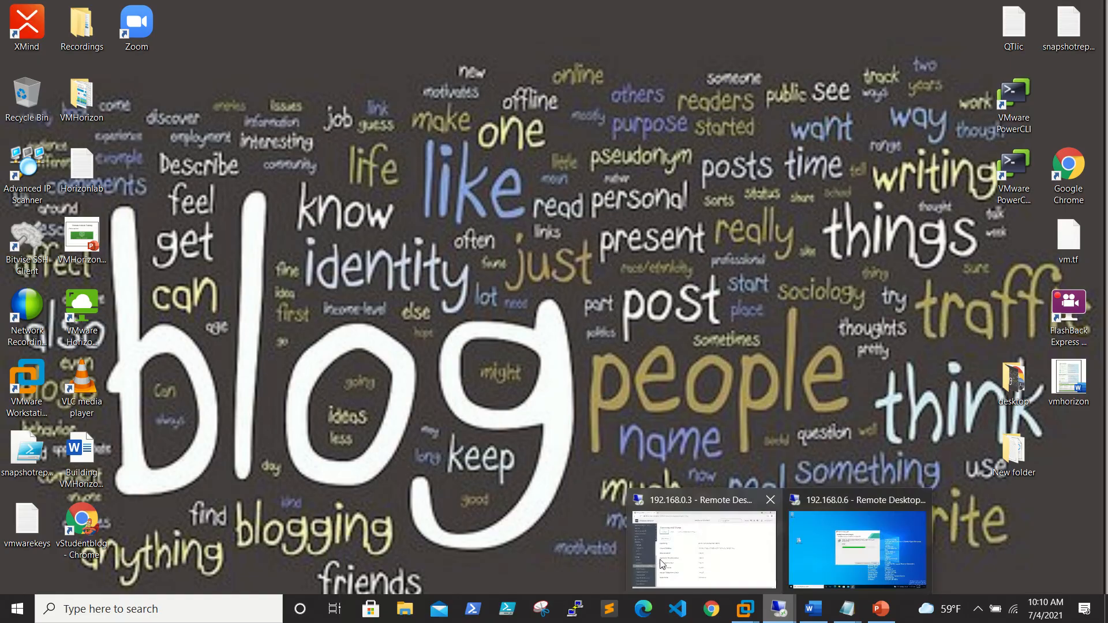
{"action": "left_click", "coordinate": [684, 573]}
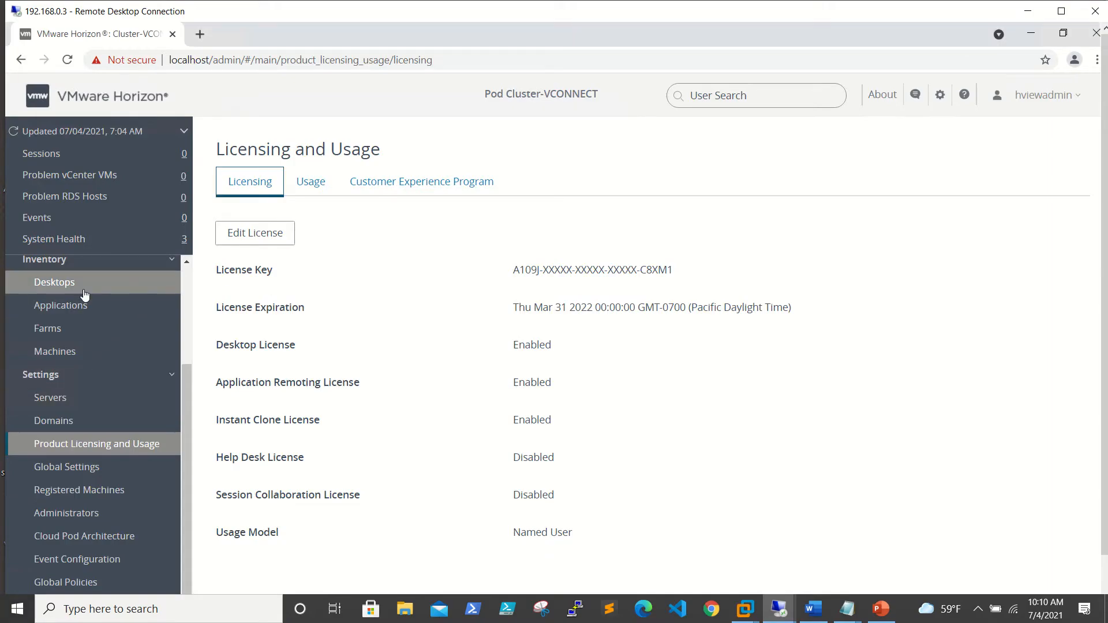
Verify rds1.flc.com and rds2.flc.com under Registered Machines, then return to the empty Farms list.
{"action": "left_click", "coordinate": [84, 332]}
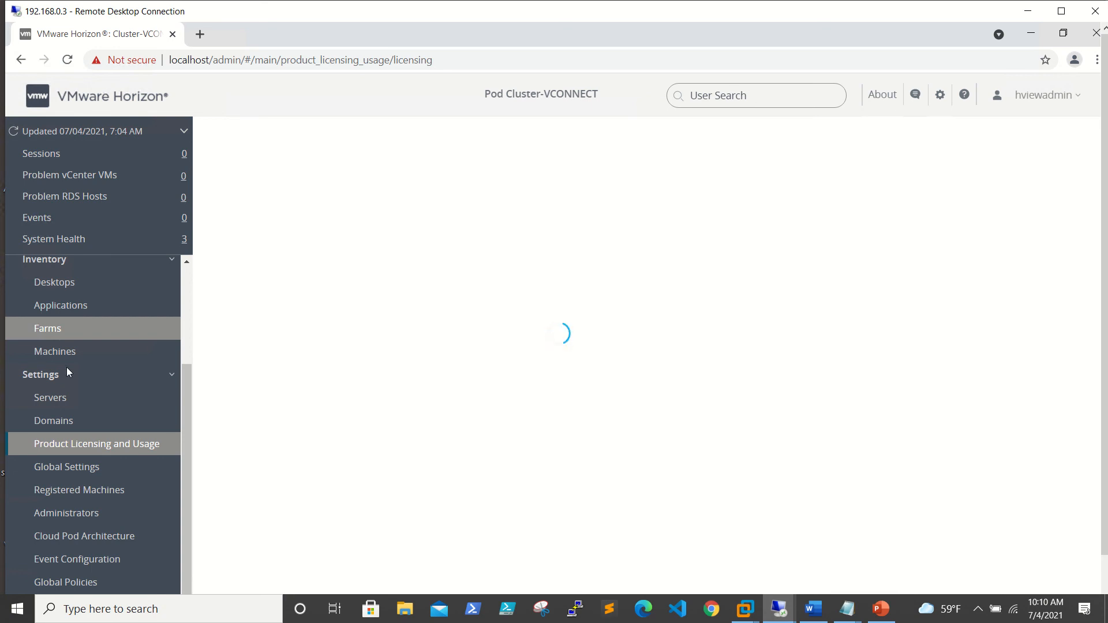
{"action": "left_click", "coordinate": [83, 491]}
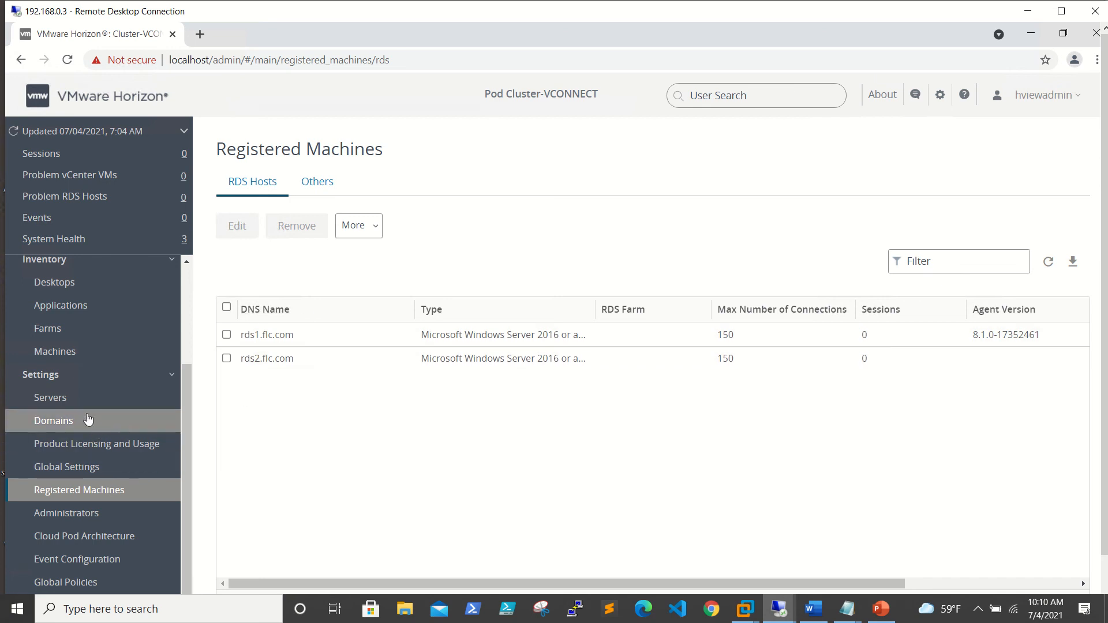
{"action": "left_click", "coordinate": [93, 291]}
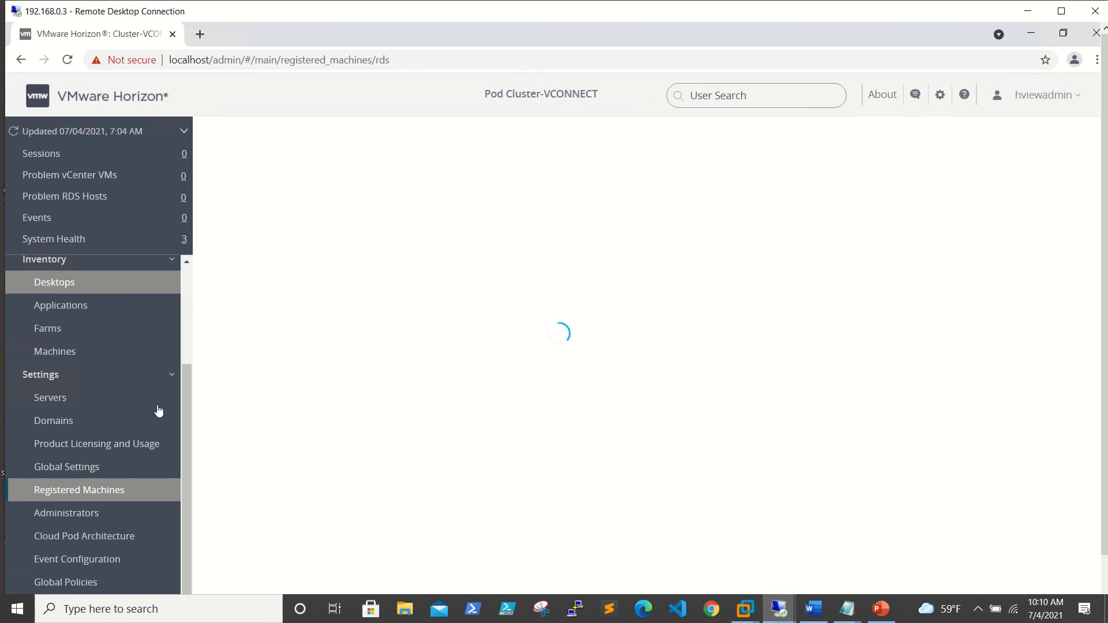
{"action": "left_click", "coordinate": [50, 334]}
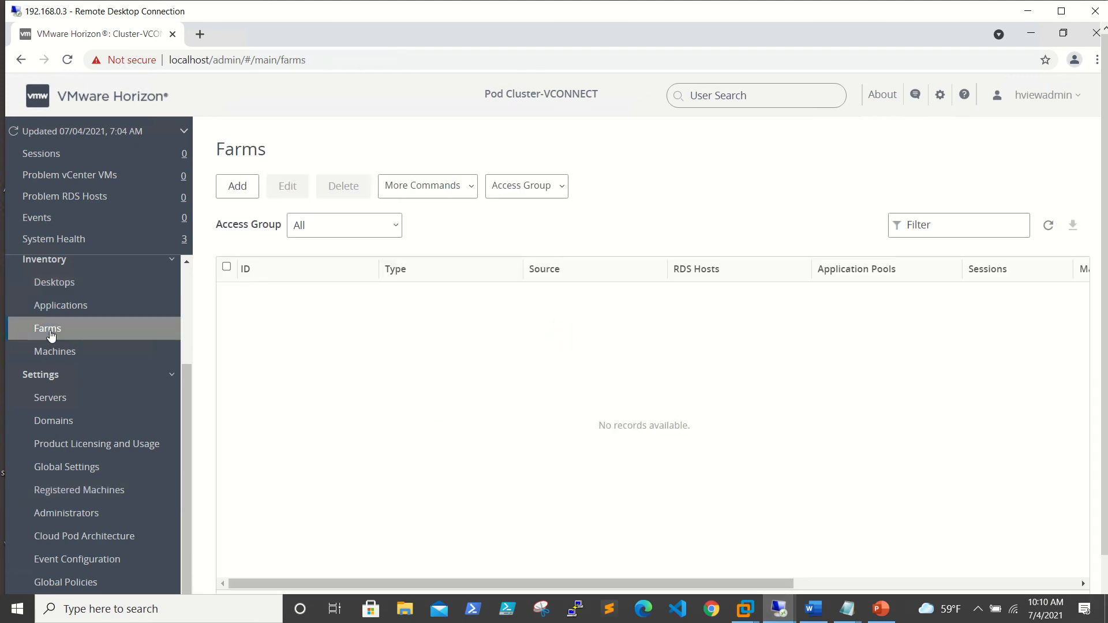
{"action": "mouse_move", "coordinate": [774, 612]}
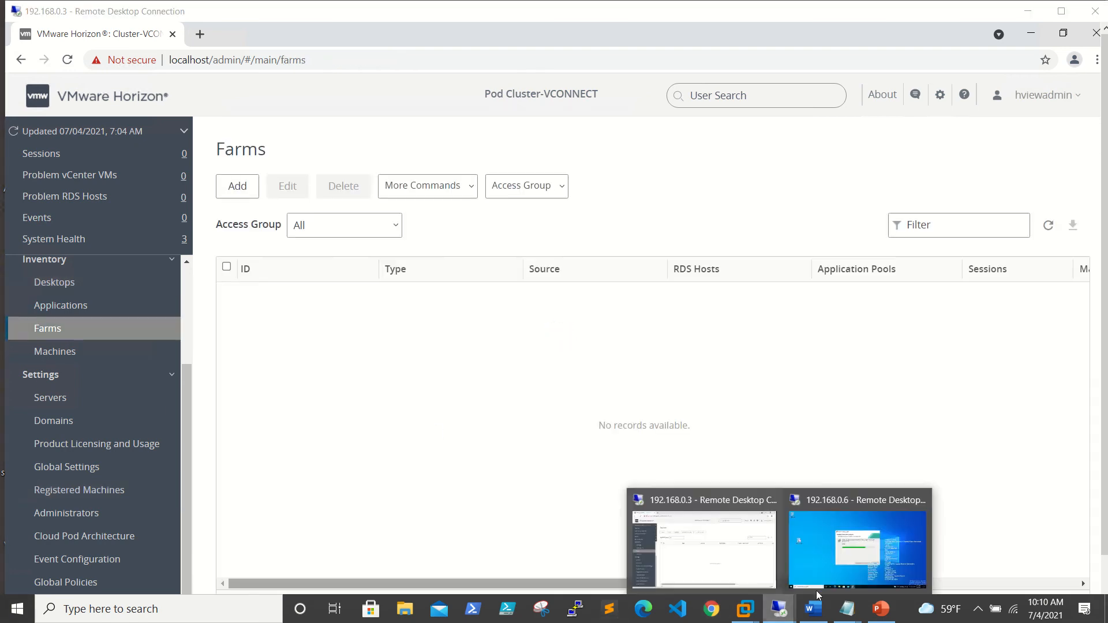
{"action": "left_click", "coordinate": [843, 554]}
{"action": "left_click", "coordinate": [698, 7]}
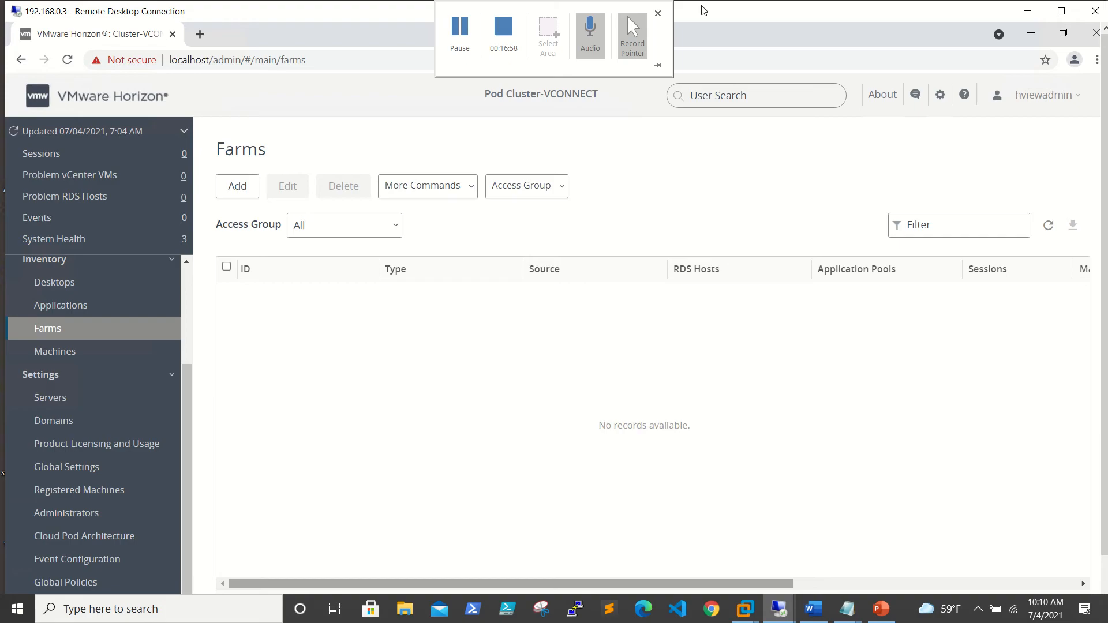
Add a manual farm with ID RDSFarm01, logging off disconnected sessions after 1 minute.
{"action": "left_click", "coordinate": [238, 186]}
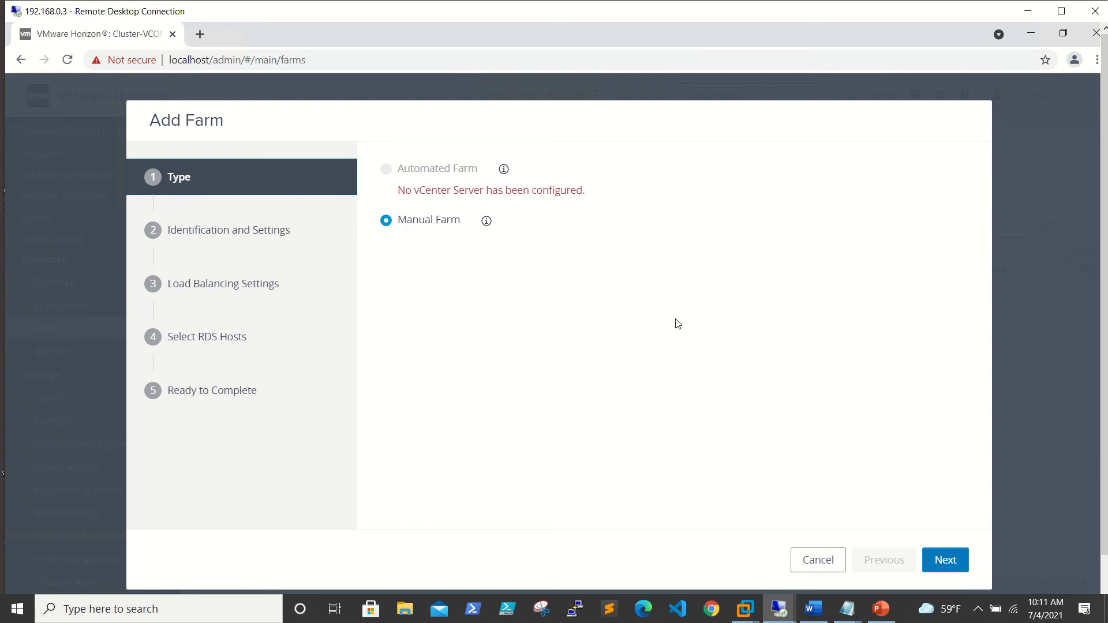
{"action": "left_click", "coordinate": [944, 561]}
{"action": "left_click", "coordinate": [461, 213]}
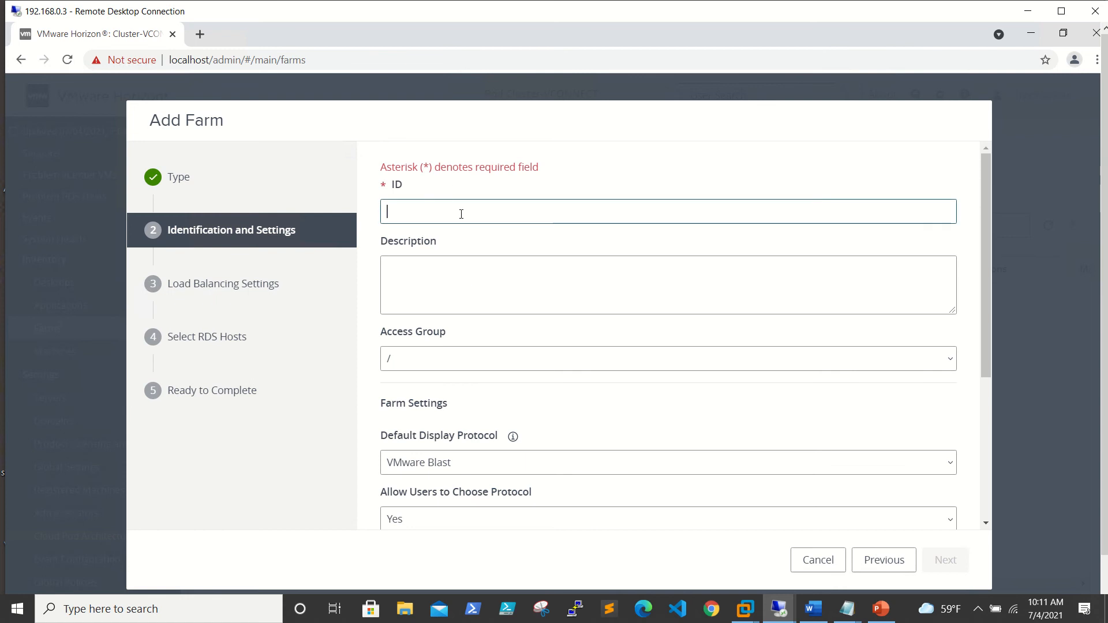
{"action": "type", "text": "RDSF"}
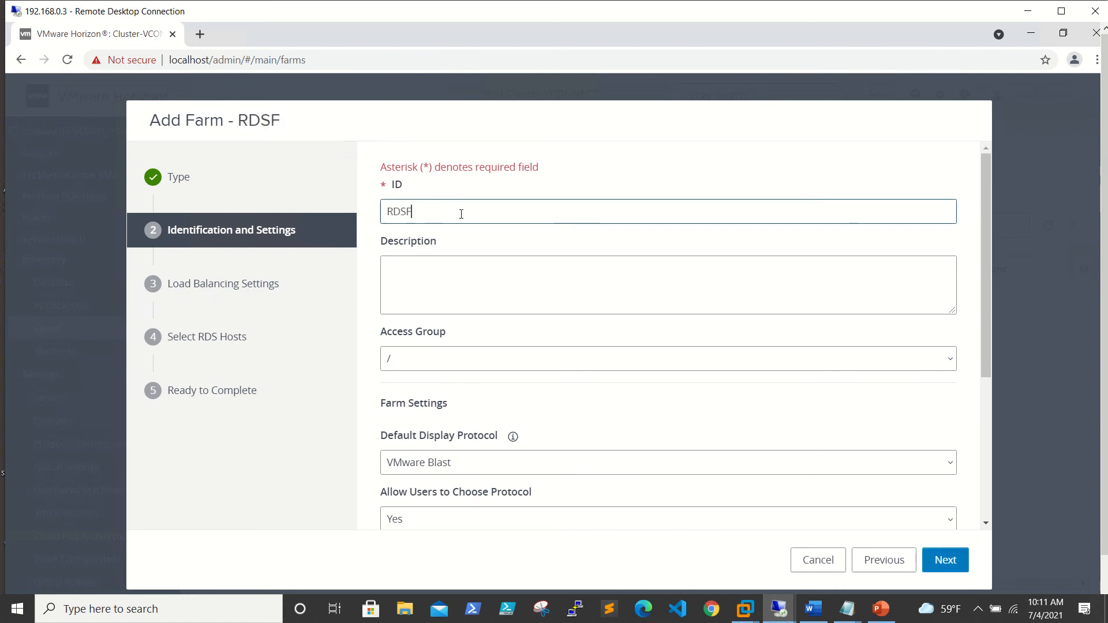
{"action": "type", "text": "arm01"}
{"action": "scroll", "coordinate": [527, 434], "scroll_direction": "down", "scroll_amount": 3}
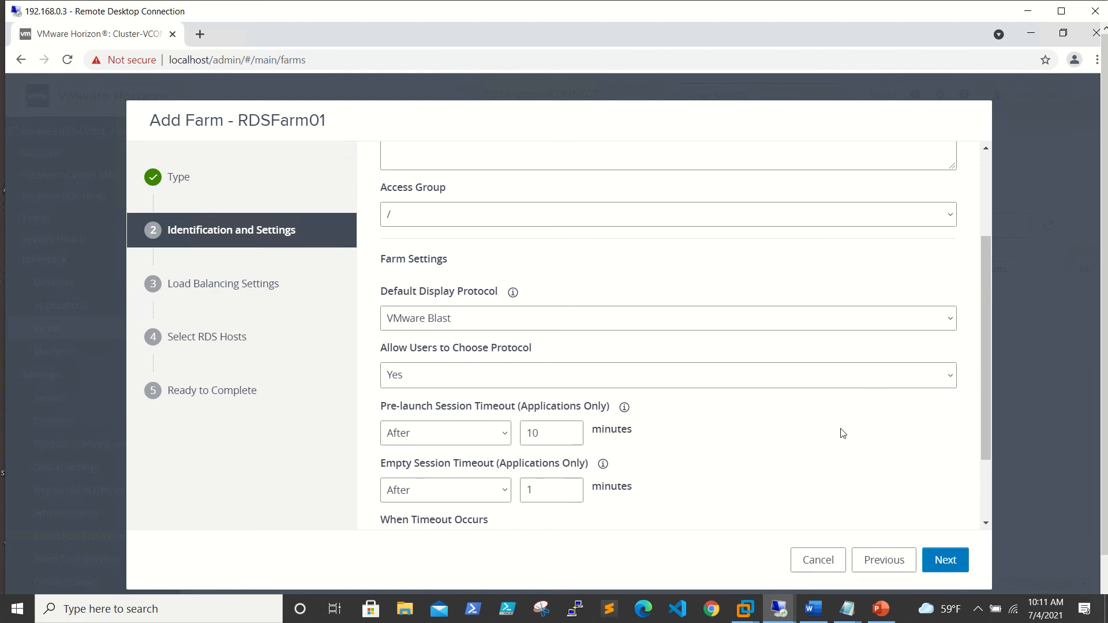
{"action": "scroll", "coordinate": [841, 433], "scroll_direction": "down", "scroll_amount": 2}
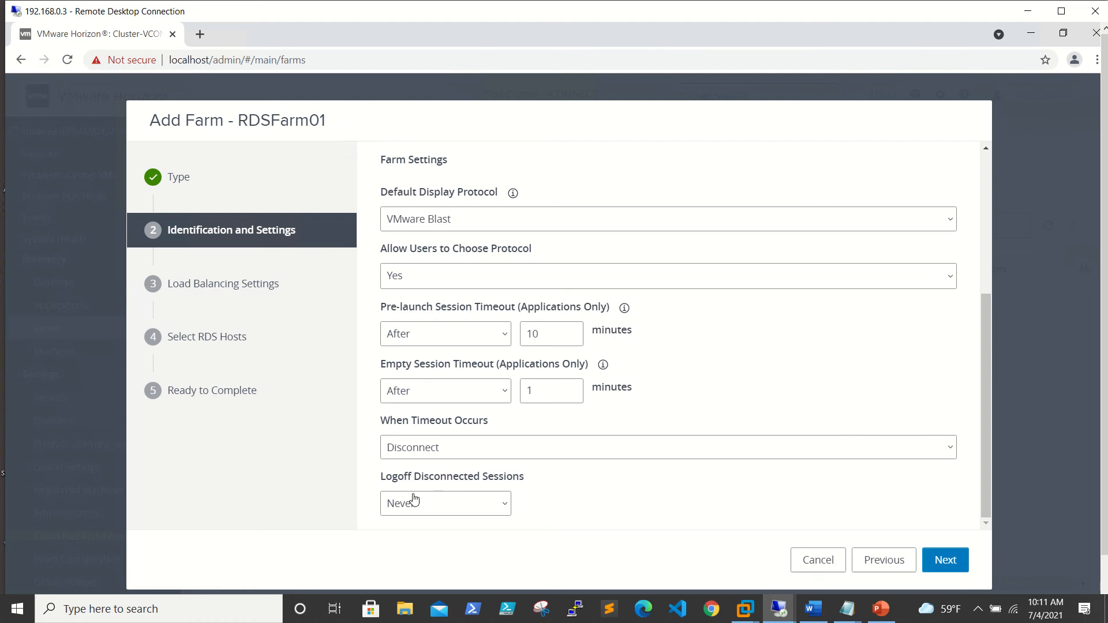
{"action": "left_click", "coordinate": [503, 505]}
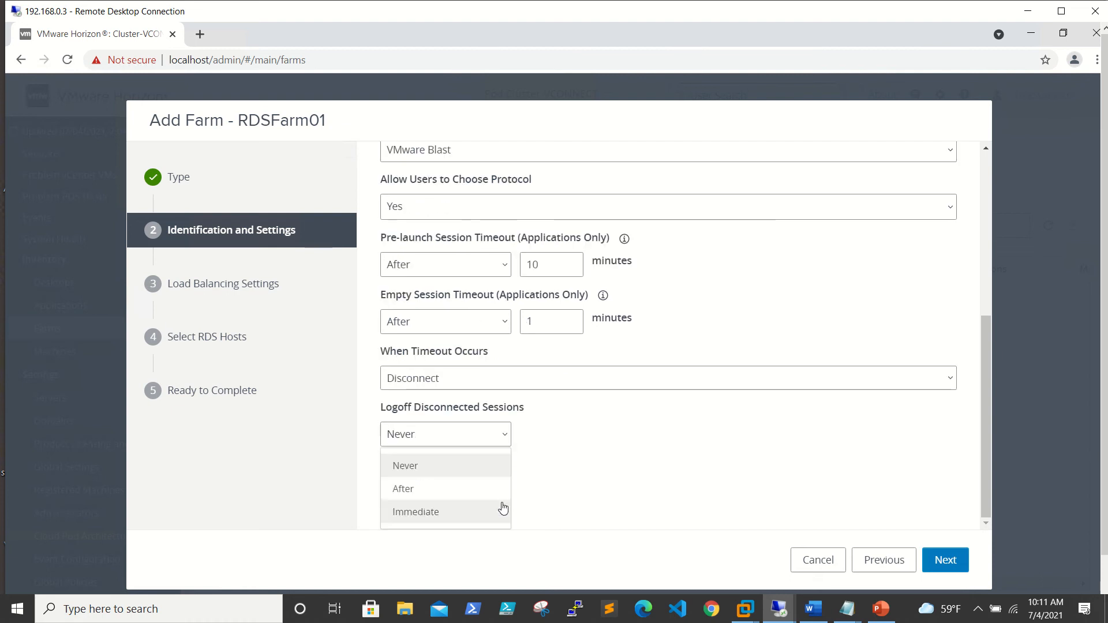
{"action": "left_click", "coordinate": [470, 490]}
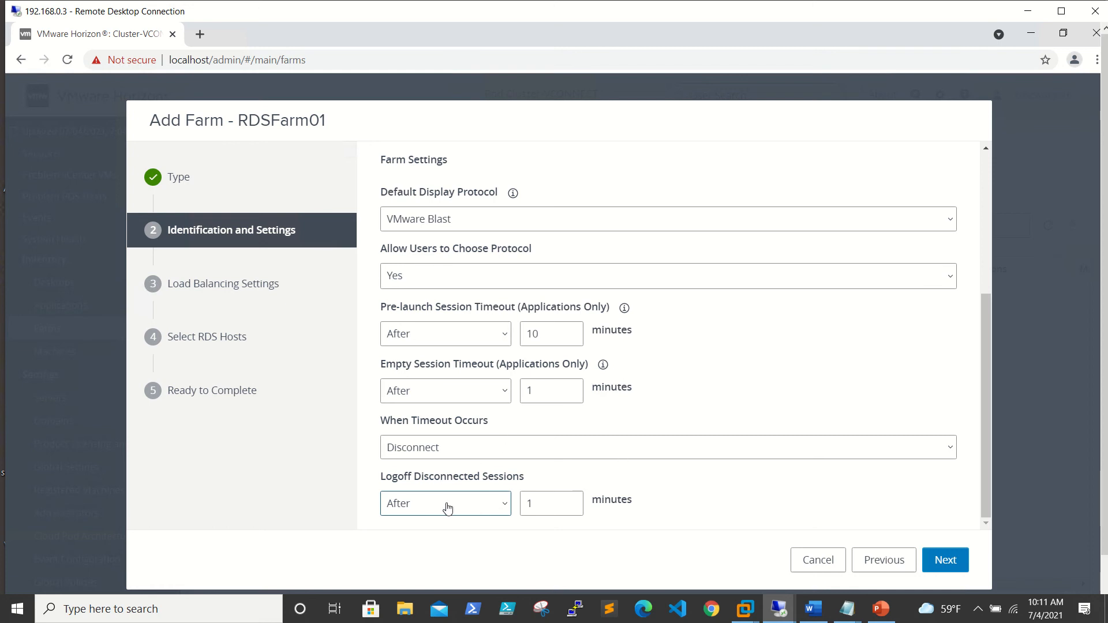
Keep default load balancing, select RDS hosts rds1 and rds2, and submit the farm.
{"action": "left_click", "coordinate": [952, 559]}
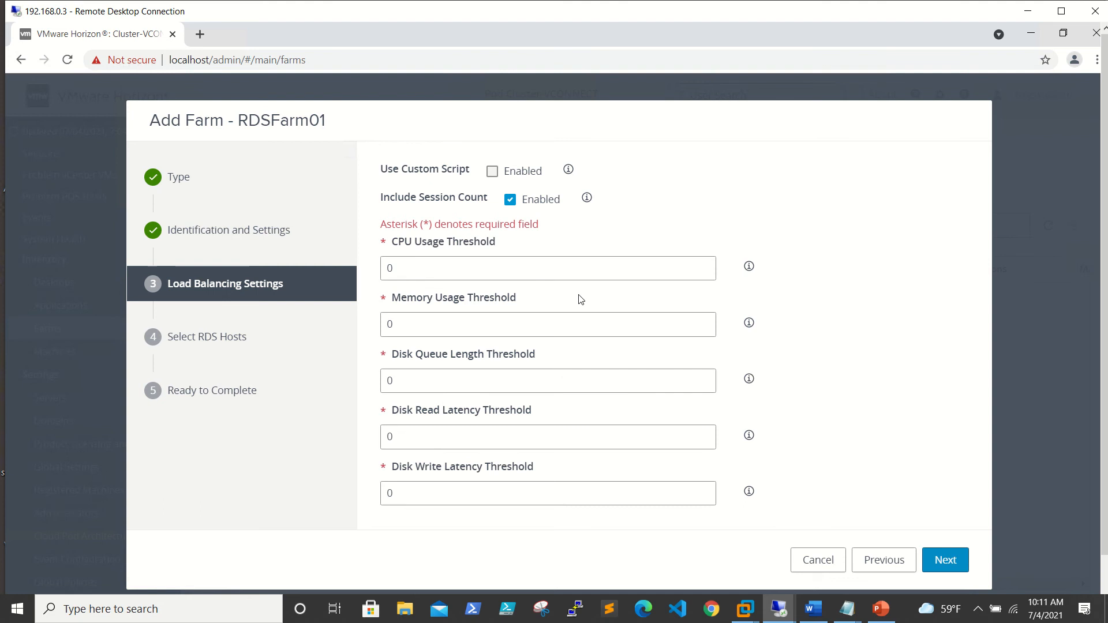
{"action": "left_click", "coordinate": [939, 562]}
{"action": "left_click", "coordinate": [393, 247]}
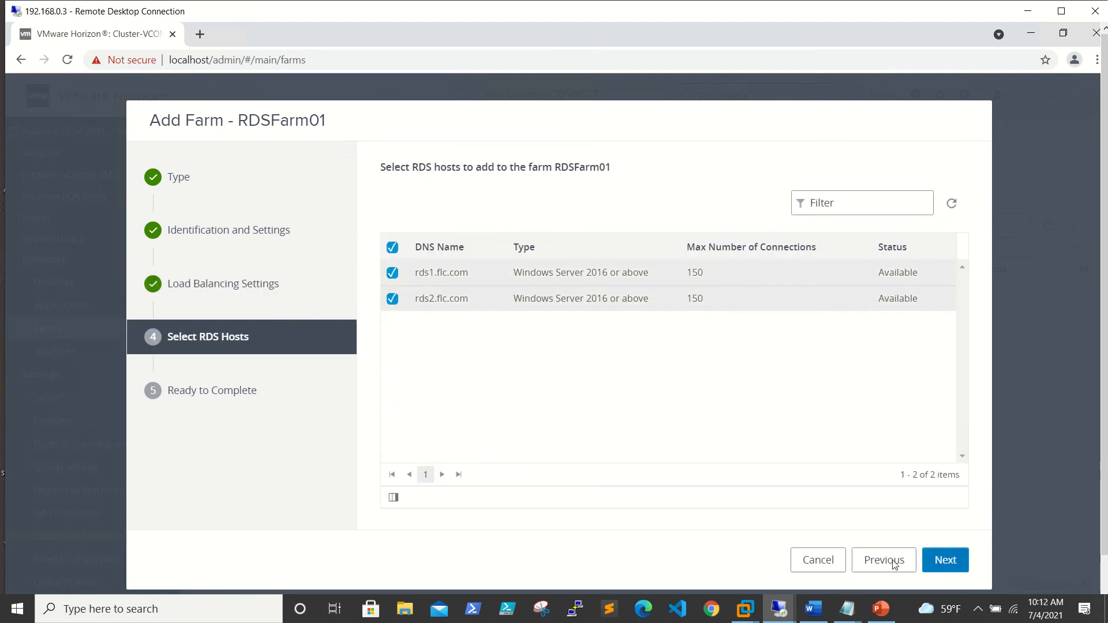
{"action": "left_click", "coordinate": [946, 563]}
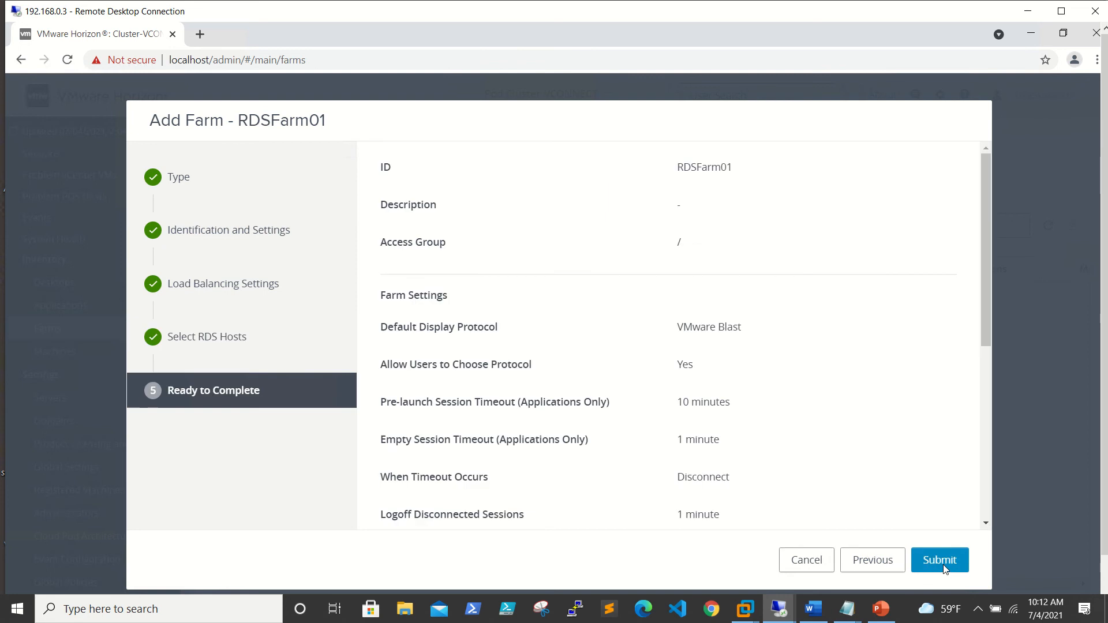
{"action": "left_click", "coordinate": [944, 564]}
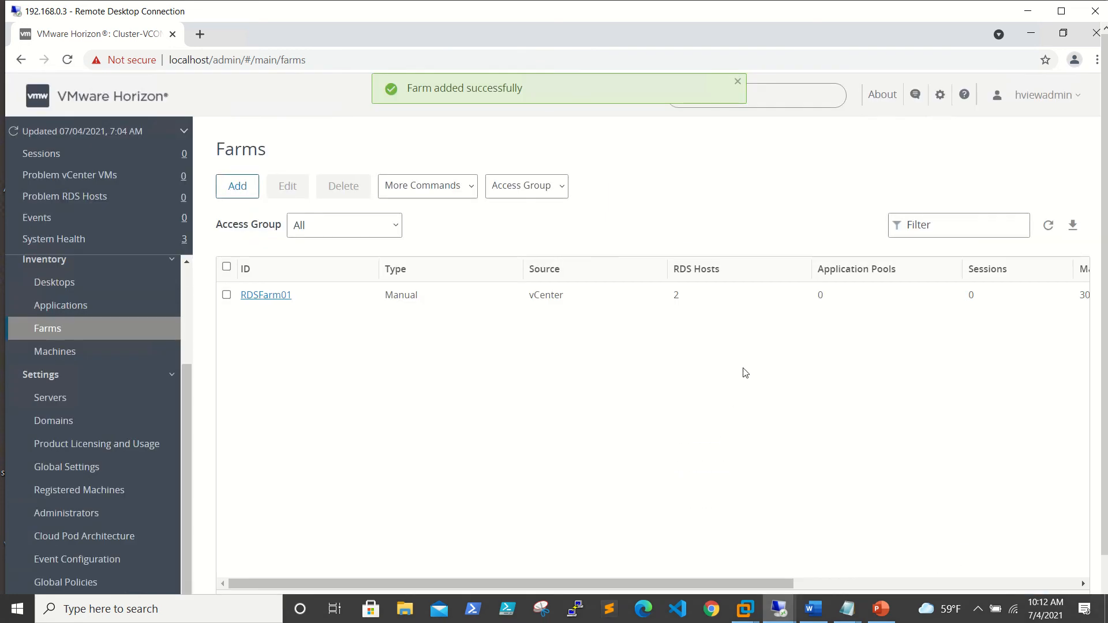
Review RDSFarm01's RDS Hosts and Sessions tabs, then go to the Desktop Pools list.
{"action": "left_click", "coordinate": [268, 296]}
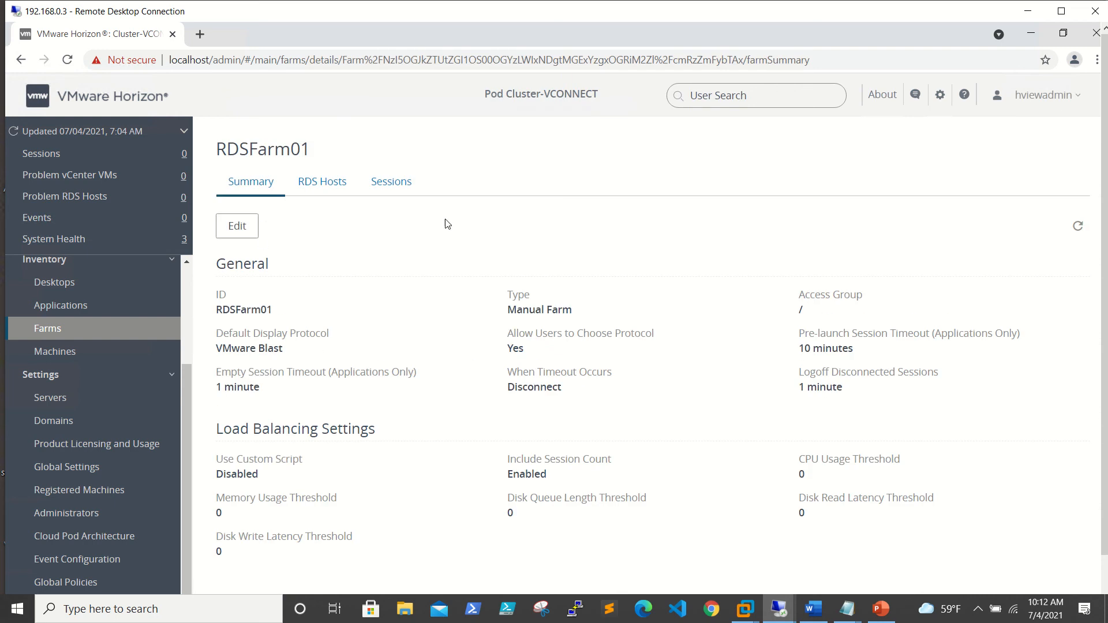
{"action": "left_click", "coordinate": [327, 192]}
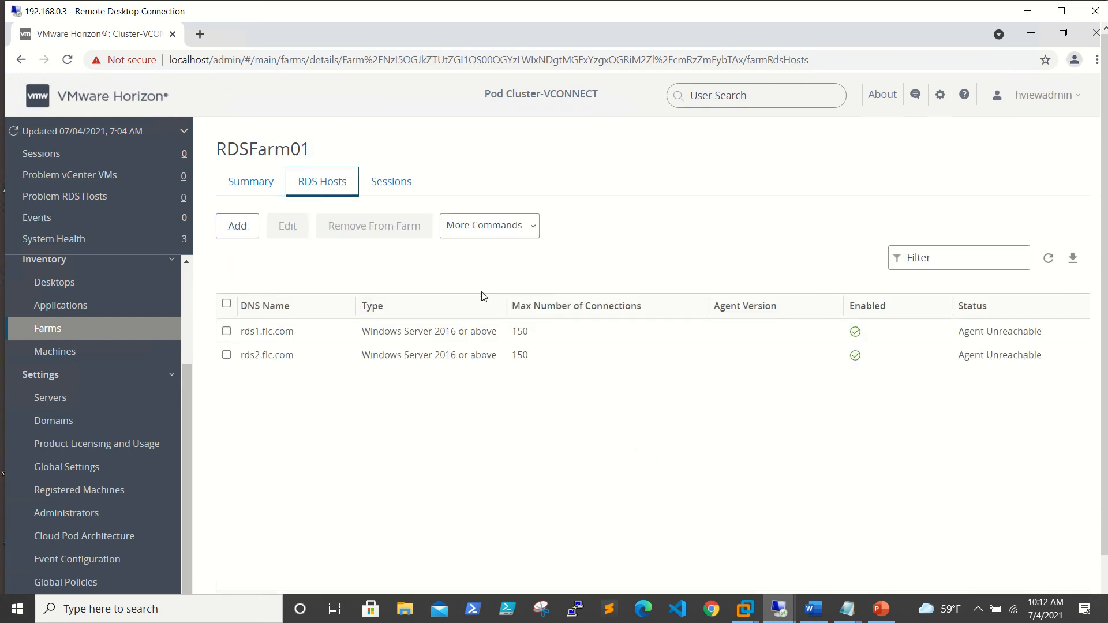
{"action": "left_click", "coordinate": [405, 194]}
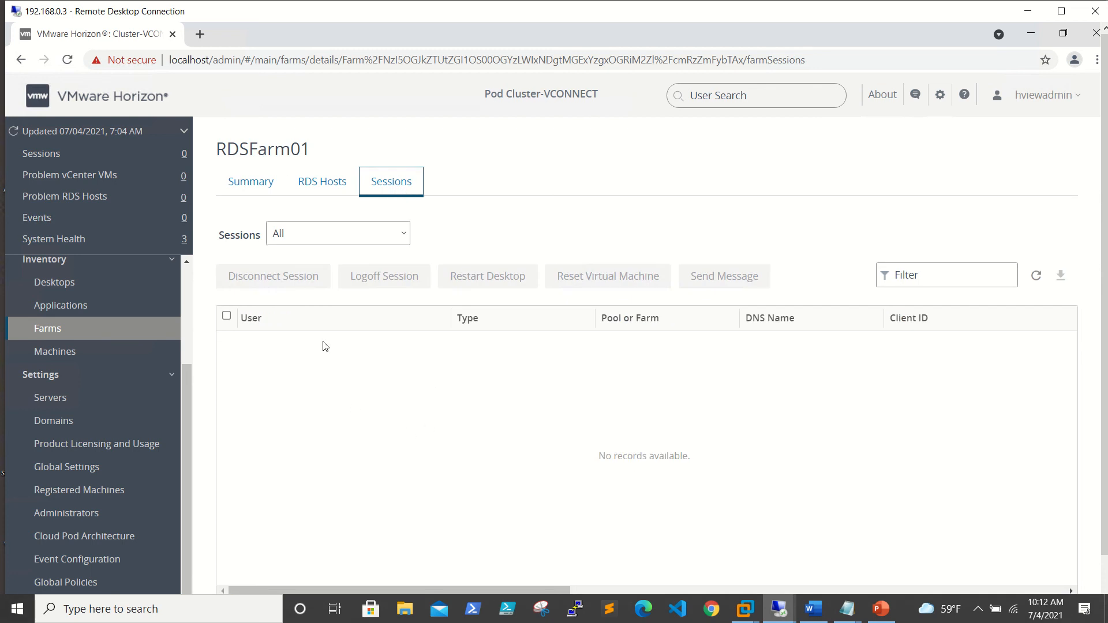
{"action": "left_click", "coordinate": [56, 328]}
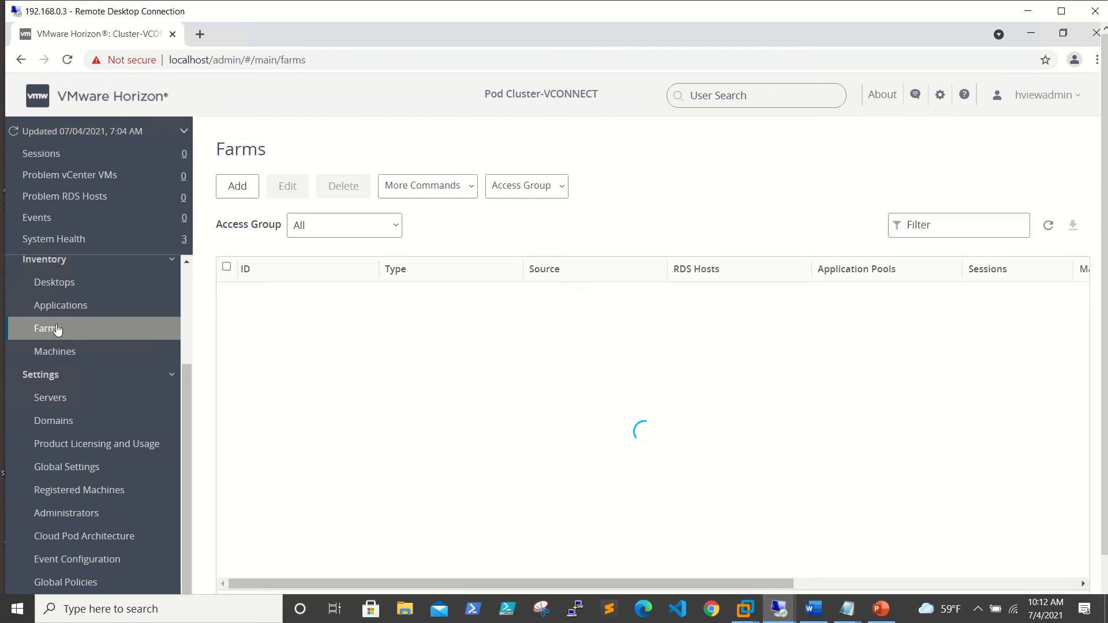
{"action": "left_click", "coordinate": [67, 286]}
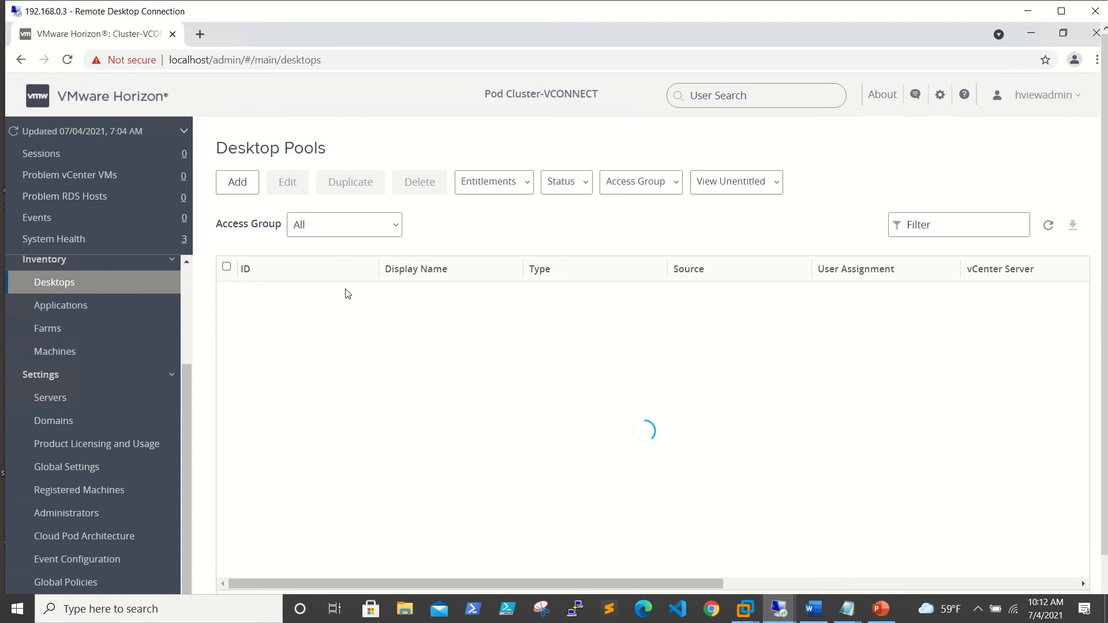
Start an RDS desktop pool, advance to the pool ID step, then cancel the wizard.
{"action": "left_click", "coordinate": [237, 182]}
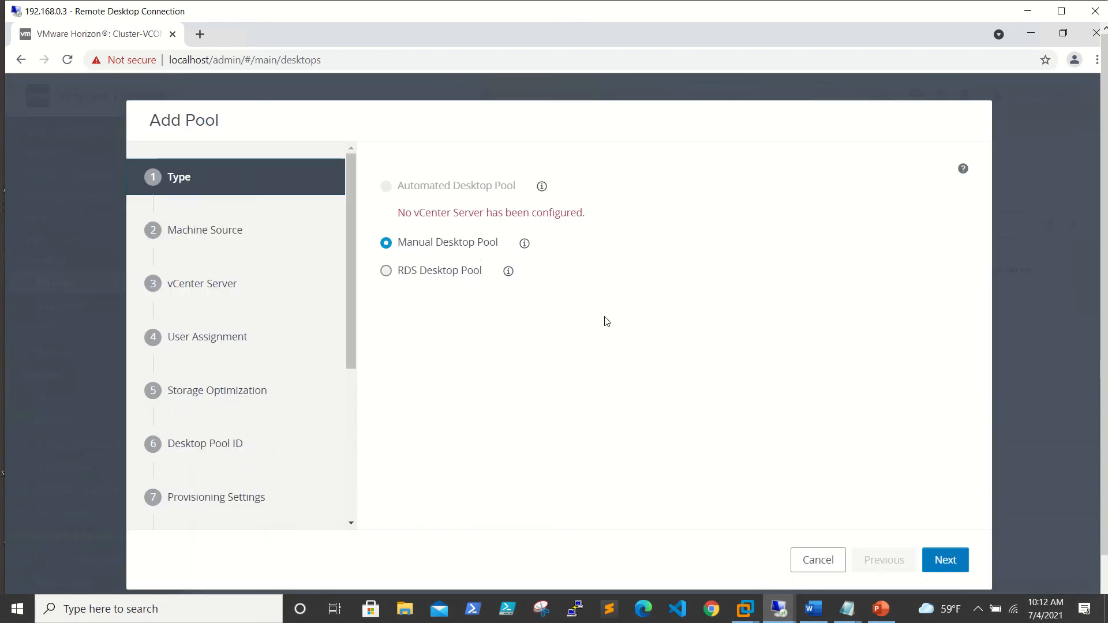
{"action": "left_click", "coordinate": [465, 274]}
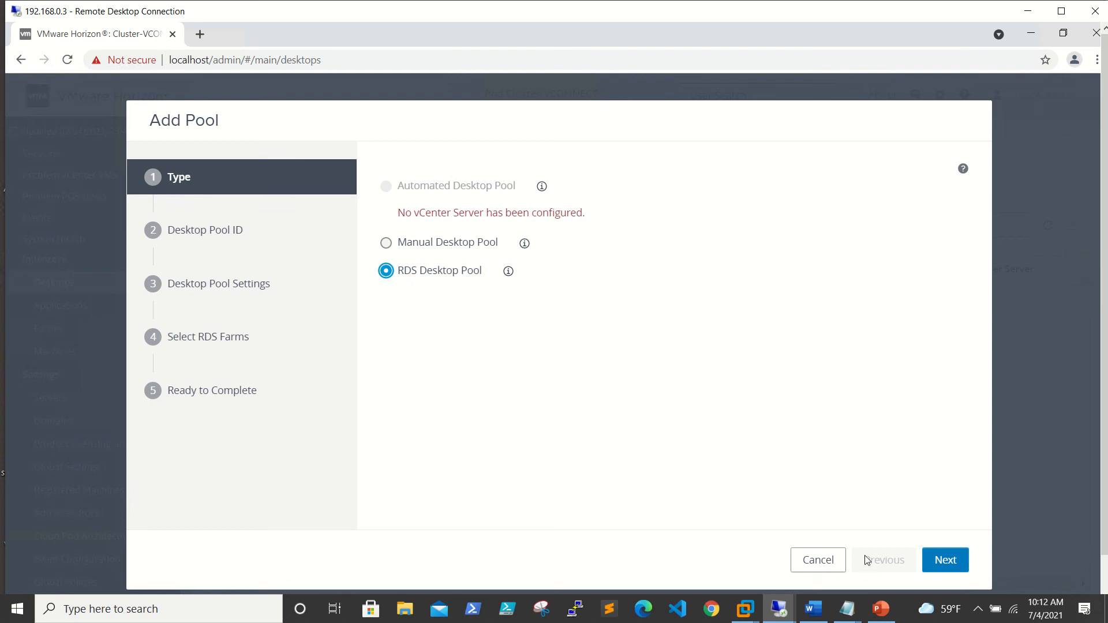
{"action": "left_click", "coordinate": [960, 565]}
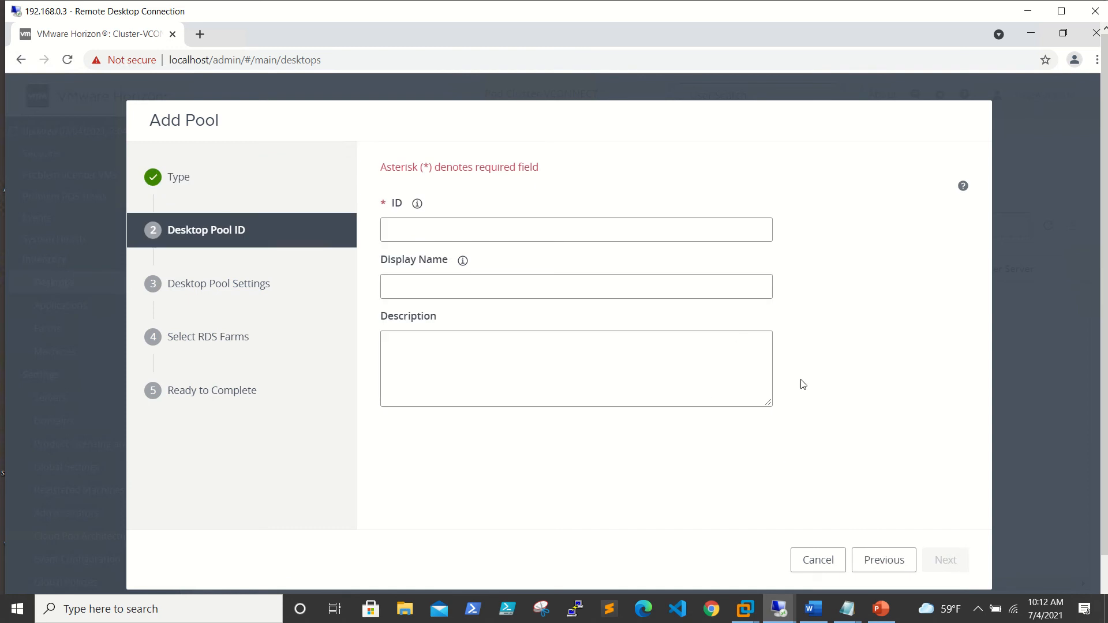
{"action": "left_click", "coordinate": [830, 563]}
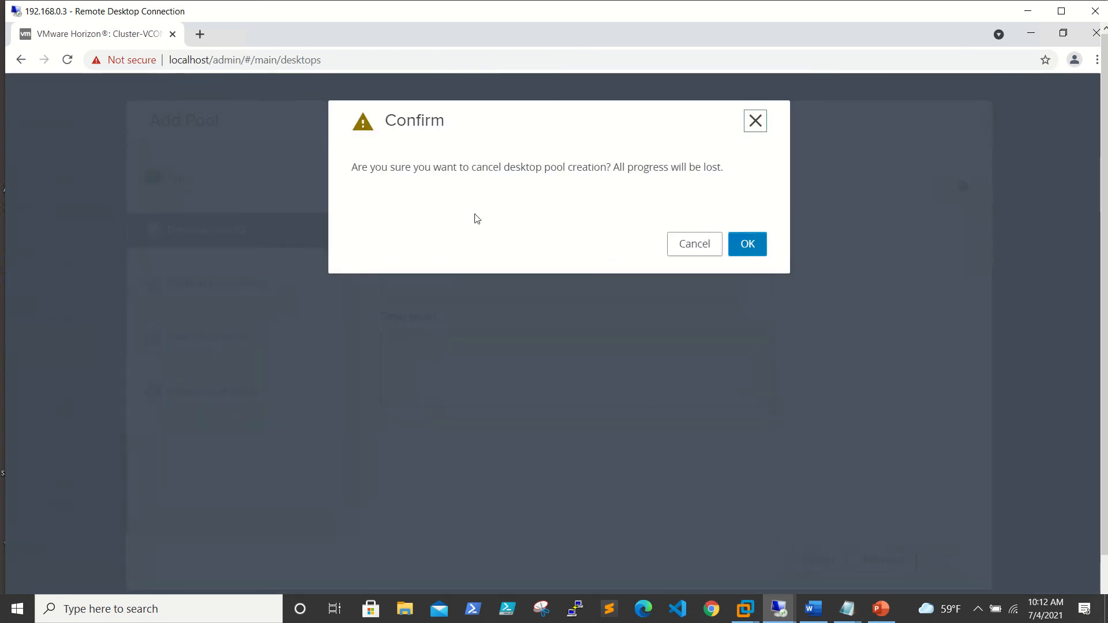
{"action": "left_click", "coordinate": [703, 244]}
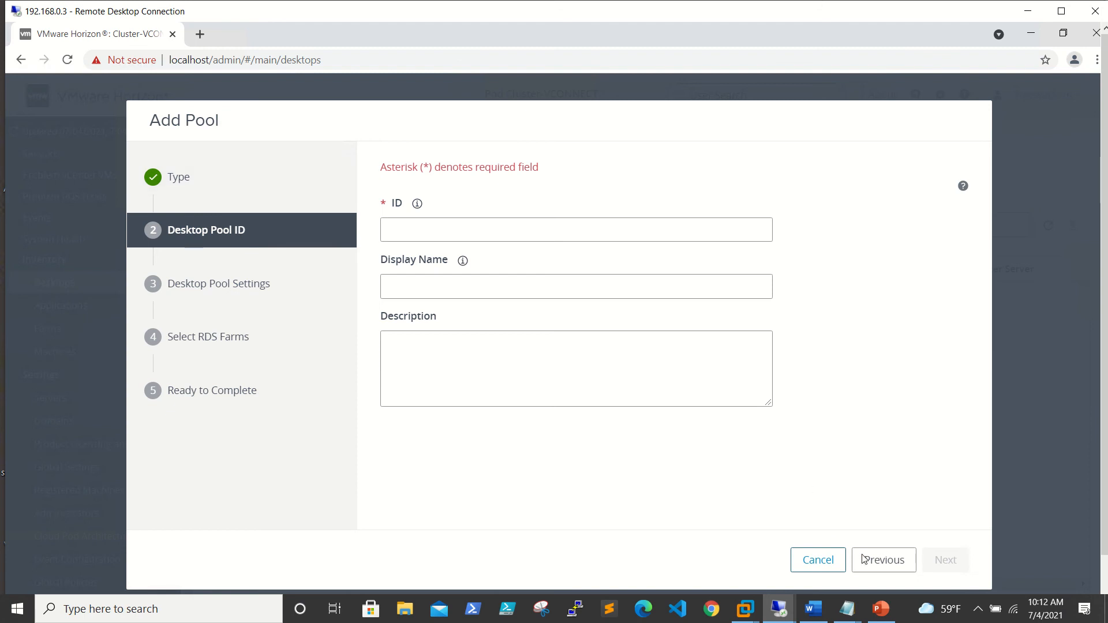
{"action": "left_click", "coordinate": [818, 561]}
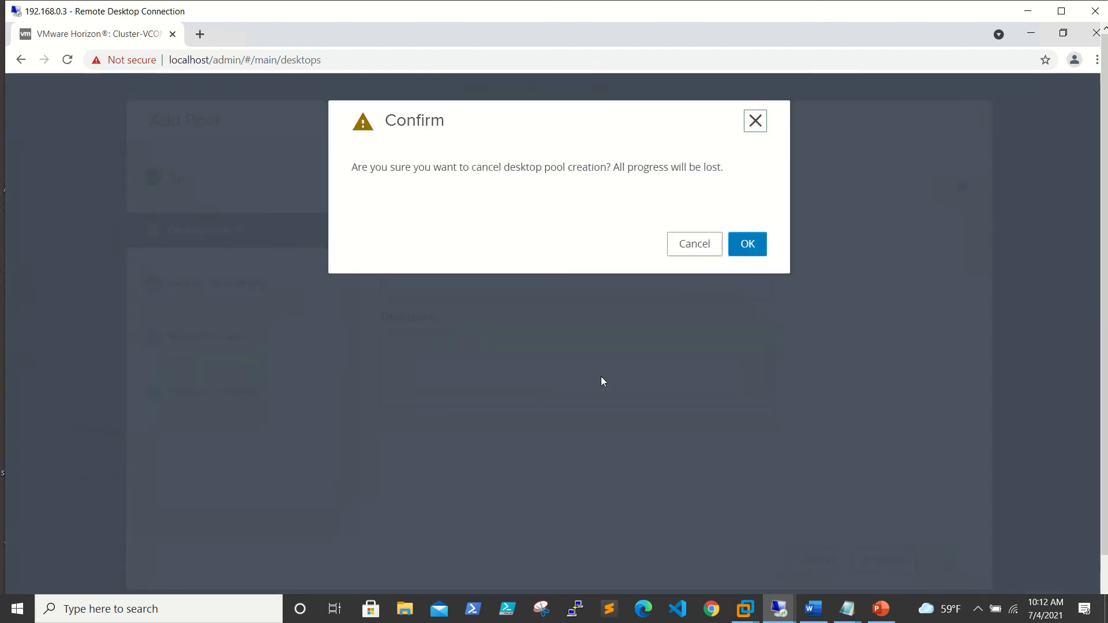
{"action": "left_click", "coordinate": [750, 247]}
Try a manual pool's floating/dedicated assignment, discard it, and restart with RDS Desktop Pool type.
{"action": "left_click", "coordinate": [241, 184]}
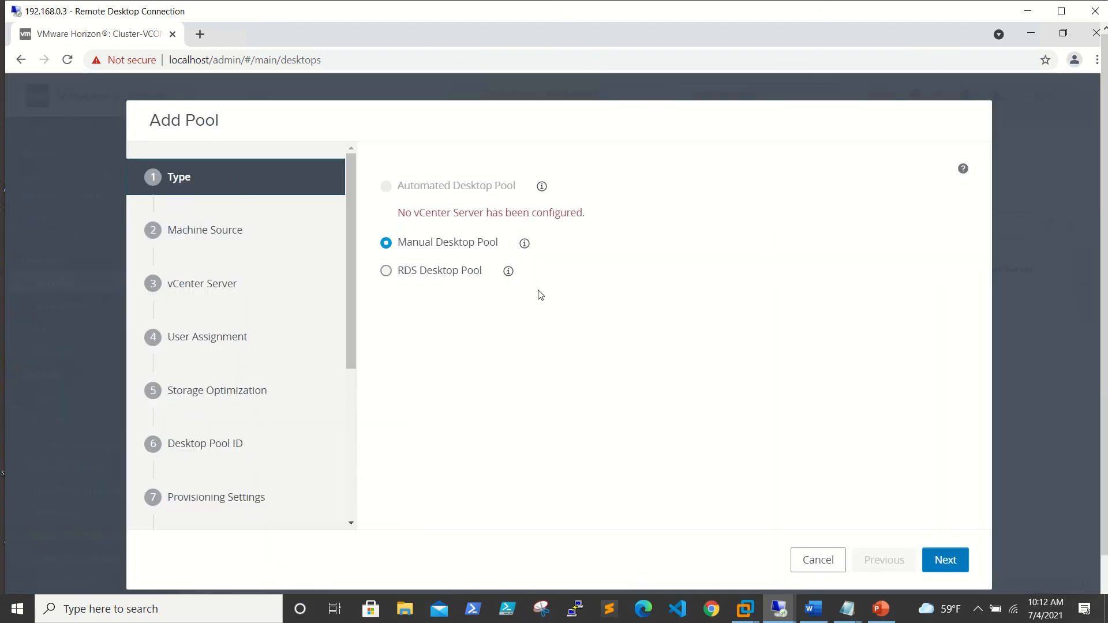
{"action": "left_click", "coordinate": [938, 555]}
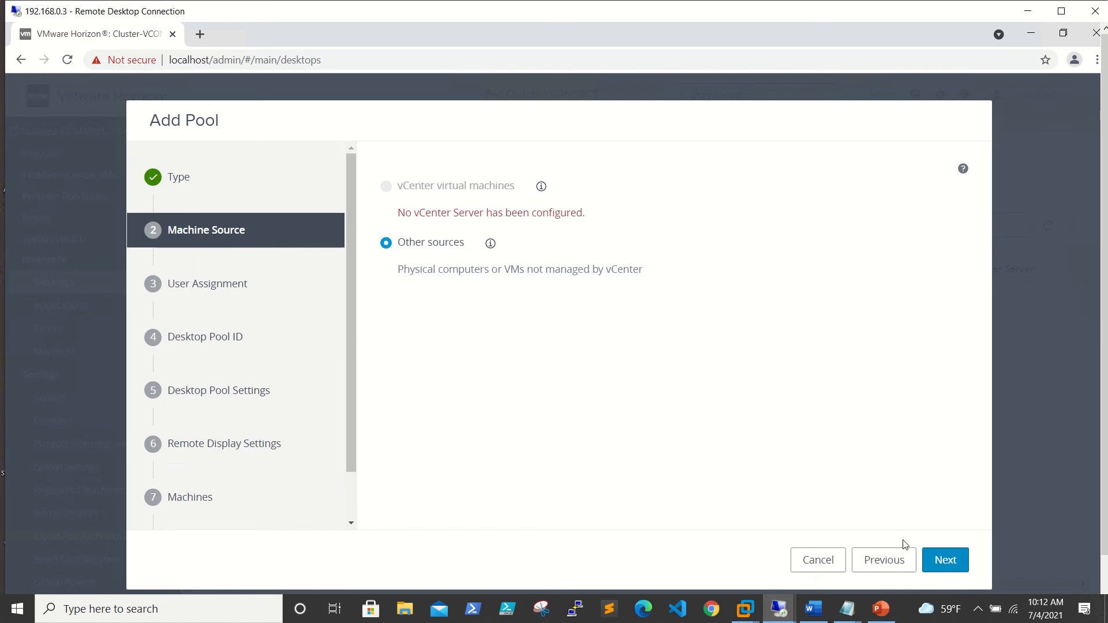
{"action": "left_click", "coordinate": [944, 558]}
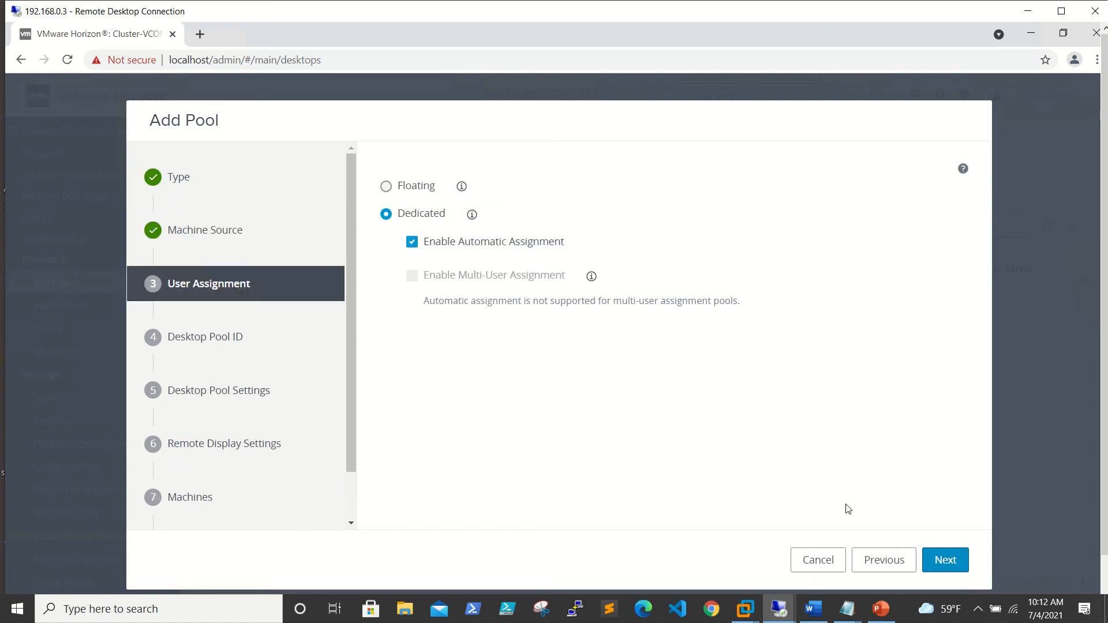
{"action": "left_click", "coordinate": [416, 189]}
{"action": "left_click", "coordinate": [421, 214]}
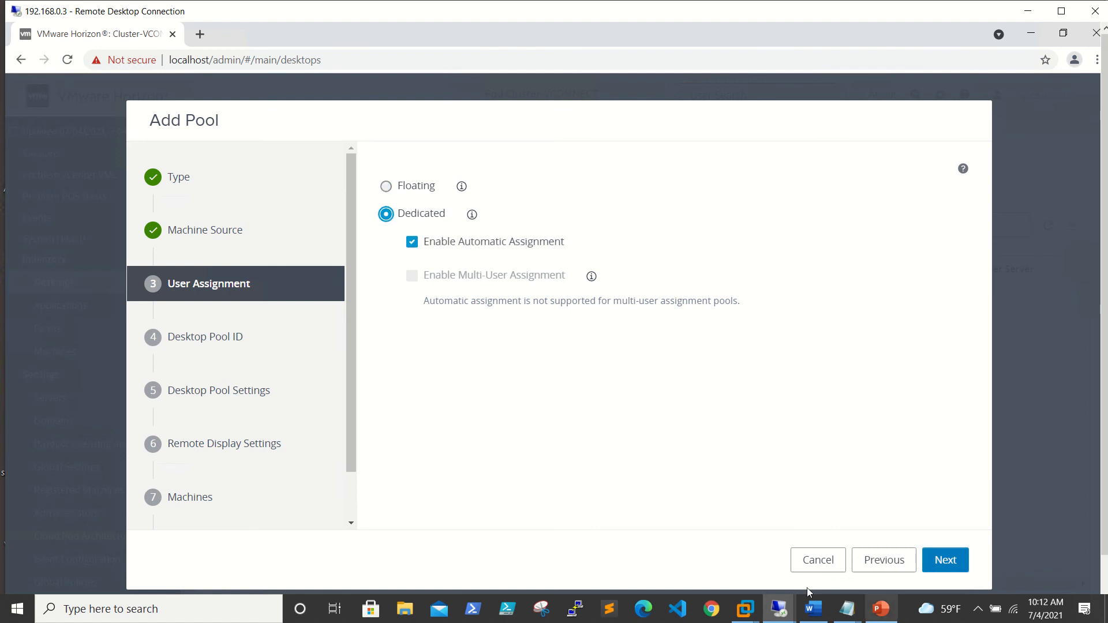
{"action": "left_click", "coordinate": [811, 566]}
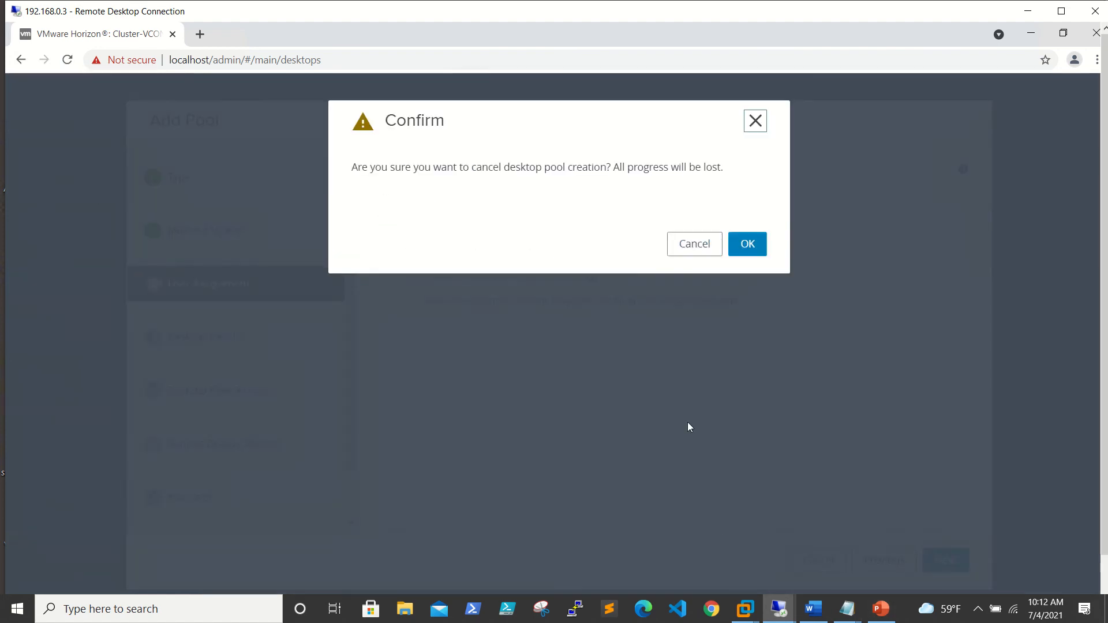
{"action": "left_click", "coordinate": [747, 244]}
{"action": "left_click", "coordinate": [234, 183]}
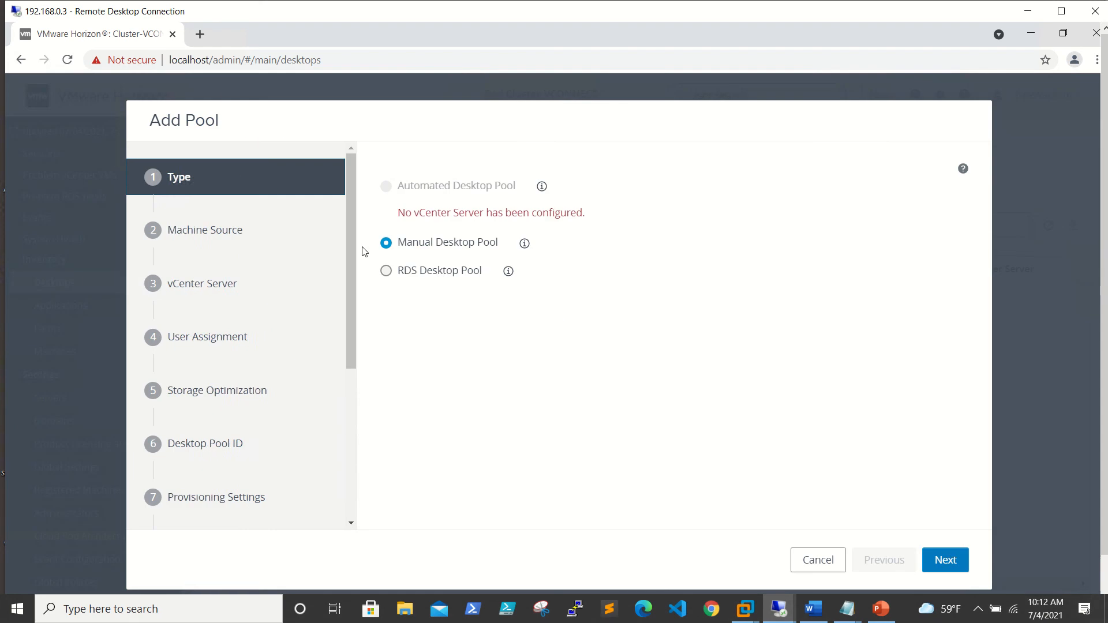
{"action": "left_click", "coordinate": [456, 266]}
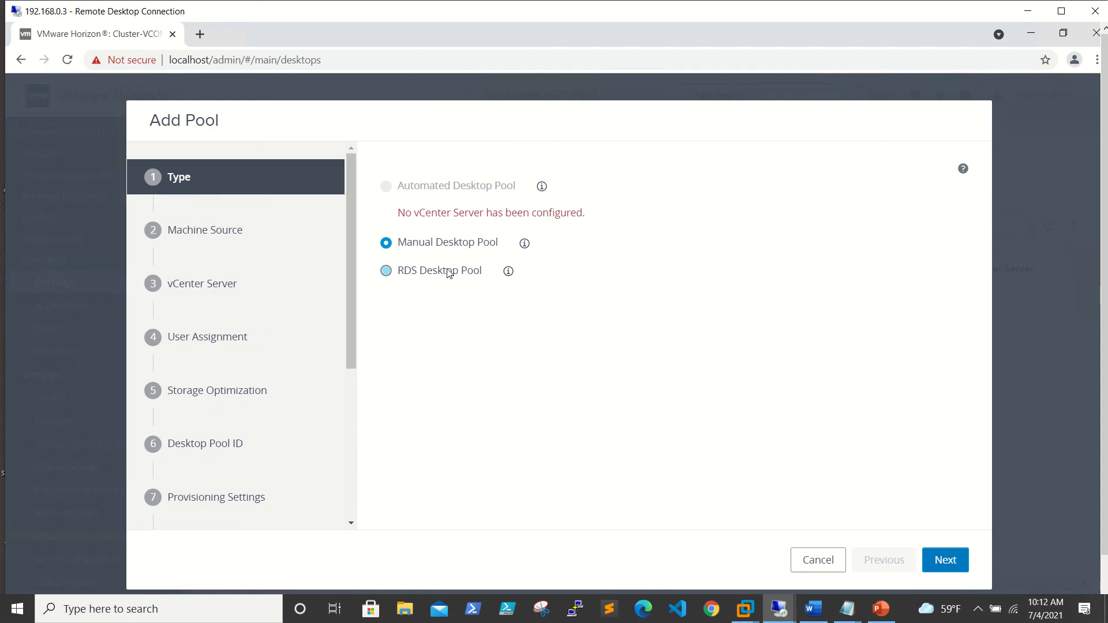
Set the pool ID, display name and description all to RDSPool.
{"action": "left_click", "coordinate": [947, 560]}
{"action": "left_click", "coordinate": [487, 231]}
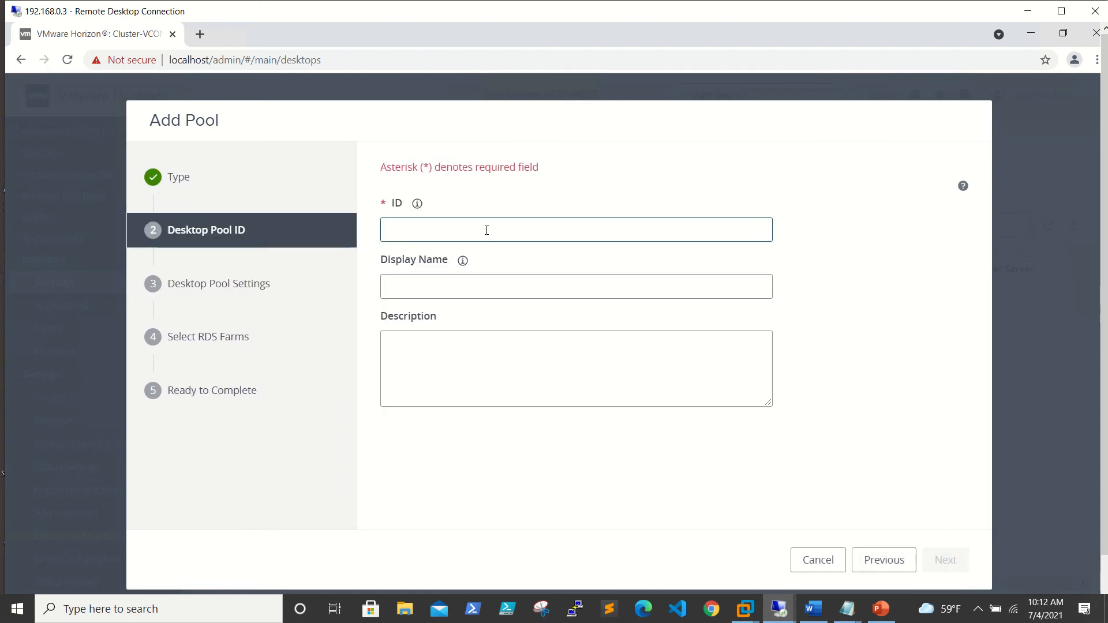
{"action": "type", "text": "RD"}
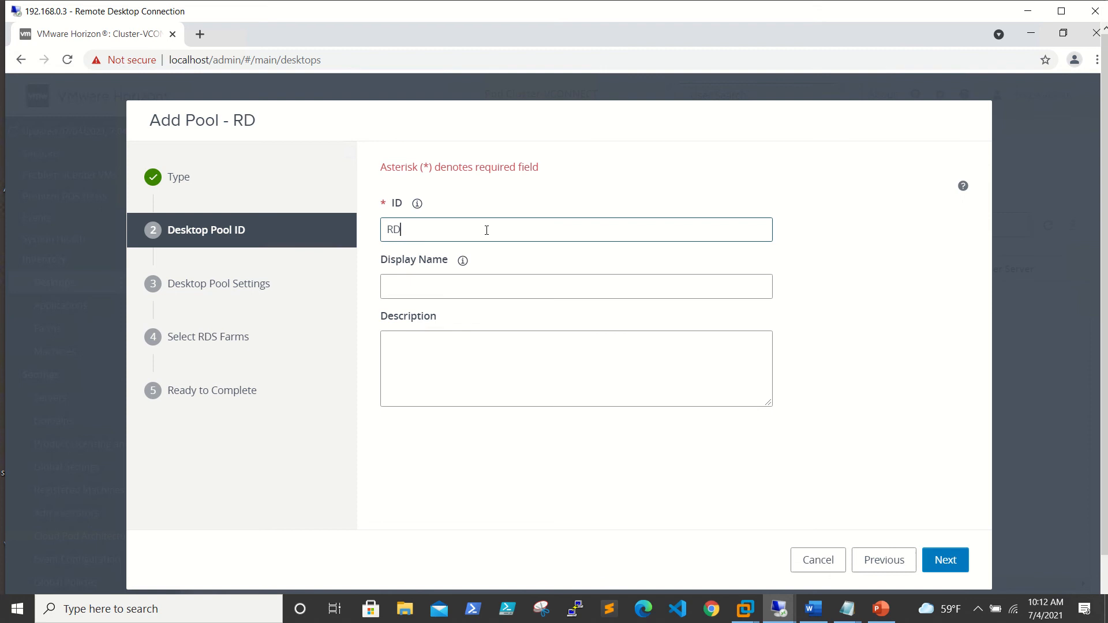
{"action": "type", "text": "SPool"}
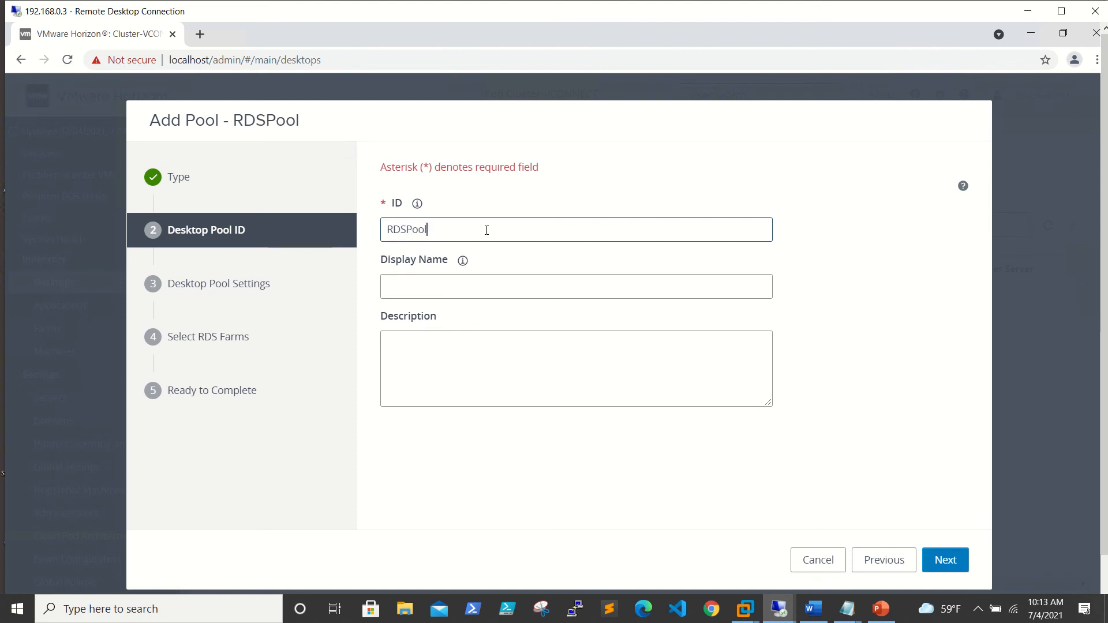
{"action": "double_click", "coordinate": [486, 231]}
{"action": "key", "text": "ctrl+c"}
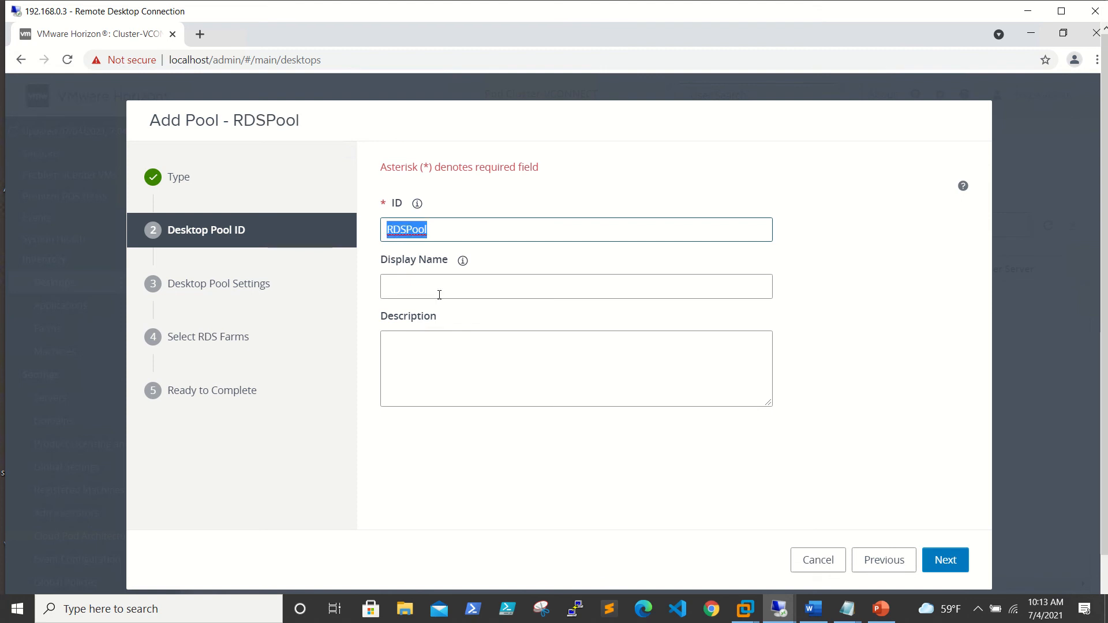
{"action": "left_click", "coordinate": [440, 295]}
{"action": "key", "text": "ctrl+v"}
{"action": "left_click", "coordinate": [527, 367]}
{"action": "key", "text": "ctrl+v"}
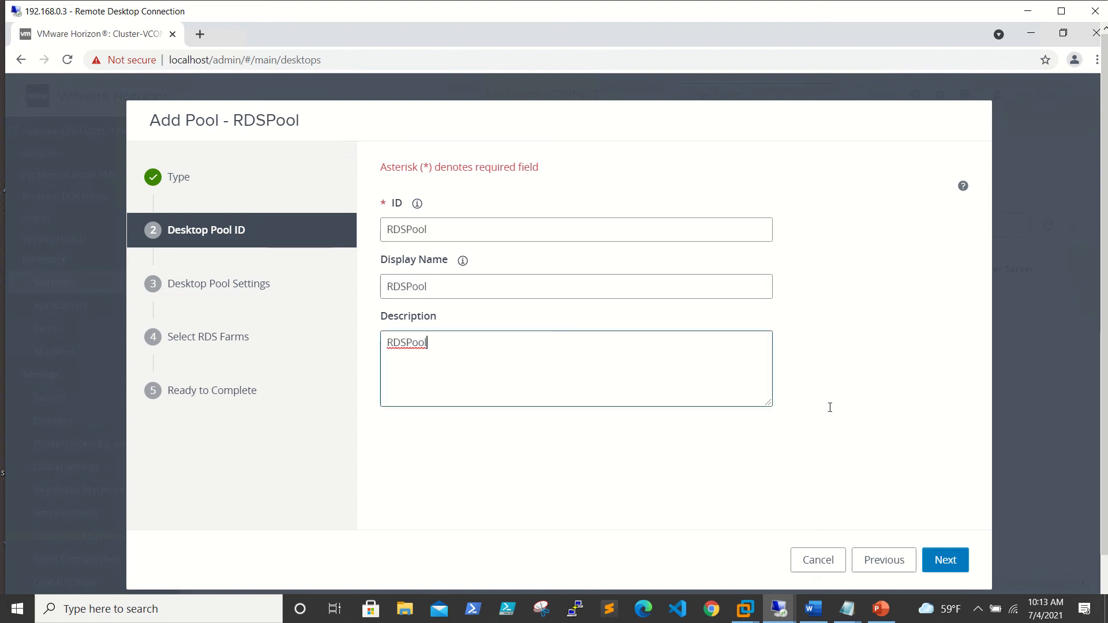
Set Allow Separate Desktop Sessions from Different Client Devices to Yes.
{"action": "left_click", "coordinate": [944, 559]}
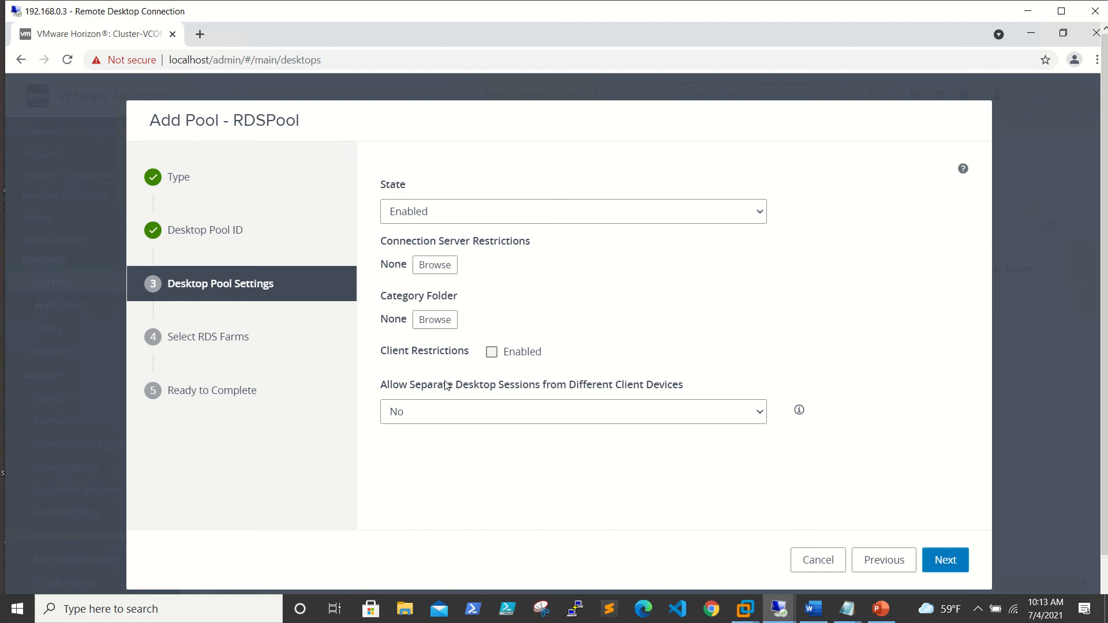
{"action": "left_click", "coordinate": [760, 415]}
{"action": "left_click", "coordinate": [521, 436]}
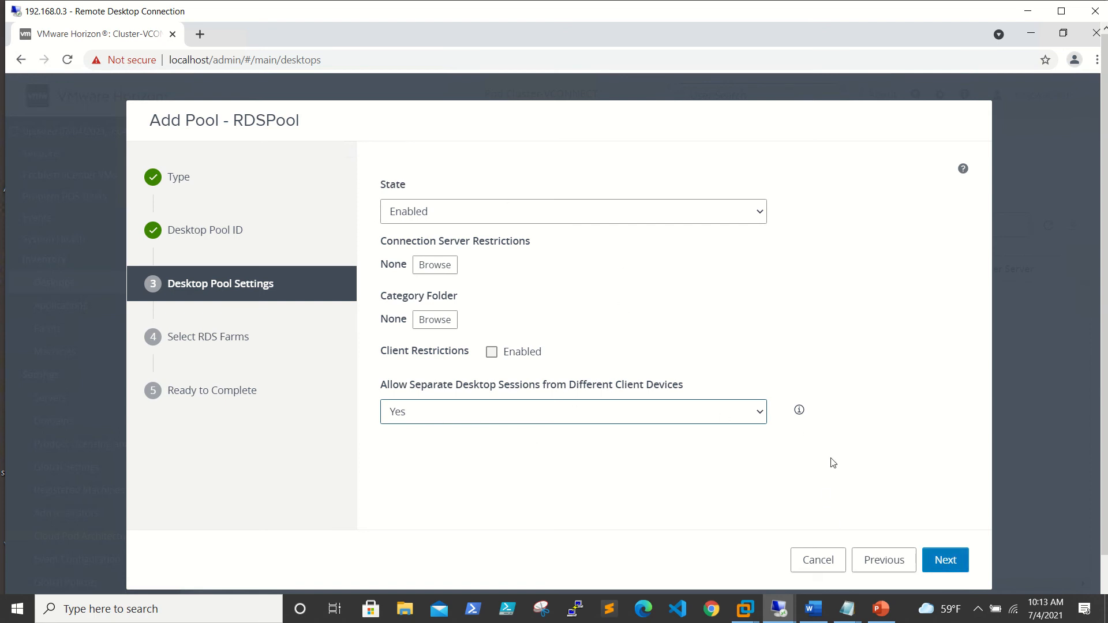
Choose RDSFarm01 as the farm for the RDSPool desktop pool.
{"action": "left_click", "coordinate": [947, 562]}
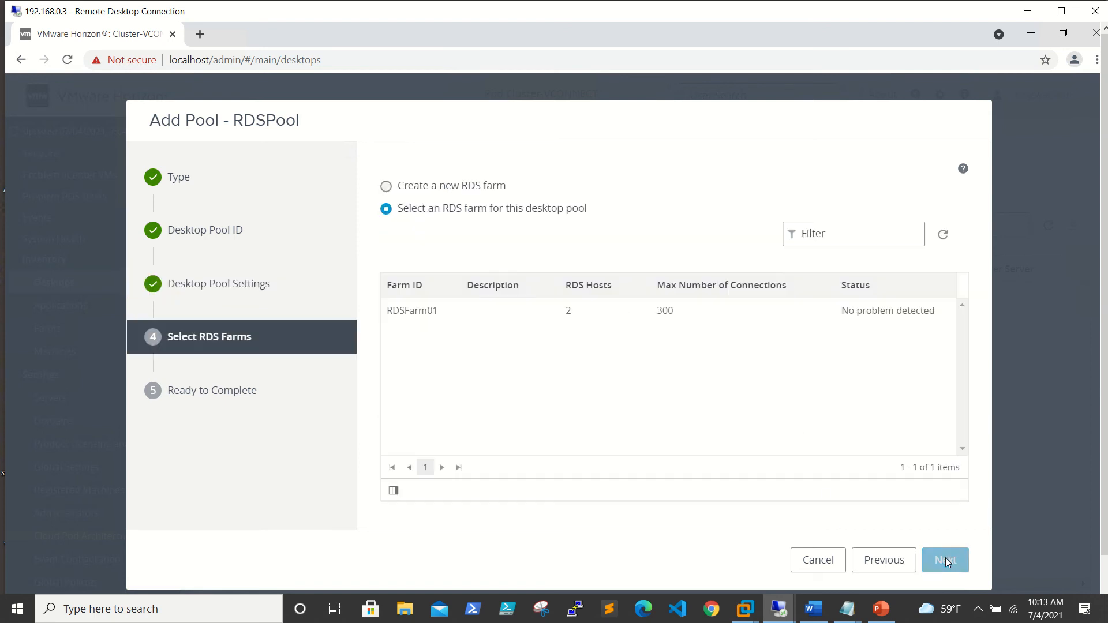
{"action": "left_click", "coordinate": [408, 312]}
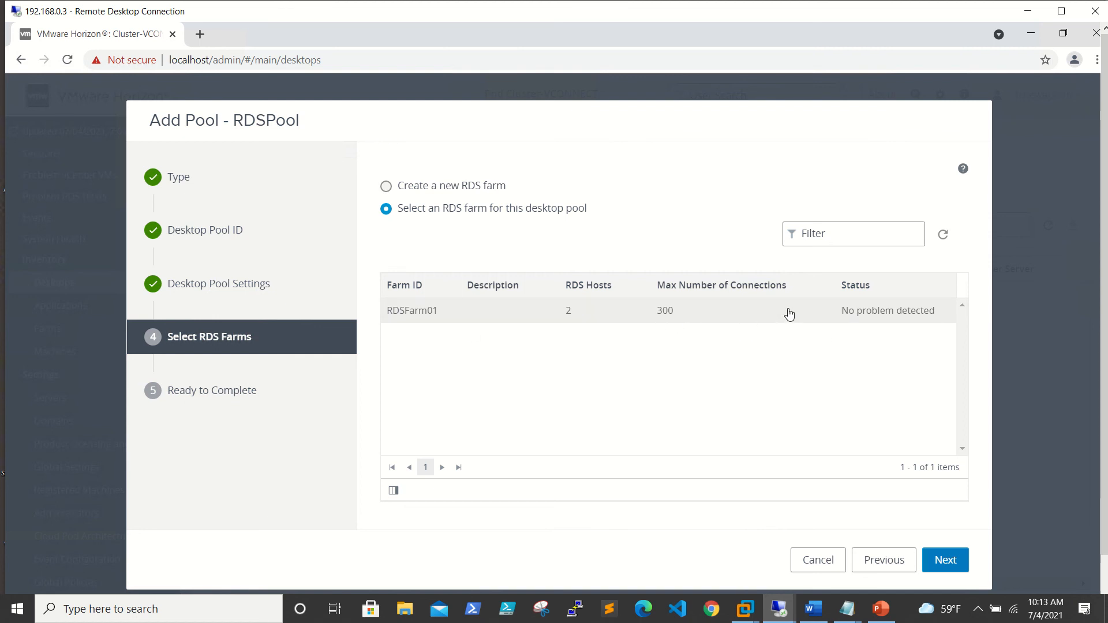
{"action": "left_click", "coordinate": [946, 560]}
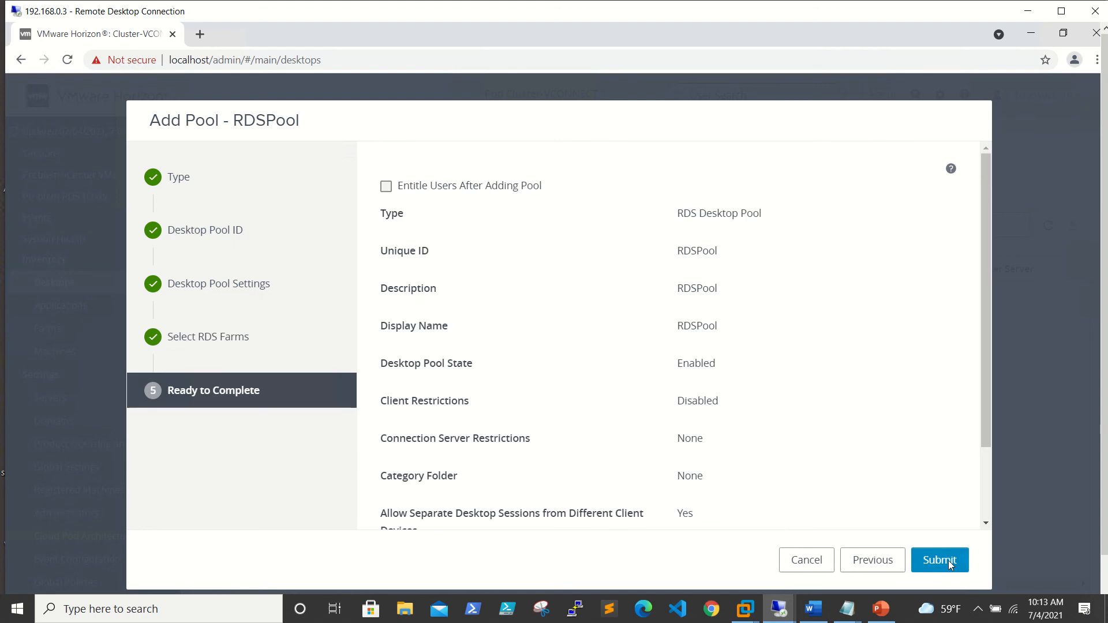
Enable Entitle Users After Adding Pool, submit RDSPool, and start adding entitlements.
{"action": "left_click", "coordinate": [523, 189]}
{"action": "scroll", "coordinate": [726, 303], "scroll_direction": "down", "scroll_amount": 1}
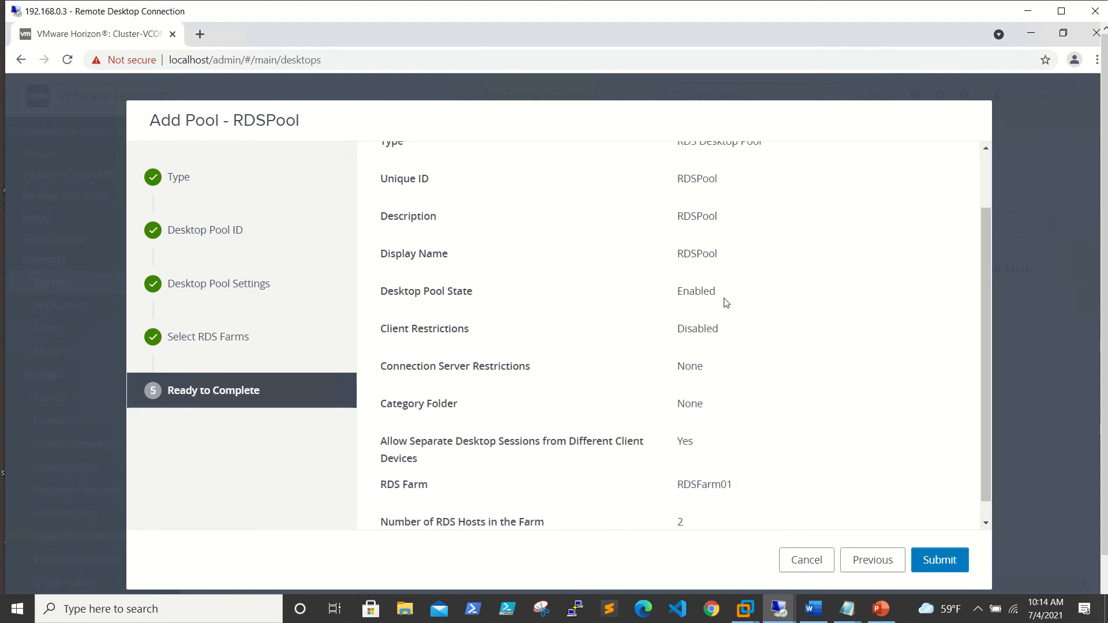
{"action": "scroll", "coordinate": [727, 303], "scroll_direction": "up", "scroll_amount": 1}
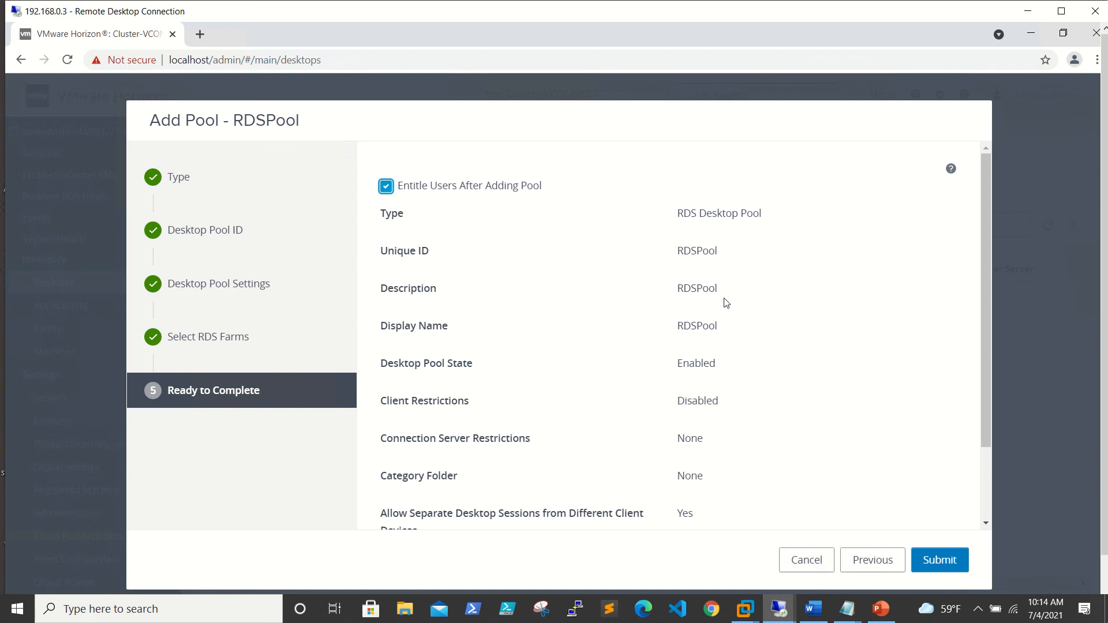
{"action": "scroll", "coordinate": [727, 303], "scroll_direction": "down", "scroll_amount": 2}
{"action": "left_click", "coordinate": [954, 568]}
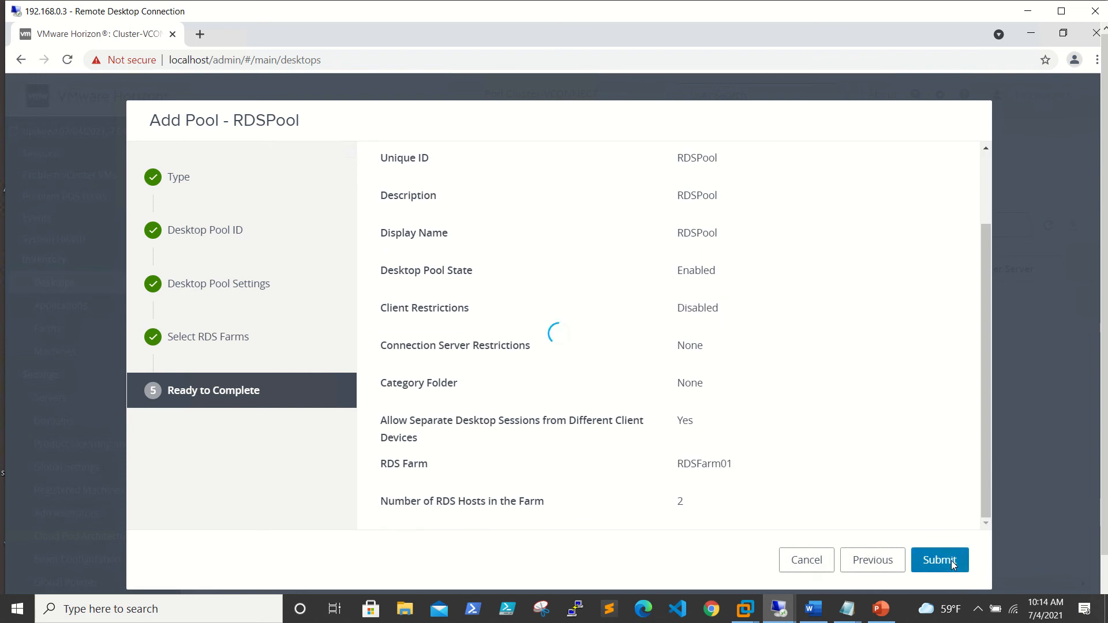
{"action": "left_click", "coordinate": [300, 207]}
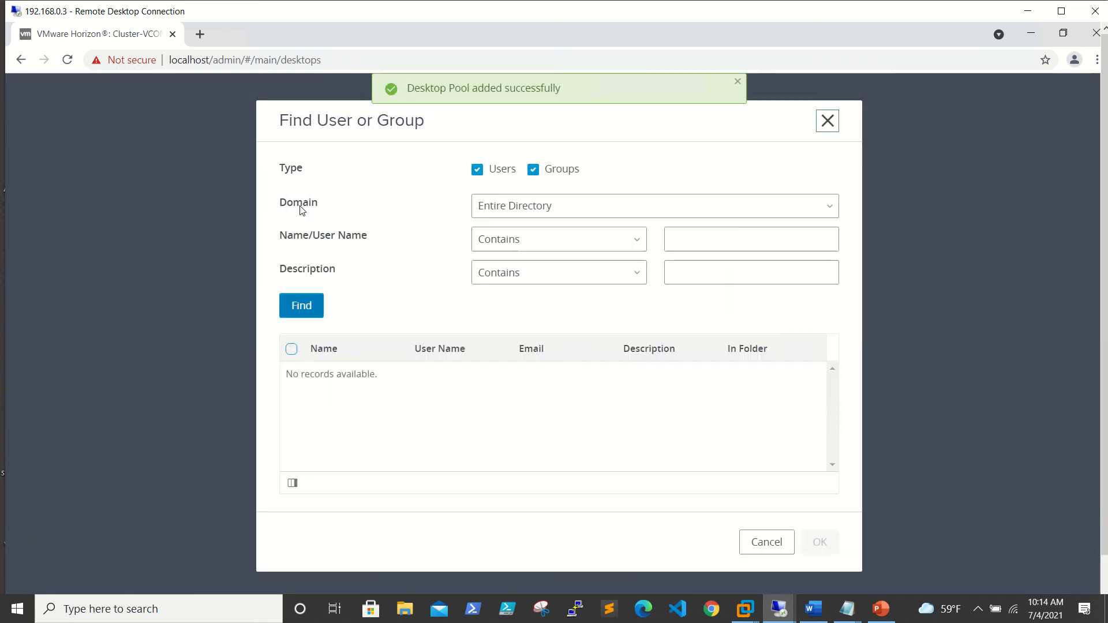
Search for 'domain users' and add the Domain Users group to the entitlements.
{"action": "left_click", "coordinate": [762, 246]}
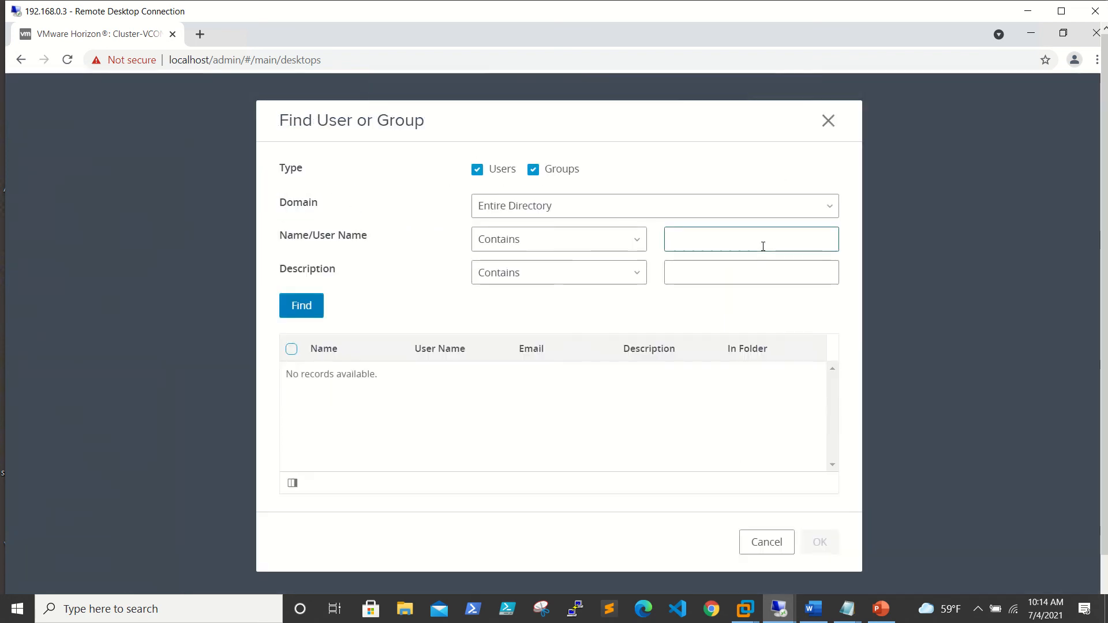
{"action": "type", "text": "domain "}
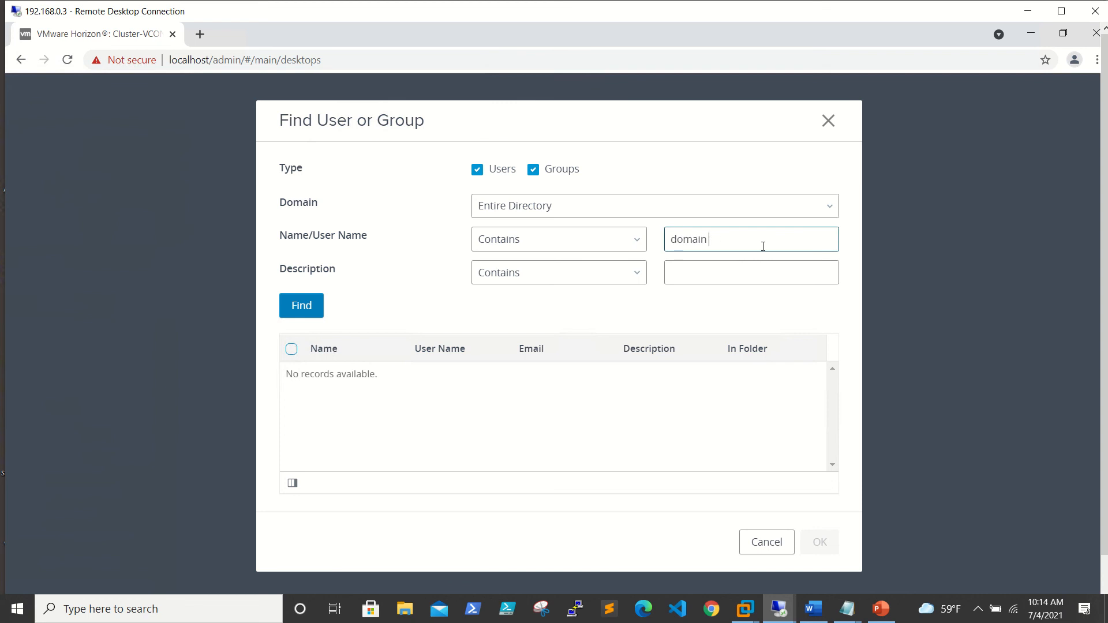
{"action": "type", "text": "users"}
{"action": "left_click", "coordinate": [300, 305]}
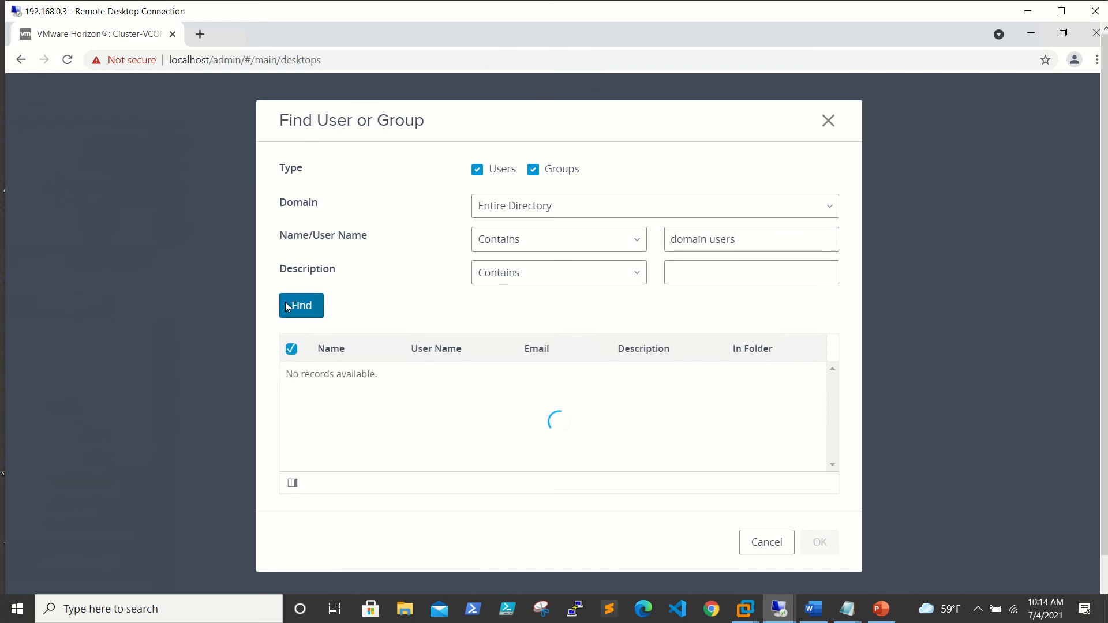
{"action": "left_click", "coordinate": [292, 349]}
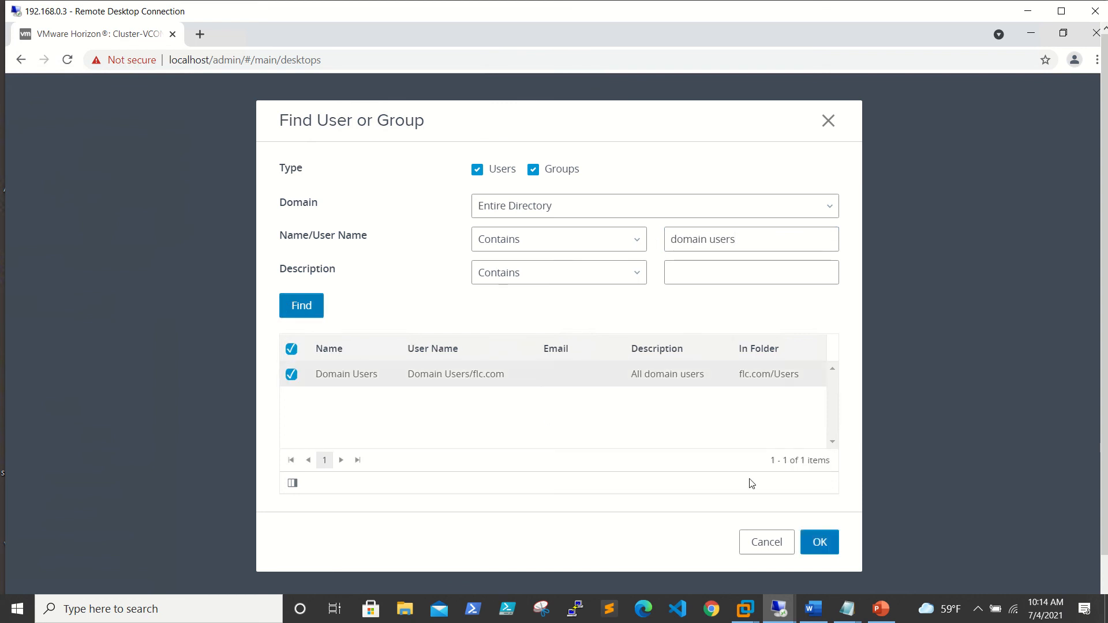
{"action": "left_click", "coordinate": [820, 537]}
Search for 'hview' and add the Horizon service account to the entitlements.
{"action": "left_click", "coordinate": [301, 207]}
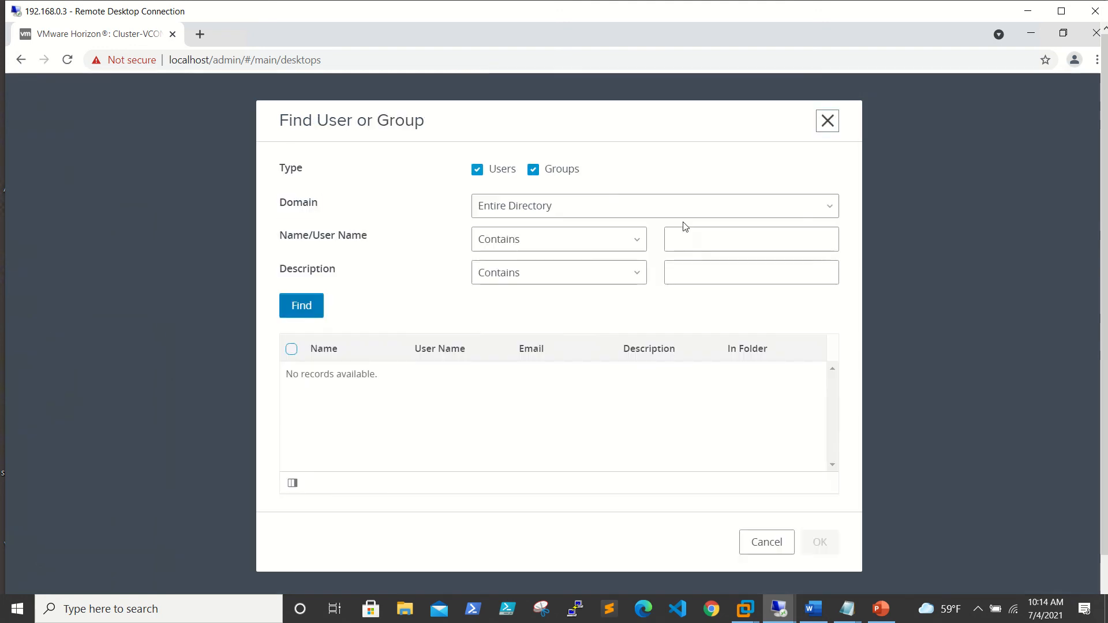
{"action": "left_click", "coordinate": [766, 235]}
{"action": "type", "text": "hview"}
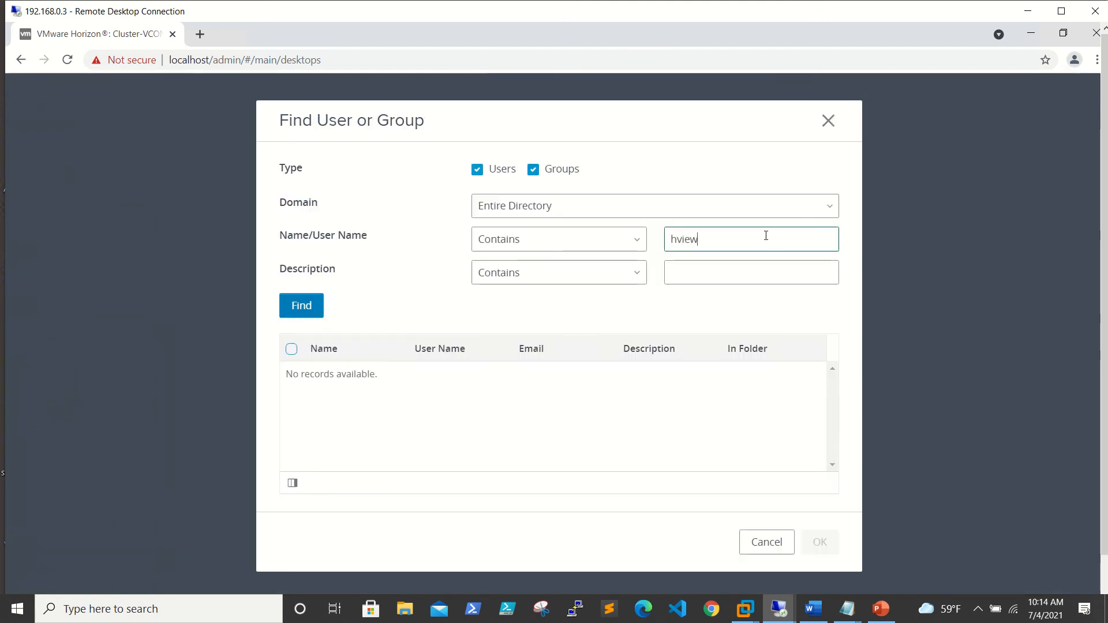
{"action": "left_click", "coordinate": [301, 306]}
{"action": "left_click", "coordinate": [292, 375]}
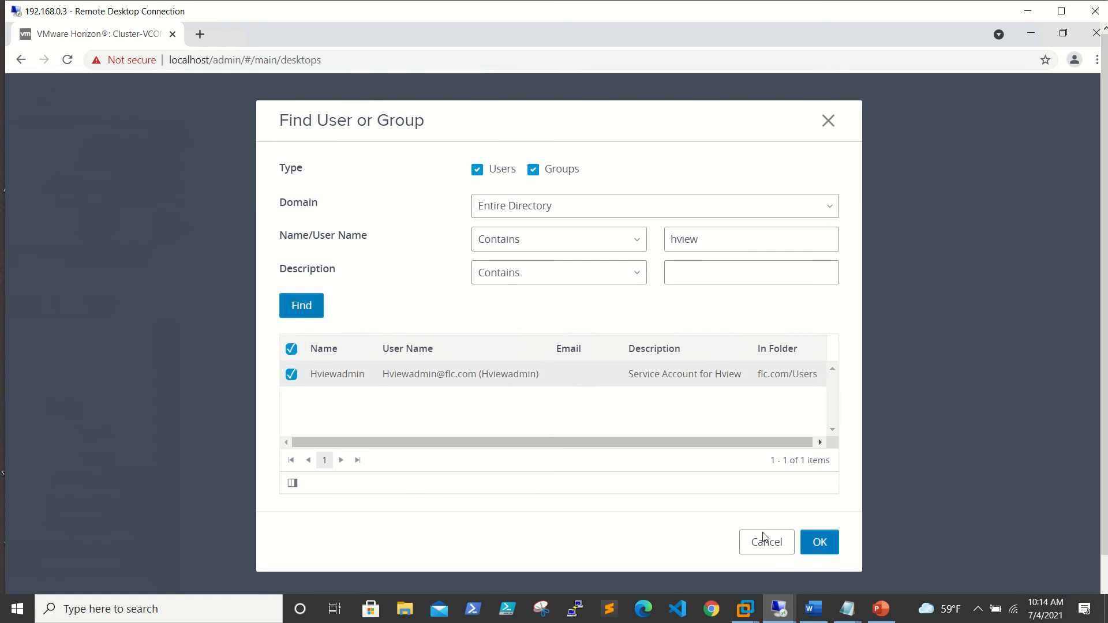
{"action": "left_click", "coordinate": [822, 544]}
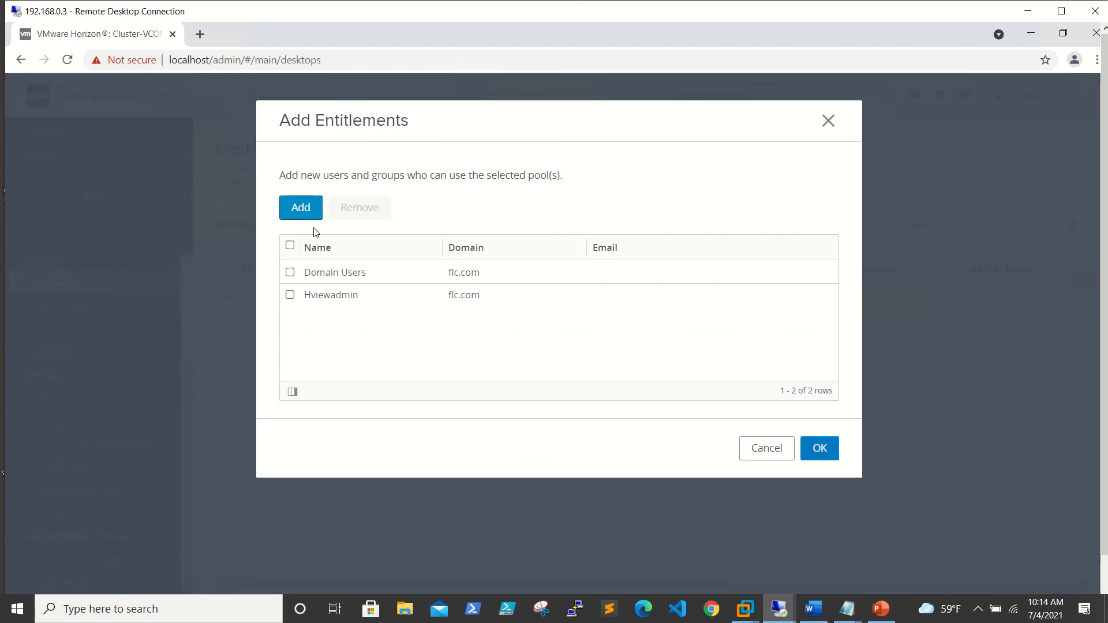
Add the Administrators group found via 'administr' and save all three RDSPool entitlements.
{"action": "left_click", "coordinate": [308, 206]}
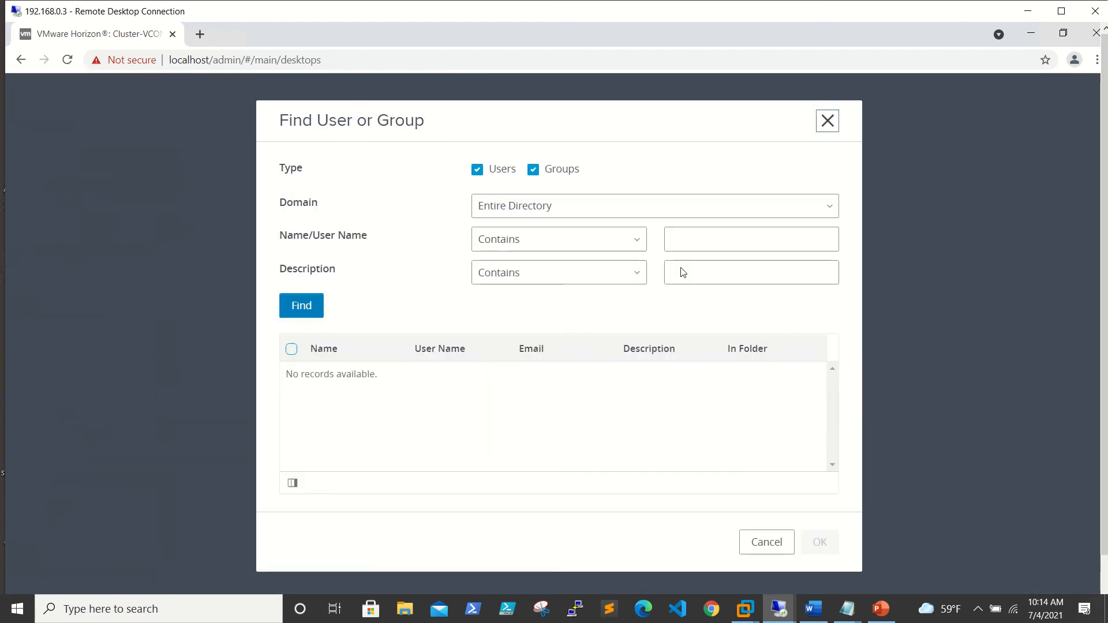
{"action": "left_click", "coordinate": [729, 234]}
{"action": "type", "text": "admi"}
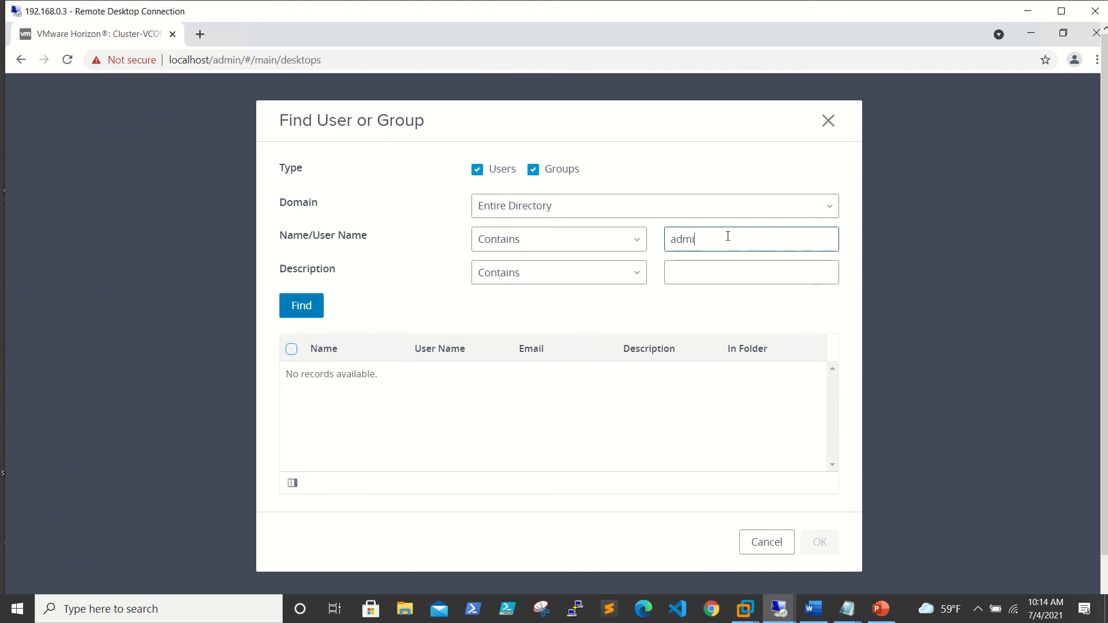
{"action": "type", "text": "nistr"}
{"action": "left_click", "coordinate": [315, 306]}
{"action": "scroll", "coordinate": [405, 369], "scroll_direction": "down", "scroll_amount": 2}
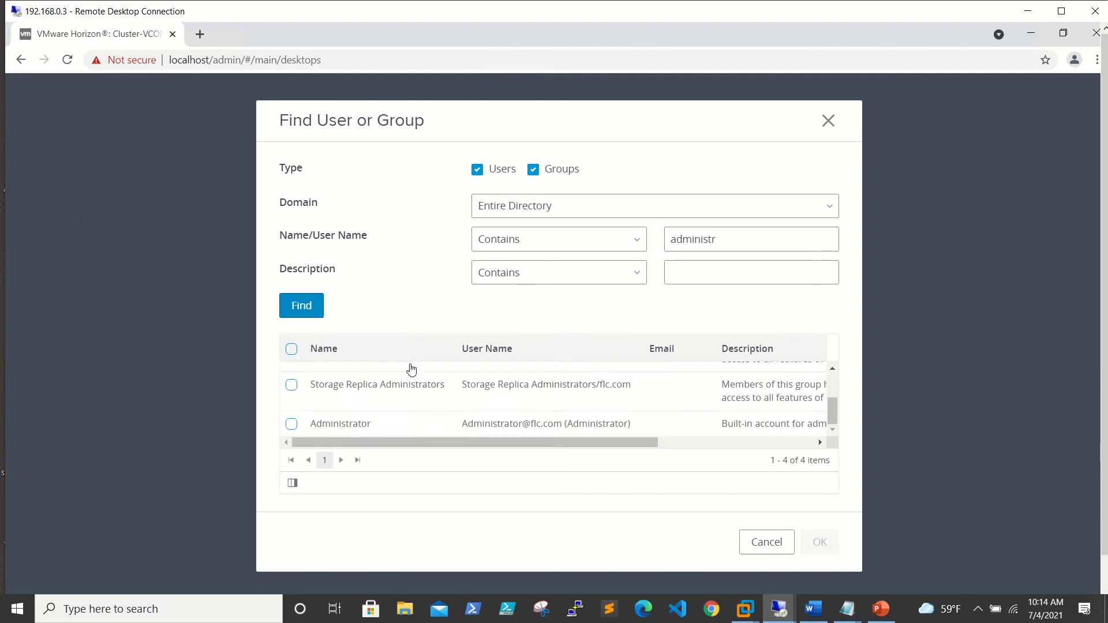
{"action": "scroll", "coordinate": [358, 384], "scroll_direction": "up", "scroll_amount": 2}
{"action": "left_click", "coordinate": [291, 374]}
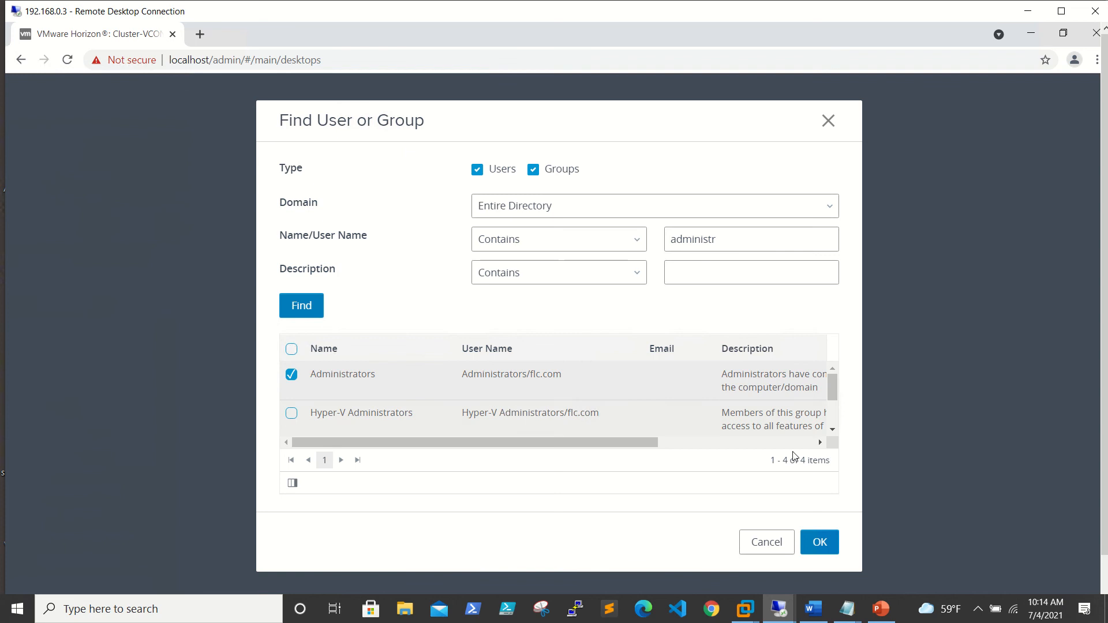
{"action": "left_click_drag", "start_coordinate": [831, 390], "coordinate": [833, 418]}
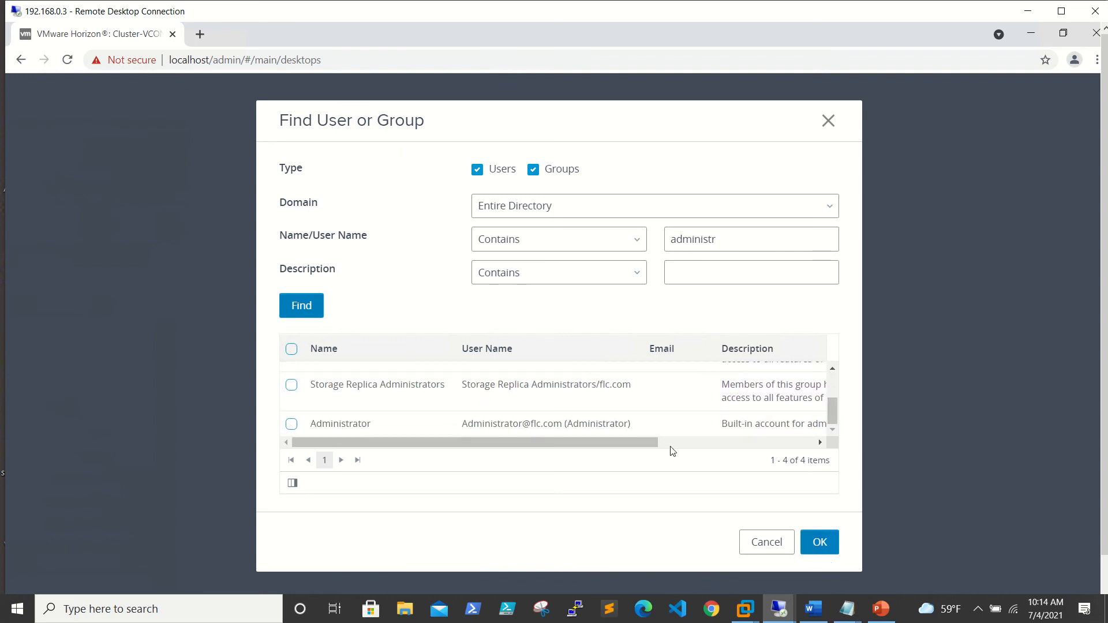
{"action": "left_click", "coordinate": [819, 542]}
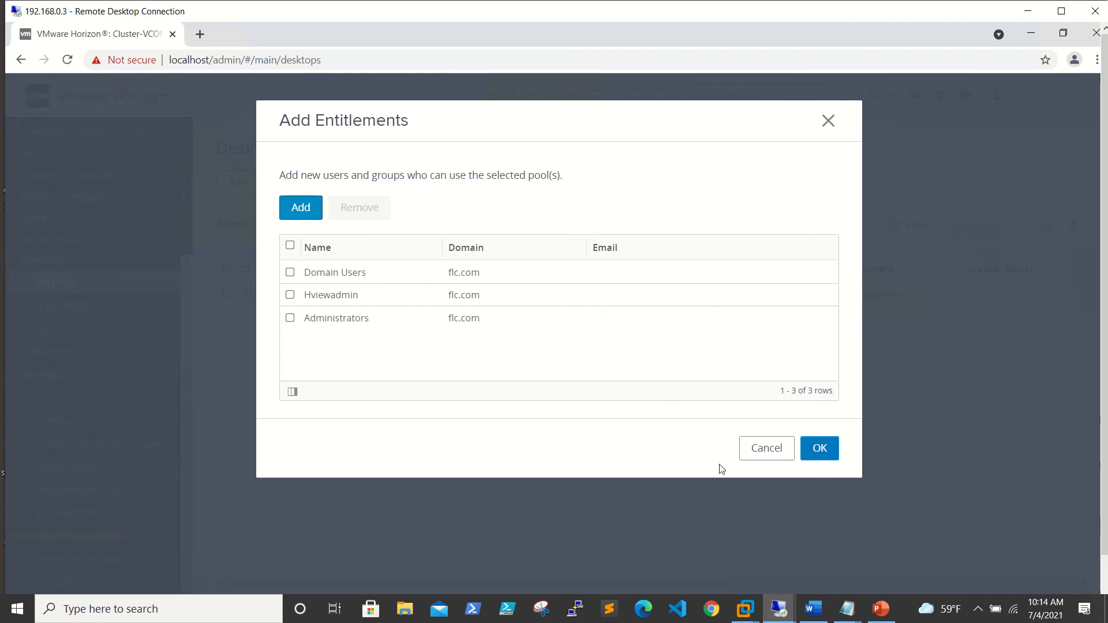
{"action": "left_click", "coordinate": [822, 448]}
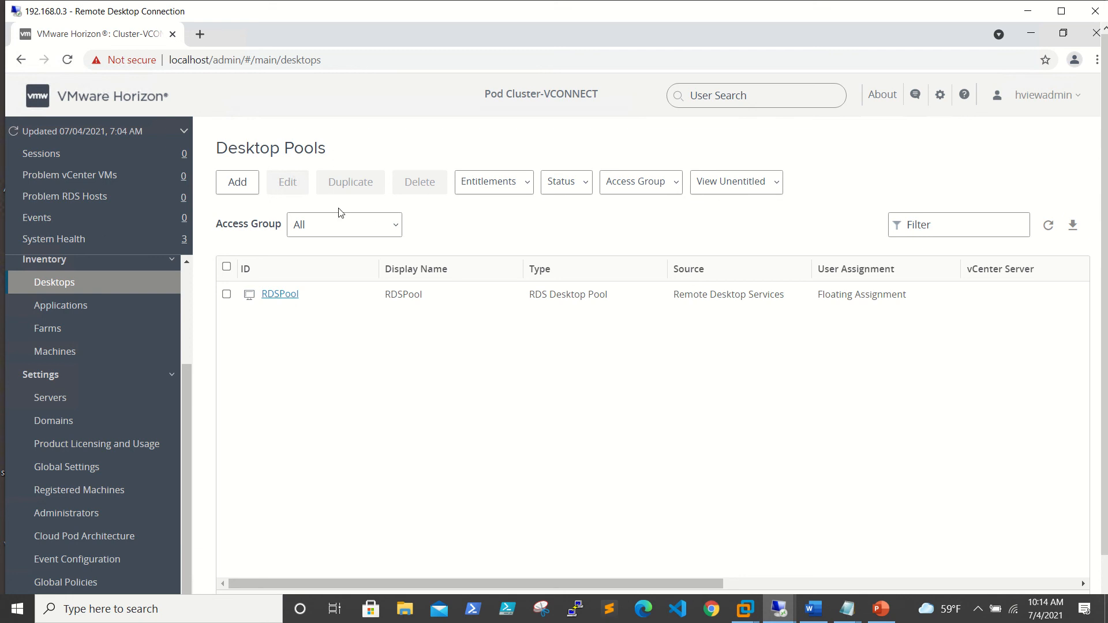
Start a new application pool from installed applications on RDSFarm01.
{"action": "left_click", "coordinate": [66, 308]}
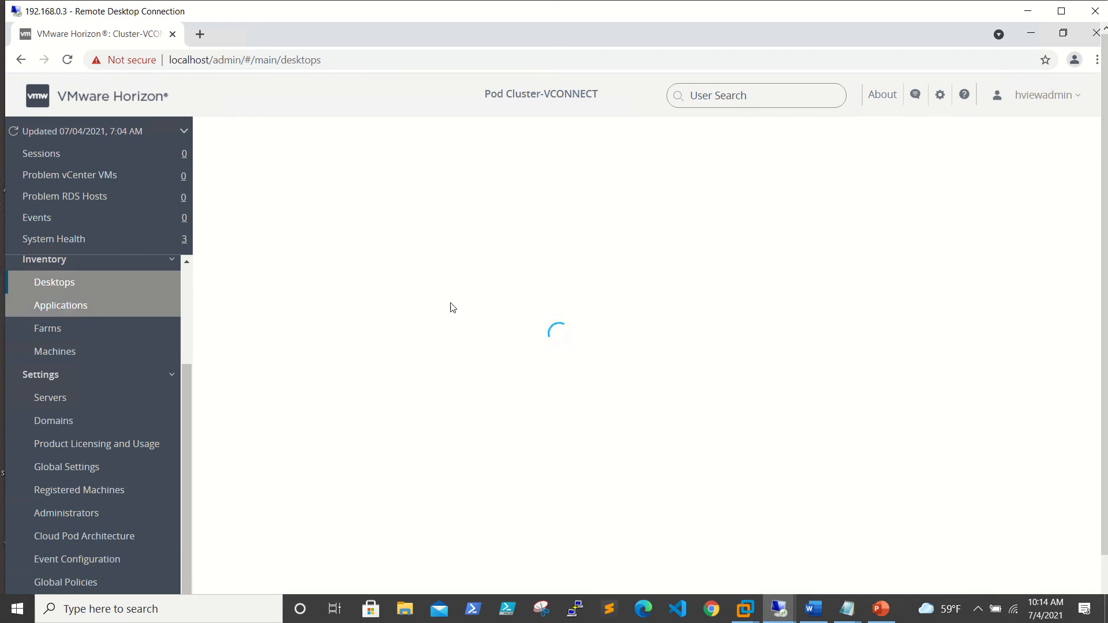
{"action": "left_click", "coordinate": [243, 190]}
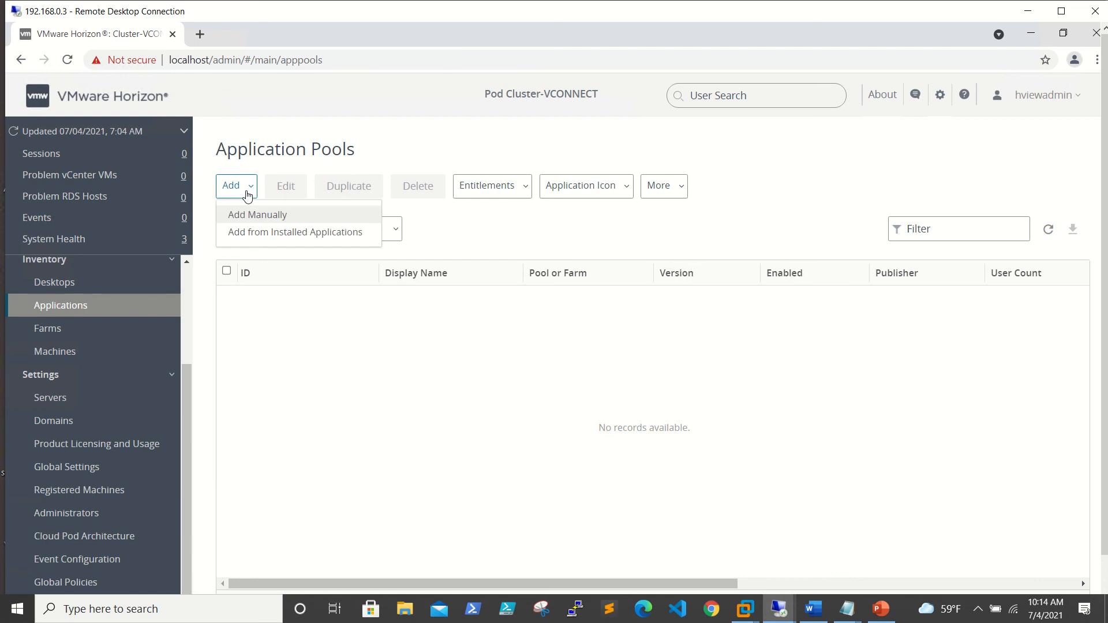
{"action": "left_click", "coordinate": [262, 233]}
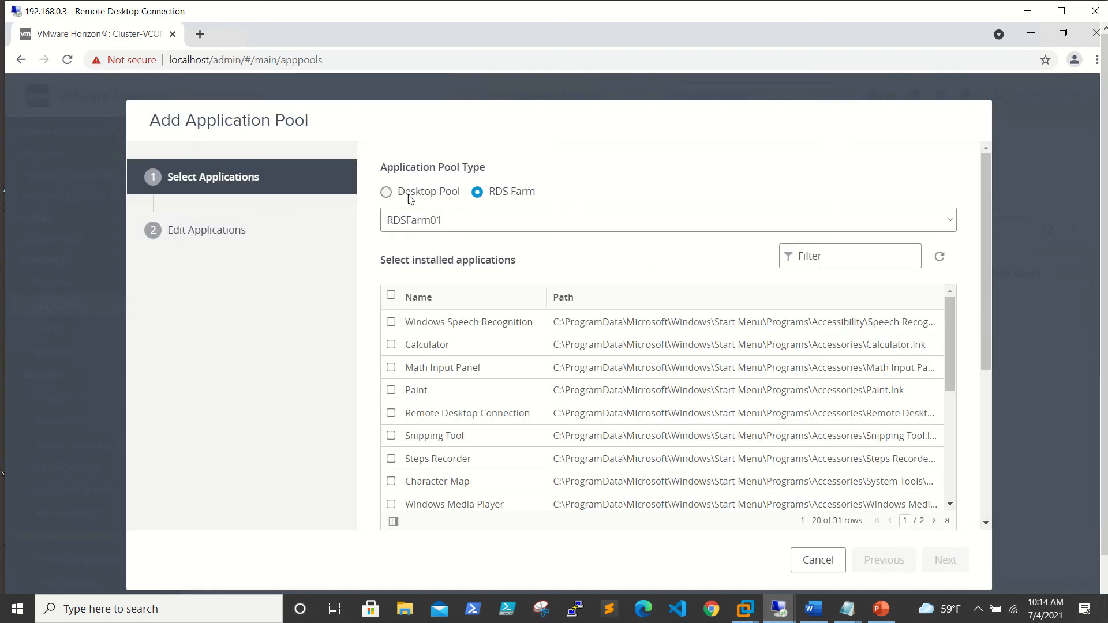
{"action": "left_click", "coordinate": [522, 224]}
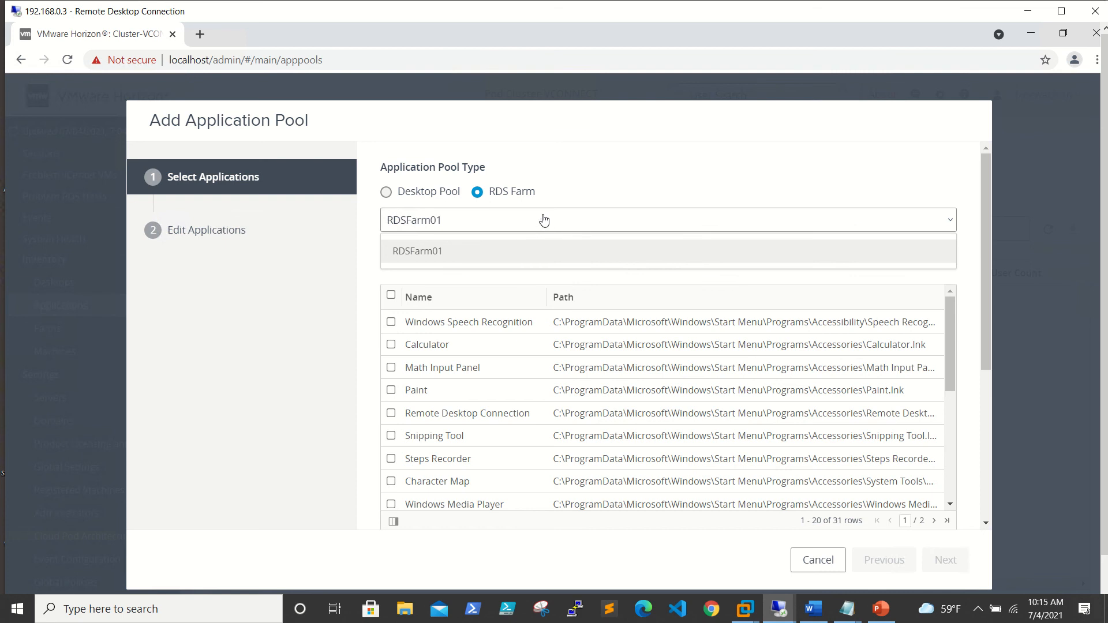
{"action": "left_click", "coordinate": [545, 221]}
Filter the list with 'ch', select Google Chrome, and submit the pool with default ID and name.
{"action": "left_click", "coordinate": [865, 254]}
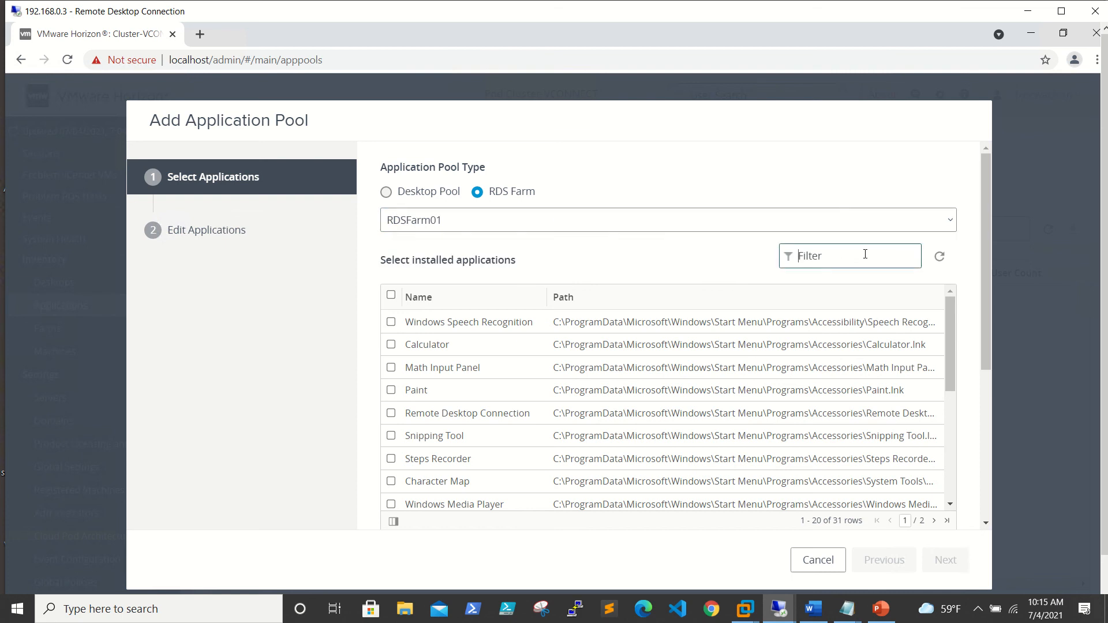
{"action": "type", "text": "ch"}
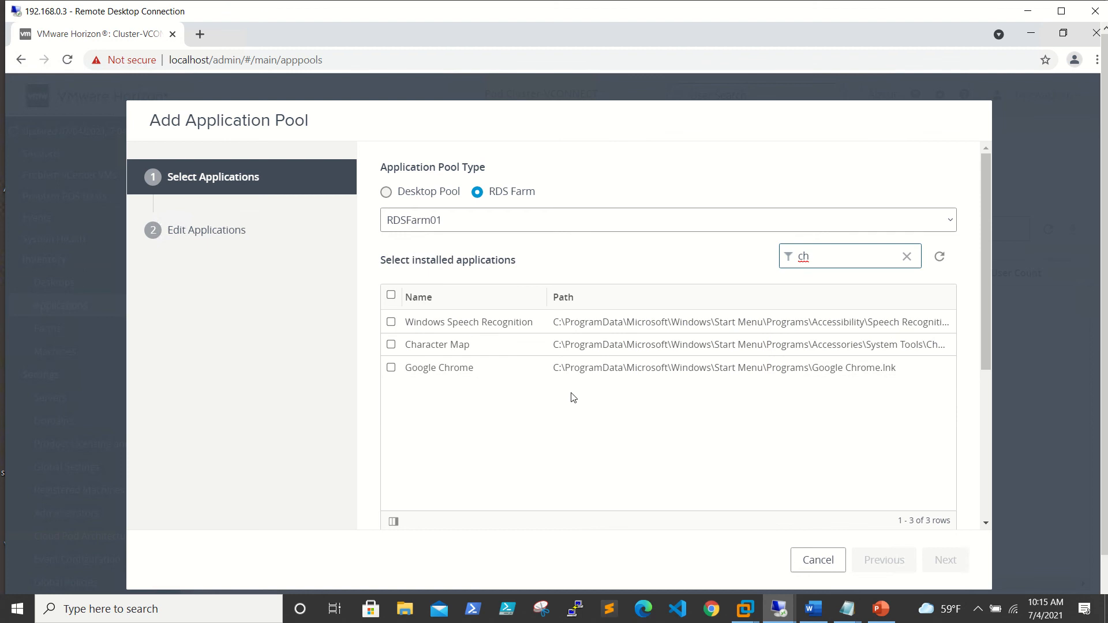
{"action": "left_click", "coordinate": [392, 368]}
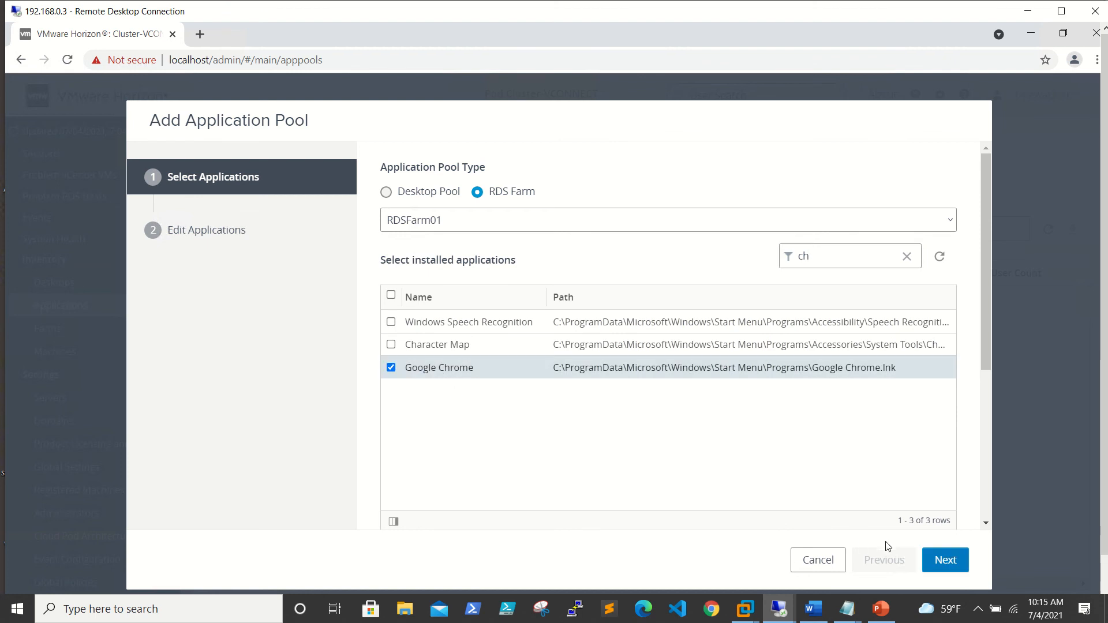
{"action": "left_click", "coordinate": [941, 563]}
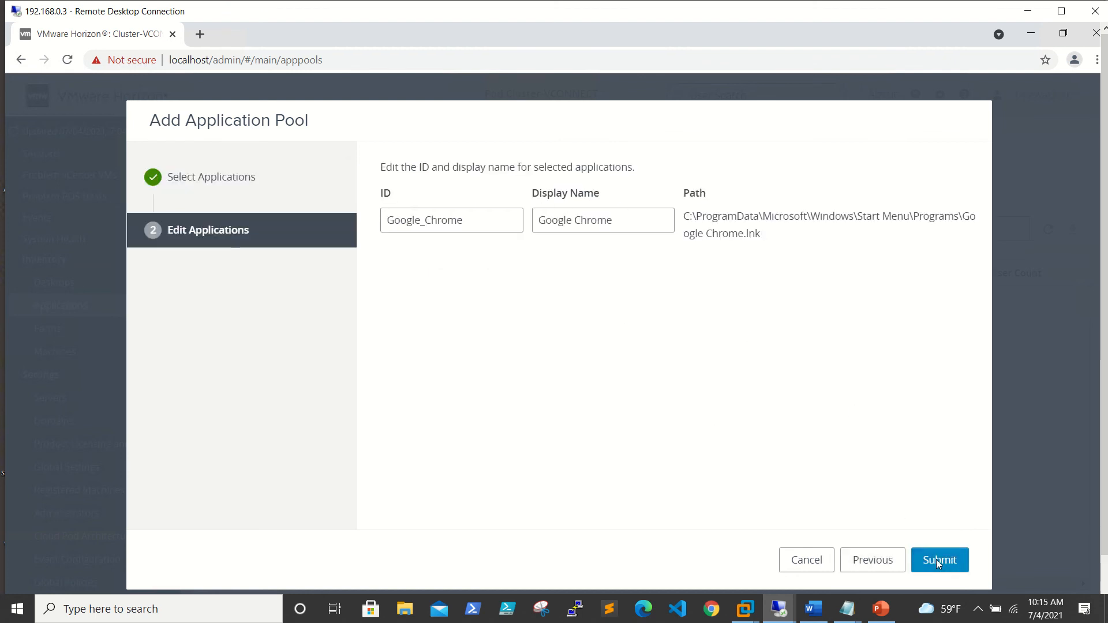
{"action": "left_click", "coordinate": [937, 560]}
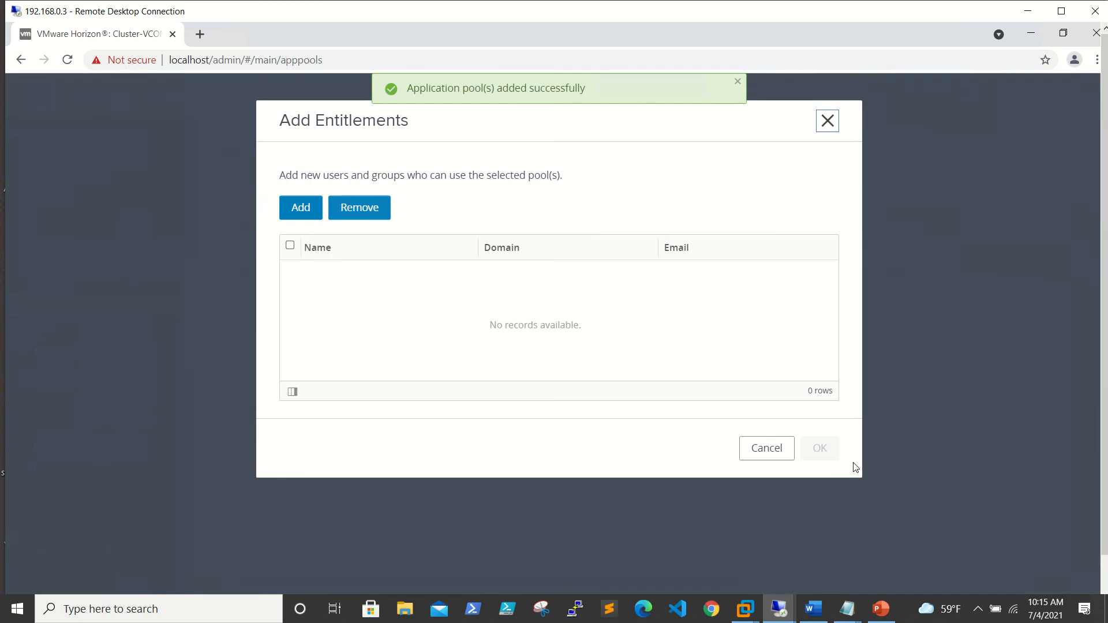
Entitle the Domain Users group to the Google Chrome pool.
{"action": "left_click", "coordinate": [310, 220]}
{"action": "left_click", "coordinate": [736, 236]}
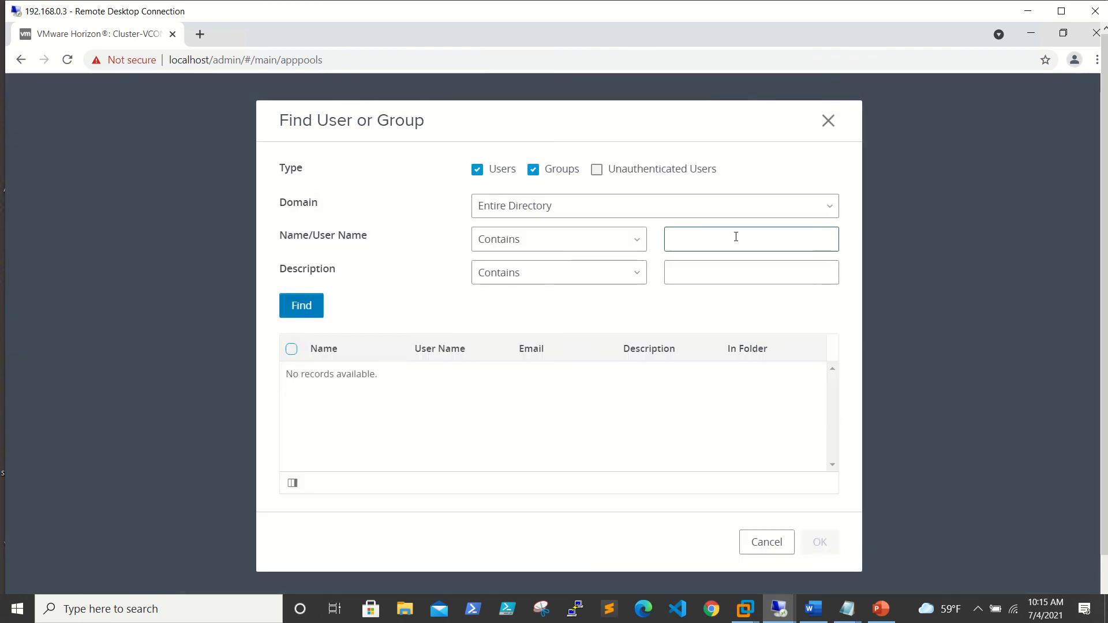
{"action": "type", "text": "domain users"}
{"action": "left_click", "coordinate": [306, 304]}
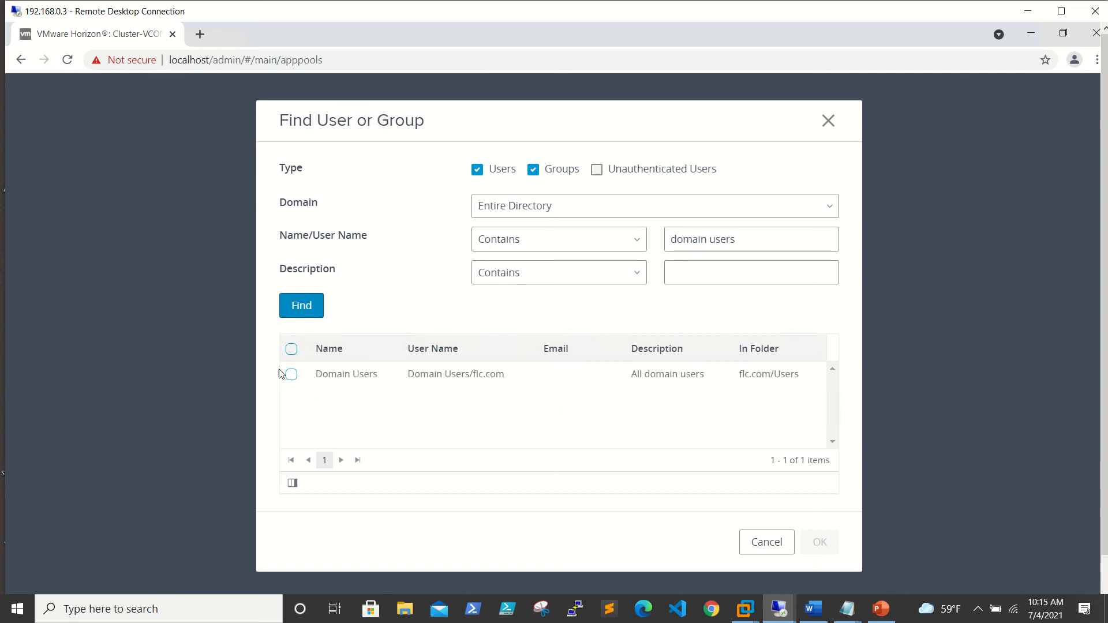
{"action": "left_click", "coordinate": [292, 350]}
{"action": "left_click", "coordinate": [829, 546]}
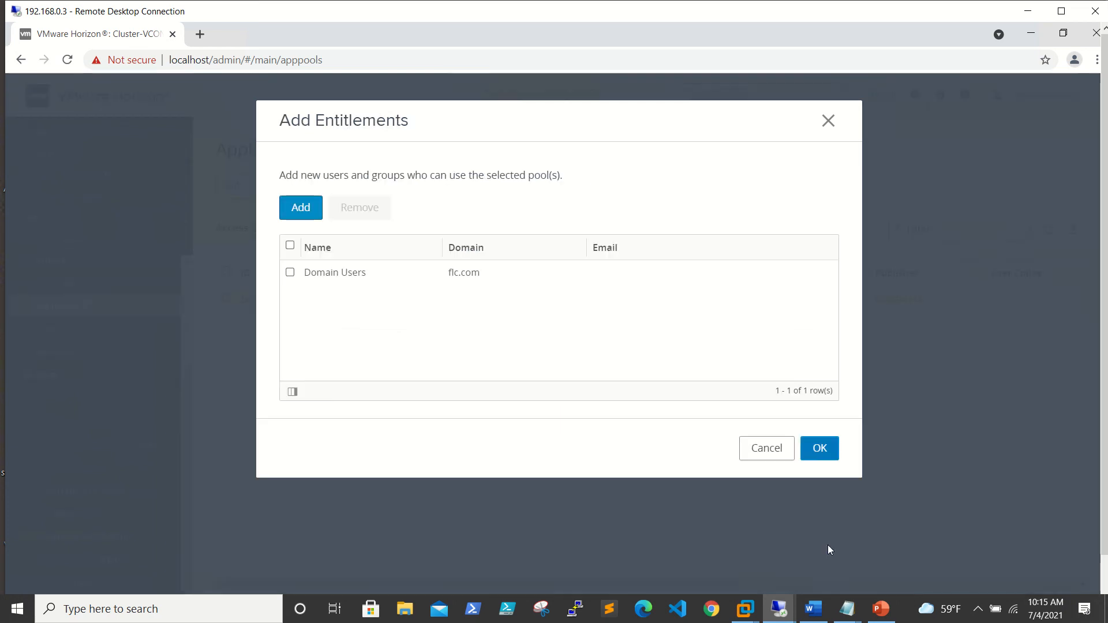
Add the Horizon service account found via 'hview' and save the Chrome pool entitlements.
{"action": "left_click", "coordinate": [306, 211]}
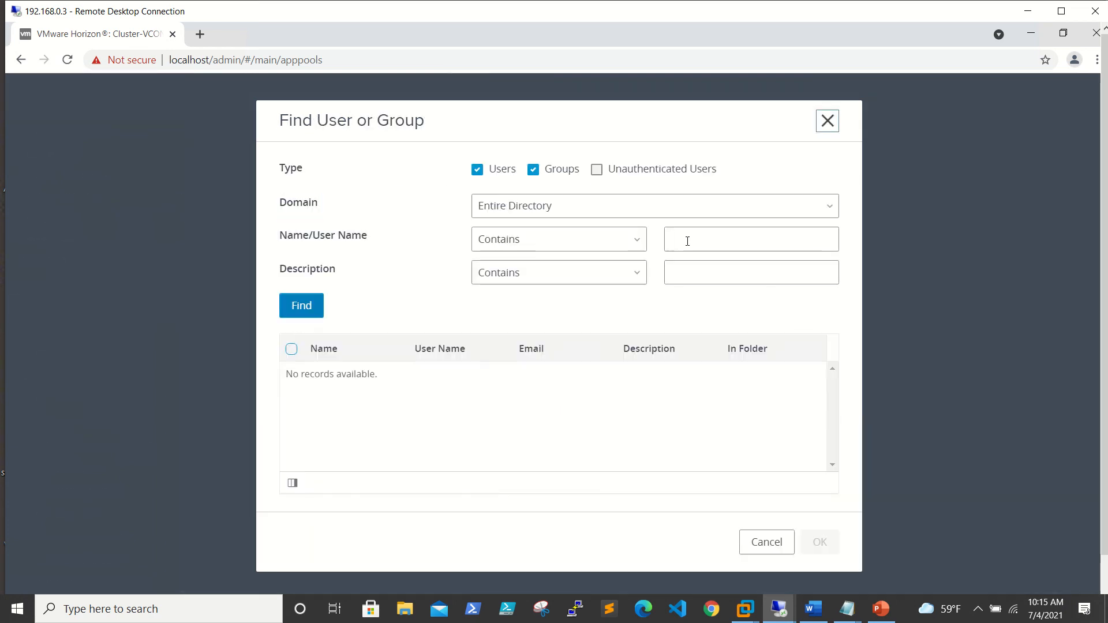
{"action": "left_click", "coordinate": [688, 239]}
{"action": "type", "text": "hvew"}
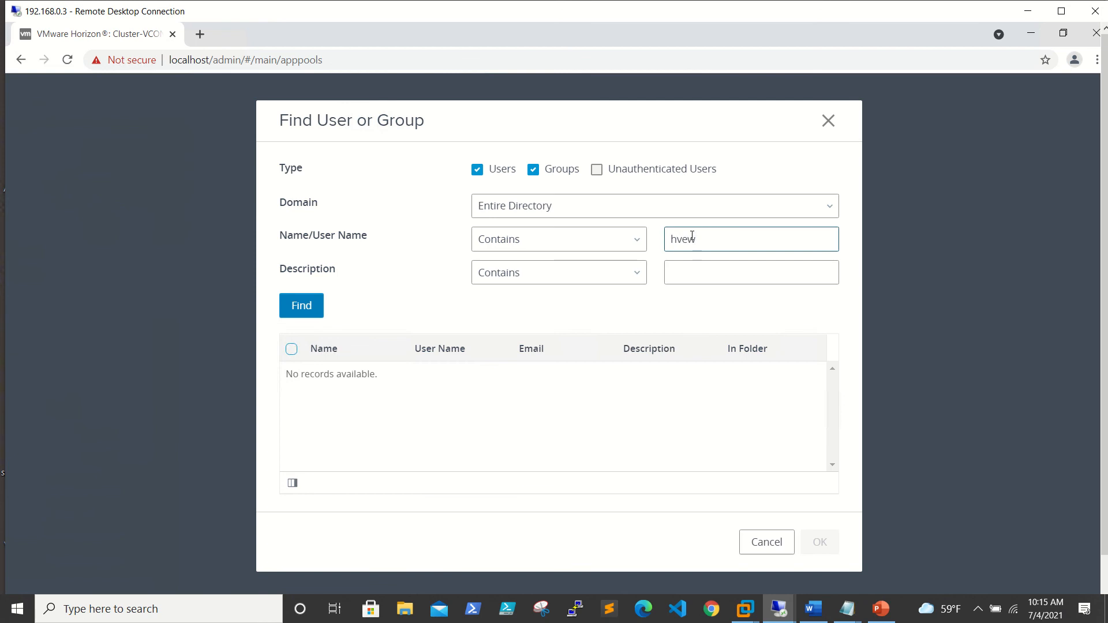
{"action": "key", "text": "BackSpace"}
{"action": "key", "text": "BackSpace"}
{"action": "left_click", "coordinate": [302, 306]}
{"action": "left_click", "coordinate": [292, 349]}
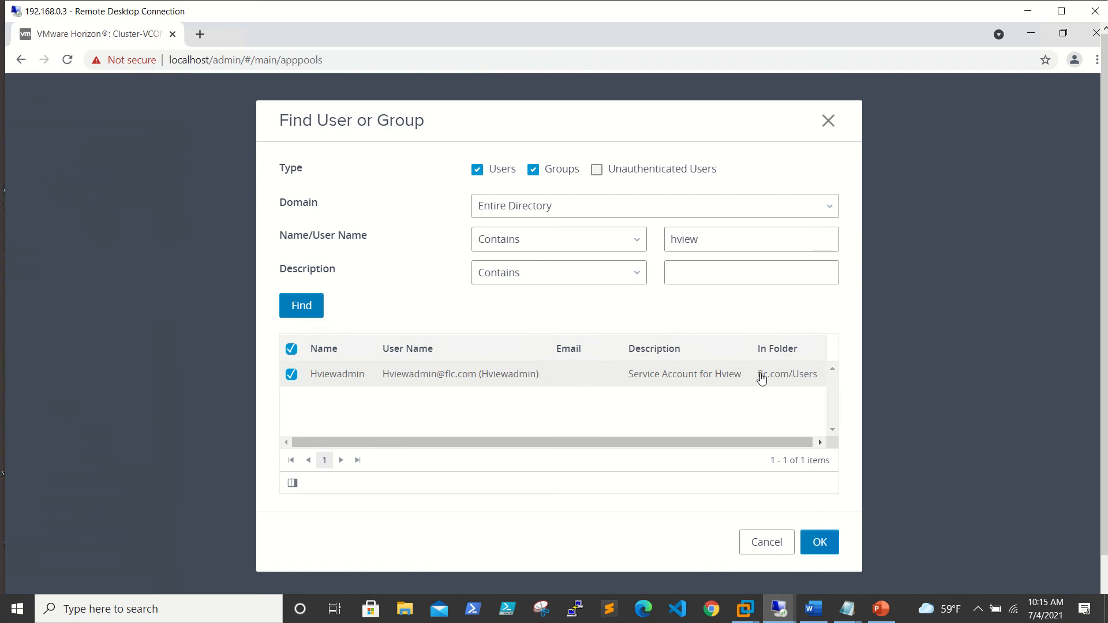
{"action": "left_click", "coordinate": [824, 545]}
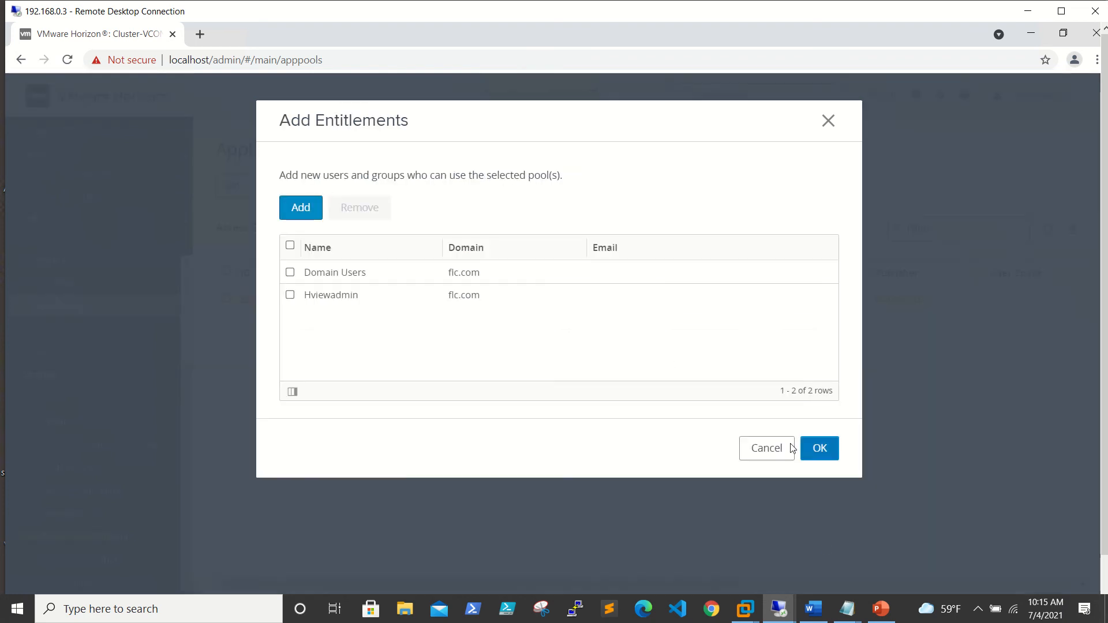
{"action": "left_click", "coordinate": [819, 449]}
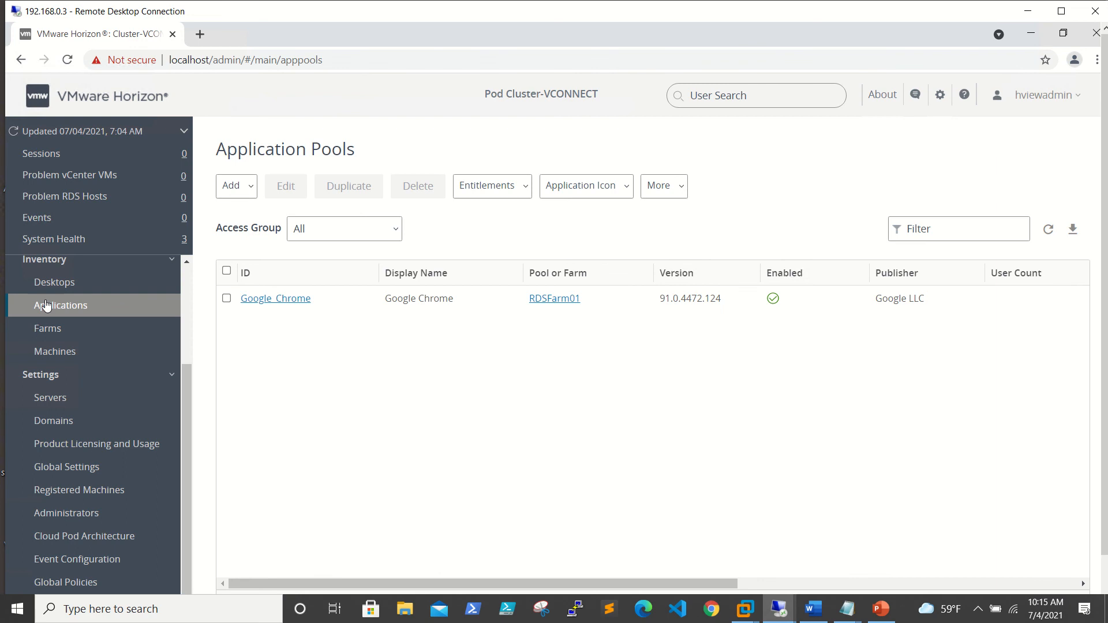
Check on the Farms page that RDSFarm01 shows 2 RDS hosts and 1 application pool.
{"action": "left_click", "coordinate": [61, 284]}
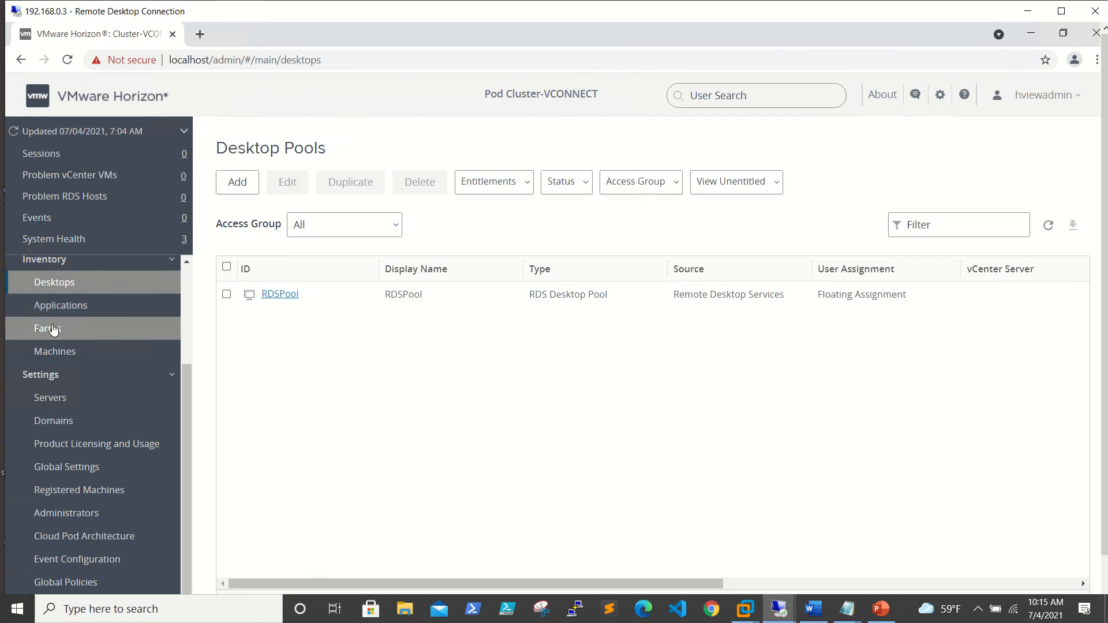
{"action": "left_click", "coordinate": [53, 329]}
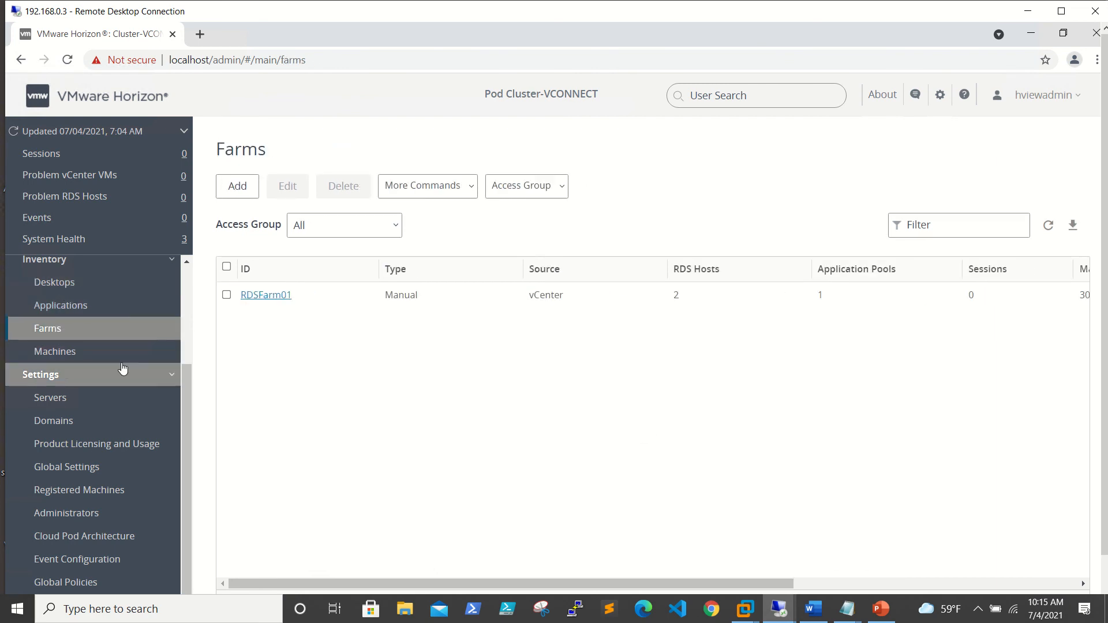
{"action": "scroll", "coordinate": [122, 368], "scroll_direction": "up", "scroll_amount": 3}
{"action": "scroll", "coordinate": [121, 367], "scroll_direction": "down", "scroll_amount": 3}
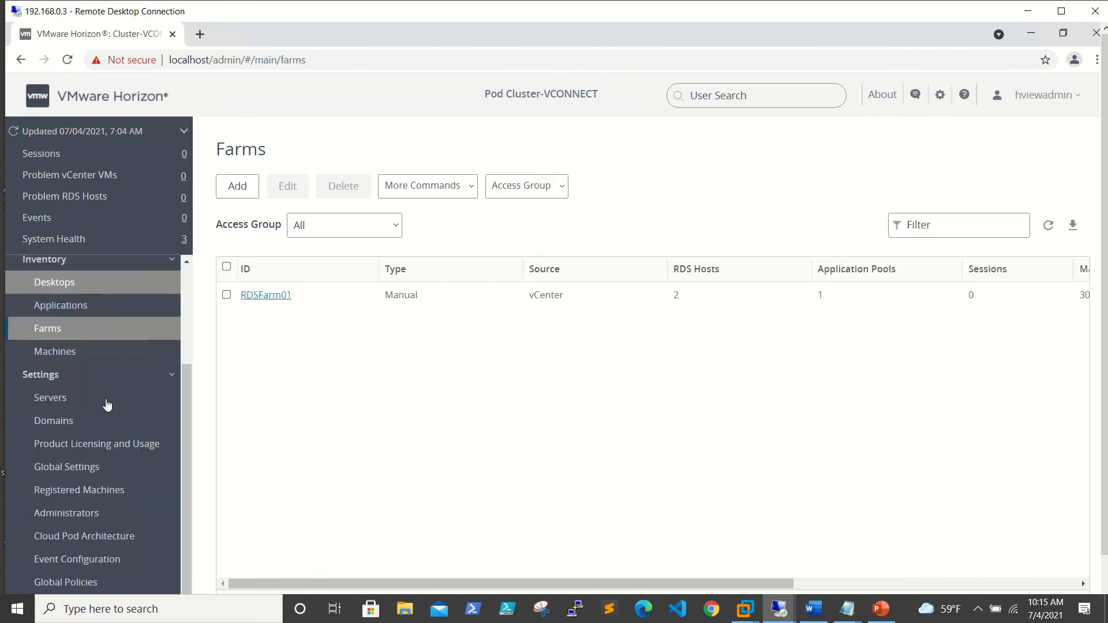
Finish the Horizon Agent install on 192.168.0.6, restart it, and open Registered Machines in the console.
{"action": "mouse_move", "coordinate": [779, 609]}
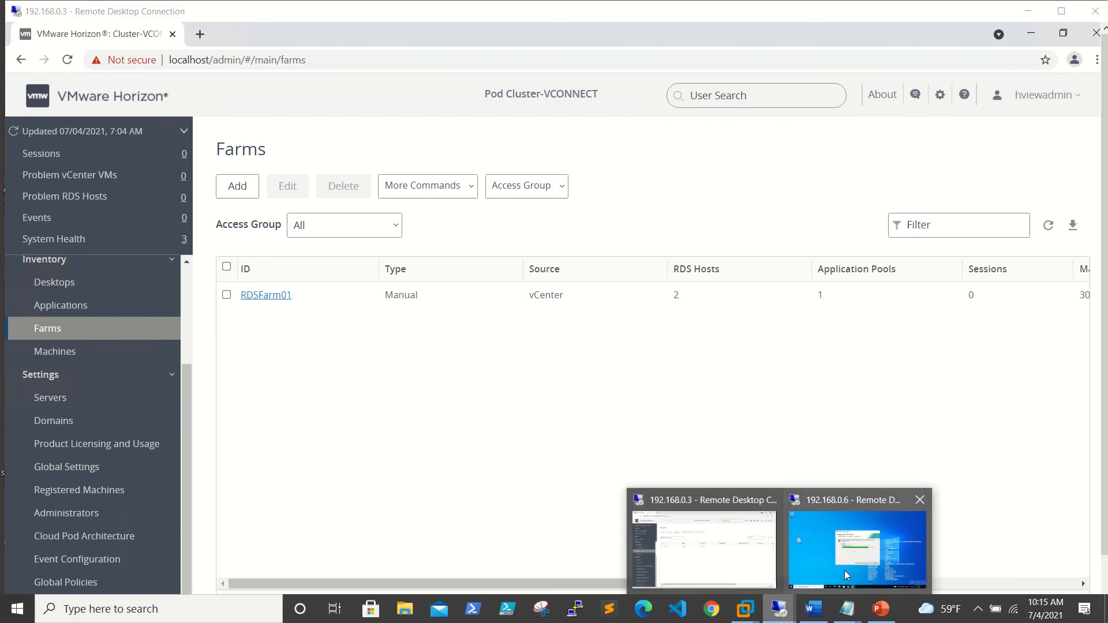
{"action": "left_click", "coordinate": [864, 544]}
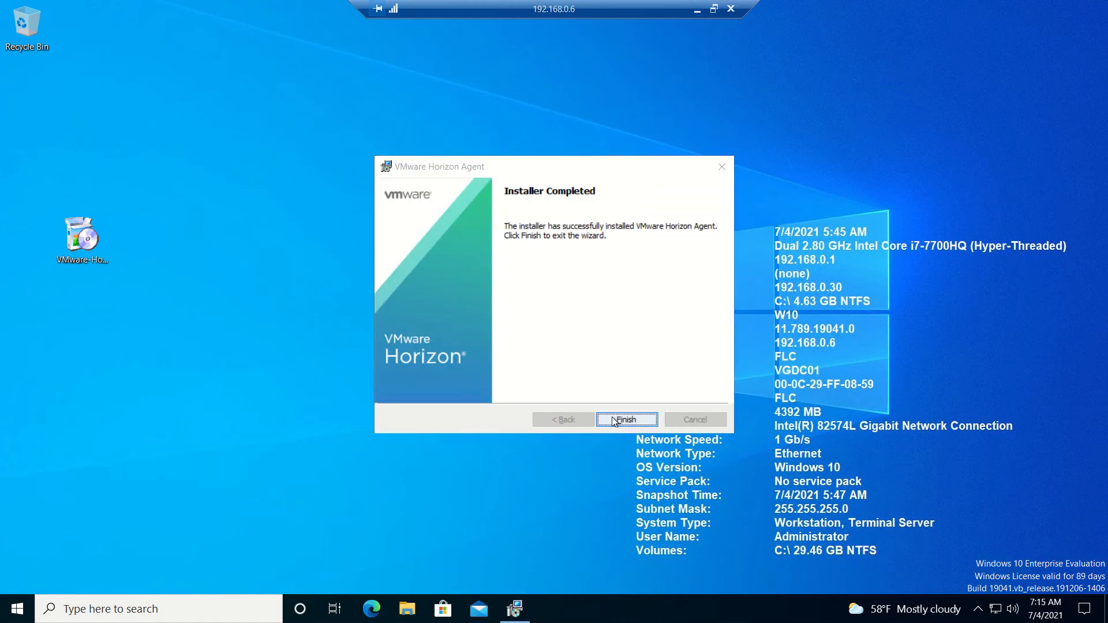
{"action": "left_click", "coordinate": [612, 417]}
{"action": "left_click", "coordinate": [505, 347]}
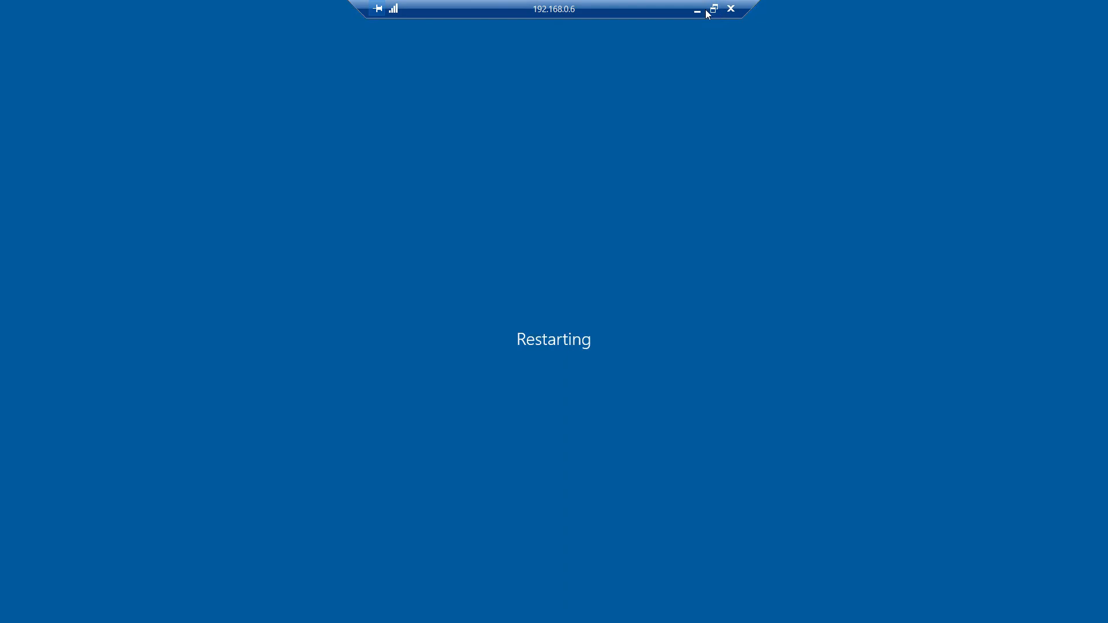
{"action": "left_click", "coordinate": [697, 9]}
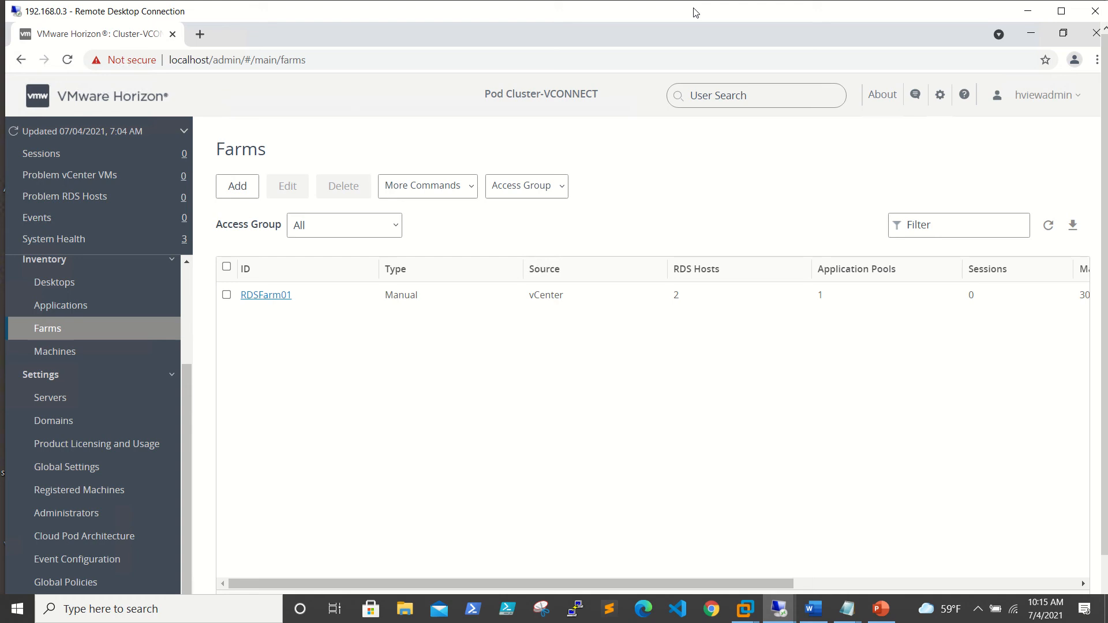
{"action": "left_click", "coordinate": [108, 492]}
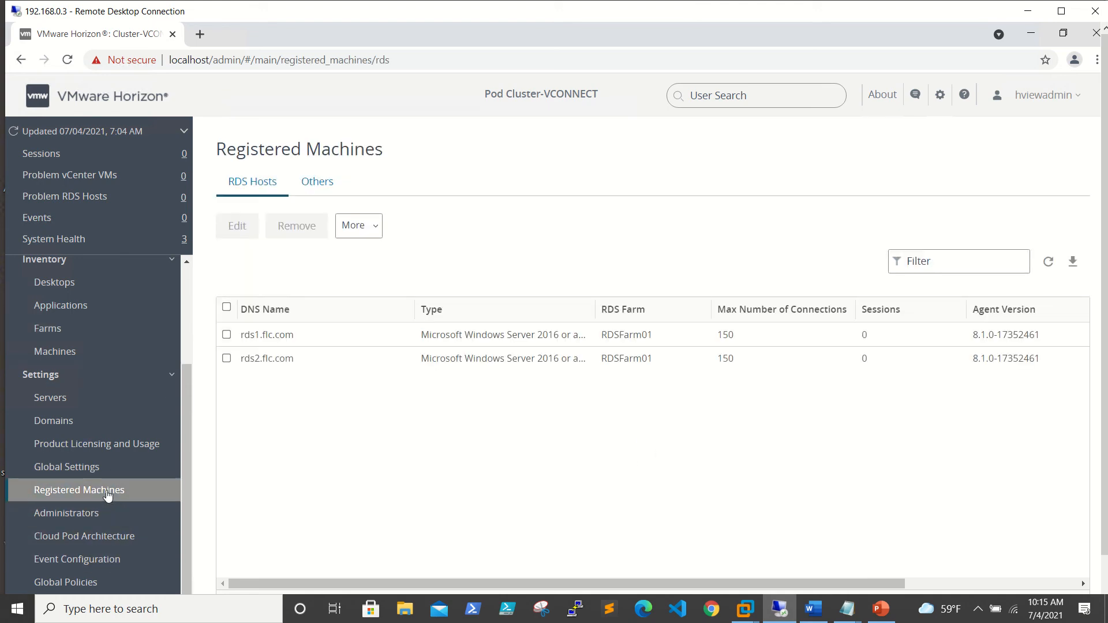
Refresh the Registered Machines list showing rds1 and rds2, then minimize the Remote Desktop window.
{"action": "left_click", "coordinate": [1049, 265]}
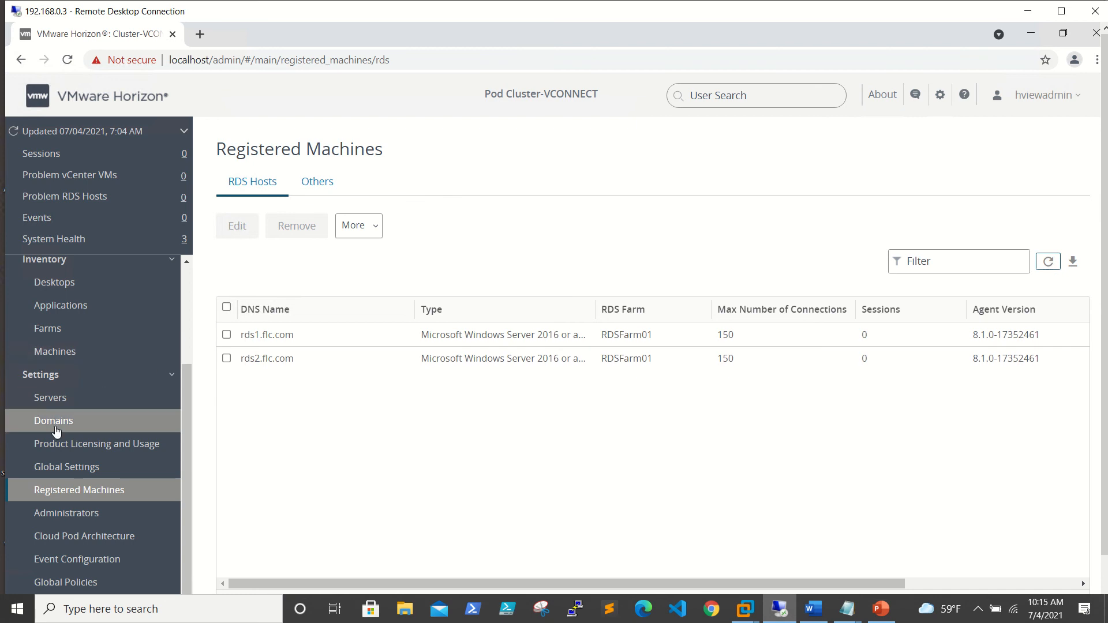
{"action": "scroll", "coordinate": [86, 424], "scroll_direction": "up", "scroll_amount": 3}
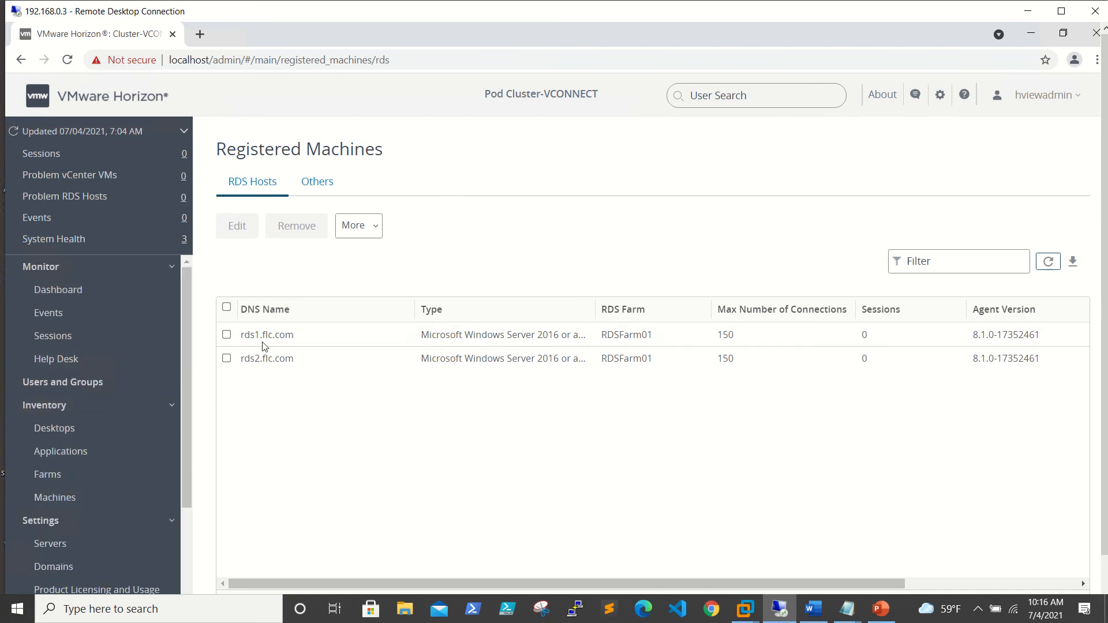
{"action": "left_click", "coordinate": [1025, 11]}
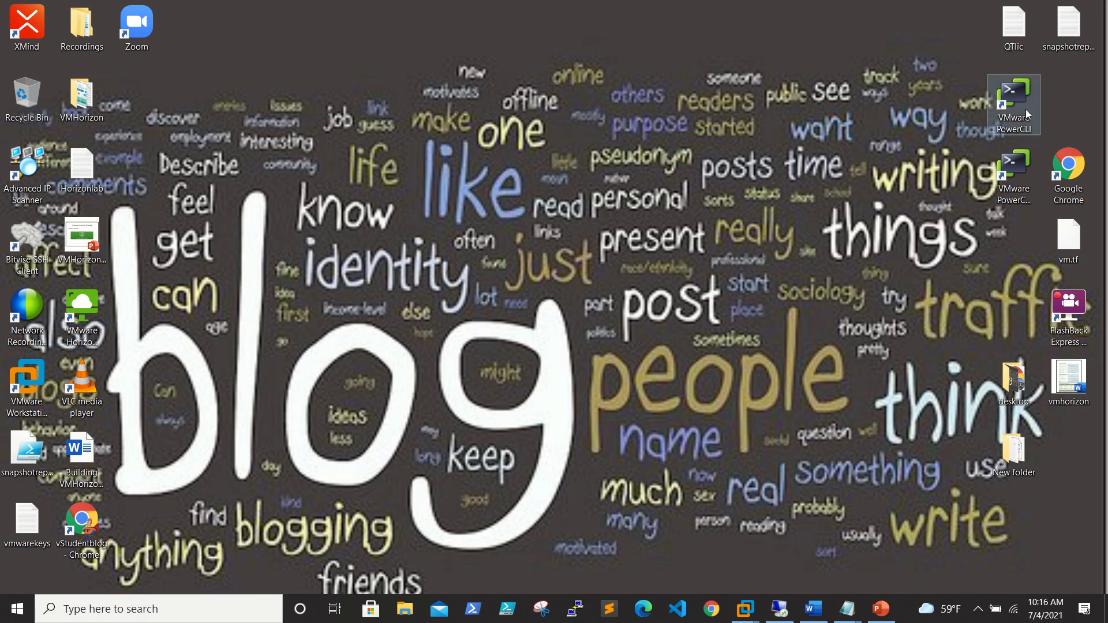
In Horizon Client, replace the vgconnection02.flc.com server entry with vconnect and accept its certificate.
{"action": "double_click", "coordinate": [70, 315]}
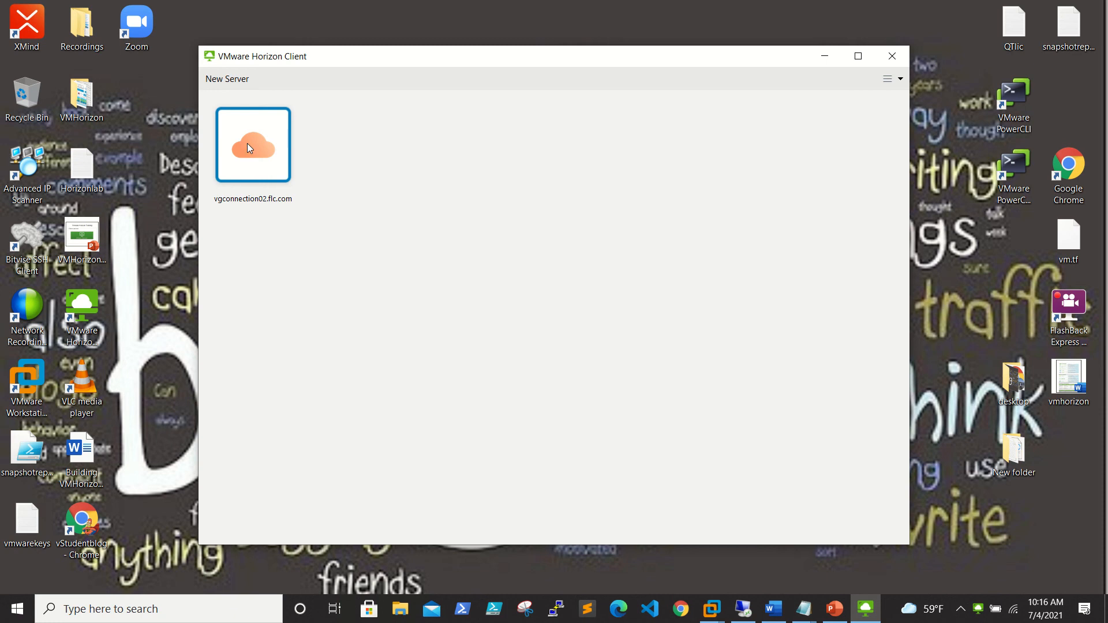
{"action": "right_click", "coordinate": [243, 122]}
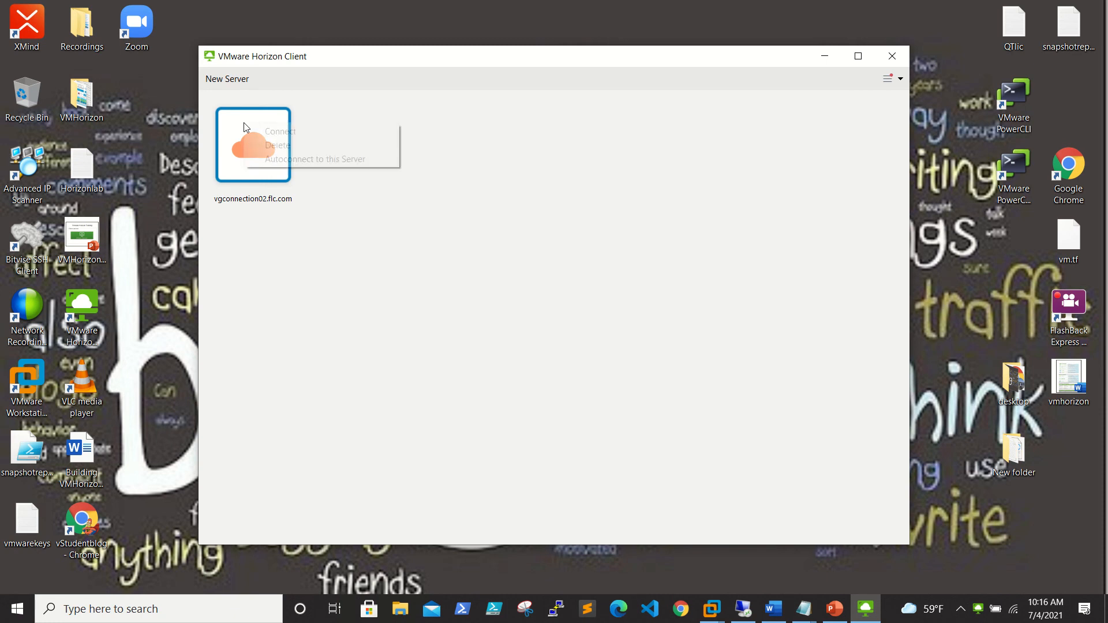
{"action": "left_click", "coordinate": [291, 144]}
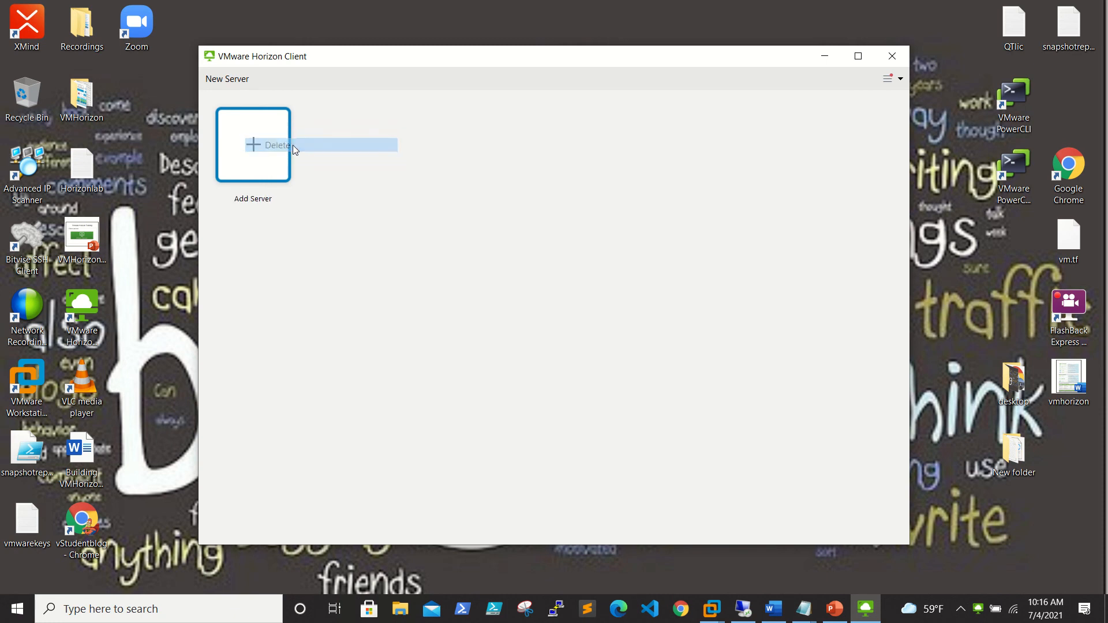
{"action": "left_click", "coordinate": [233, 85]}
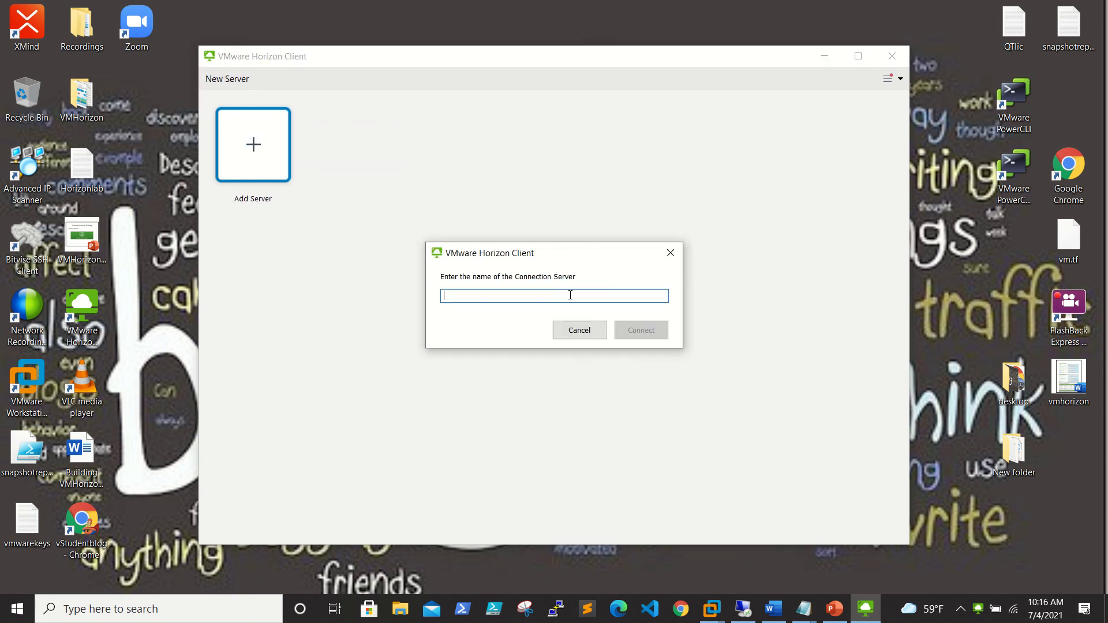
{"action": "type", "text": "vconnect"}
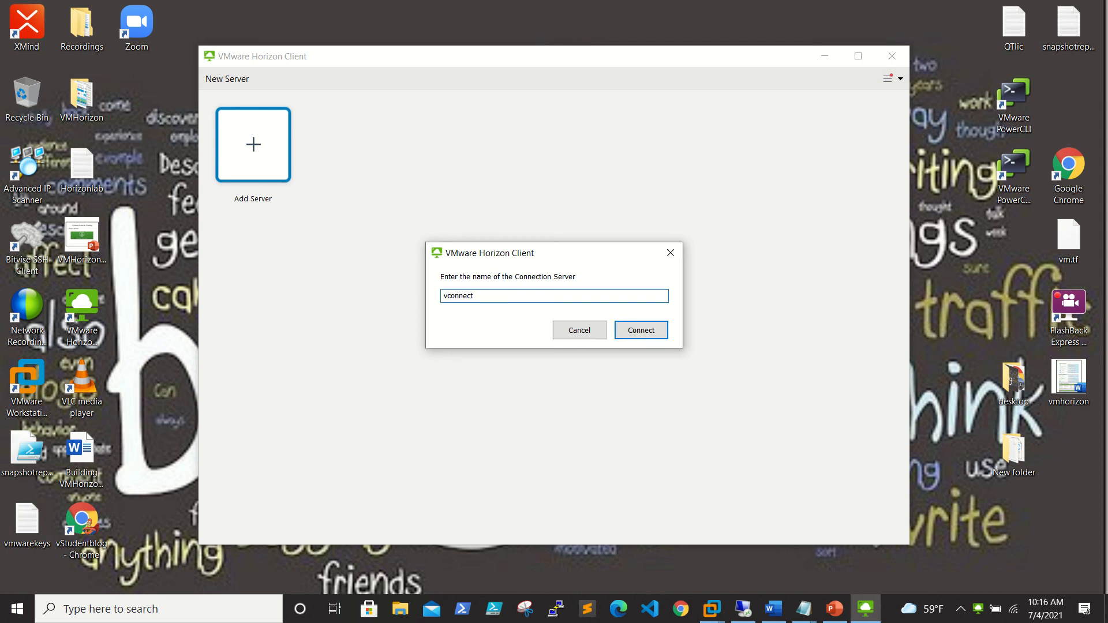
{"action": "key", "text": "Return"}
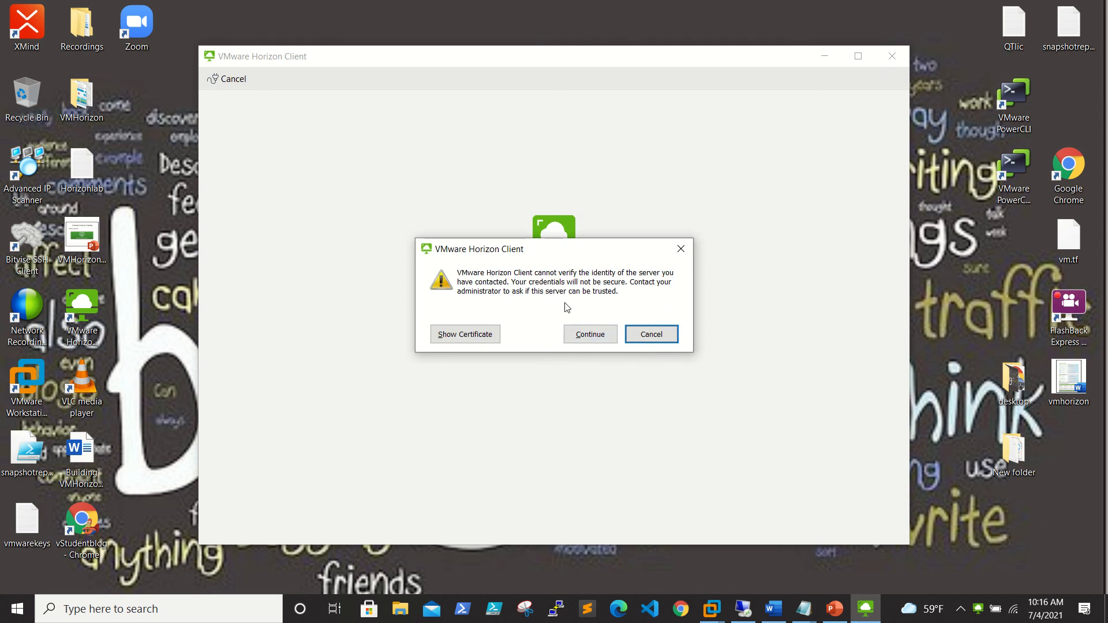
{"action": "left_click", "coordinate": [592, 334]}
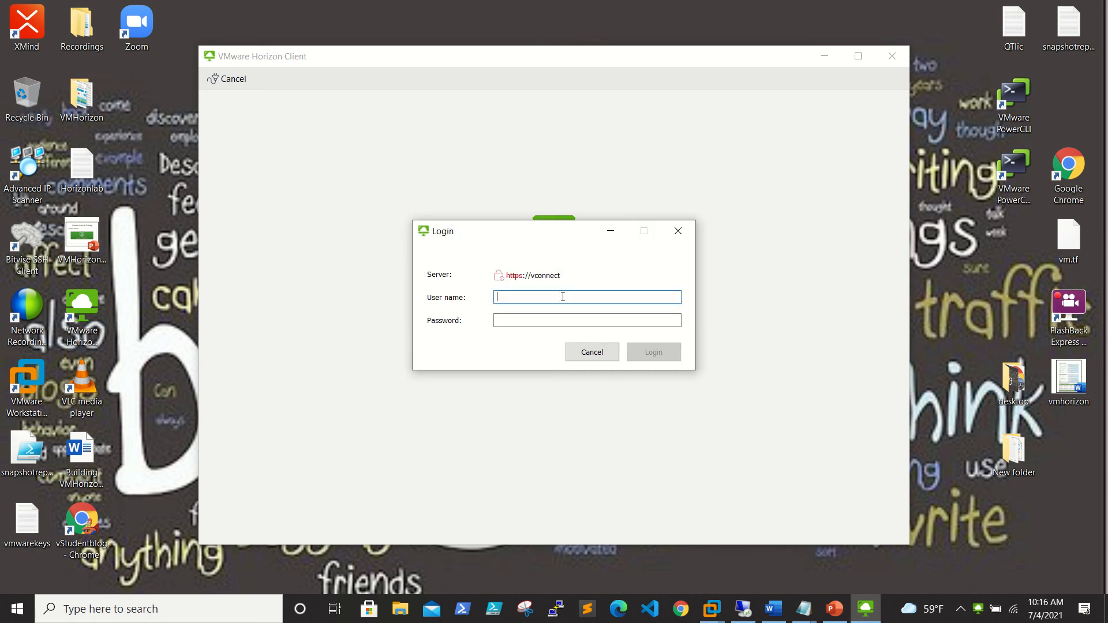
Log in to vconnect with the Horizon service account credentials.
{"action": "type", "text": "hviewadmin"}
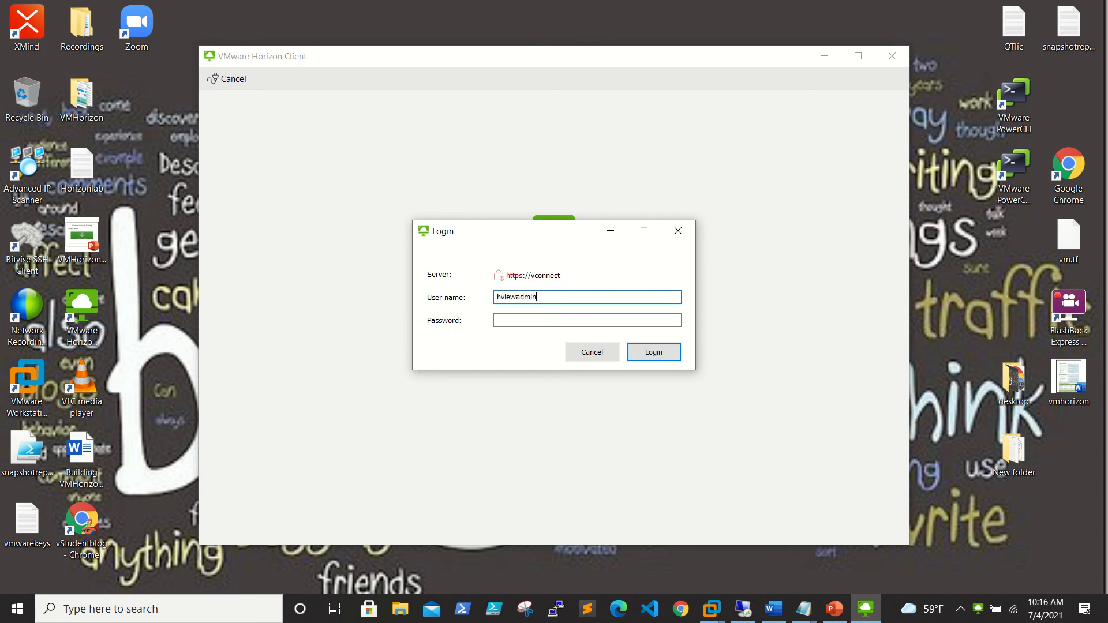
{"action": "key", "text": "Tab"}
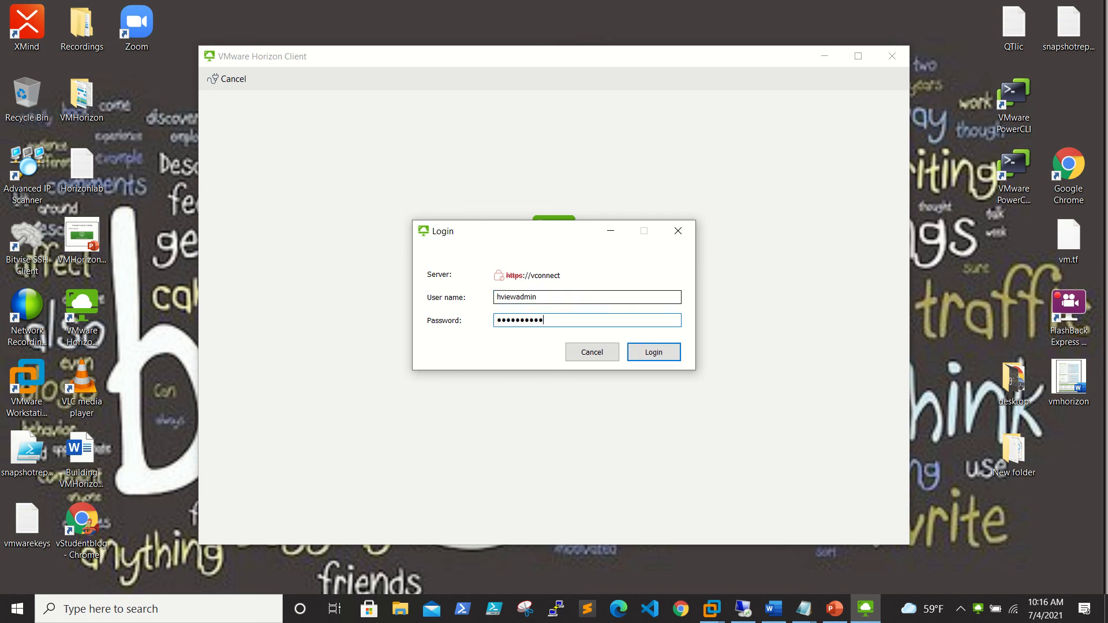
{"action": "key", "text": "Return"}
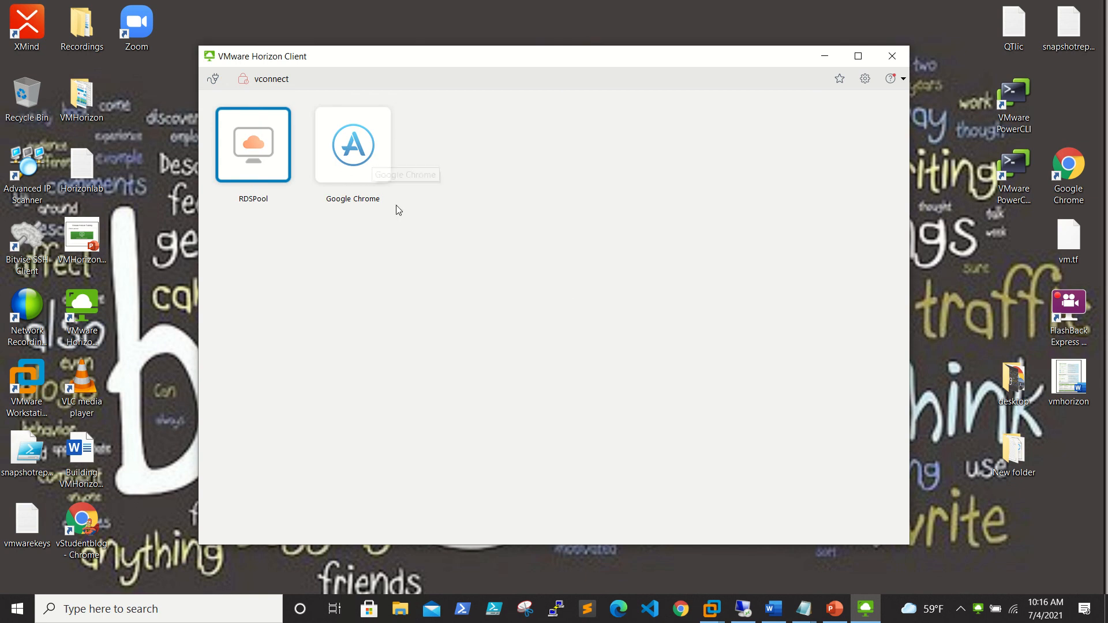
Launch Google Chrome and the RDSPool desktop, then minimize both sessions and the Horizon Client.
{"action": "double_click", "coordinate": [371, 147]}
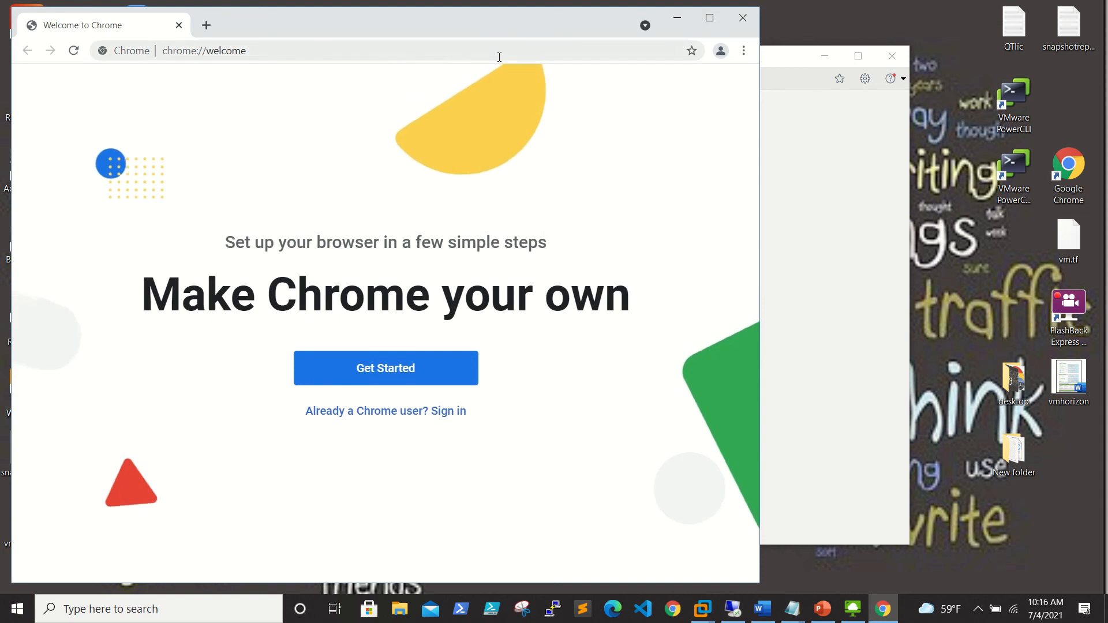
{"action": "left_click", "coordinate": [678, 18]}
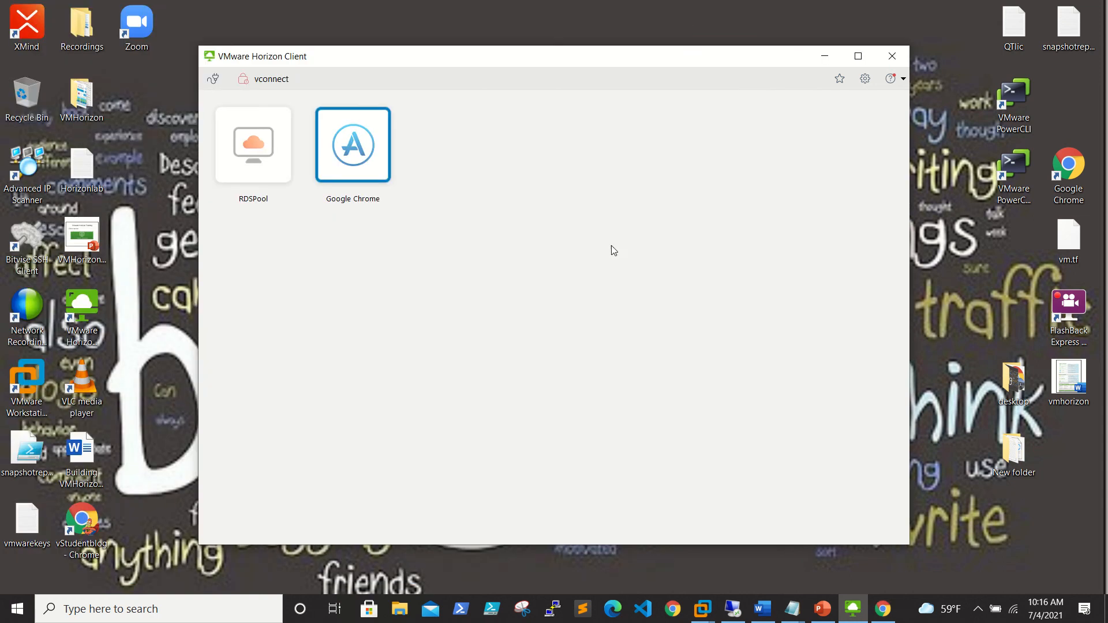
{"action": "double_click", "coordinate": [261, 159]}
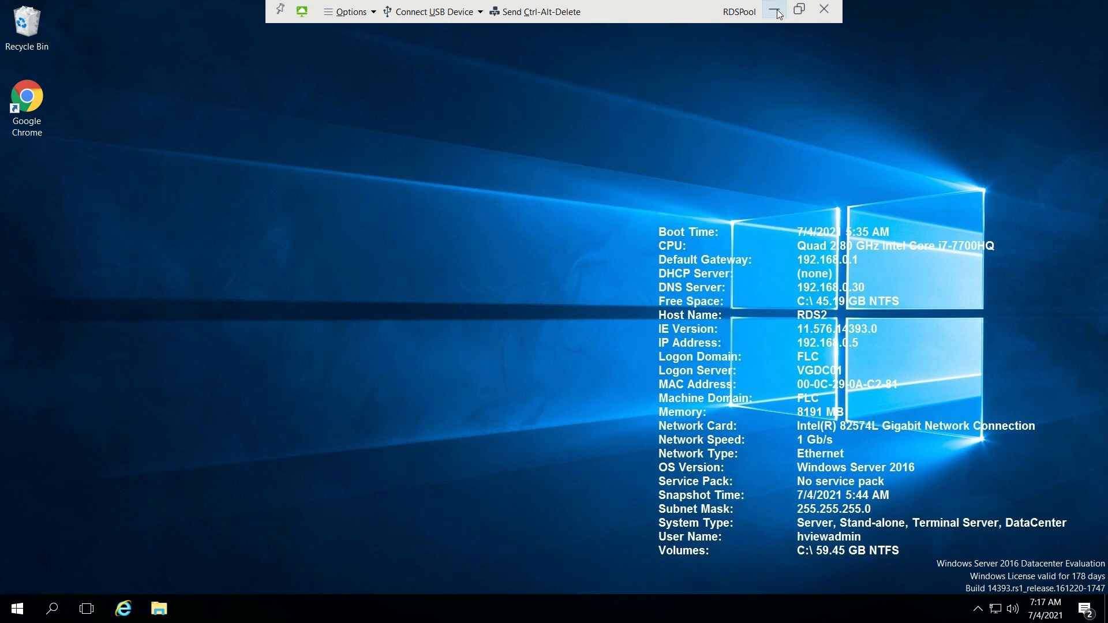
{"action": "left_click", "coordinate": [776, 11]}
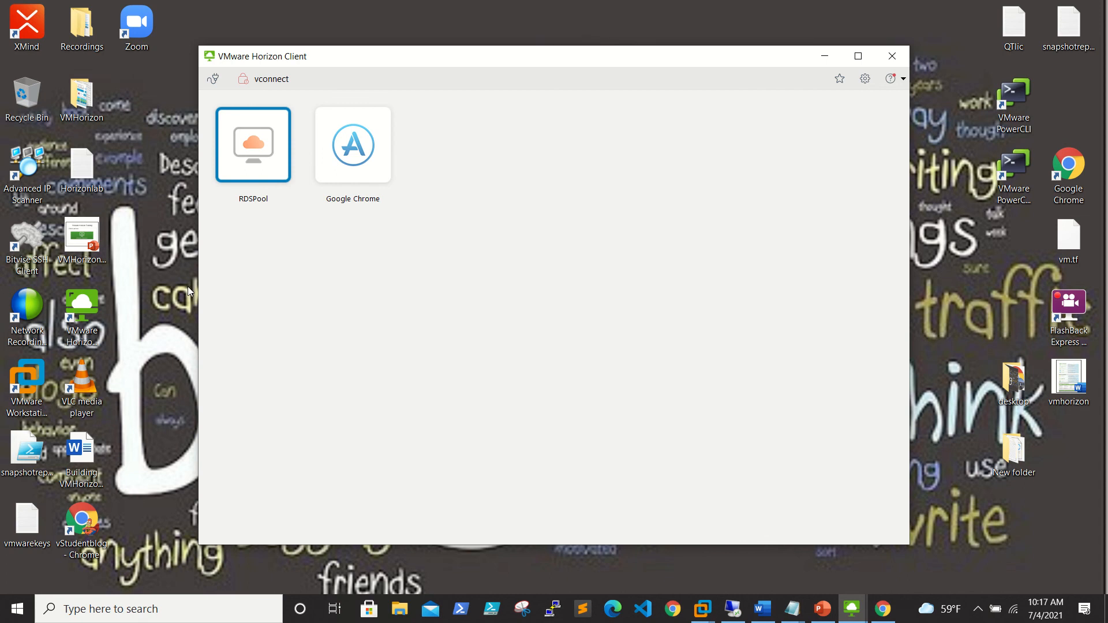
{"action": "left_click", "coordinate": [824, 56]}
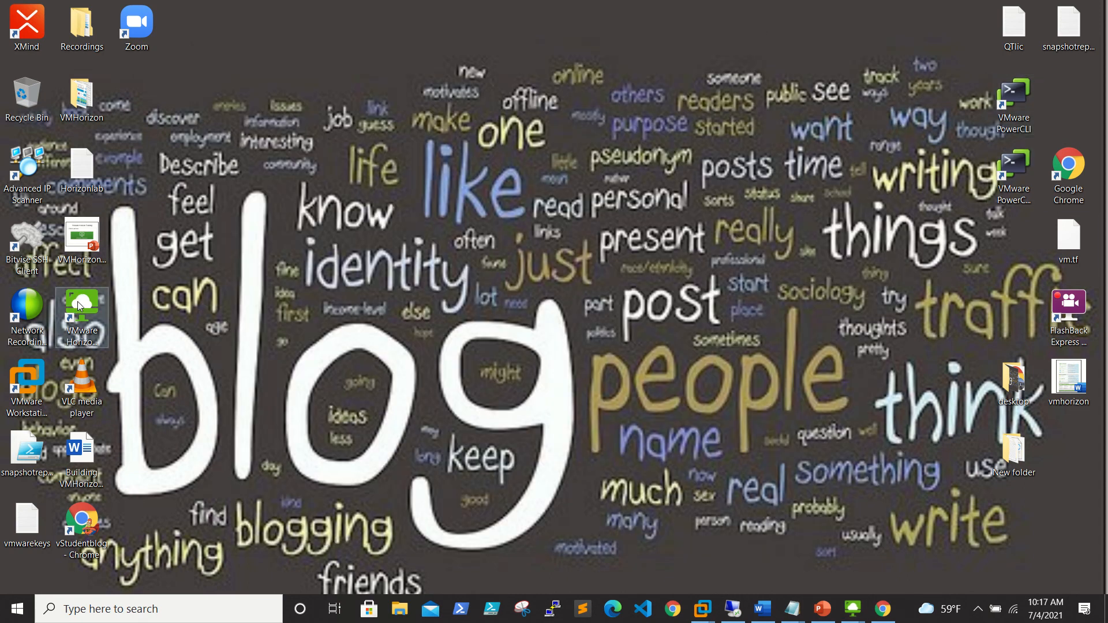
Open a new Horizon Client, connect to vconnect, and log in with the administrator account.
{"action": "double_click", "coordinate": [77, 301]}
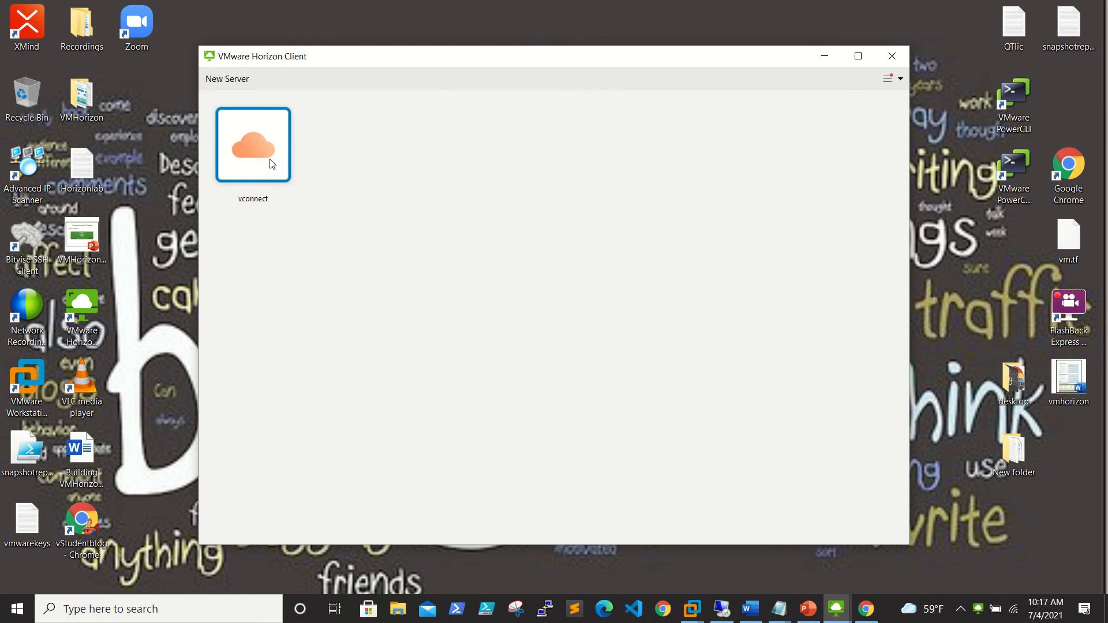
{"action": "double_click", "coordinate": [272, 164]}
{"action": "left_click", "coordinate": [584, 333]}
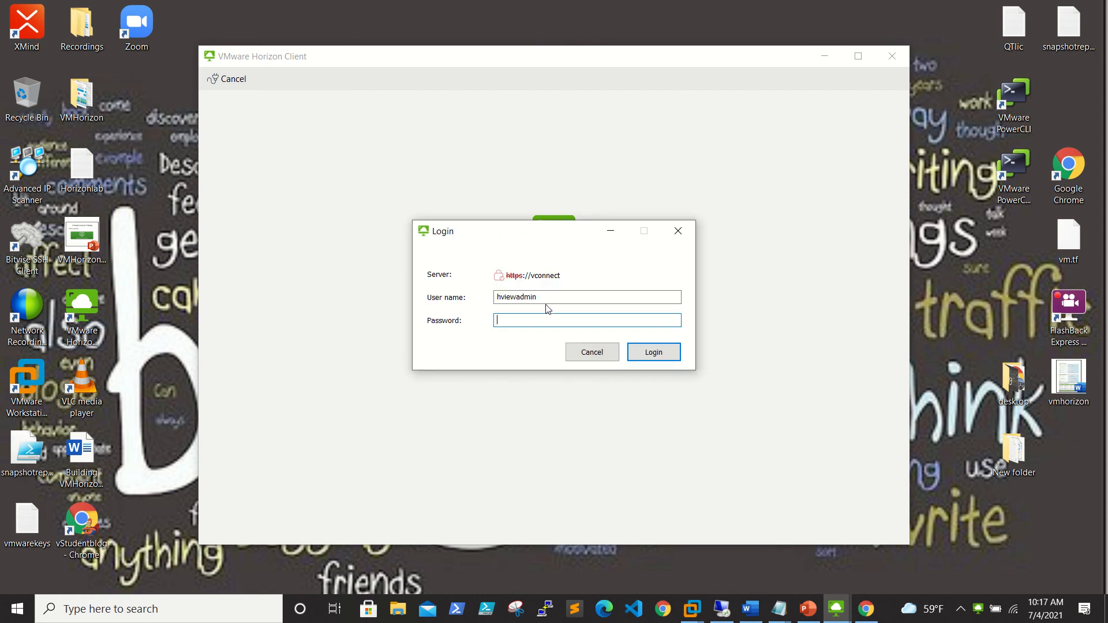
{"action": "double_click", "coordinate": [544, 301]}
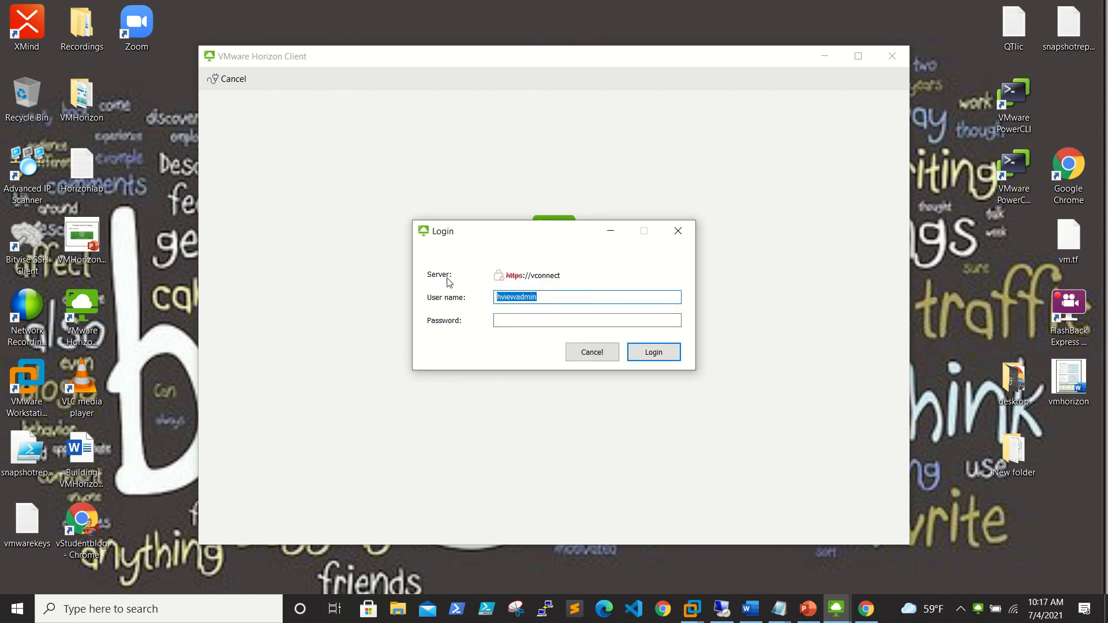
{"action": "type", "text": "adm"}
{"action": "left_click", "coordinate": [498, 321]}
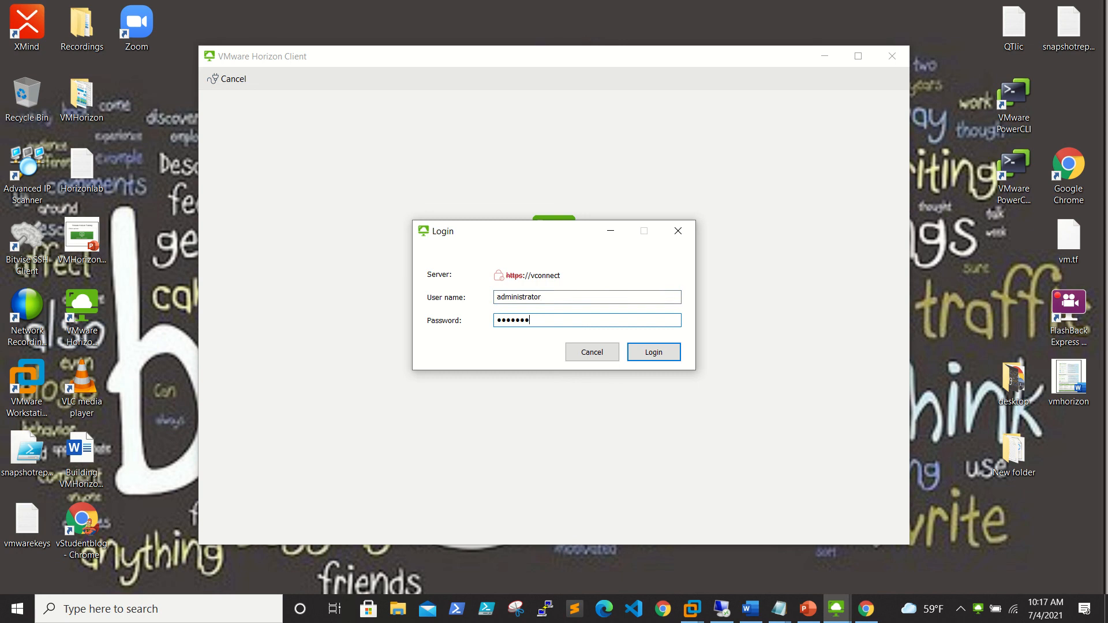
{"action": "key", "text": "Return"}
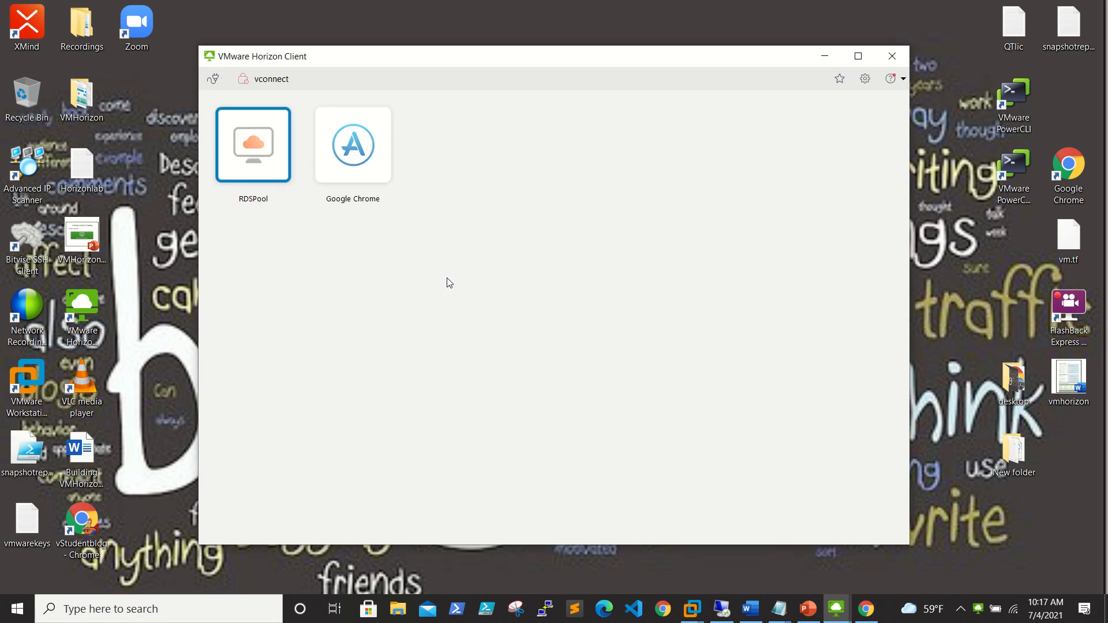
Launch the RDSPool desktop for the second user and minimize it while it loads.
{"action": "double_click", "coordinate": [256, 136]}
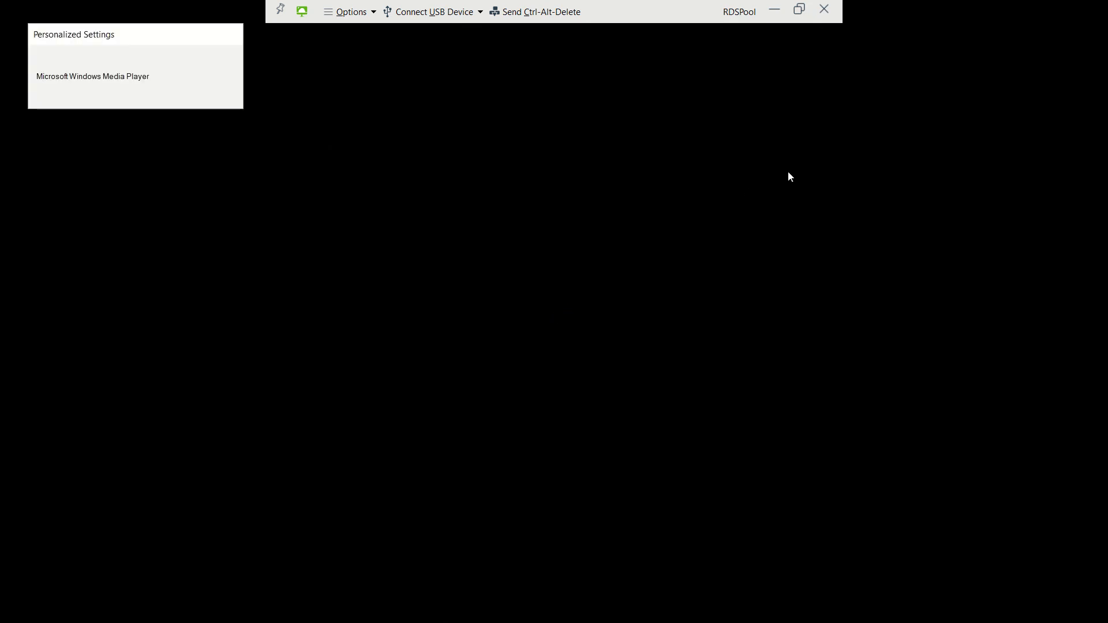
{"action": "mouse_move", "coordinate": [775, 7]}
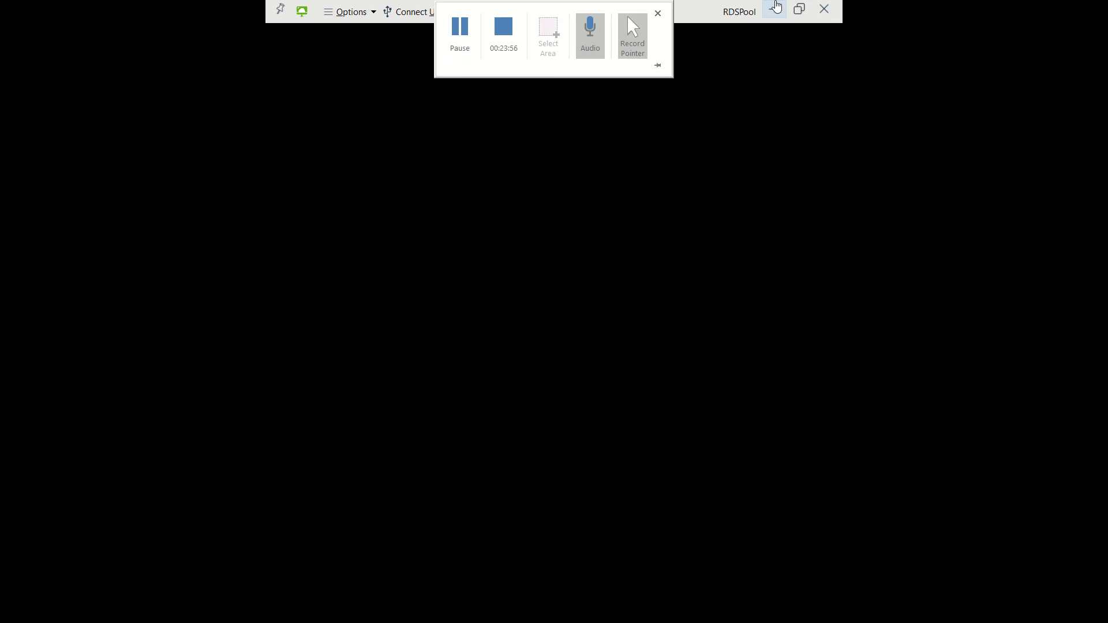
{"action": "left_click", "coordinate": [775, 7]}
Switch between the first and second users' RDSPool sessions to confirm both are running.
{"action": "mouse_move", "coordinate": [840, 612]}
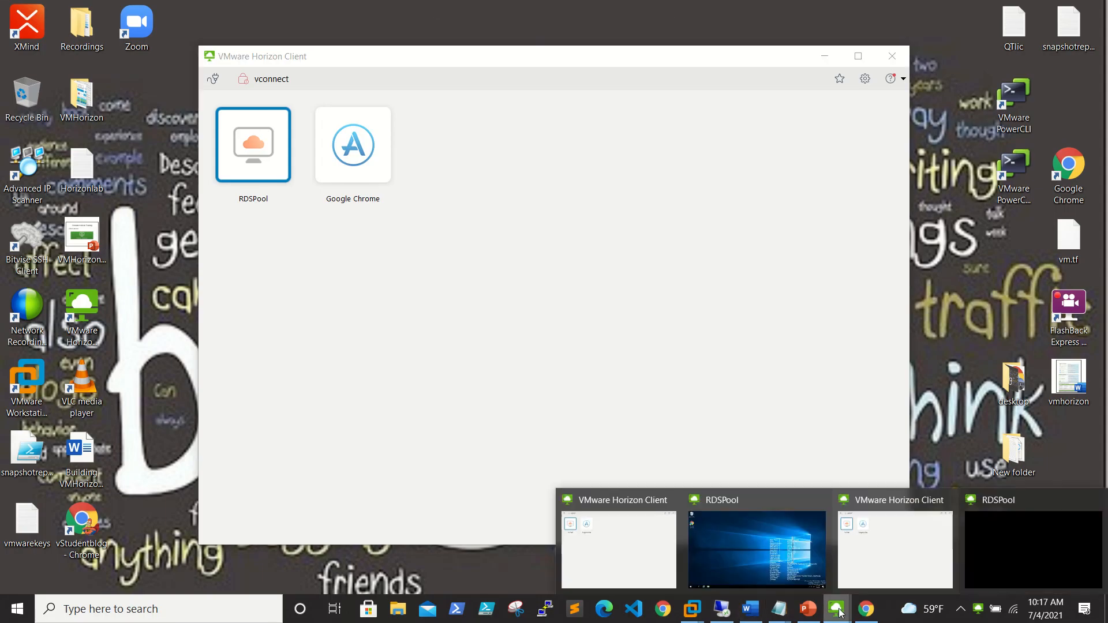
{"action": "left_click", "coordinate": [1034, 542]}
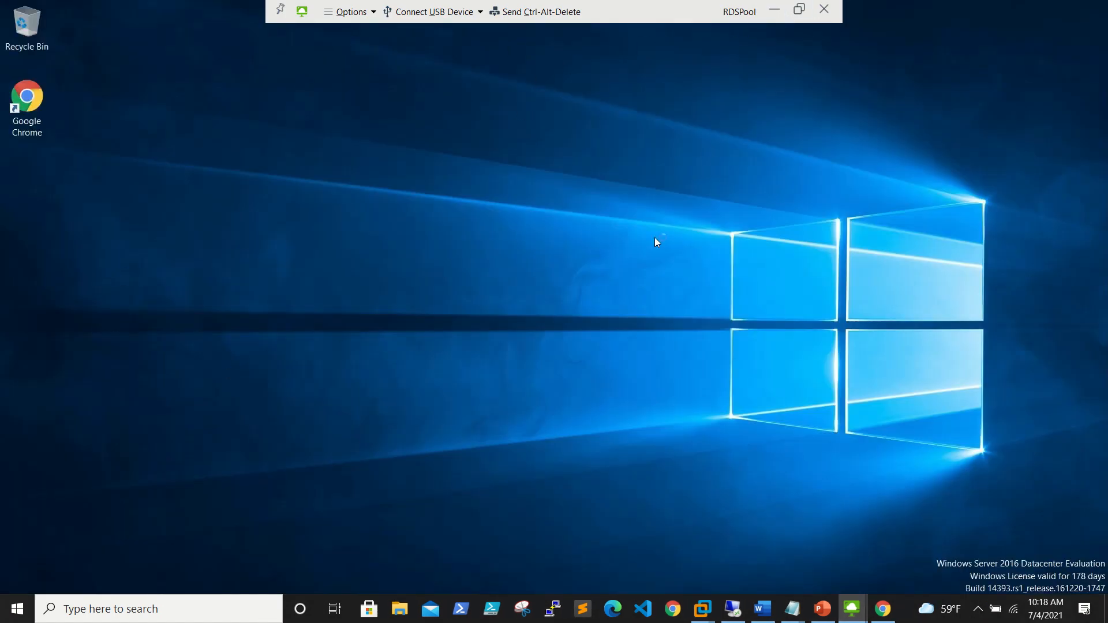
{"action": "left_click", "coordinate": [777, 9]}
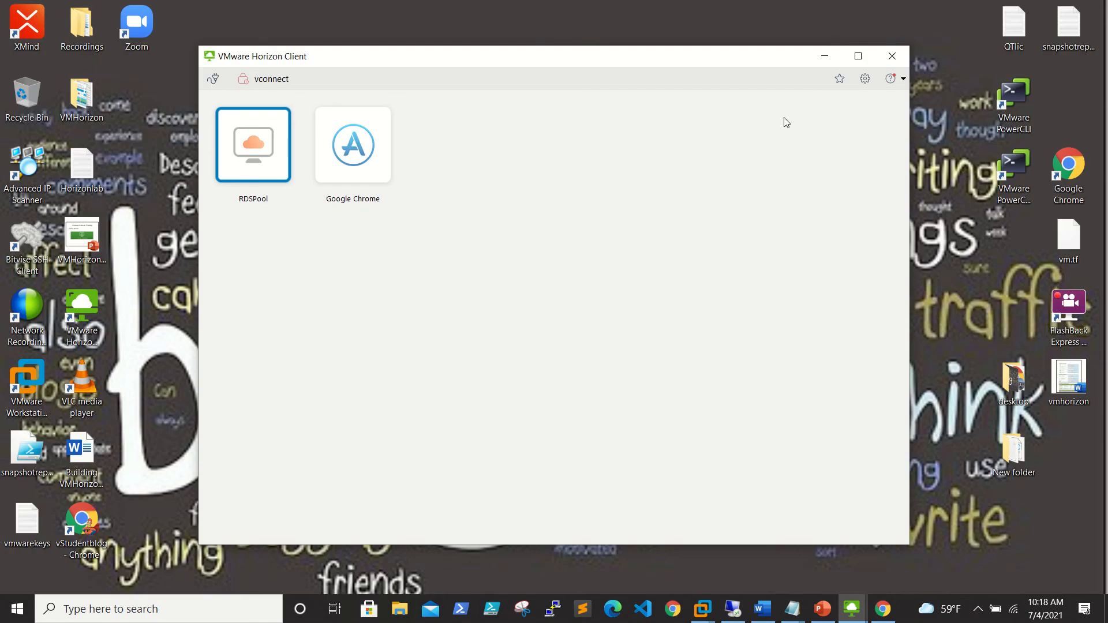
{"action": "left_click", "coordinate": [855, 610]}
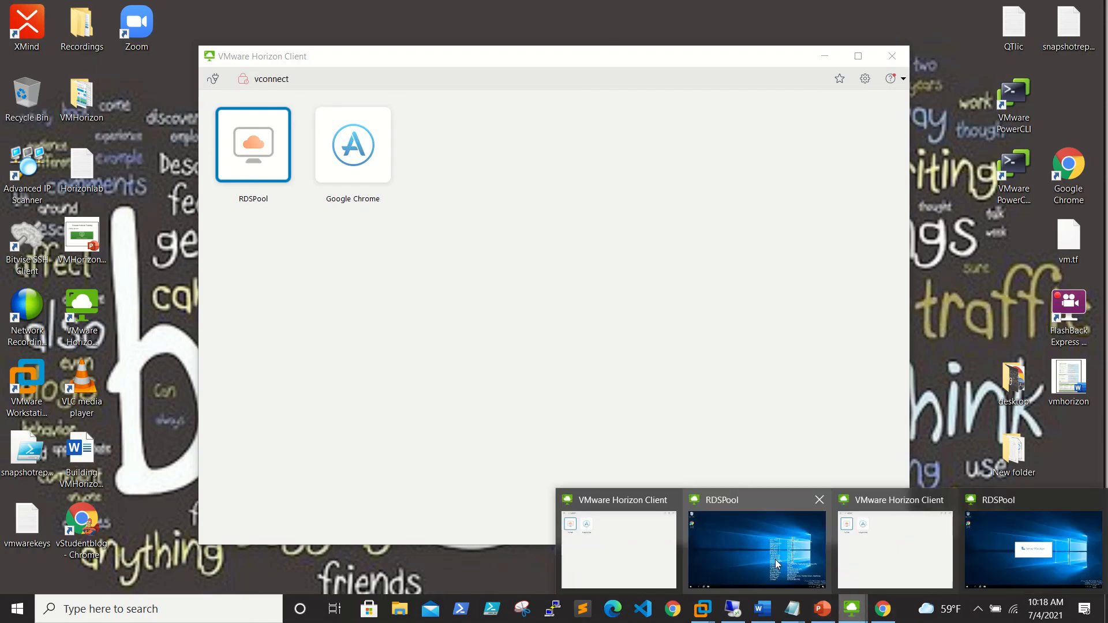
{"action": "left_click", "coordinate": [775, 561]}
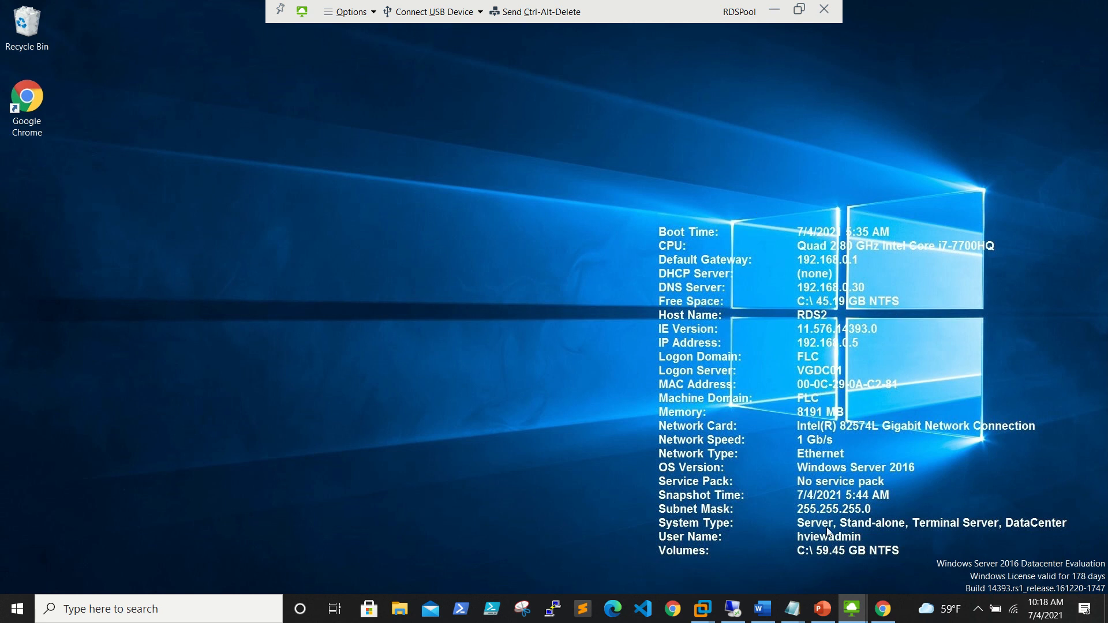
{"action": "left_click", "coordinate": [774, 9]}
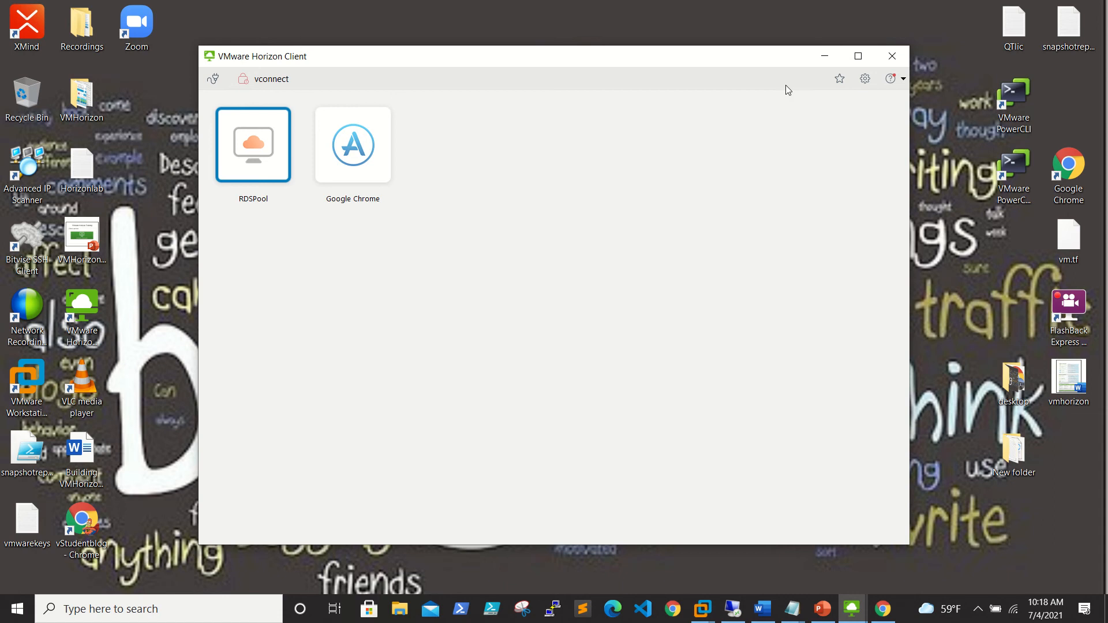
{"action": "mouse_move", "coordinate": [852, 610]}
{"action": "left_click", "coordinate": [1004, 545]}
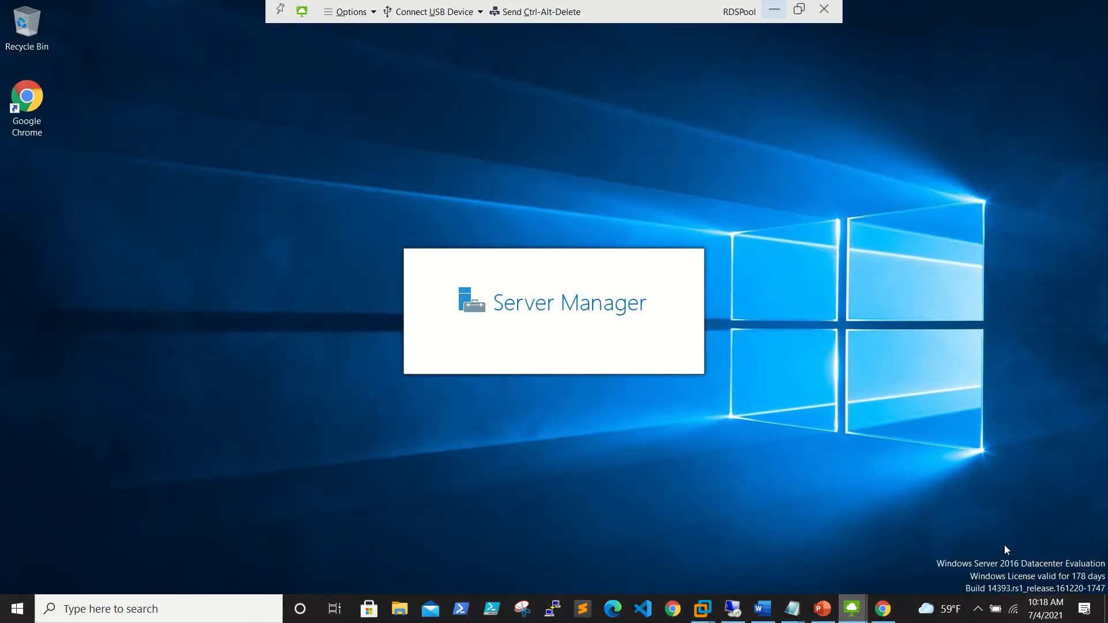
Close Server Manager in the second user's RDSPool session and return to Horizon Console.
{"action": "left_click", "coordinate": [1102, 7]}
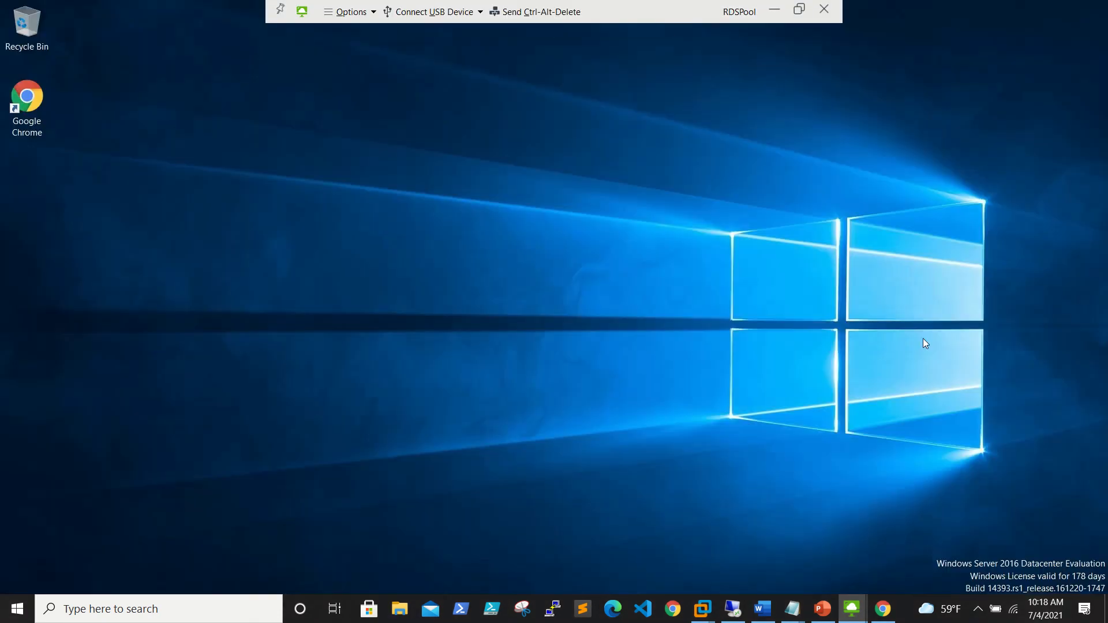
{"action": "left_click", "coordinate": [776, 11]}
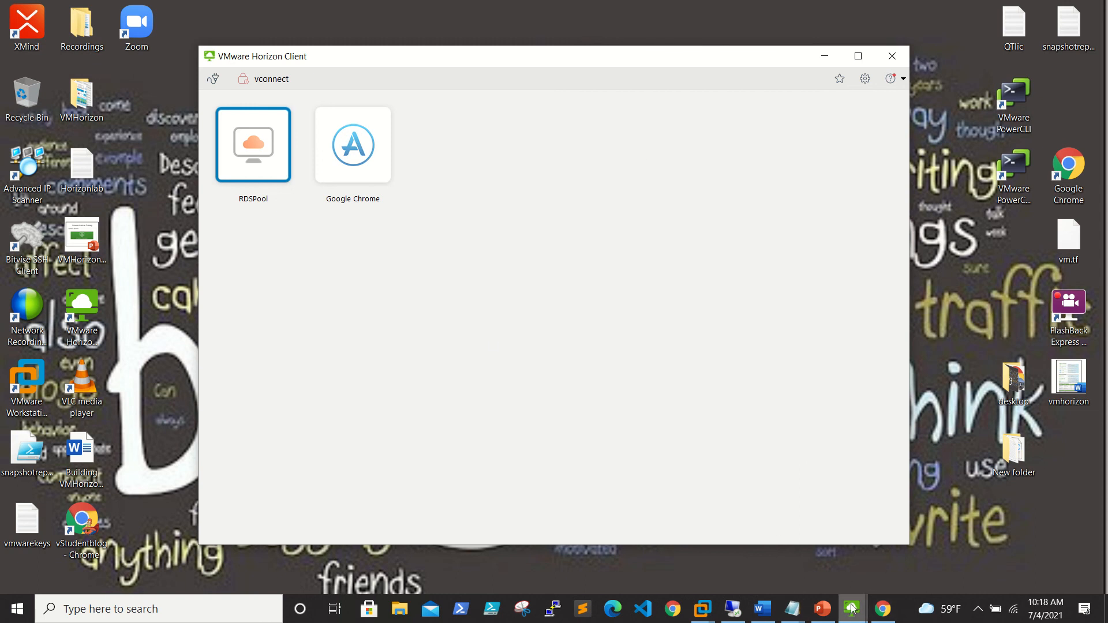
{"action": "left_click", "coordinate": [733, 609]}
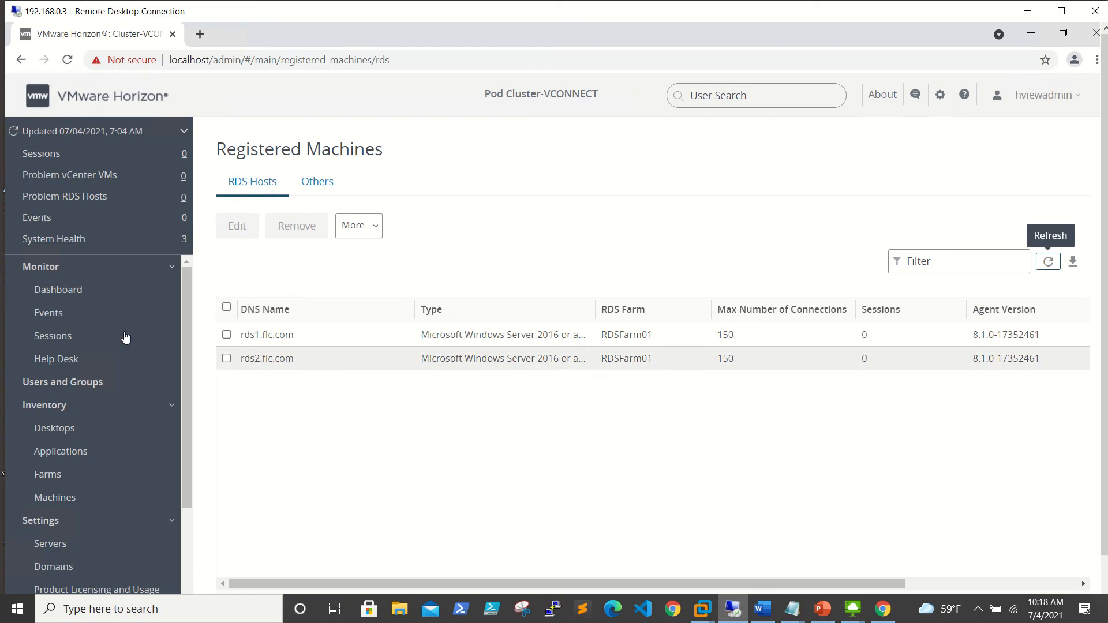
Check Monitor > Sessions for two RDSPool desktop sessions and one RDSFarm01 app session, then minimize.
{"action": "left_click", "coordinate": [58, 339]}
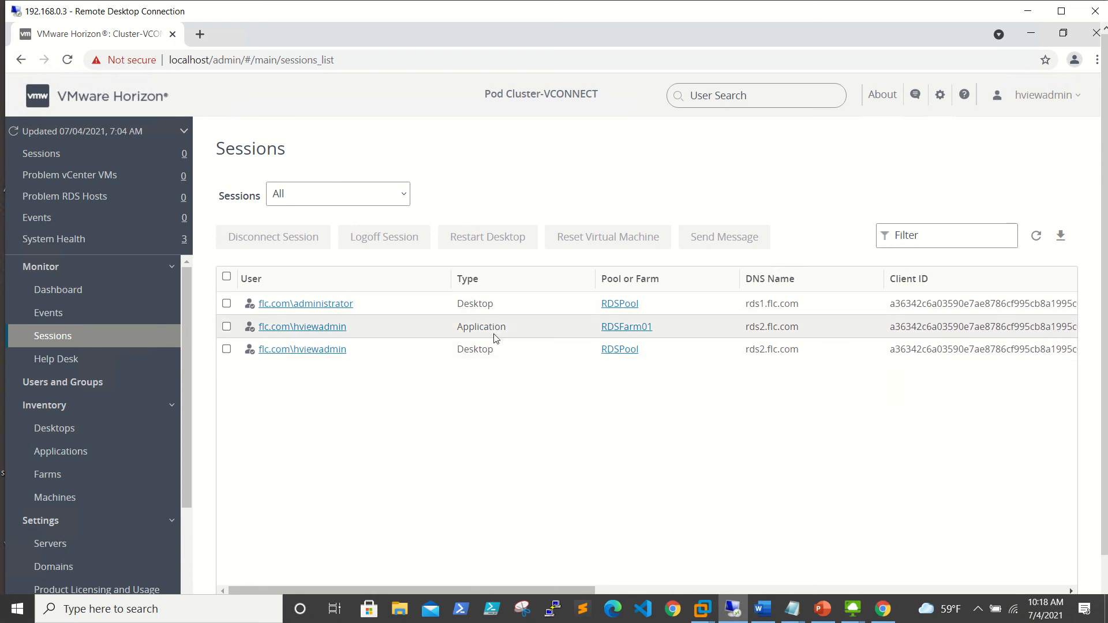
{"action": "left_click", "coordinate": [1030, 13]}
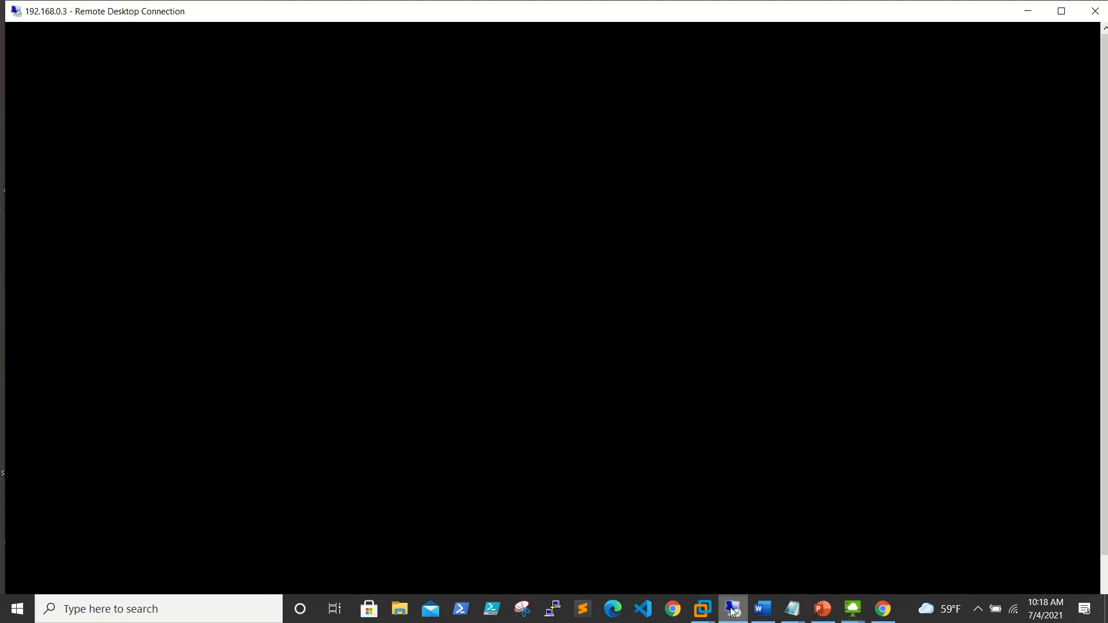
{"action": "left_click", "coordinate": [734, 609]}
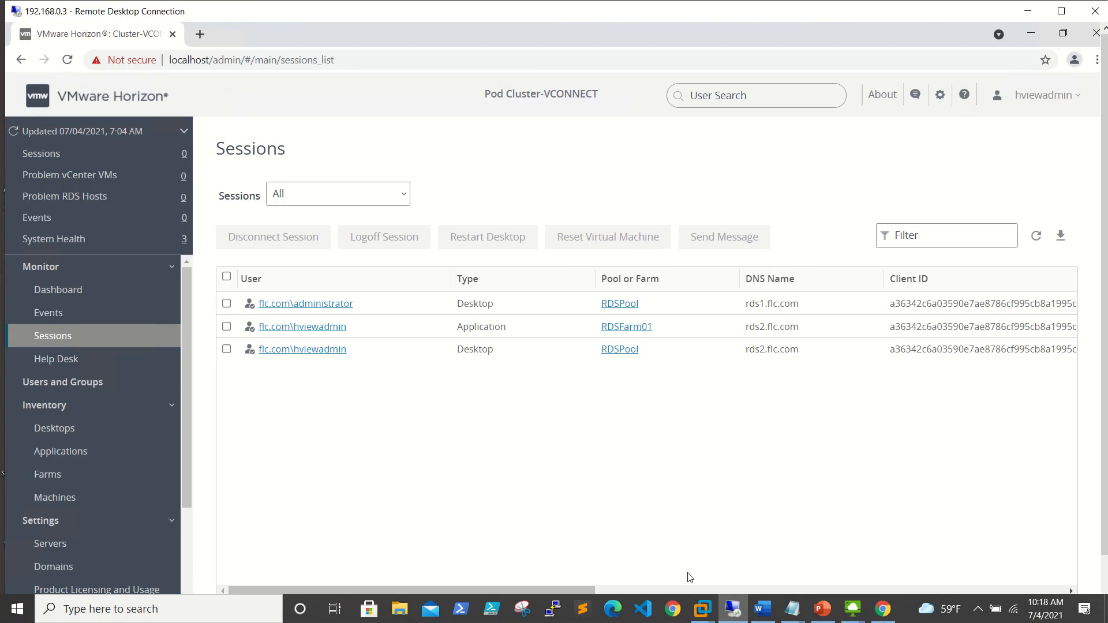
{"action": "left_click", "coordinate": [1028, 11]}
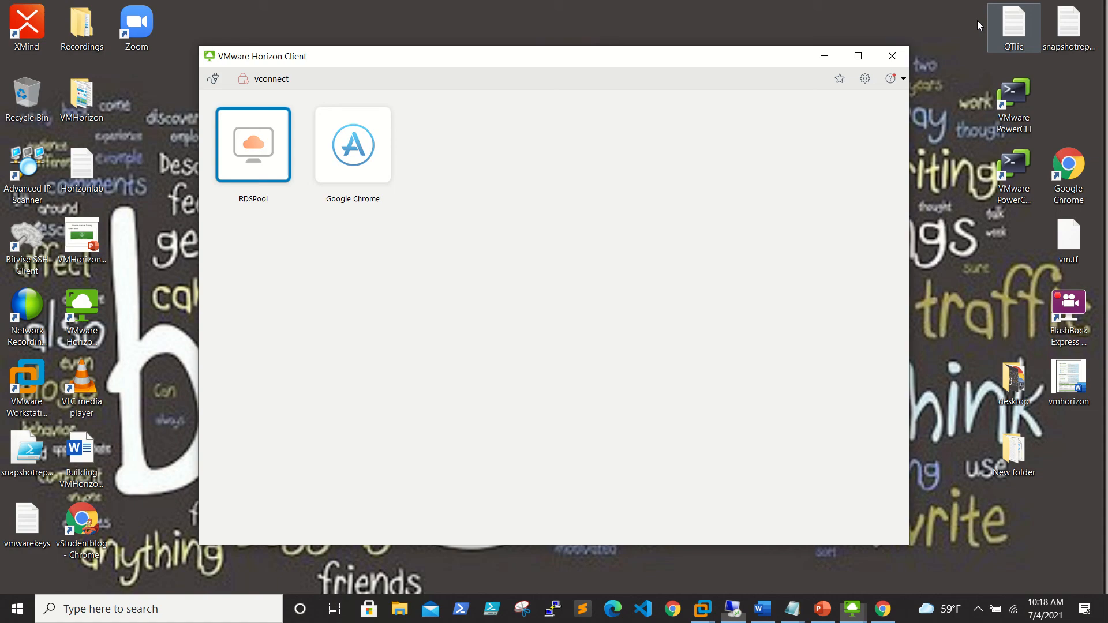
Connect via mstsc to 192.168.0.30 with the administrator password, then minimize the session.
{"action": "right_click", "coordinate": [16, 608]}
{"action": "left_click", "coordinate": [57, 538]}
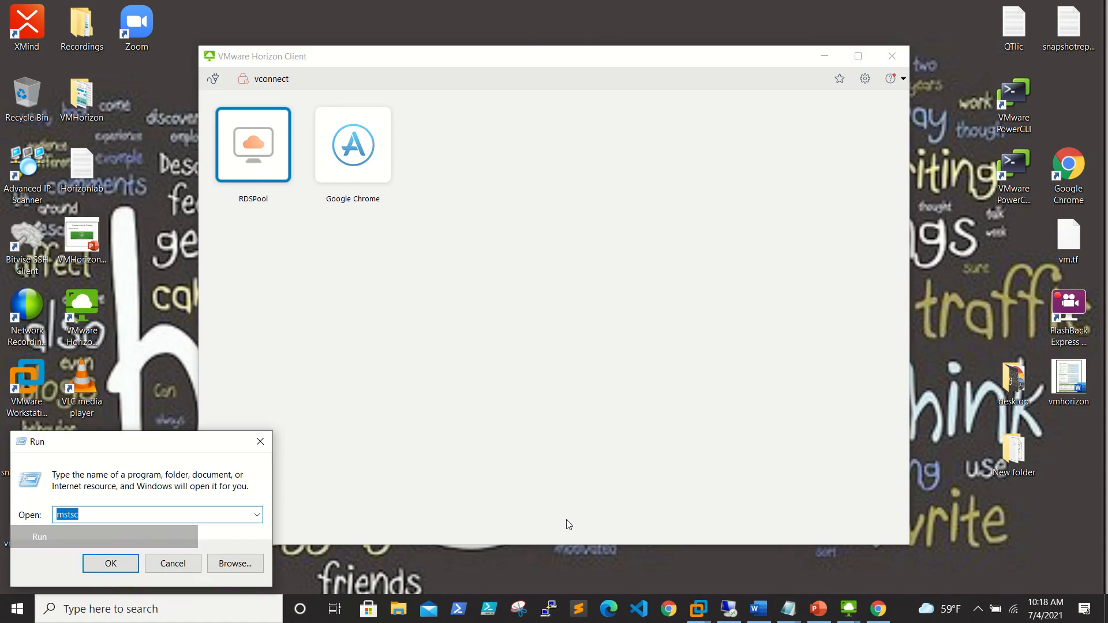
{"action": "key", "text": "Return"}
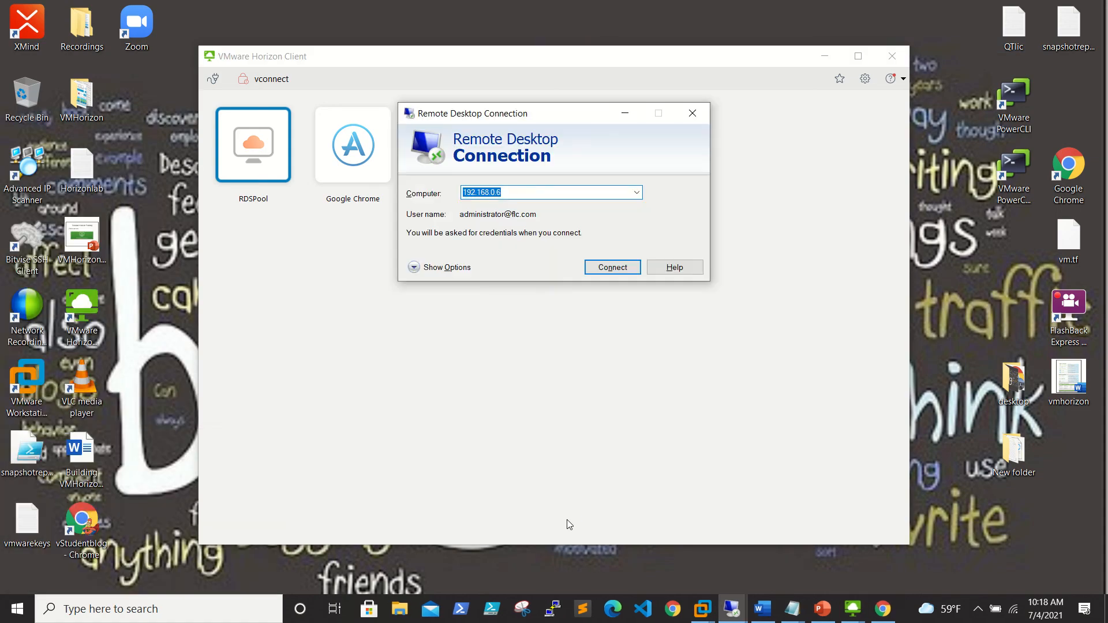
{"action": "type", "text": "192.168.0."}
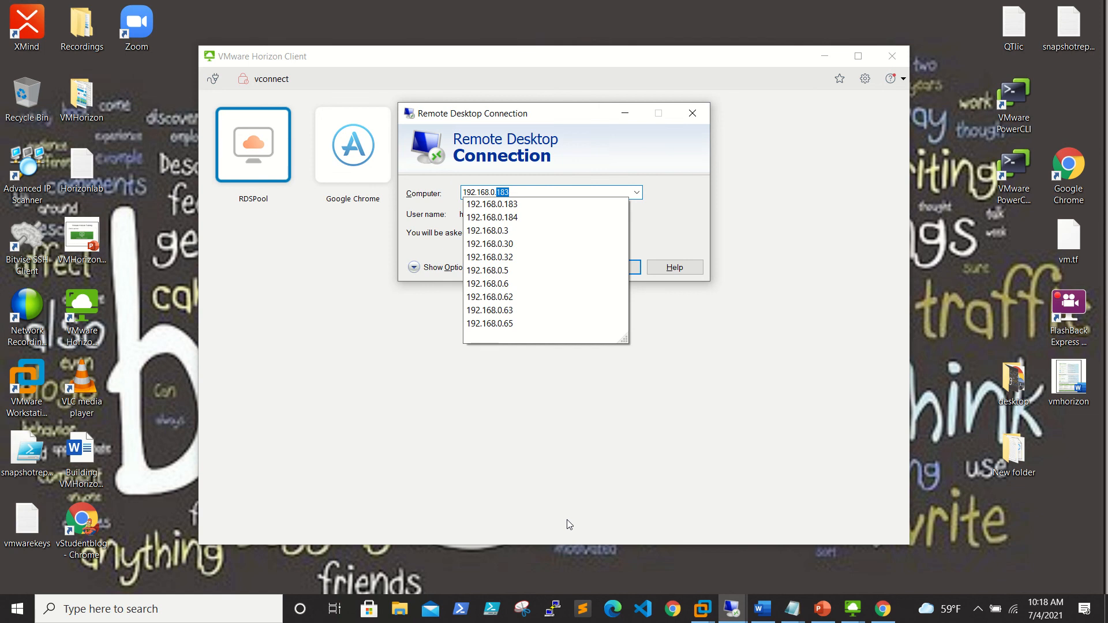
{"action": "type", "text": "30"}
{"action": "key", "text": "Return"}
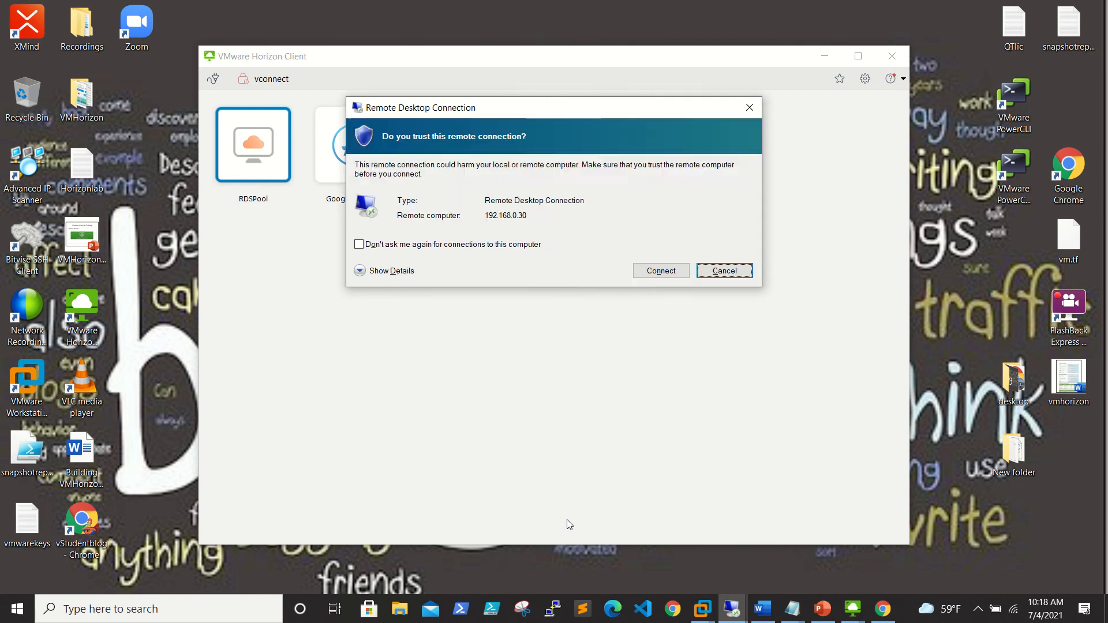
{"action": "key", "text": "alt+n"}
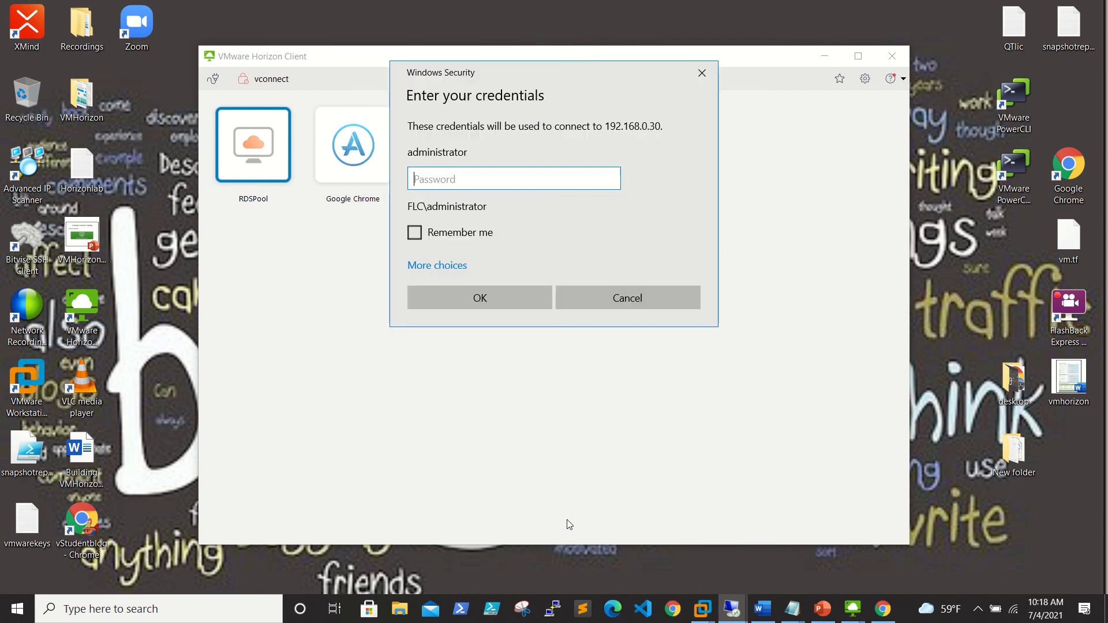
{"action": "type", "text": "***********"}
{"action": "key", "text": "Return"}
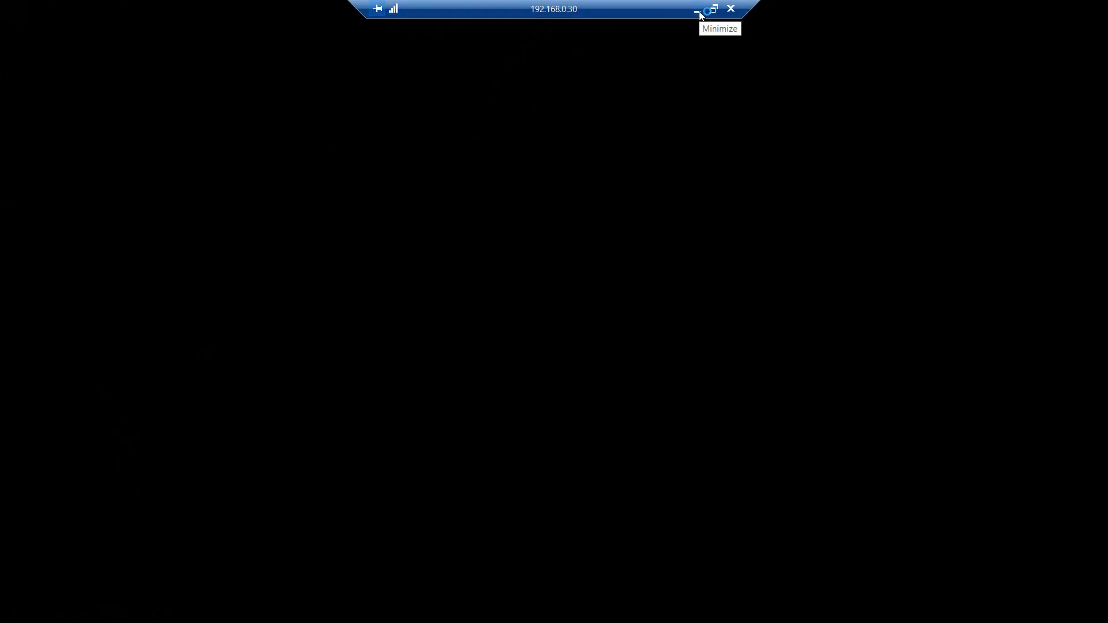
{"action": "left_click", "coordinate": [698, 12]}
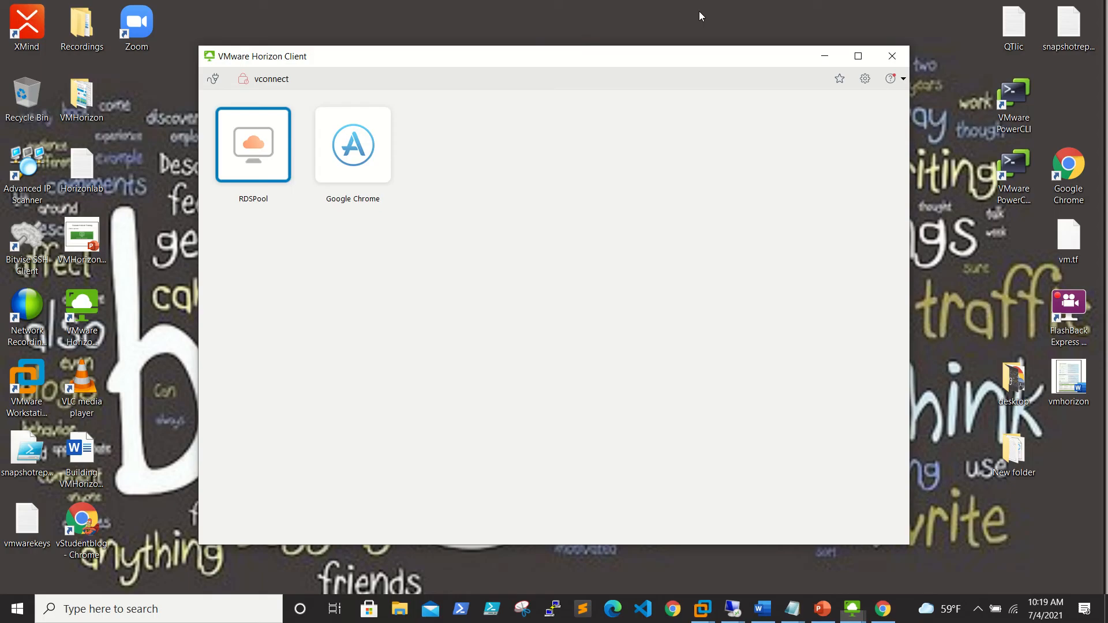
{"action": "mouse_move", "coordinate": [853, 609]}
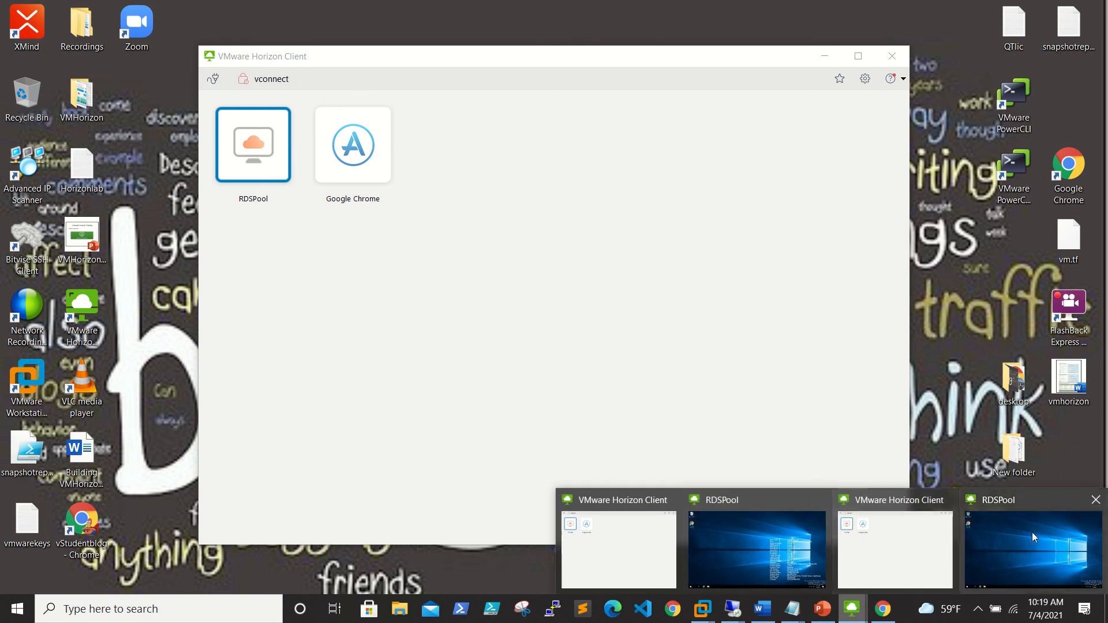
{"action": "left_click", "coordinate": [795, 529]}
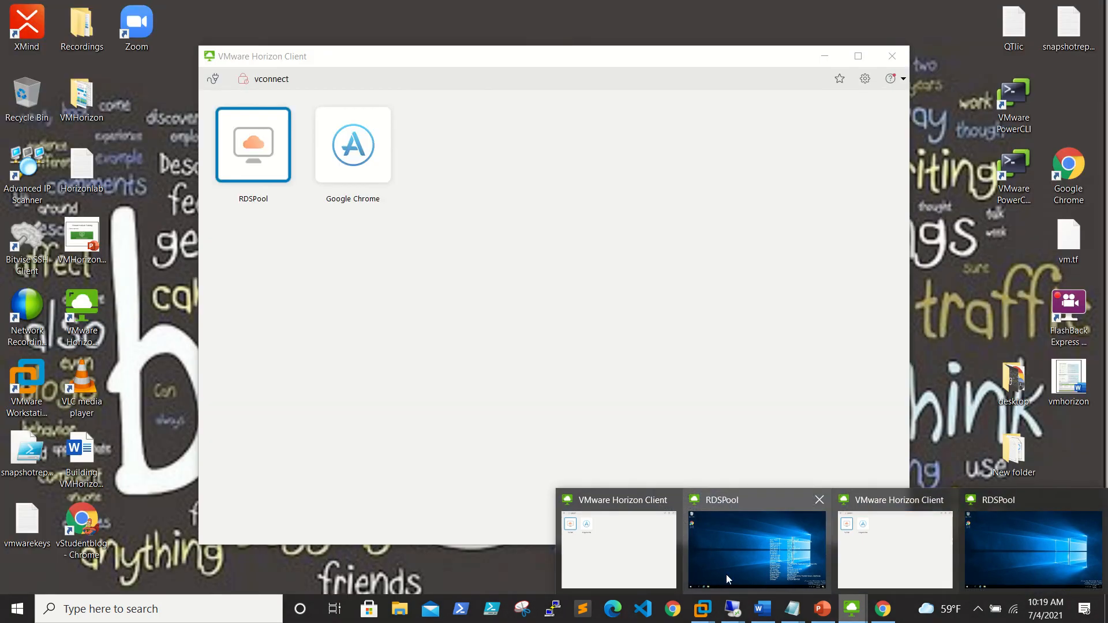
{"action": "left_click", "coordinate": [728, 573]}
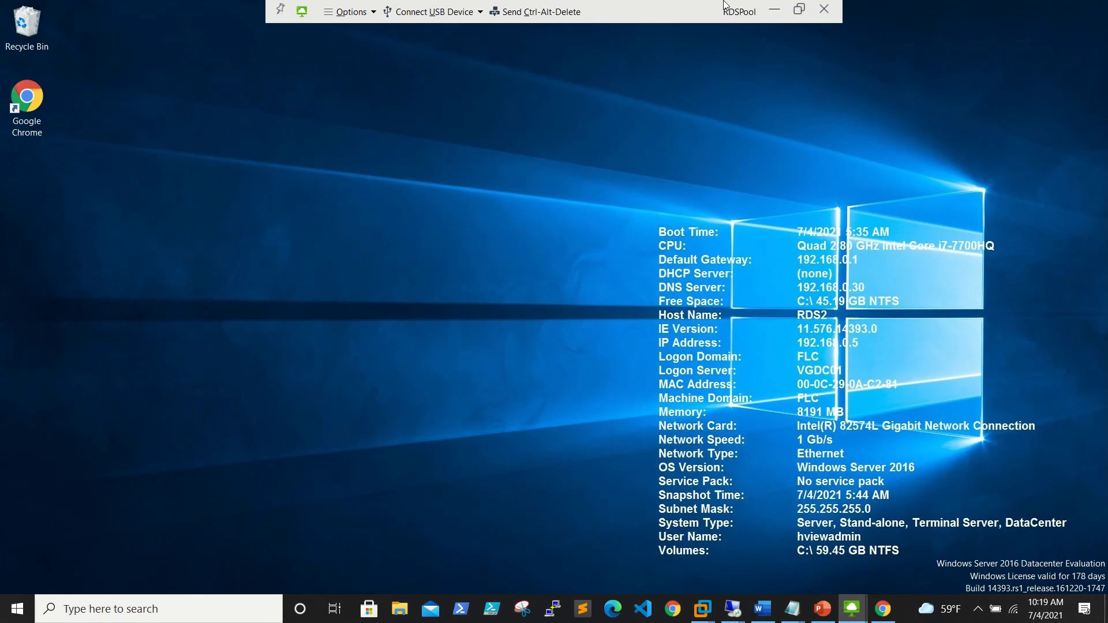
{"action": "left_click", "coordinate": [775, 10]}
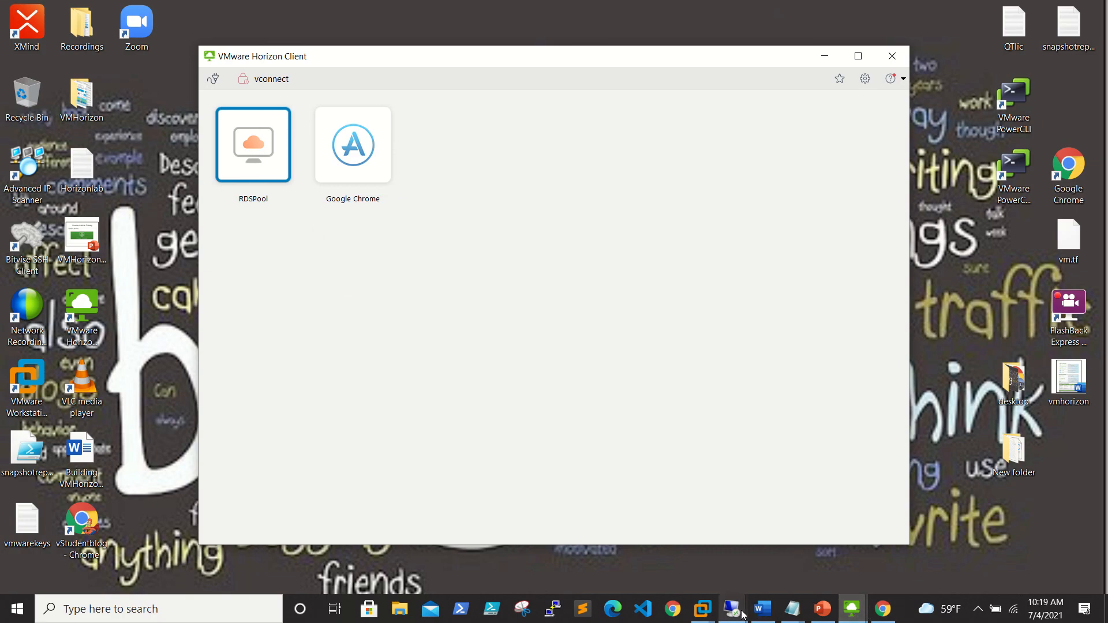
In the 192.168.0.30 session, close Server Manager and start VMware Horizon Client.
{"action": "mouse_move", "coordinate": [744, 616]}
{"action": "left_click", "coordinate": [793, 559]}
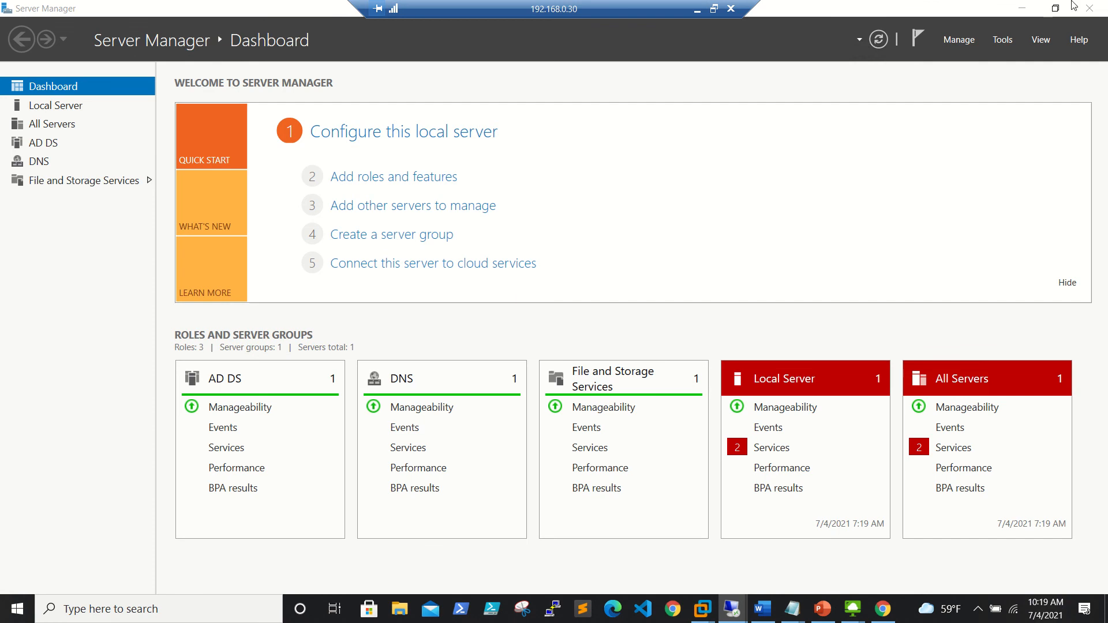
{"action": "left_click", "coordinate": [1088, 8]}
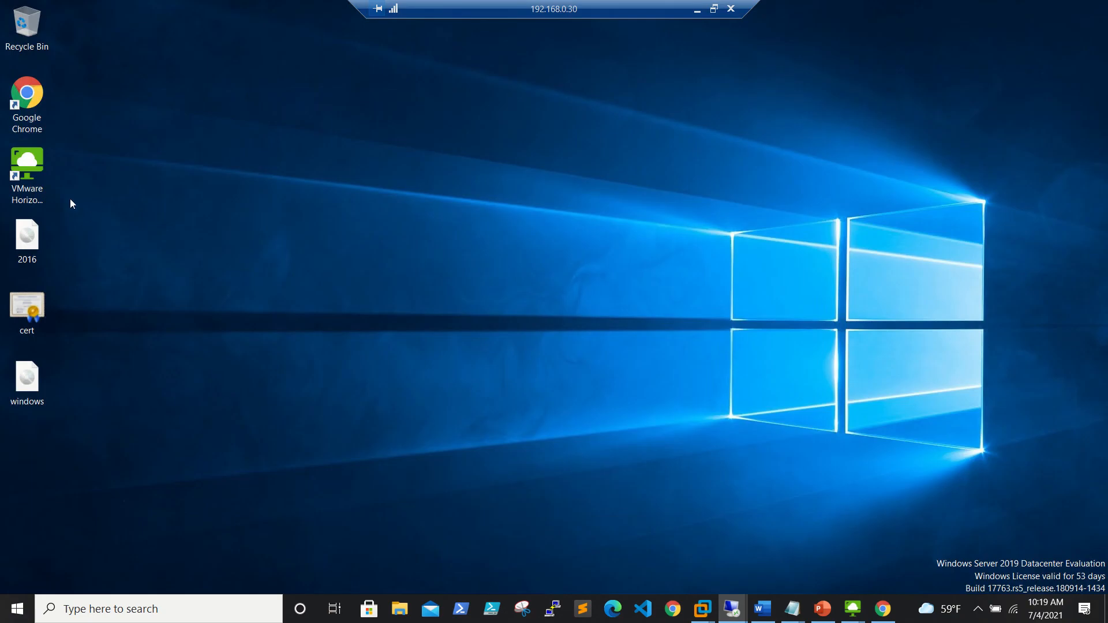
{"action": "left_click", "coordinate": [41, 170]}
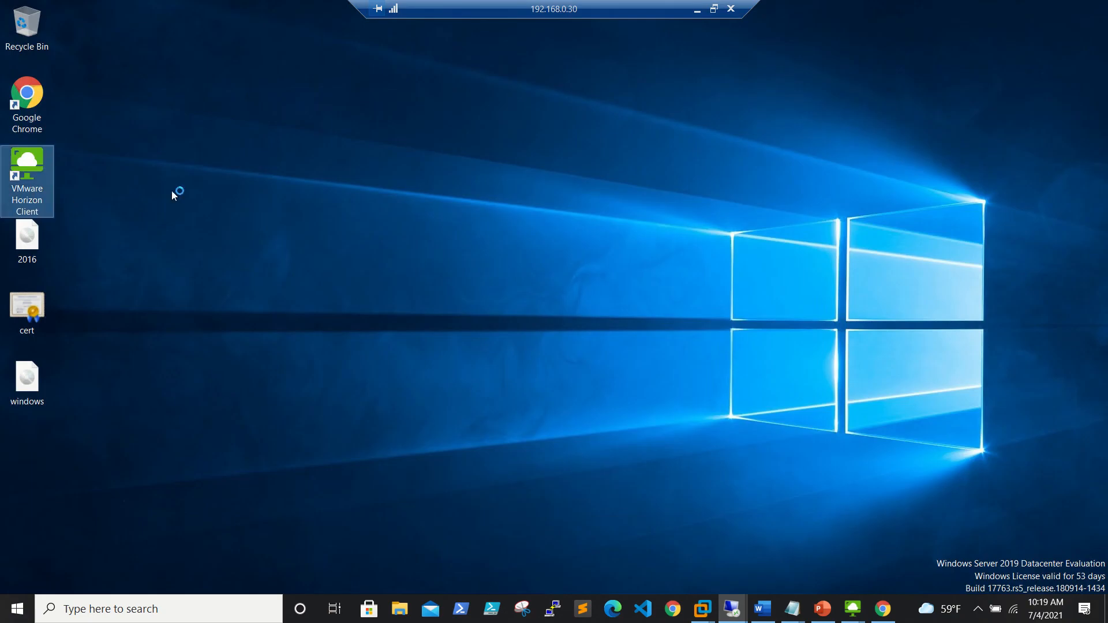
{"action": "key", "text": "Return"}
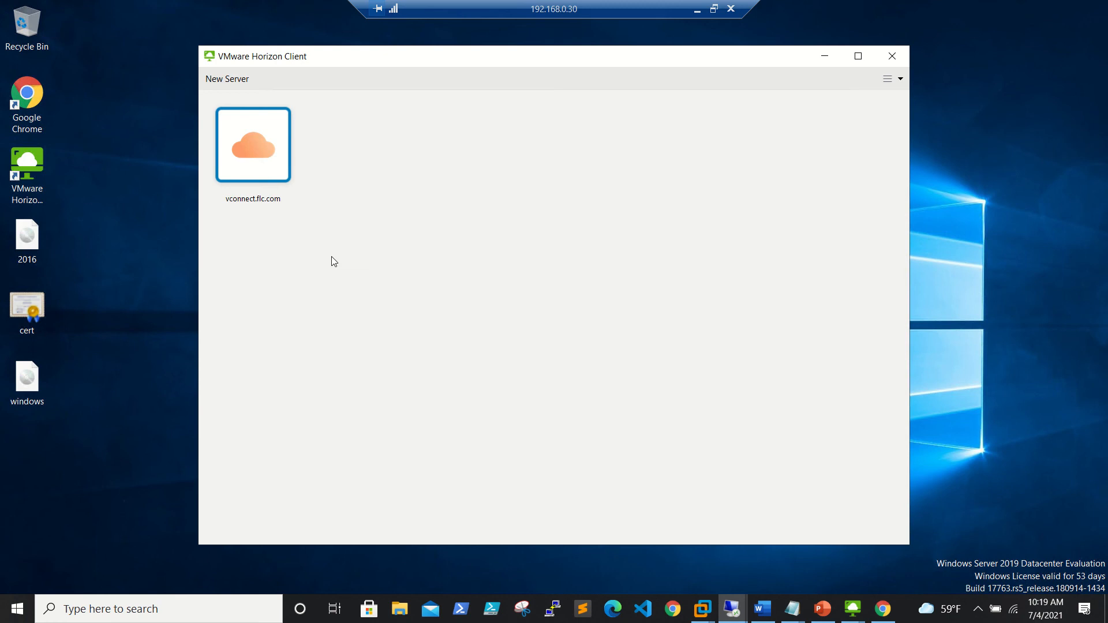
Log in to vconnect.flc.com, accepting the certificate, and launch the RDSPool desktop.
{"action": "double_click", "coordinate": [269, 148]}
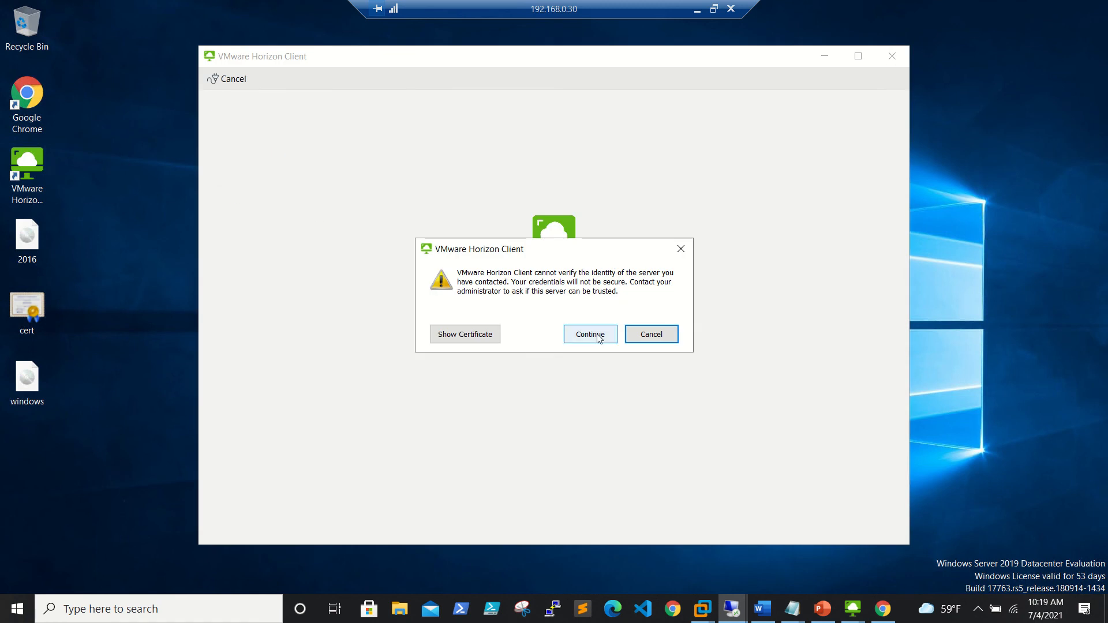
{"action": "left_click", "coordinate": [598, 335]}
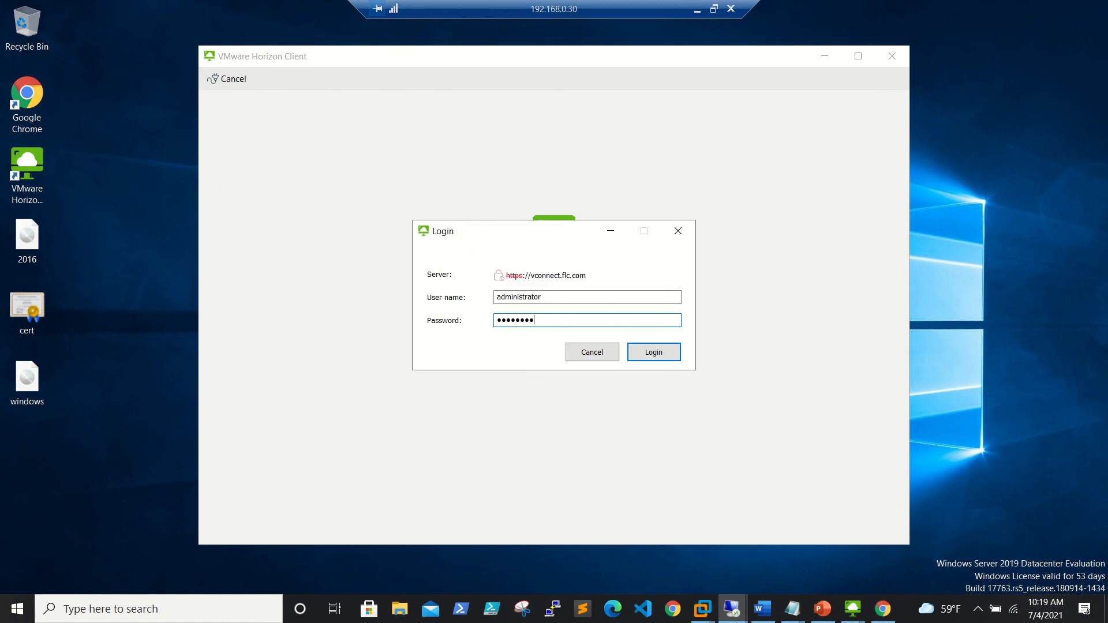
{"action": "key", "text": "Return"}
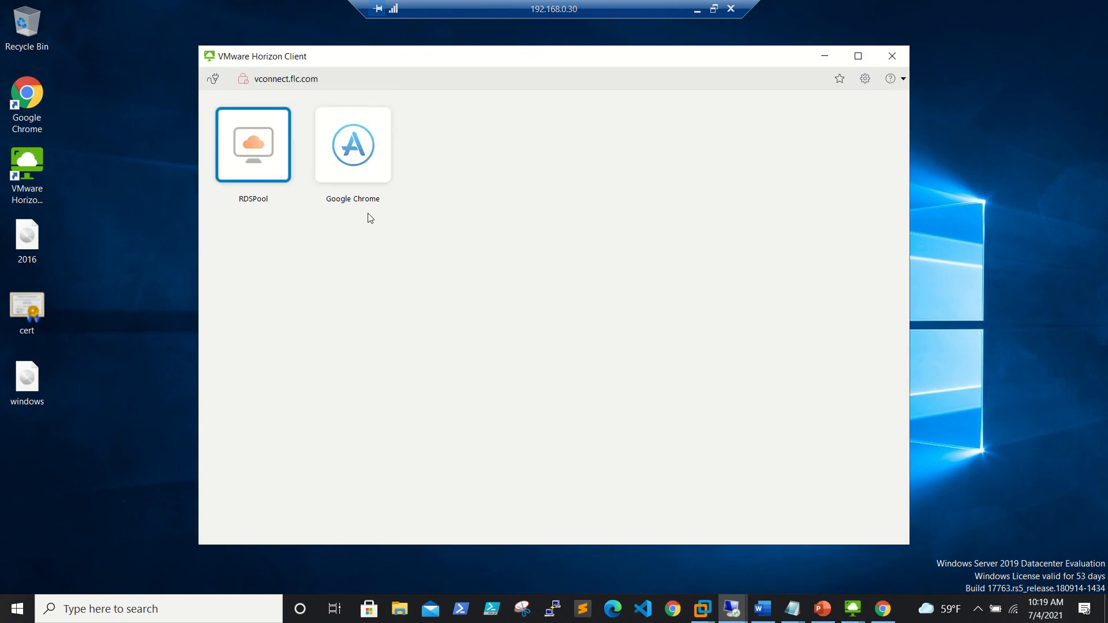
{"action": "double_click", "coordinate": [247, 148]}
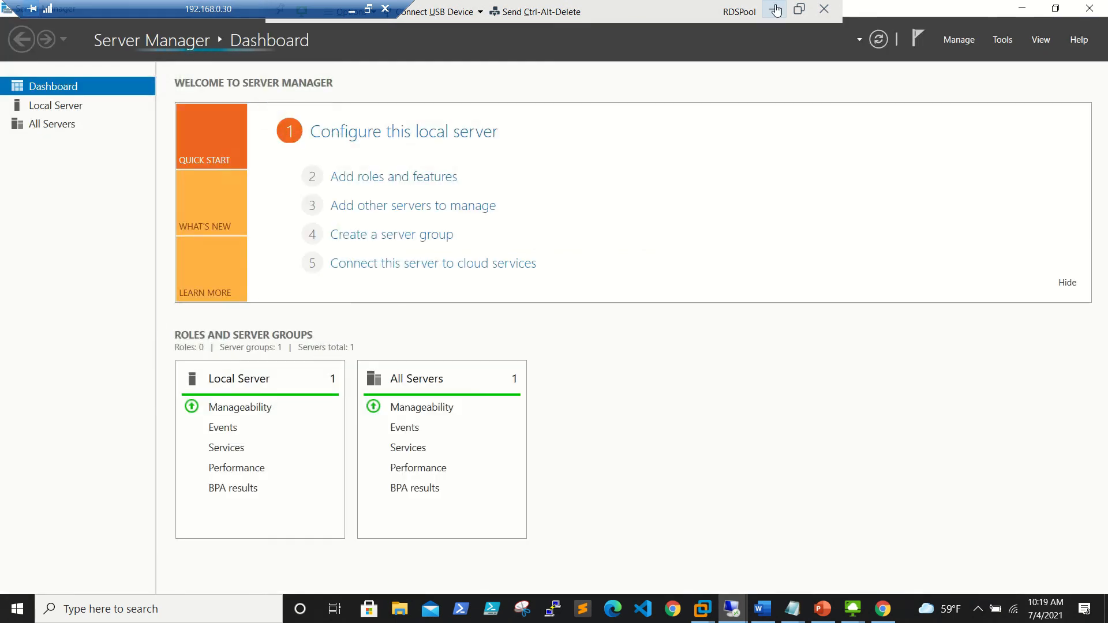
{"action": "left_click", "coordinate": [777, 9]}
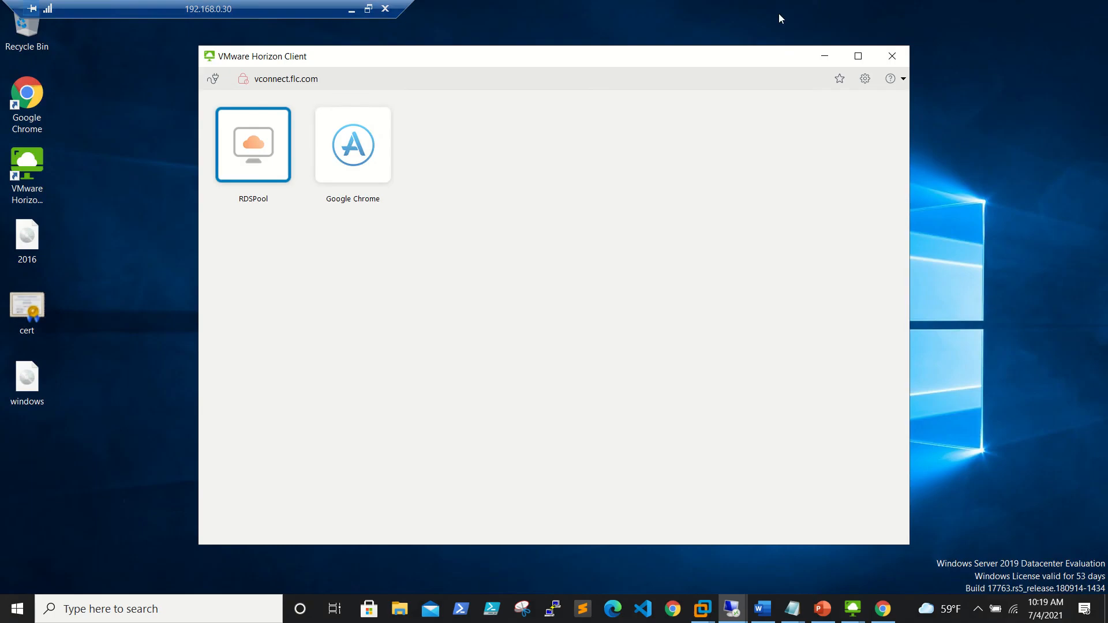
{"action": "left_click", "coordinate": [354, 9]}
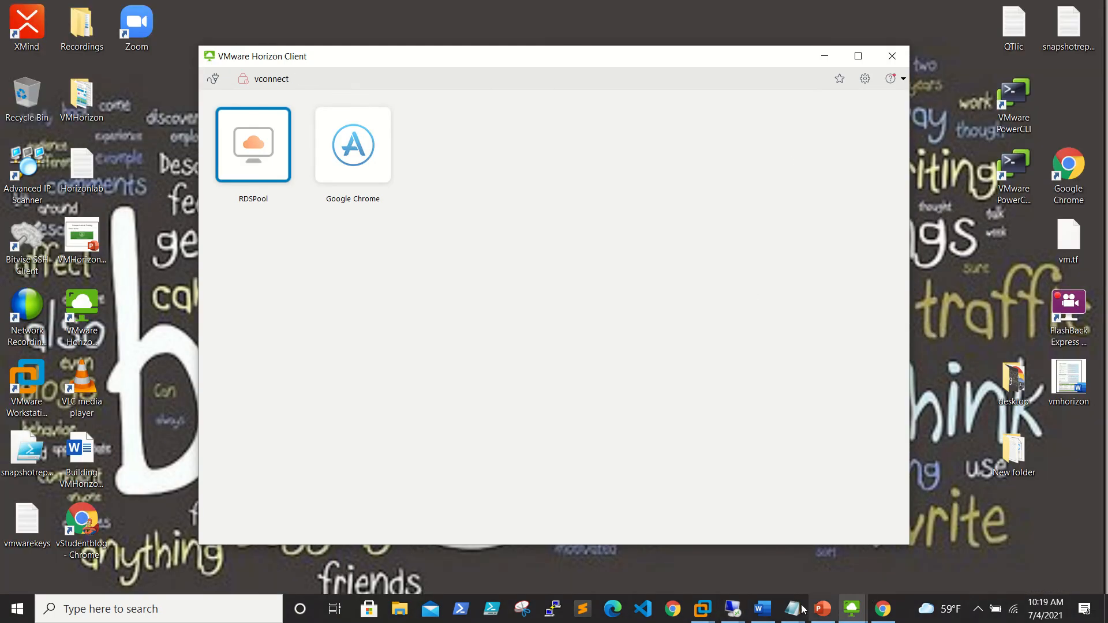
Refresh Sessions and sort by Pool or Farm: one RDSFarm01 app, three RDSPool desktops.
{"action": "left_click", "coordinate": [732, 609]}
{"action": "left_click", "coordinate": [645, 563]}
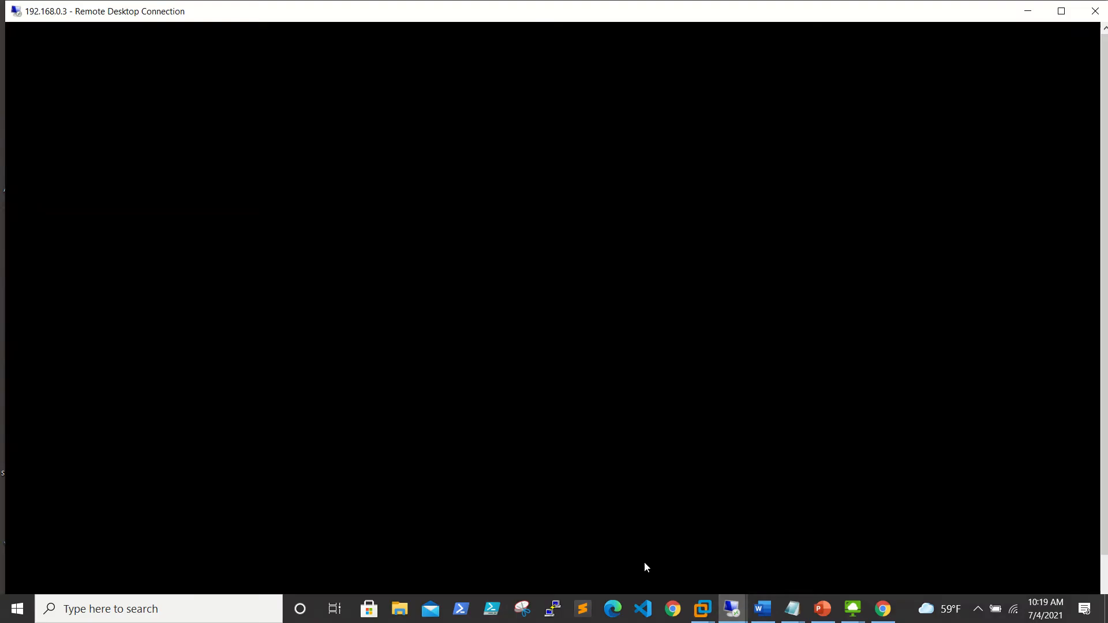
{"action": "left_click", "coordinate": [1035, 237]}
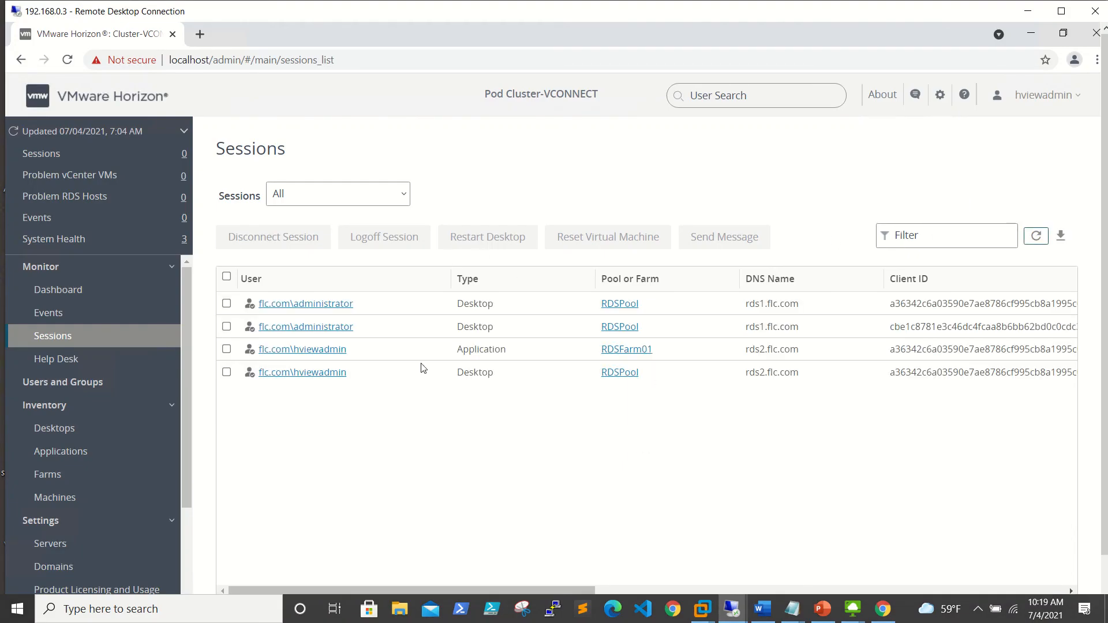
{"action": "left_click", "coordinate": [648, 282]}
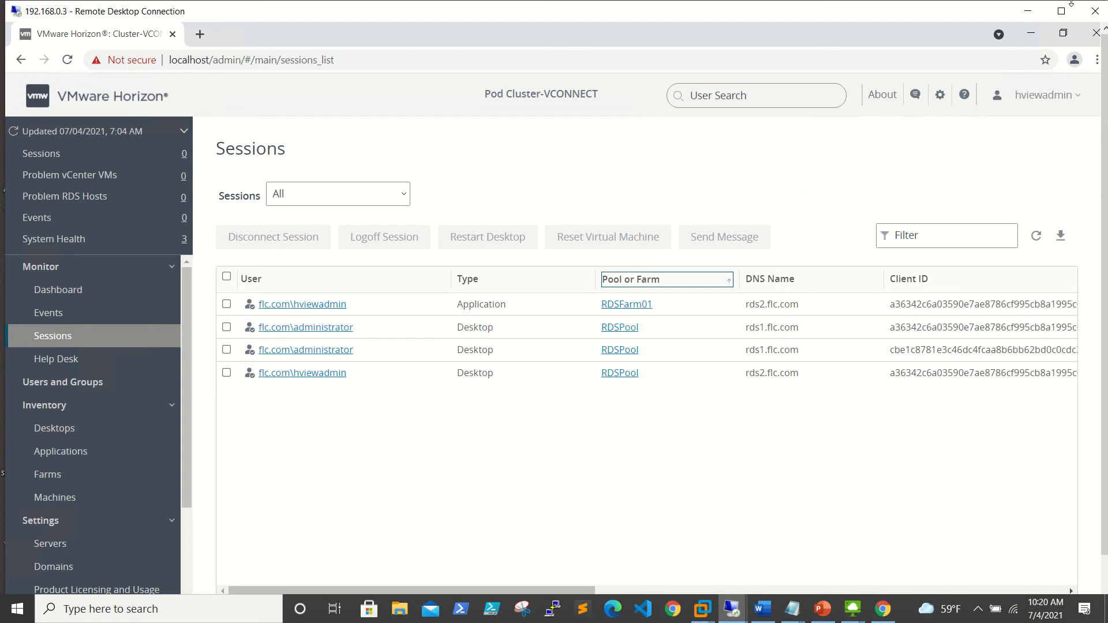
{"action": "left_click", "coordinate": [1027, 11]}
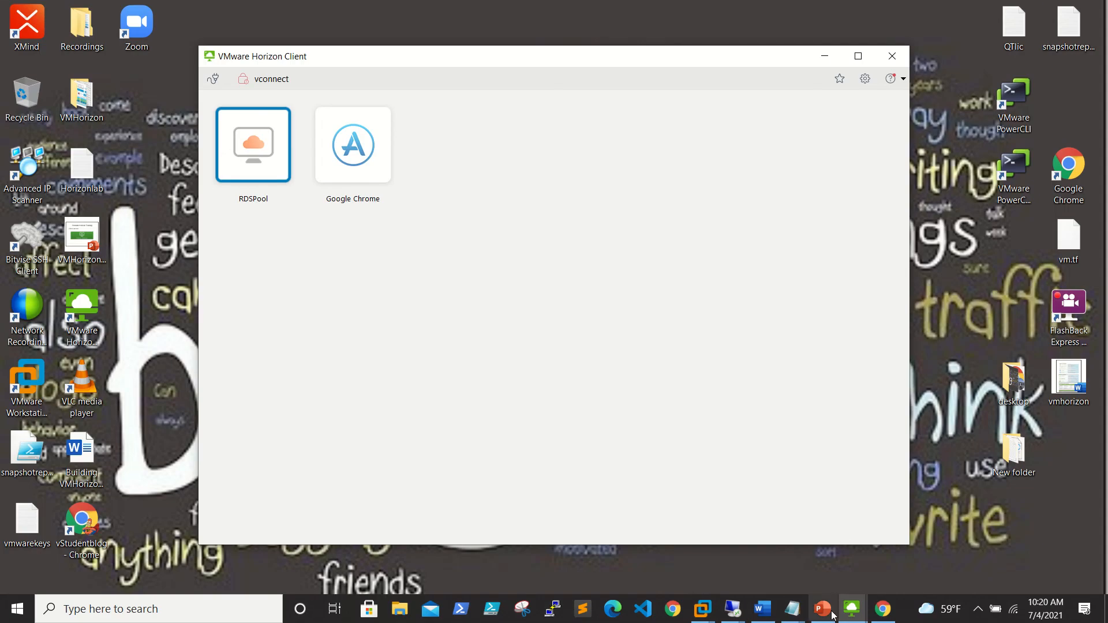
In the 192.168.0.30 session, open Horizon Client and connect to vconnect.flc.com, accepting the certificate.
{"action": "left_click", "coordinate": [732, 609]}
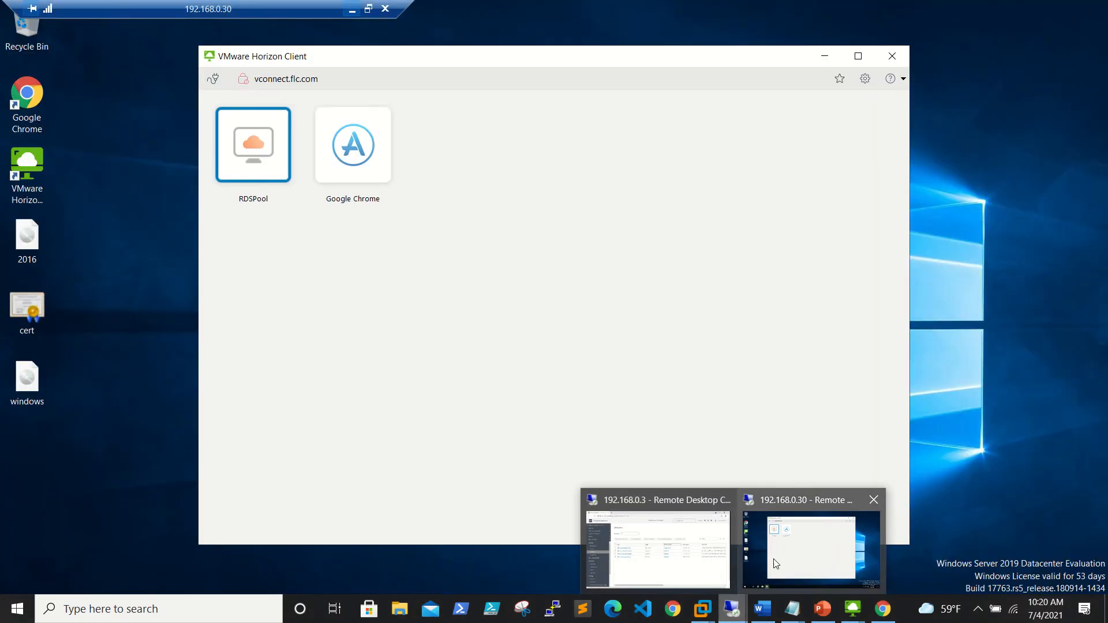
{"action": "left_click", "coordinate": [811, 549]}
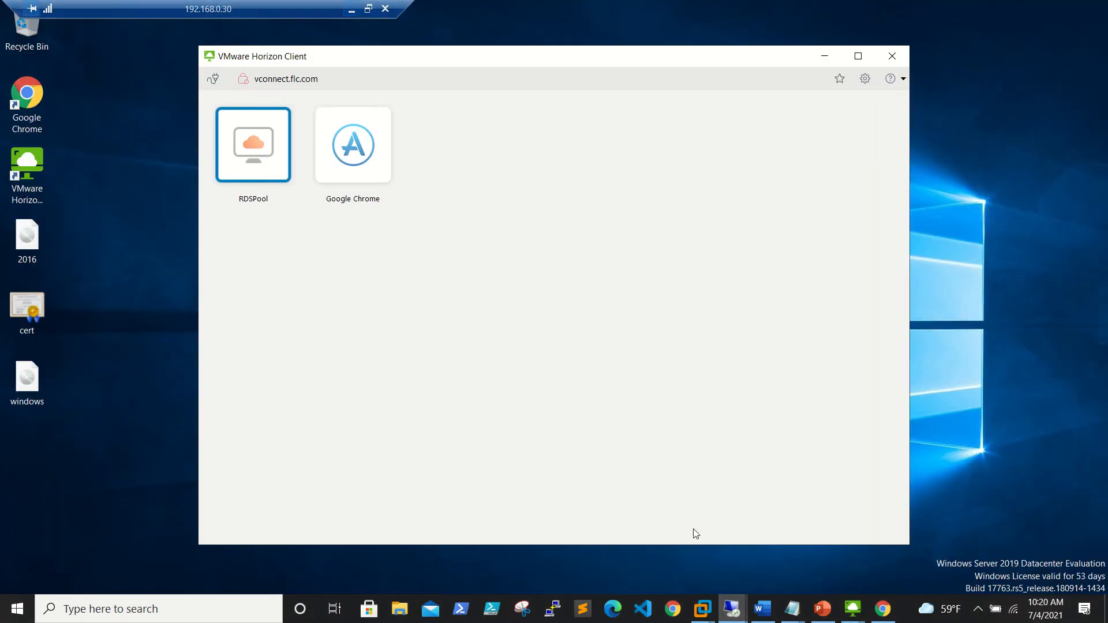
{"action": "double_click", "coordinate": [44, 167]}
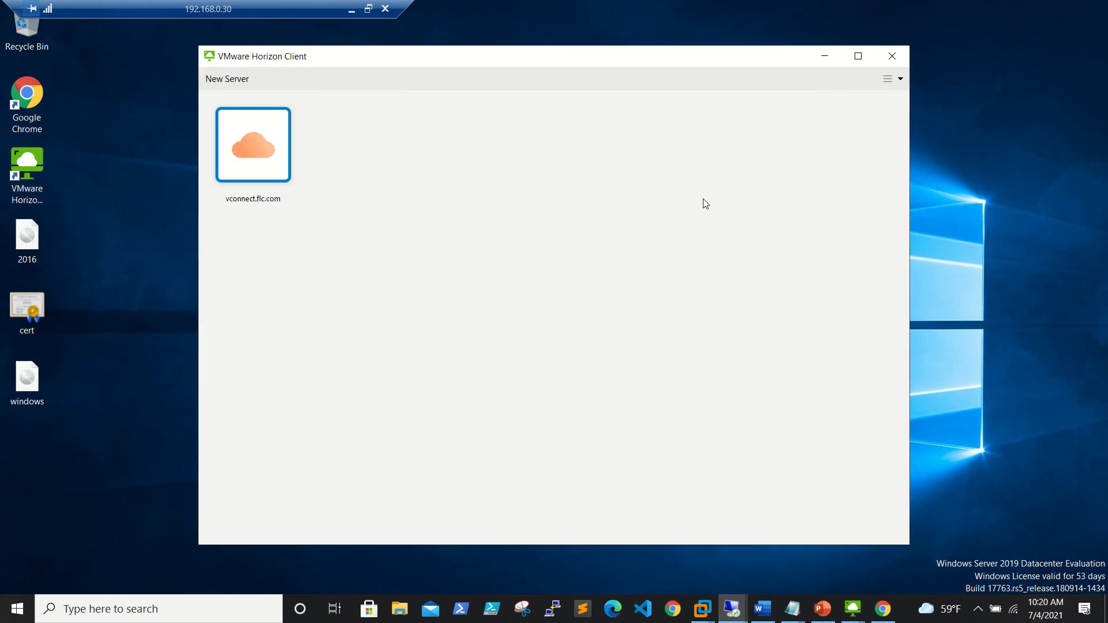
{"action": "double_click", "coordinate": [279, 151]}
{"action": "left_click", "coordinate": [603, 334]}
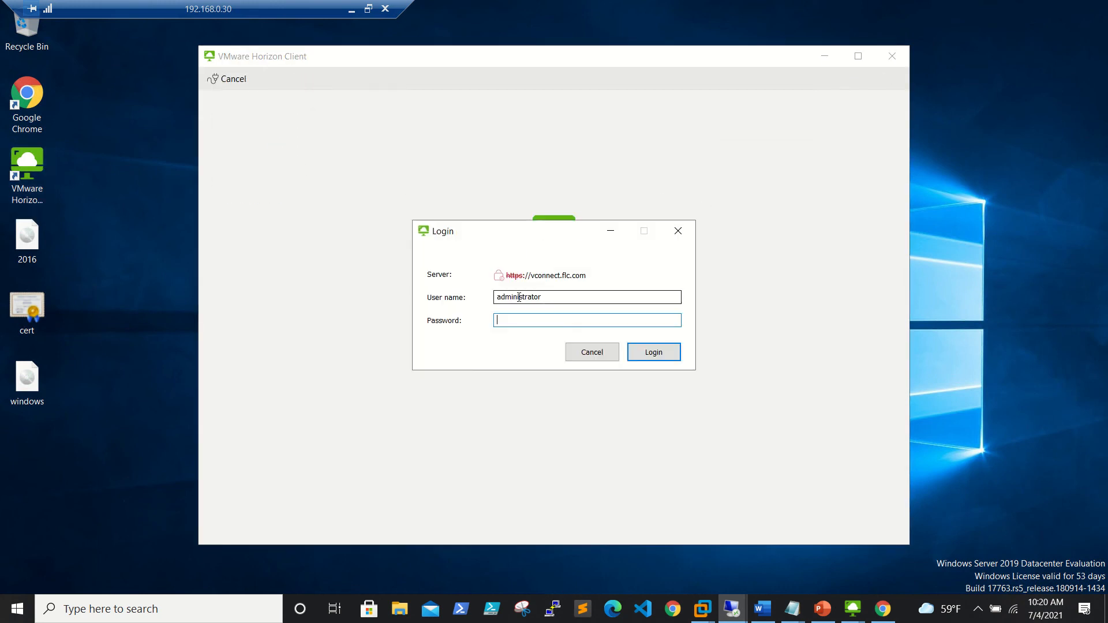
Log in as hviewadmin, retrying with the corrected password after the wrong-password error.
{"action": "type", "text": "h"}
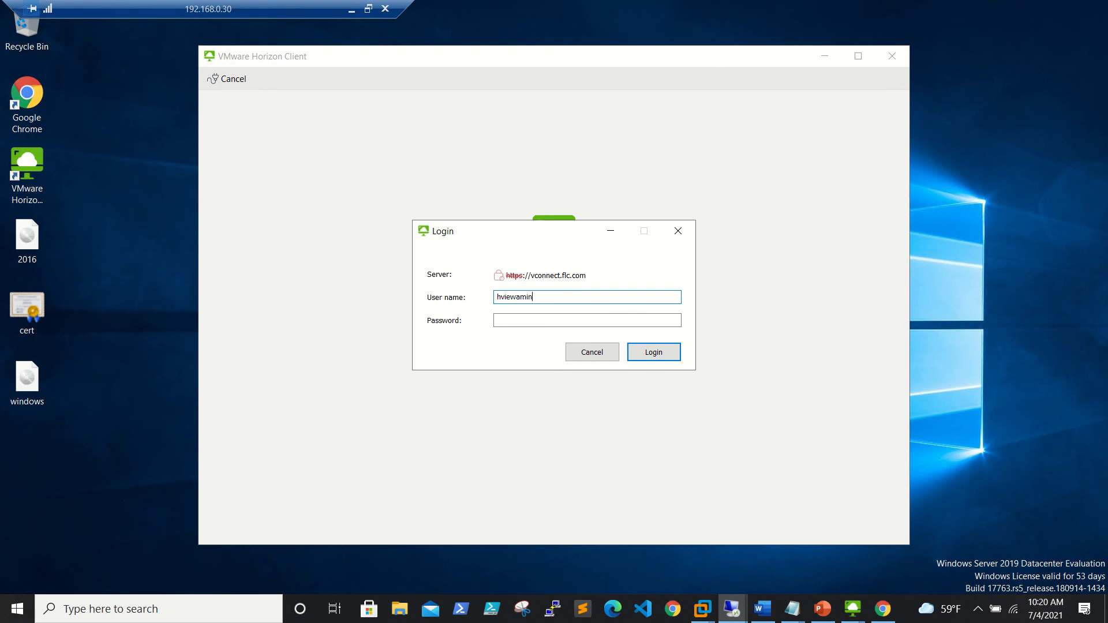
{"action": "type", "text": "viewadmin"}
{"action": "key", "text": "Tab"}
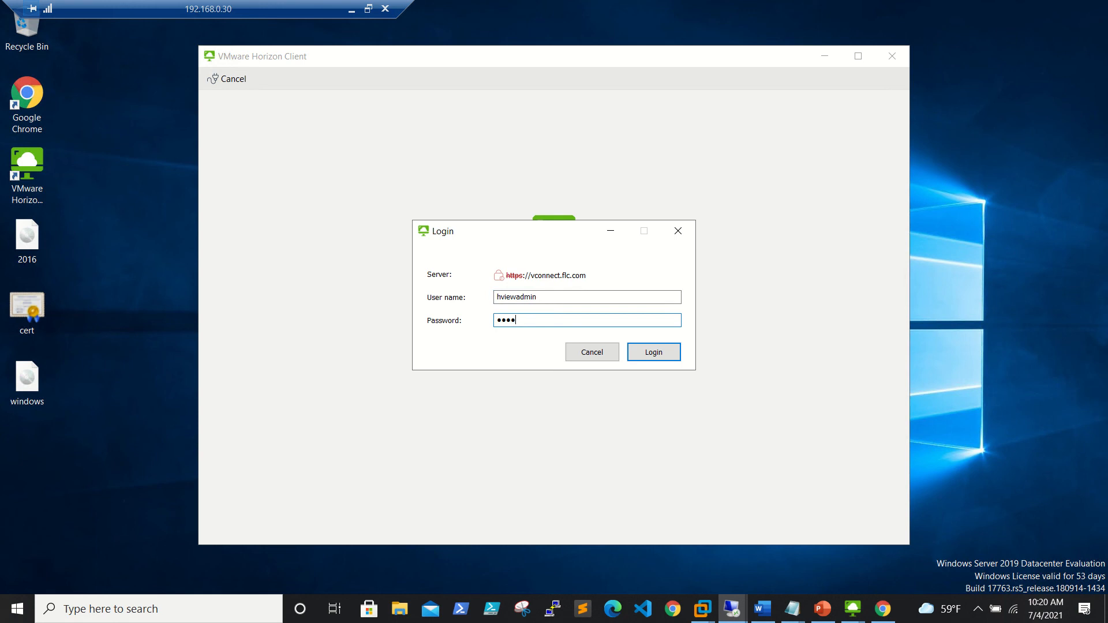
{"action": "type", "text": "1"}
{"action": "key", "text": "Return"}
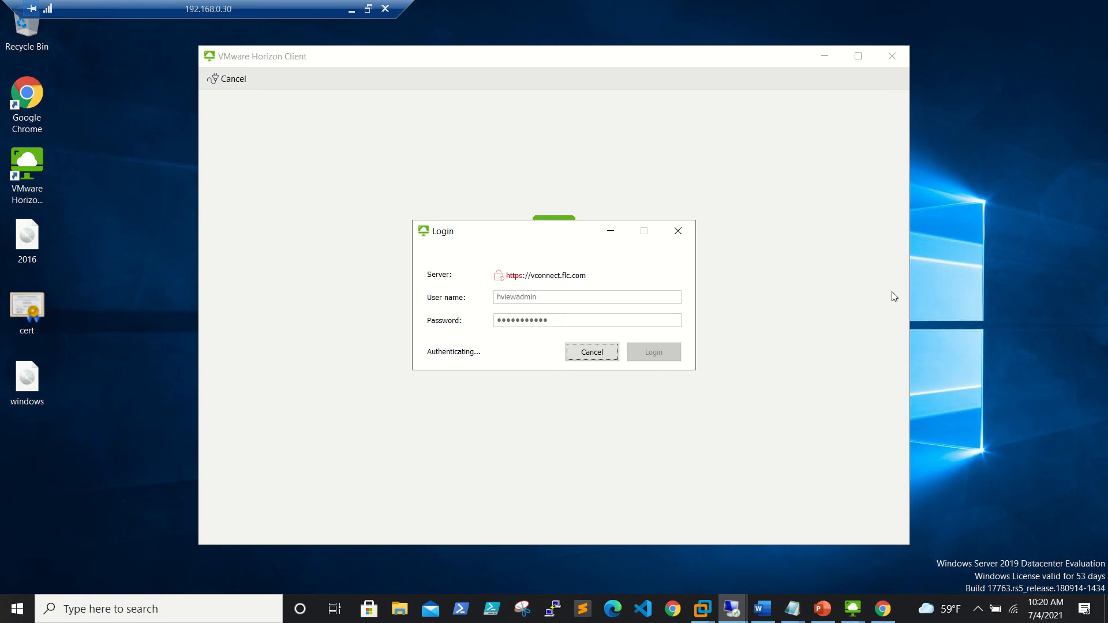
{"action": "left_click", "coordinate": [635, 358]}
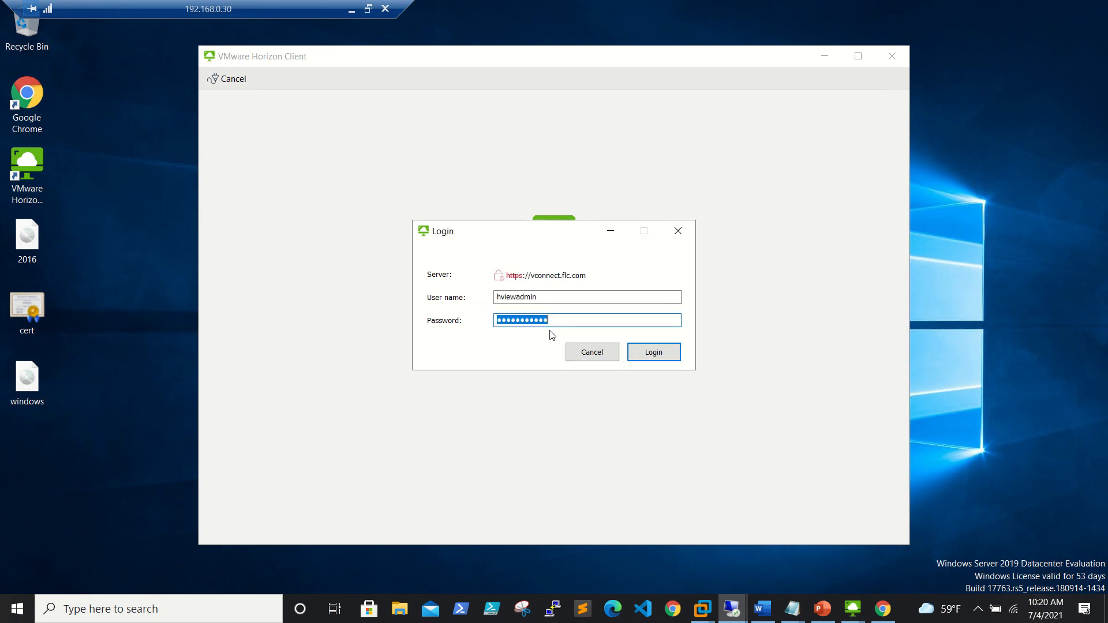
{"action": "type", "text": "P"}
{"action": "key", "text": "Return"}
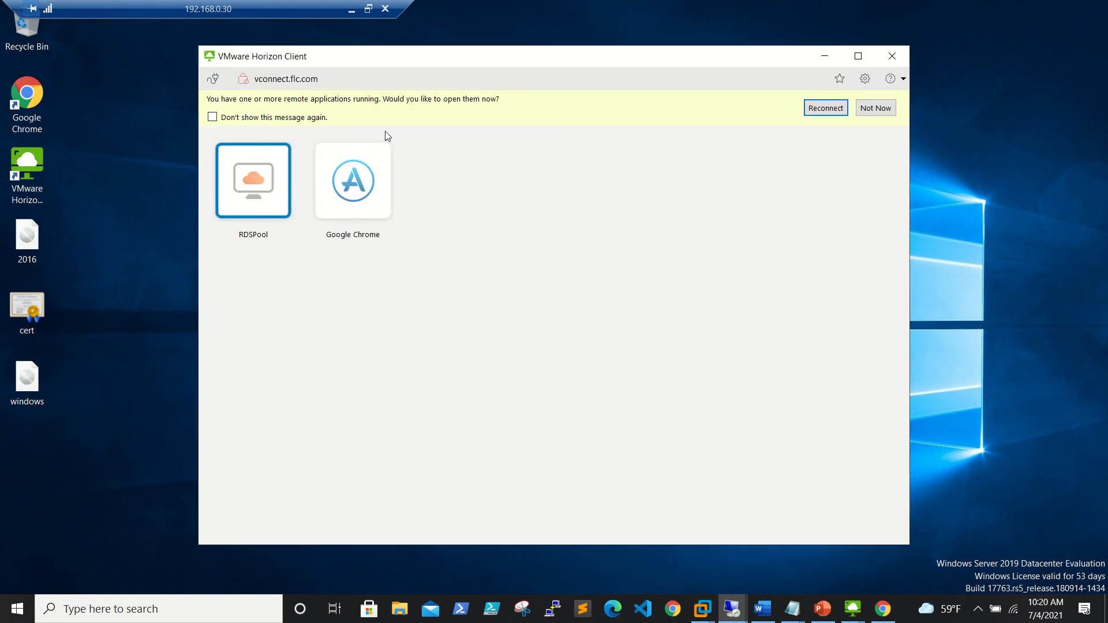
Decline reopening running apps, launch the RDSPool desktop, and minimize both sessions.
{"action": "left_click", "coordinate": [879, 113]}
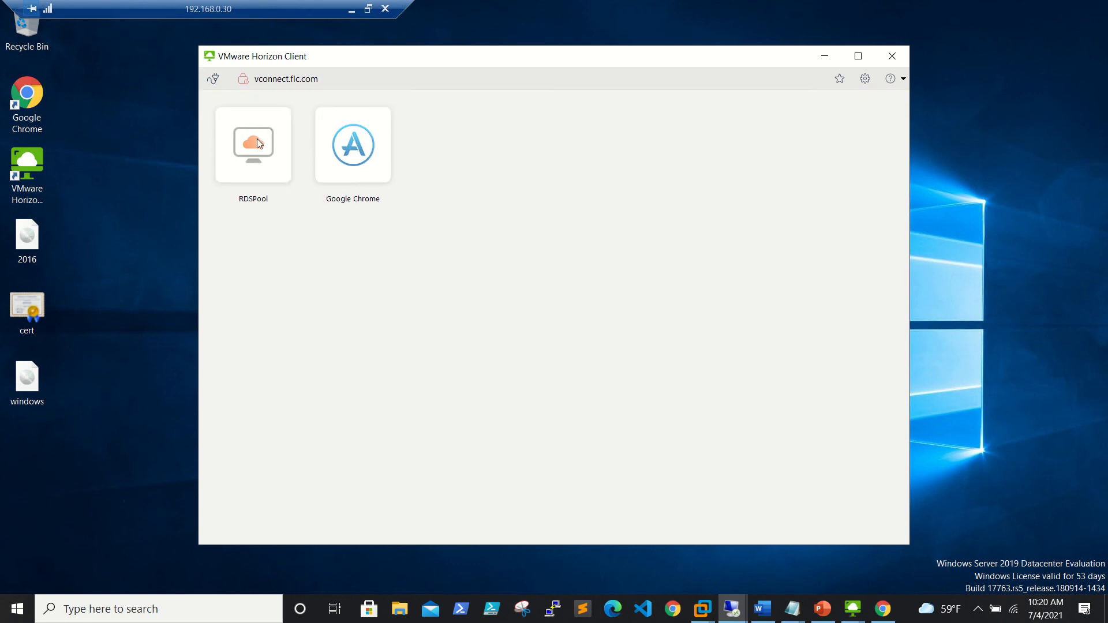
{"action": "double_click", "coordinate": [257, 138]}
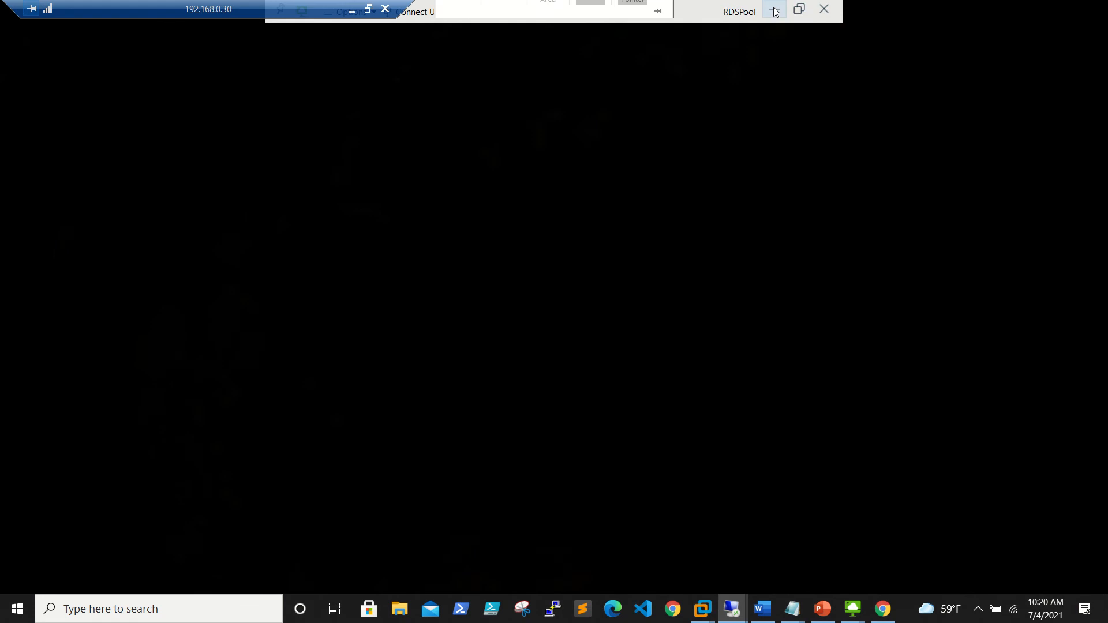
{"action": "left_click", "coordinate": [775, 12]}
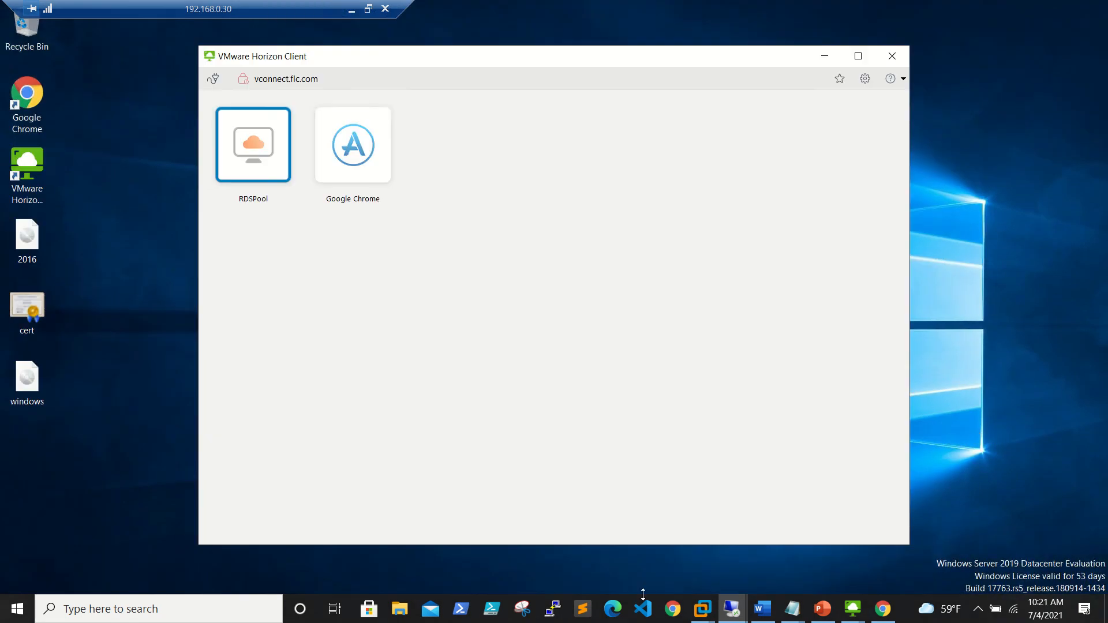
{"action": "mouse_move", "coordinate": [855, 609]}
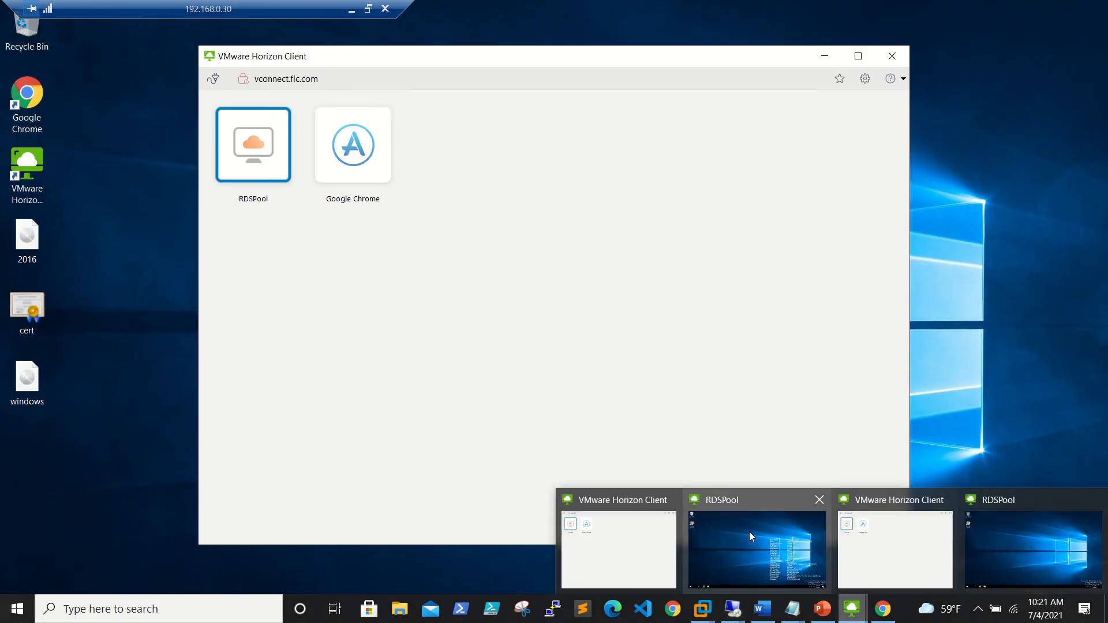
{"action": "left_click", "coordinate": [351, 9]}
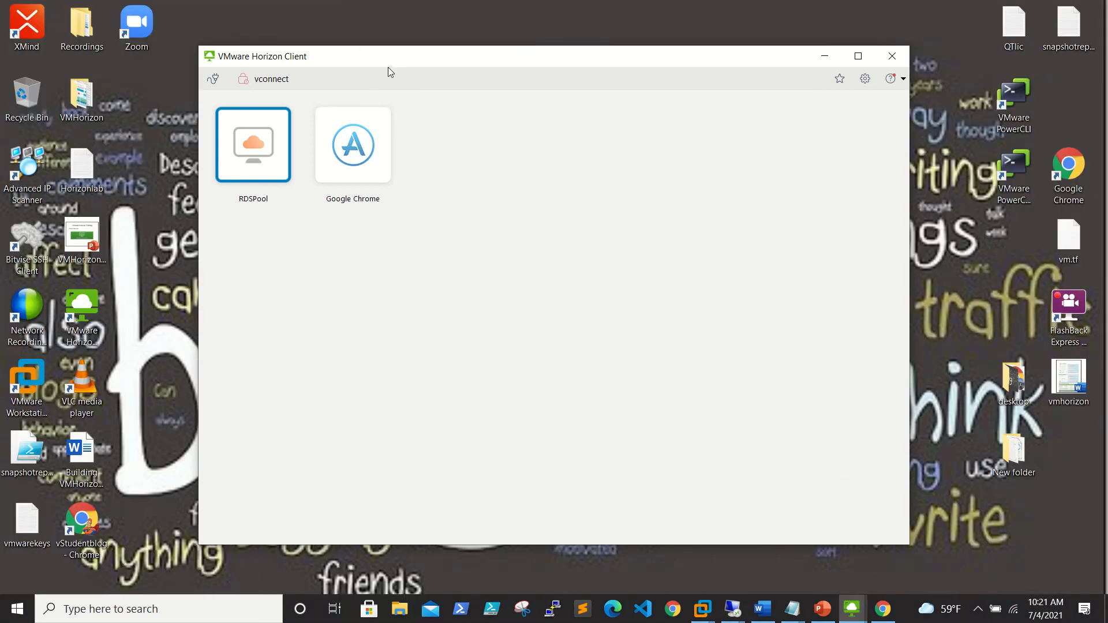
Refresh Horizon Console's Sessions list to show five sessions, including the new RDSPool desktop on rds2.
{"action": "left_click", "coordinate": [732, 609]}
{"action": "left_click", "coordinate": [667, 564]}
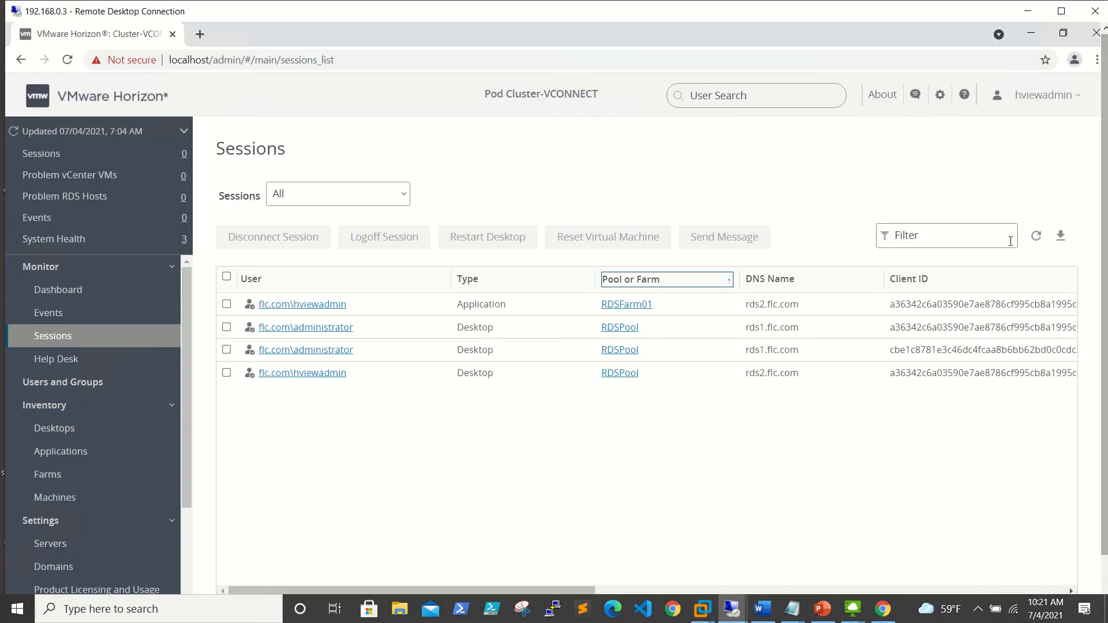
{"action": "left_click", "coordinate": [1036, 236]}
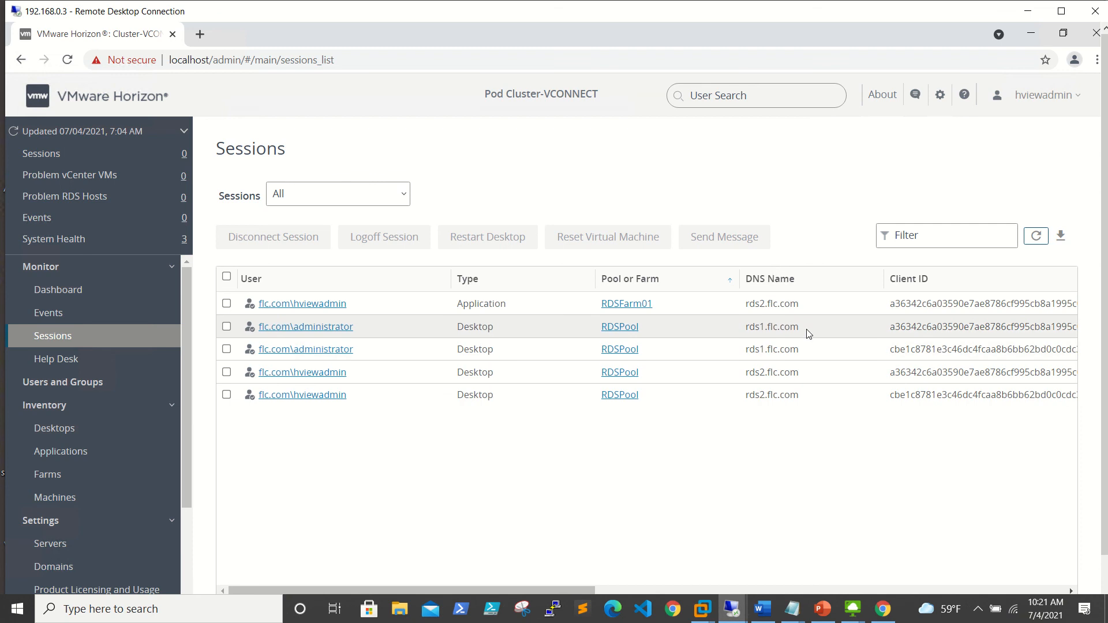
{"action": "scroll", "coordinate": [81, 459], "scroll_direction": "down", "scroll_amount": 3}
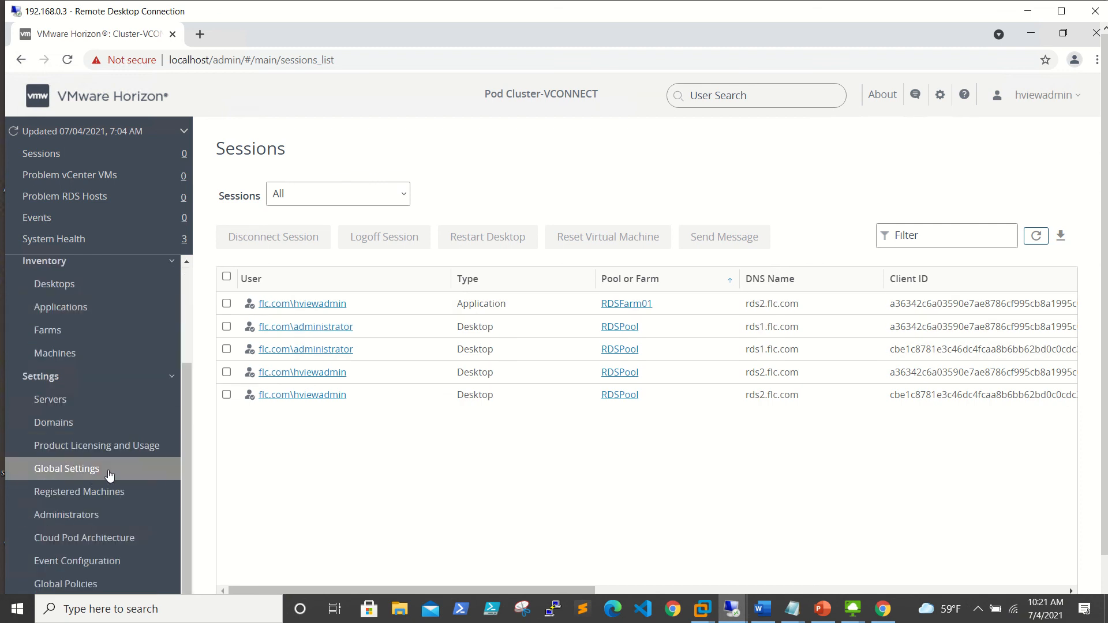
Refresh Registered Machines to show rds1 with 2 sessions and rds2 with 3.
{"action": "left_click", "coordinate": [81, 357]}
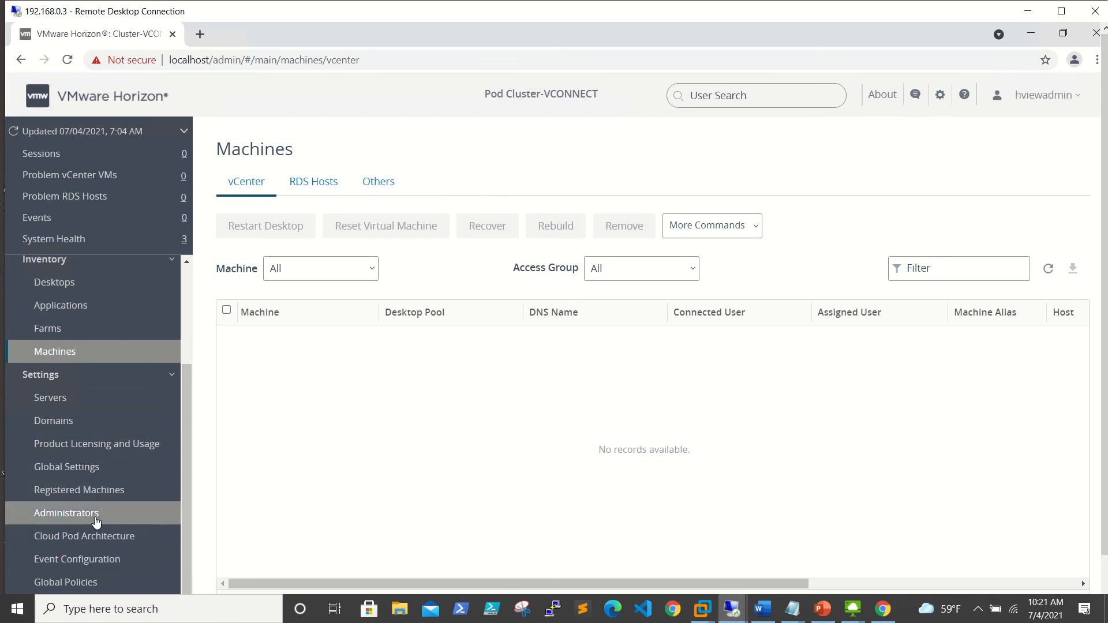
{"action": "left_click", "coordinate": [98, 491]}
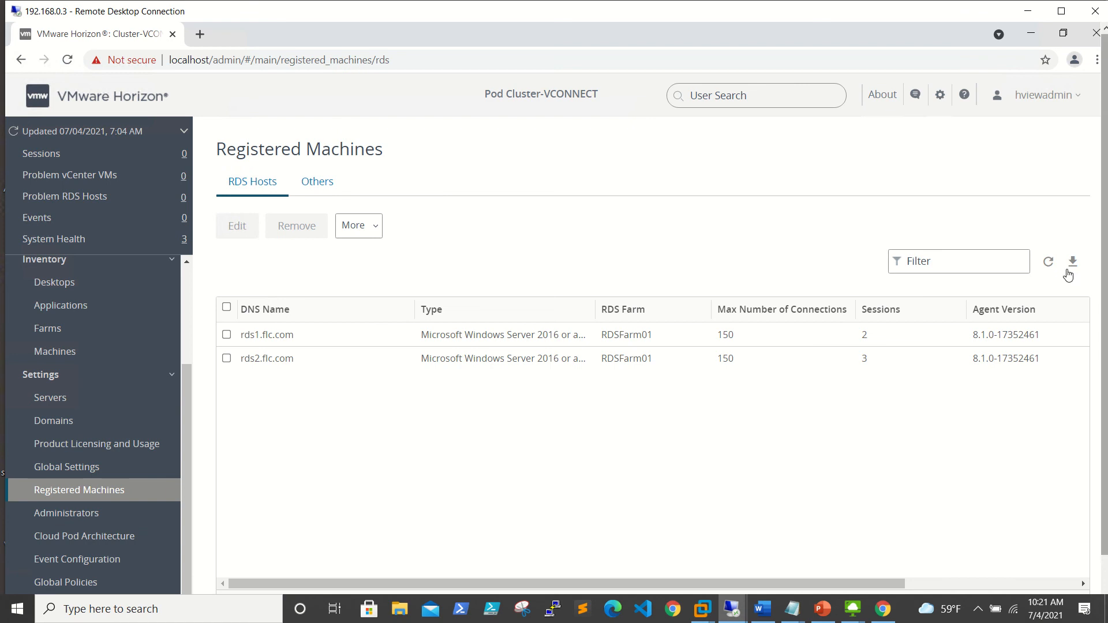
{"action": "left_click", "coordinate": [1049, 264]}
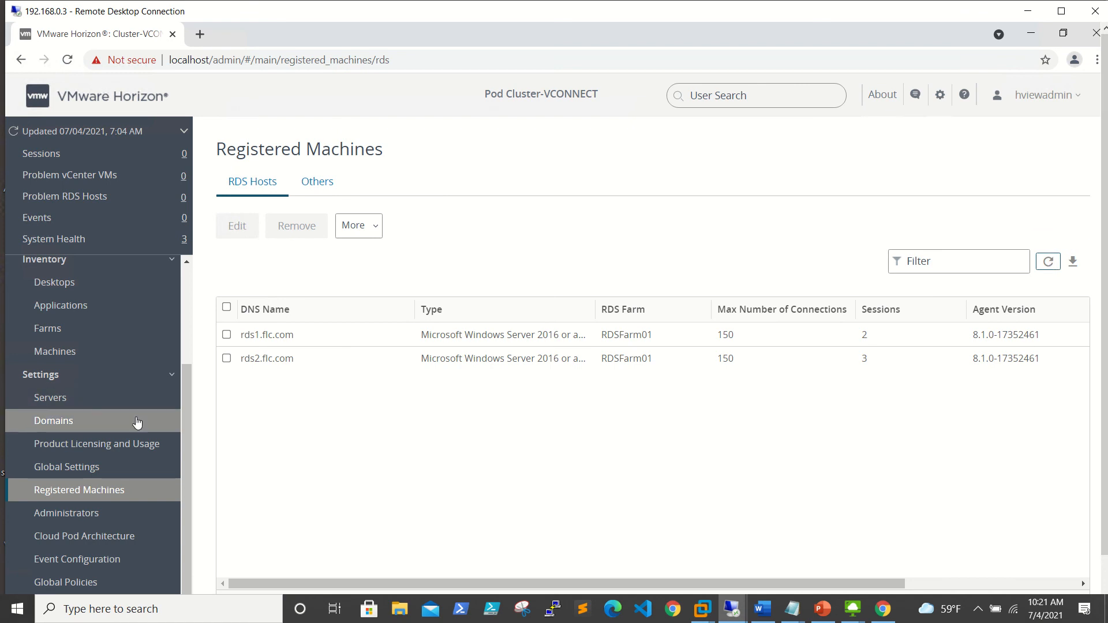
{"action": "scroll", "coordinate": [137, 423], "scroll_direction": "up", "scroll_amount": 3}
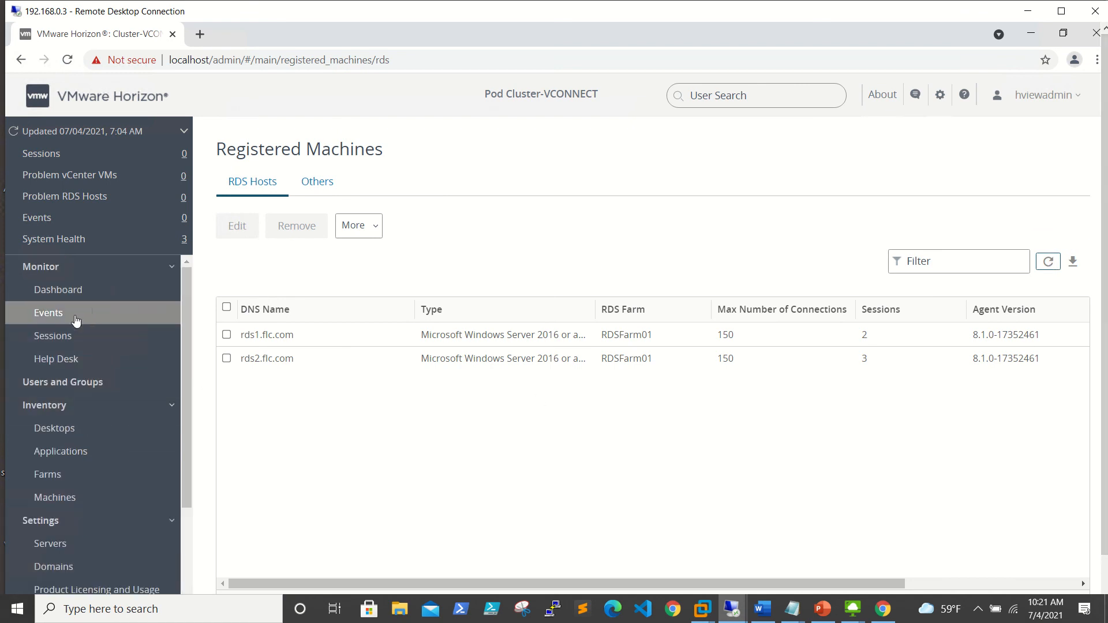
Browse Desktop Pools, Registered Machines and Servers, ending on the Machines page.
{"action": "left_click", "coordinate": [90, 441]}
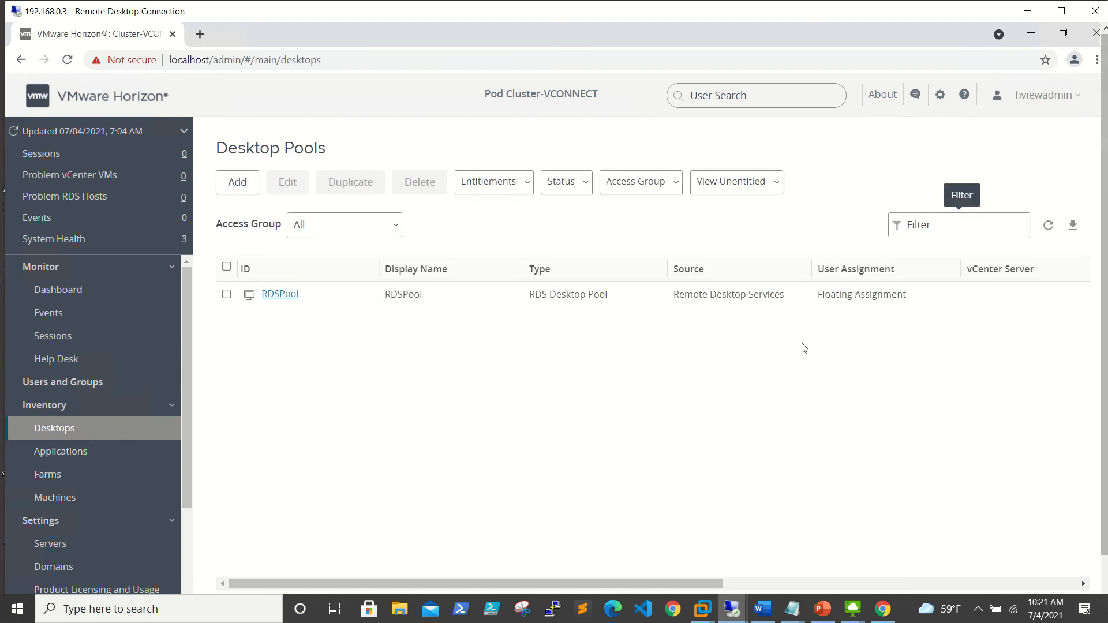
{"action": "scroll", "coordinate": [64, 420], "scroll_direction": "down", "scroll_amount": 3}
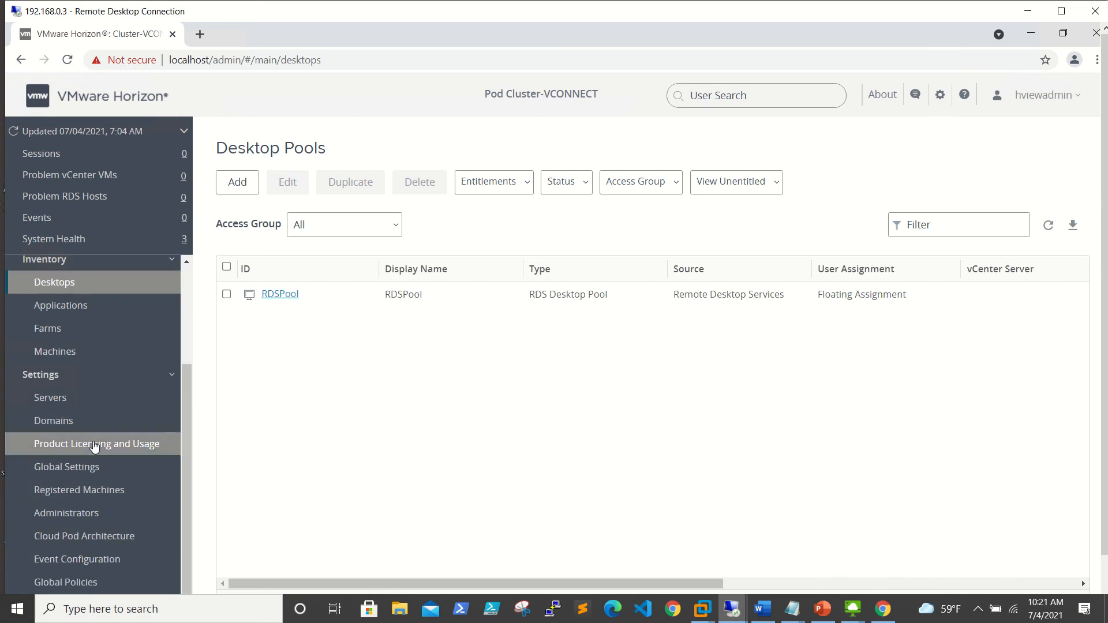
{"action": "left_click", "coordinate": [86, 495]}
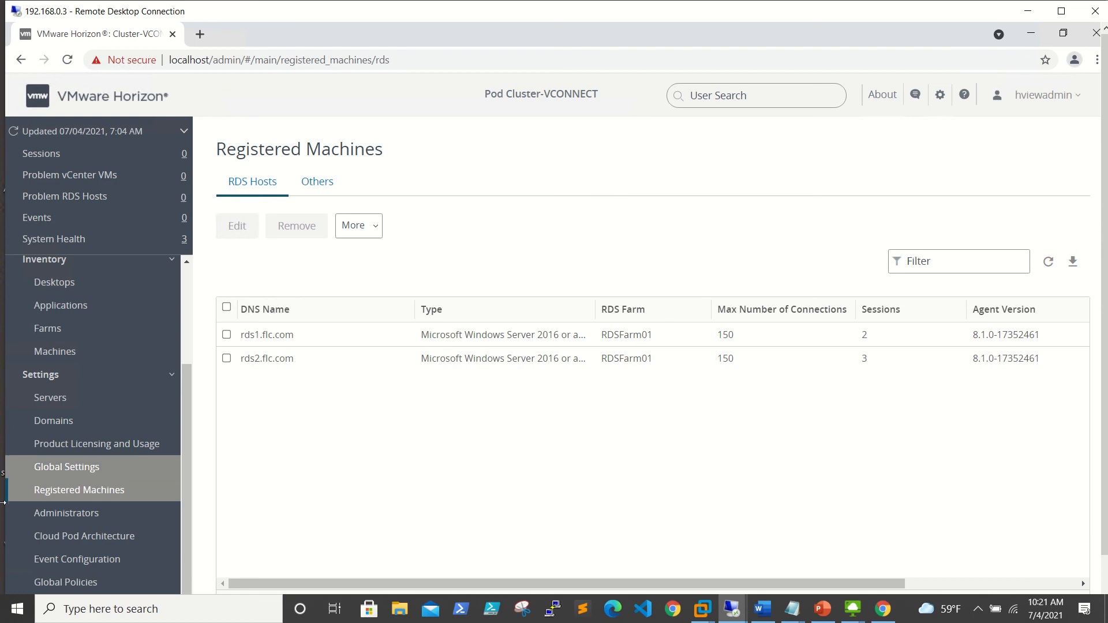
{"action": "left_click", "coordinate": [86, 402]}
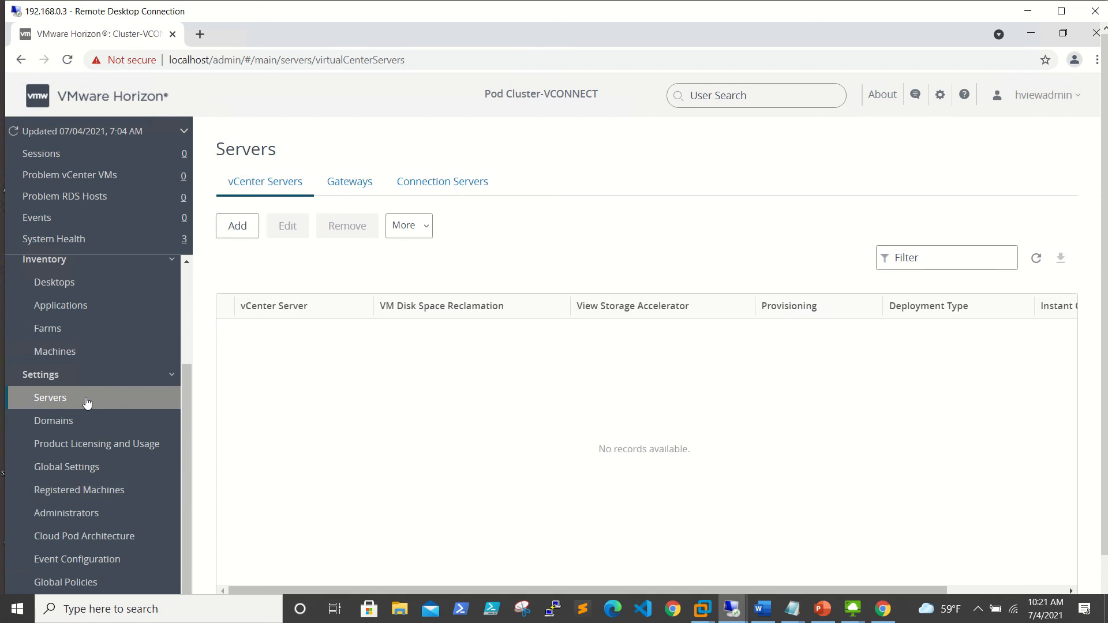
{"action": "left_click", "coordinate": [89, 350]}
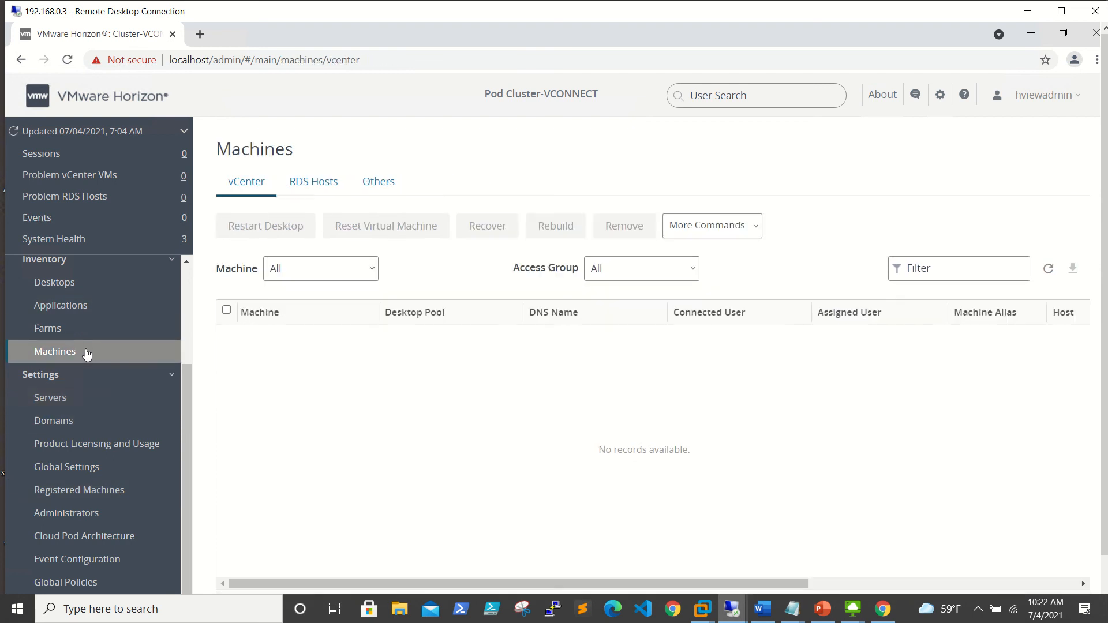
Minimize the Horizon Console remote window and the Horizon Client window to reveal the local desktop.
{"action": "scroll", "coordinate": [75, 375], "scroll_direction": "up", "scroll_amount": 3}
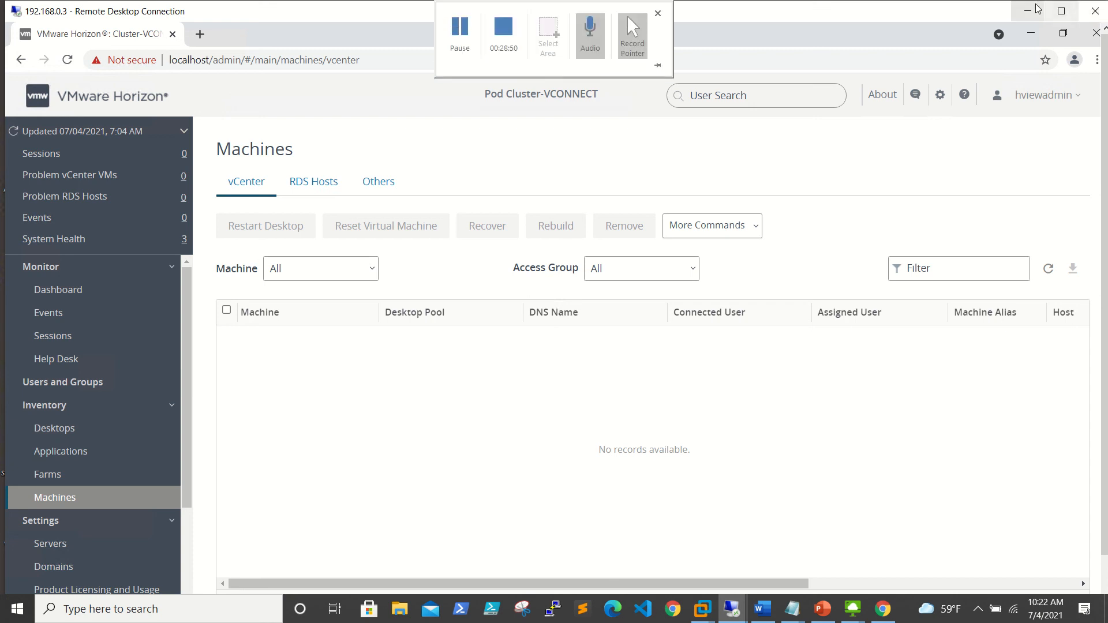
{"action": "left_click", "coordinate": [627, 16]}
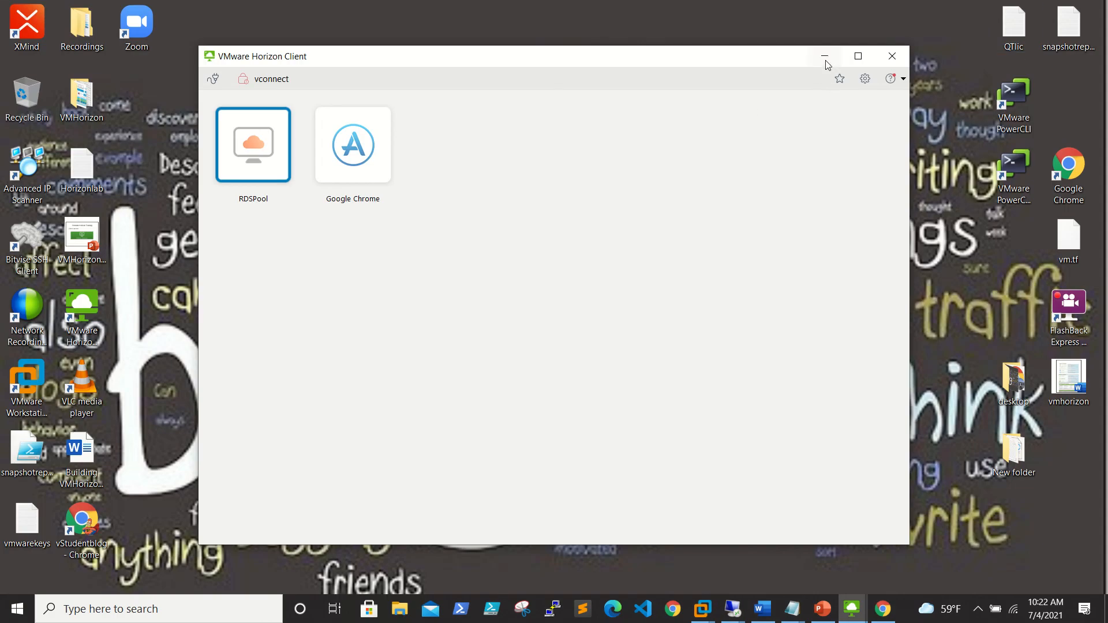
{"action": "left_click", "coordinate": [825, 56]}
{"action": "mouse_move", "coordinate": [671, 5]}
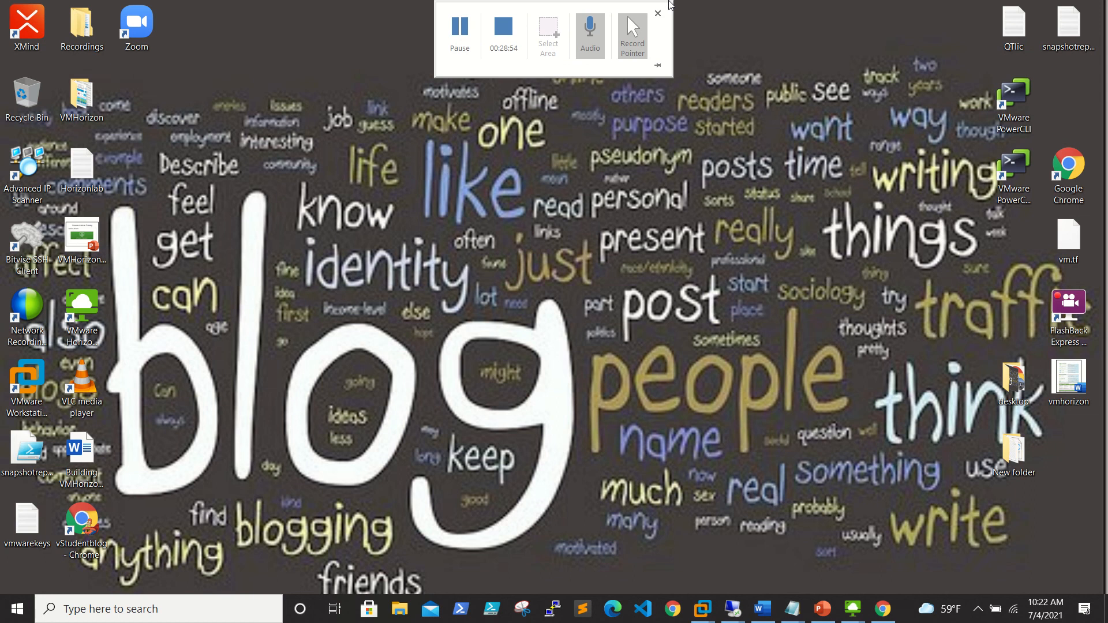